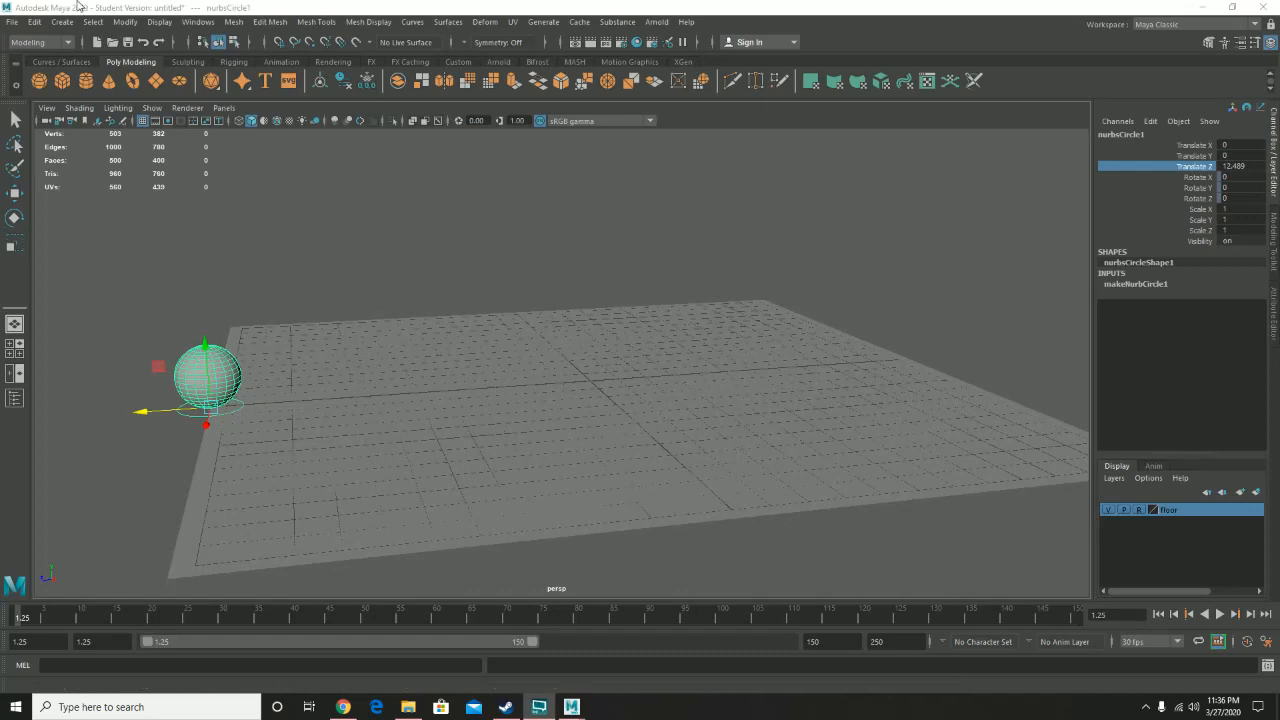
# - Save the scene as art2650_a9_lastname in the scenes folder, accepting the student version notice
pyautogui.click(11, 21)
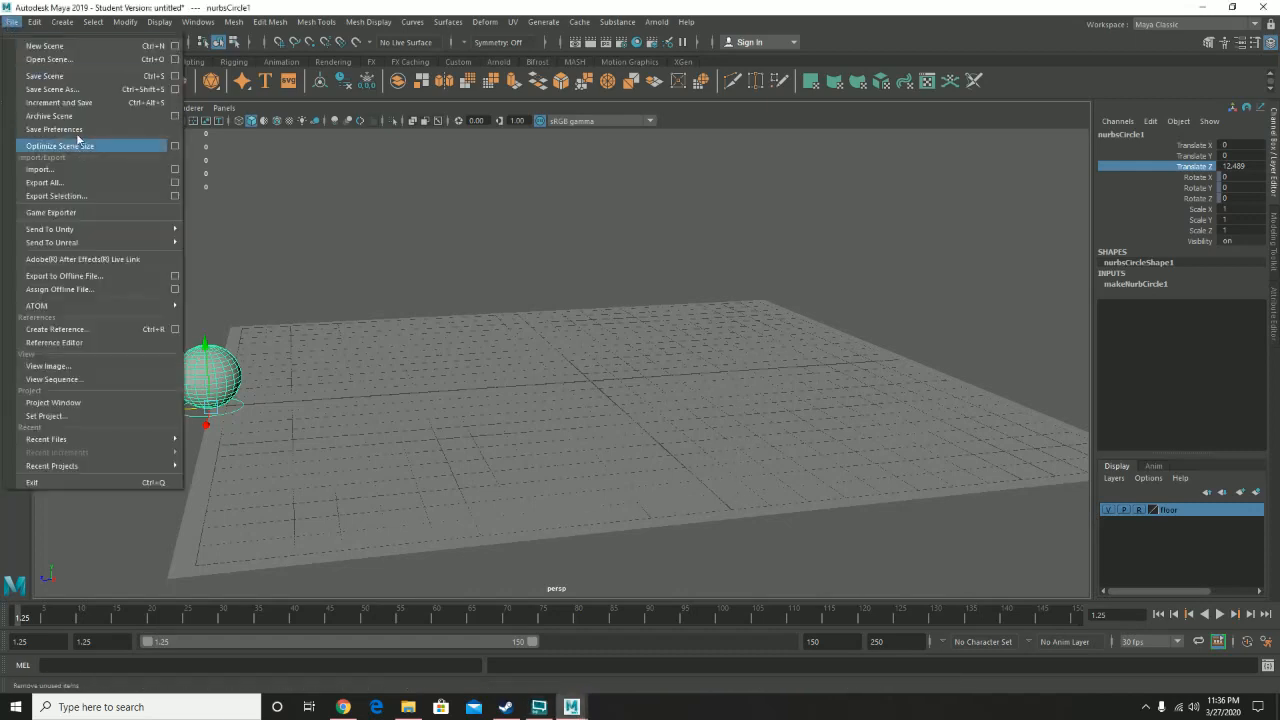
pyautogui.moveTo(109, 233)
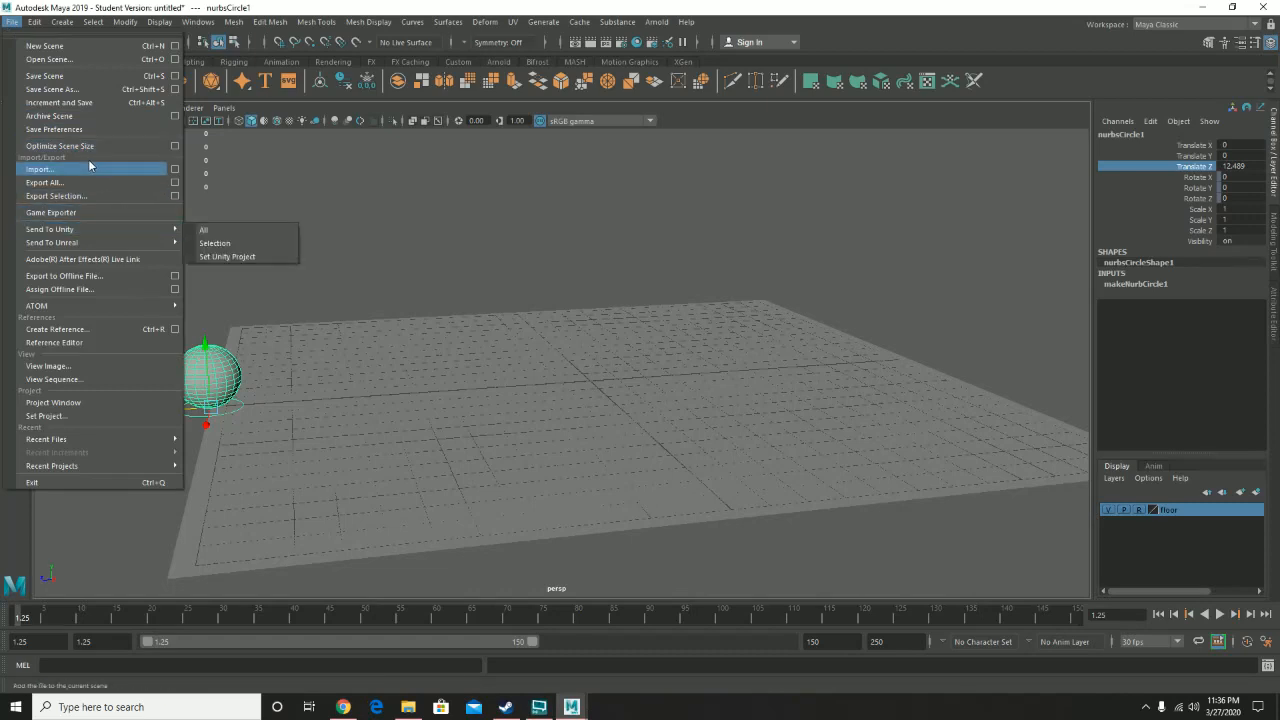
pyautogui.click(75, 90)
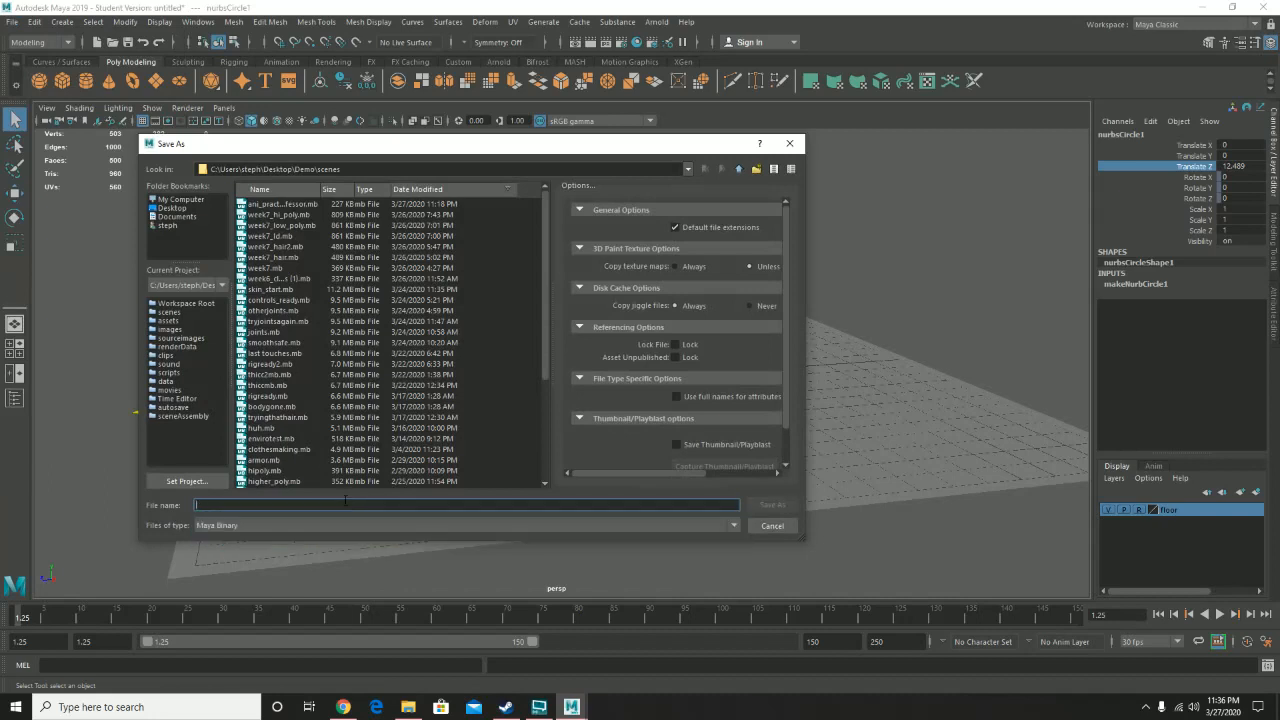
pyautogui.write('art2650')
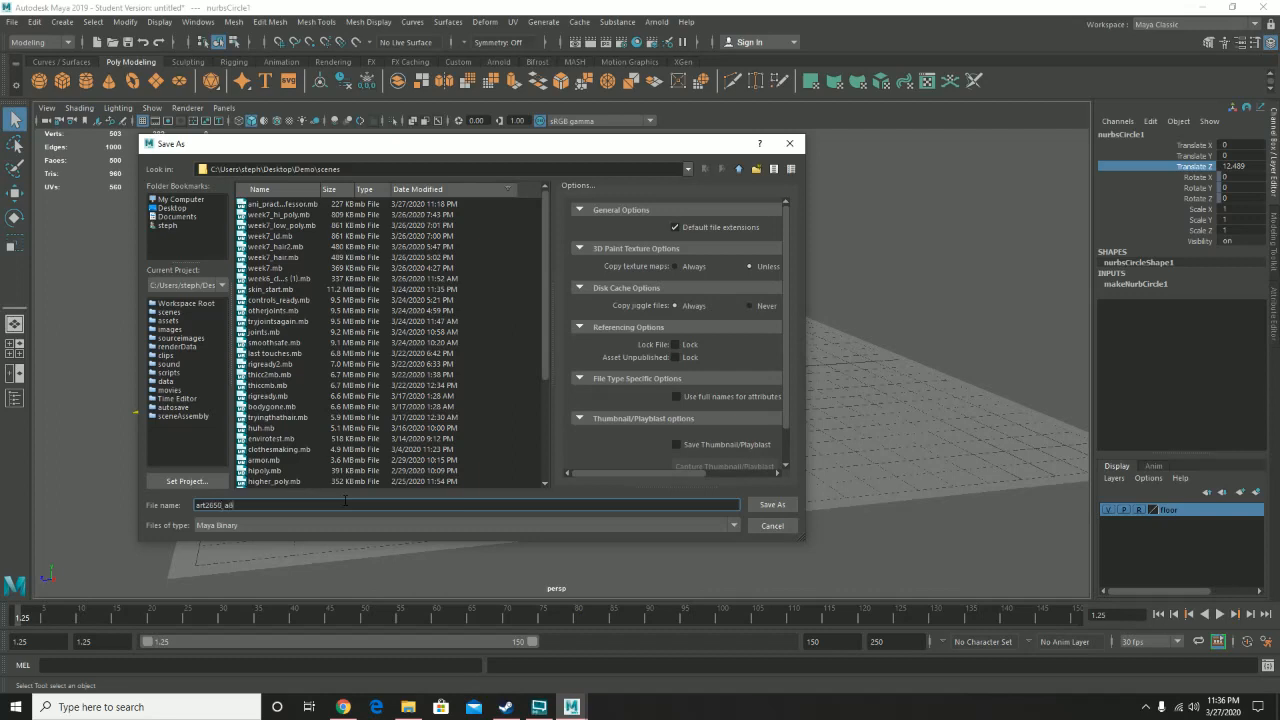
pyautogui.write('_a9_lastname')
pyautogui.click(788, 510)
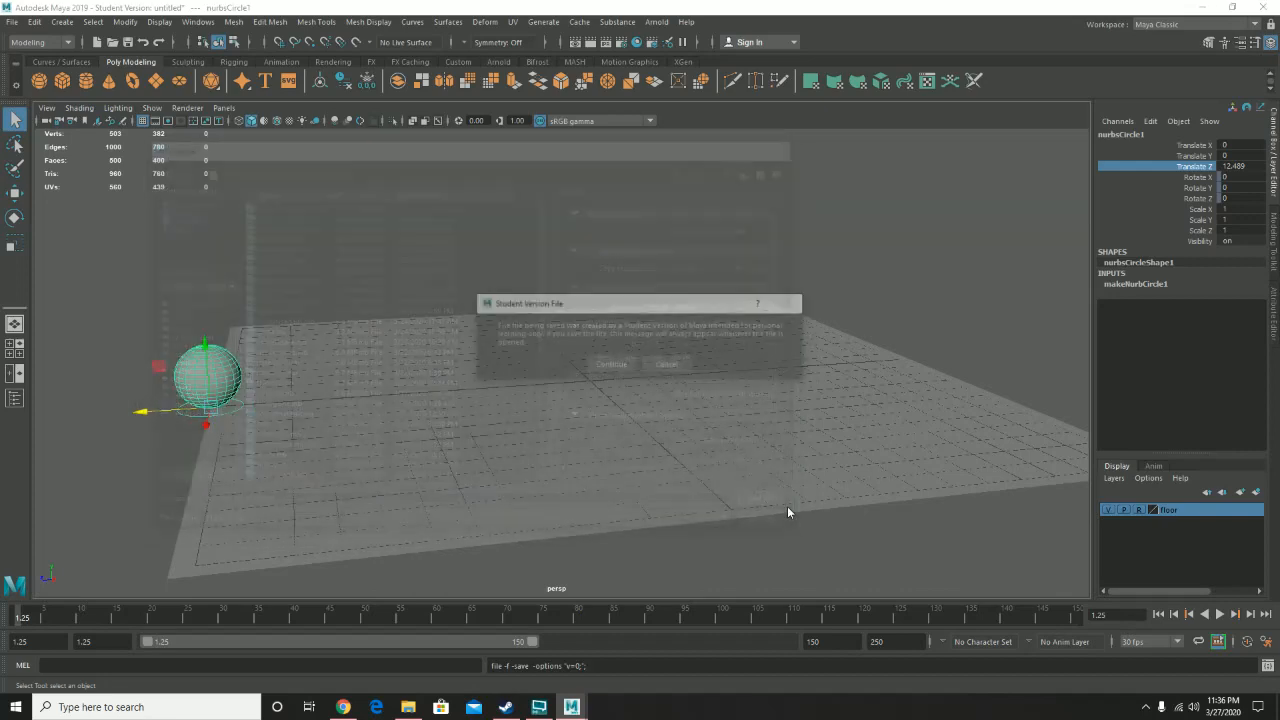
pyautogui.click(611, 364)
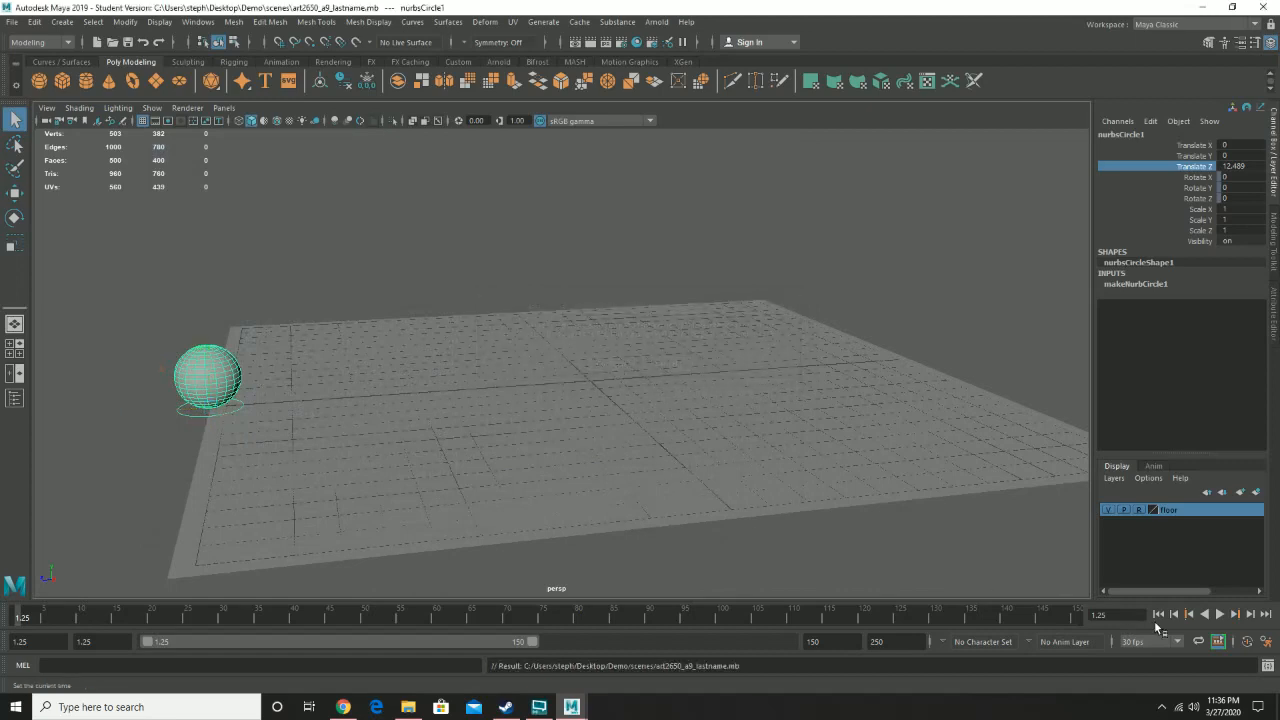
# - Set the playback range to start at frame 1 and end at frame 120 in the time slider preferences and save them
pyautogui.click(1267, 644)
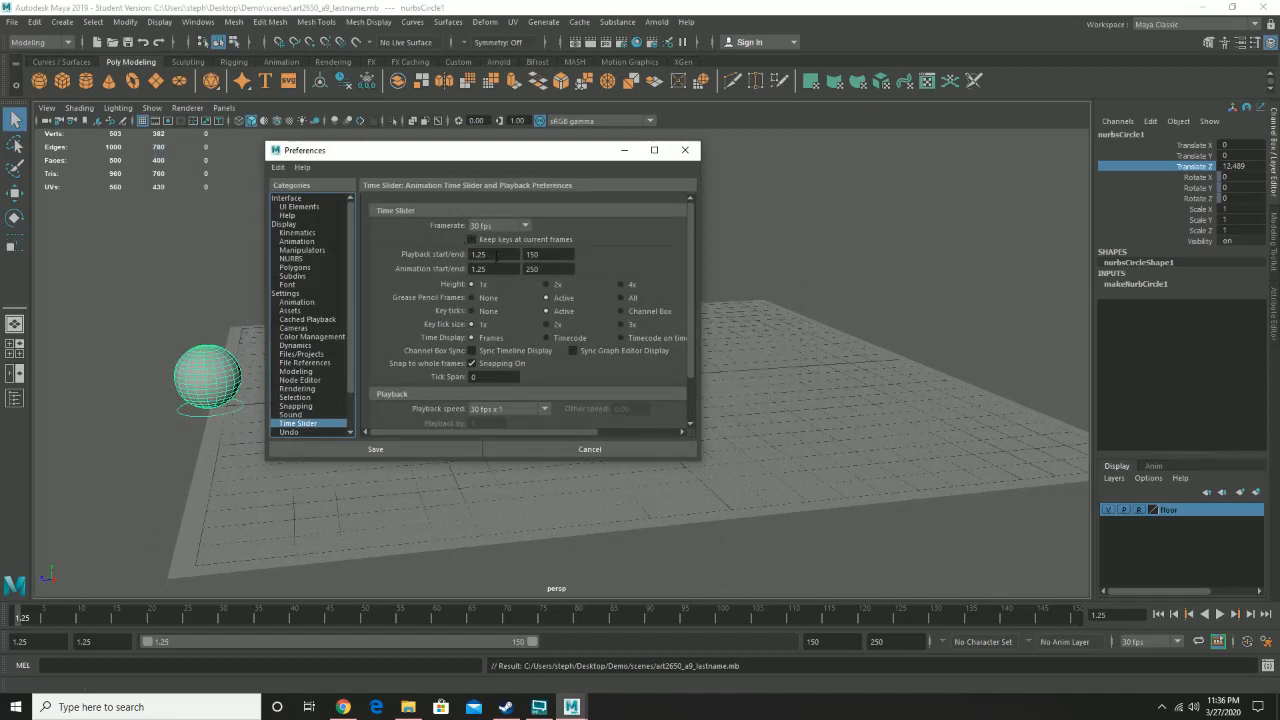
pyautogui.moveTo(497, 255); pyautogui.dragTo(466, 257)
pyautogui.write('1')
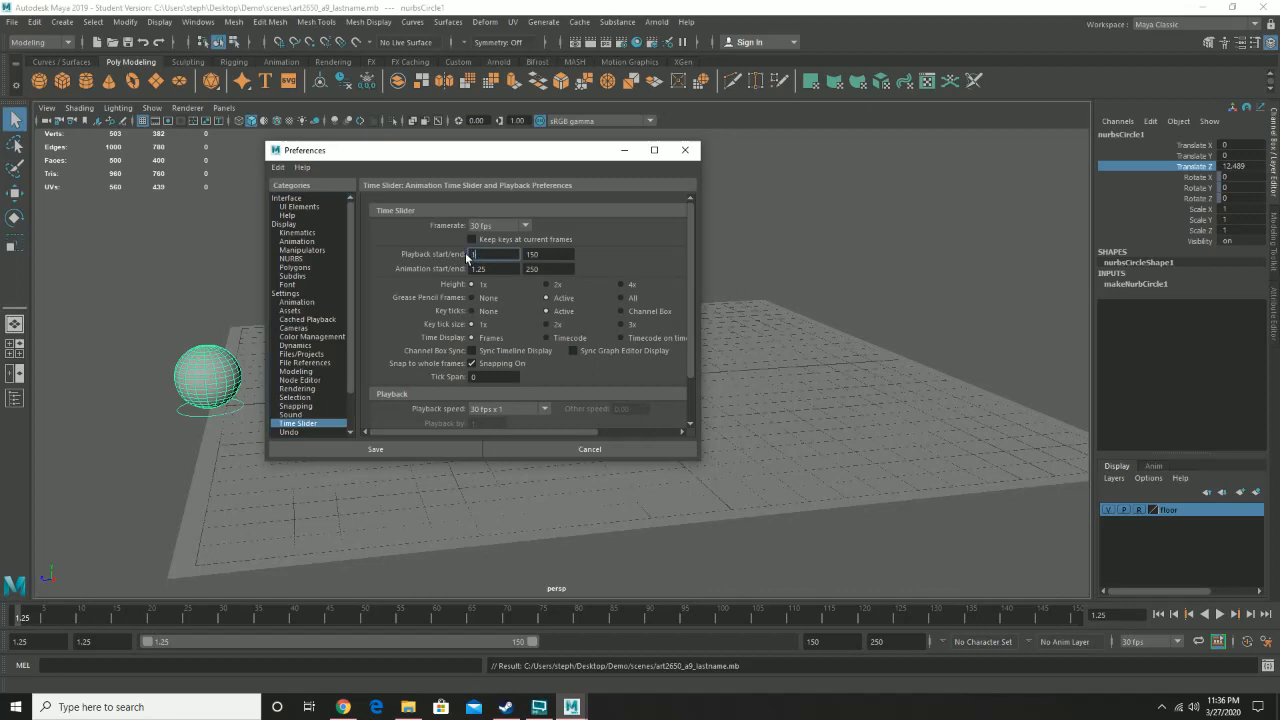
pyautogui.press('Return')
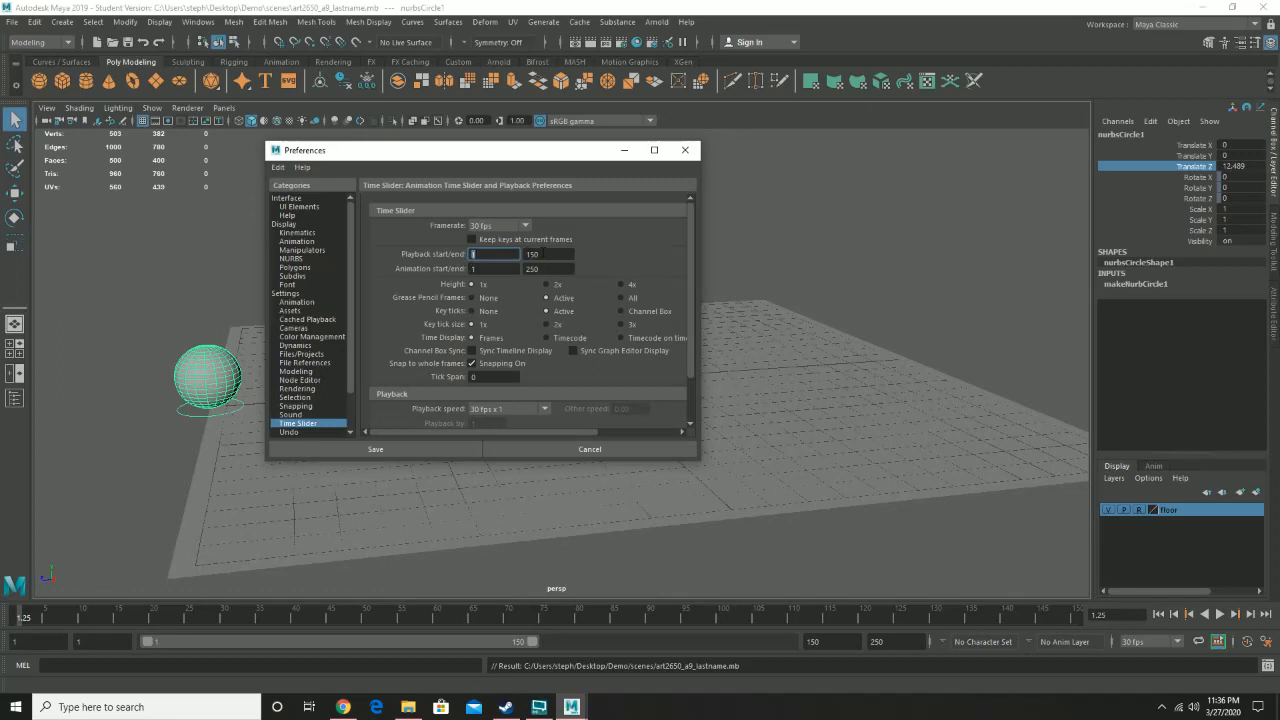
pyautogui.press('Tab')
pyautogui.write('120')
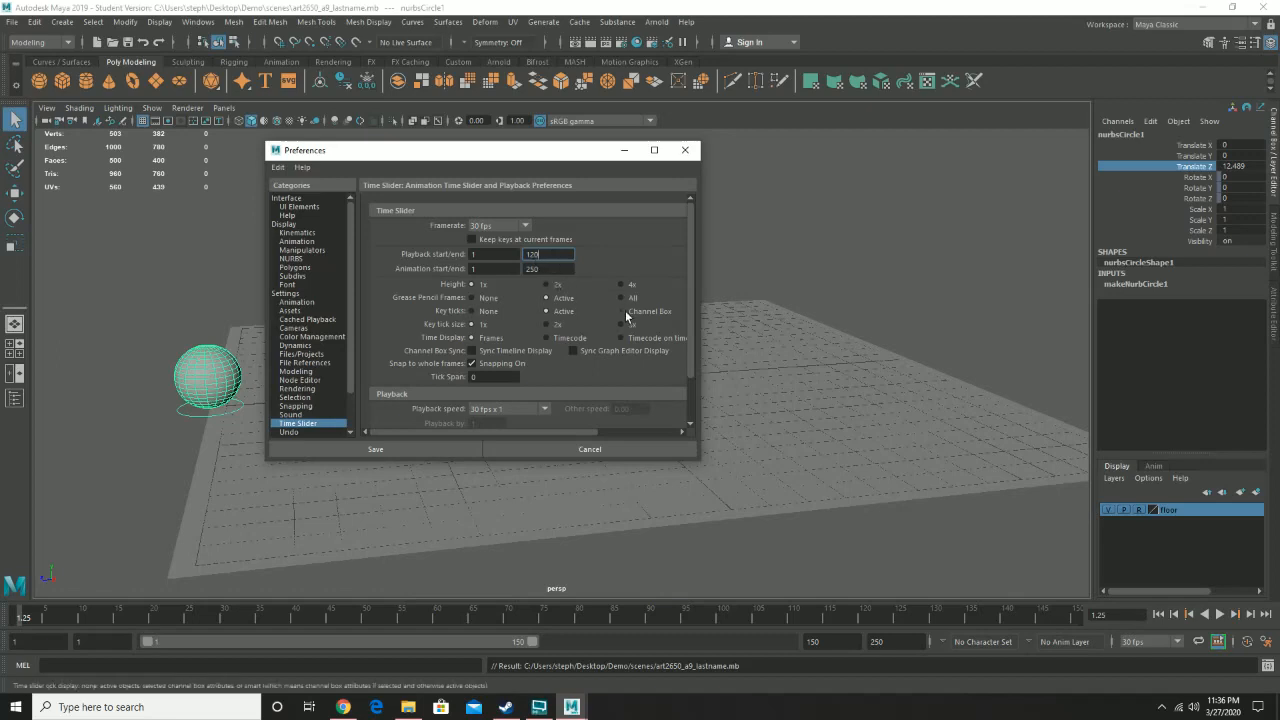
pyautogui.scroll(-3, 662, 350)
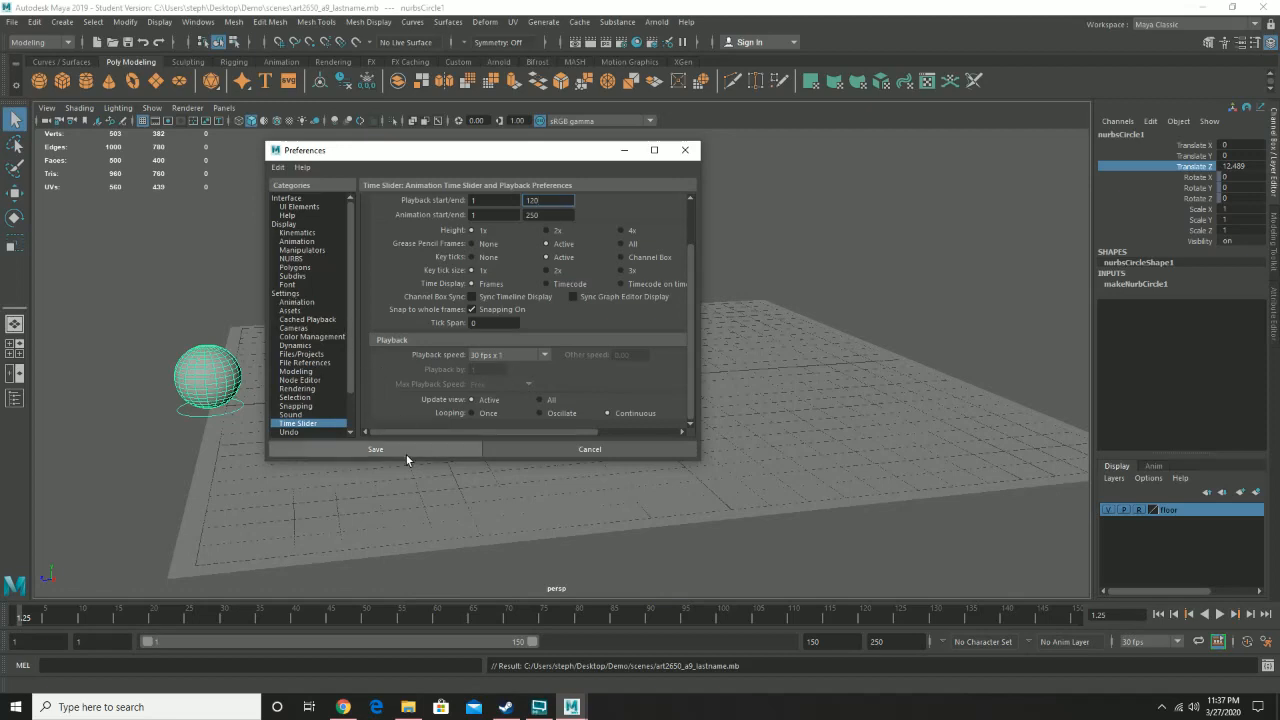
pyautogui.click(286, 293)
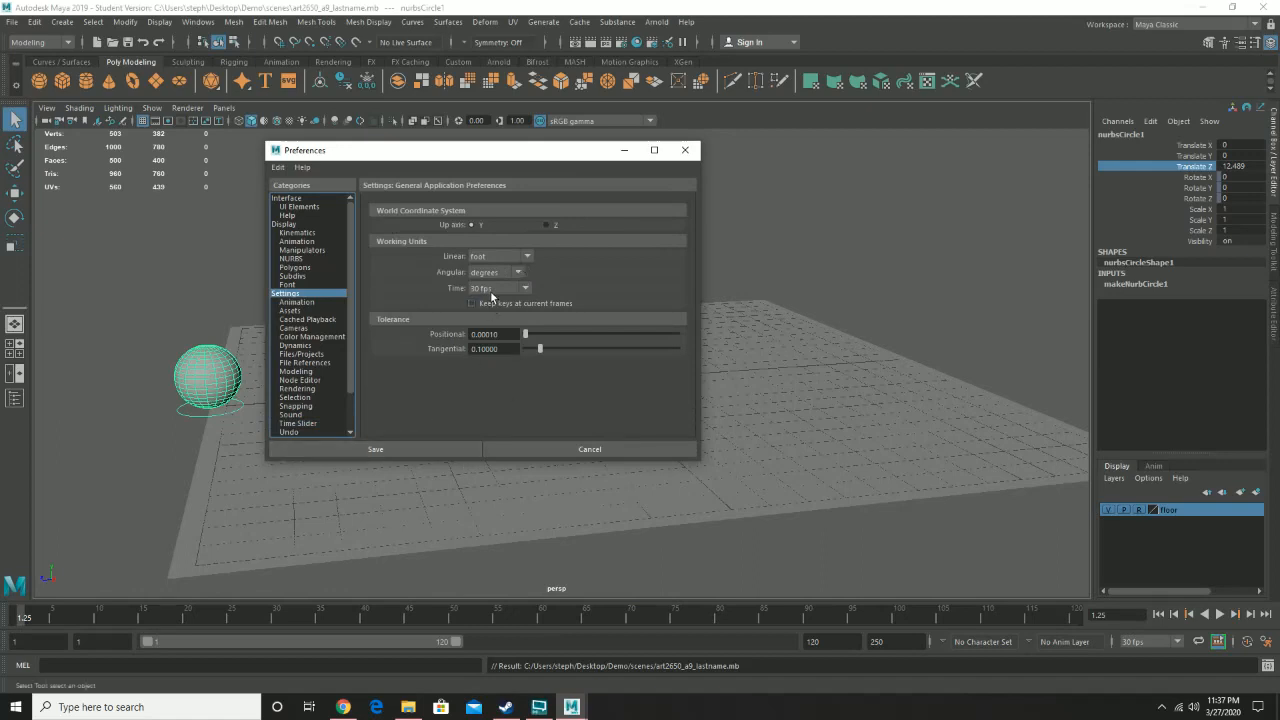
pyautogui.click(406, 451)
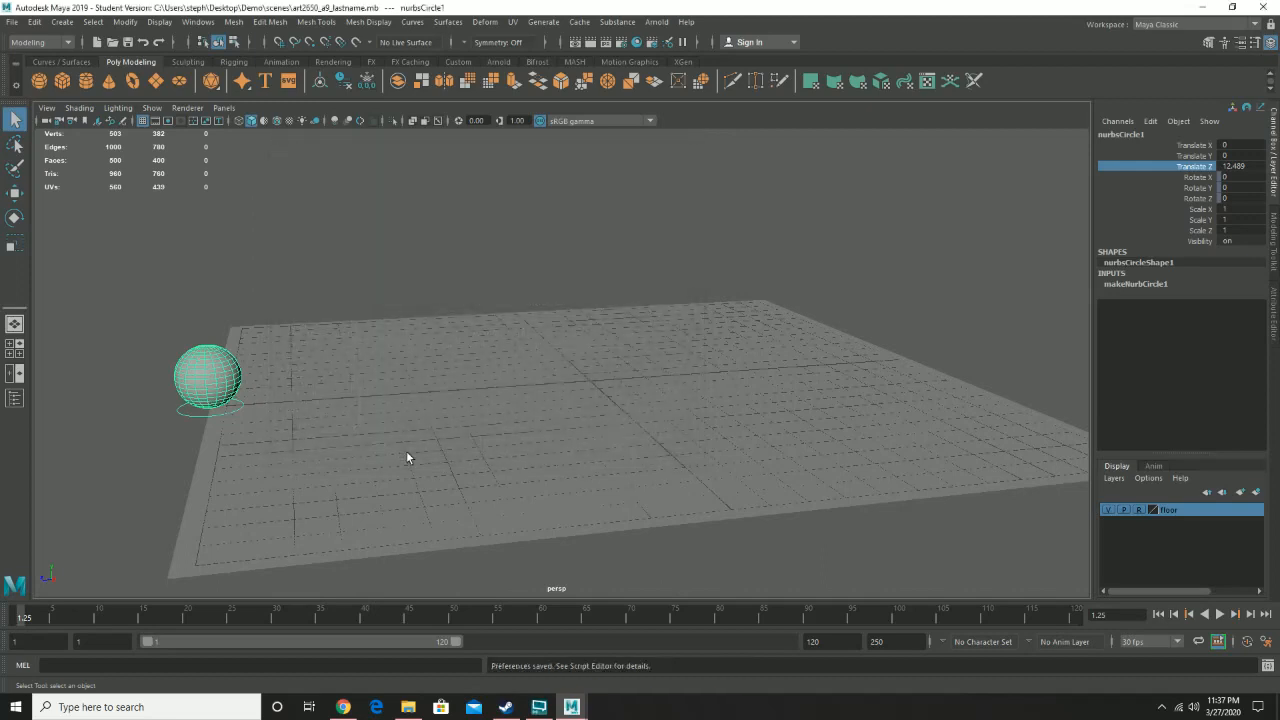
# - Save the current scene file
pyautogui.click(12, 21)
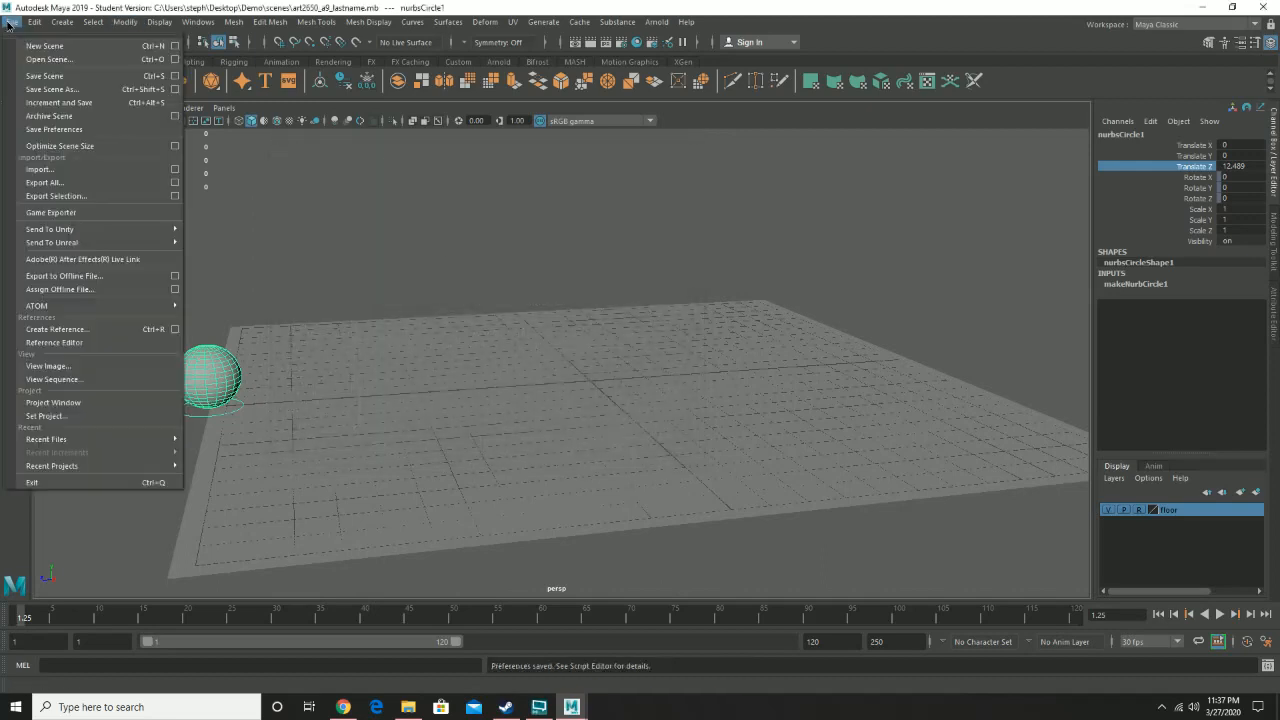
pyautogui.click(34, 75)
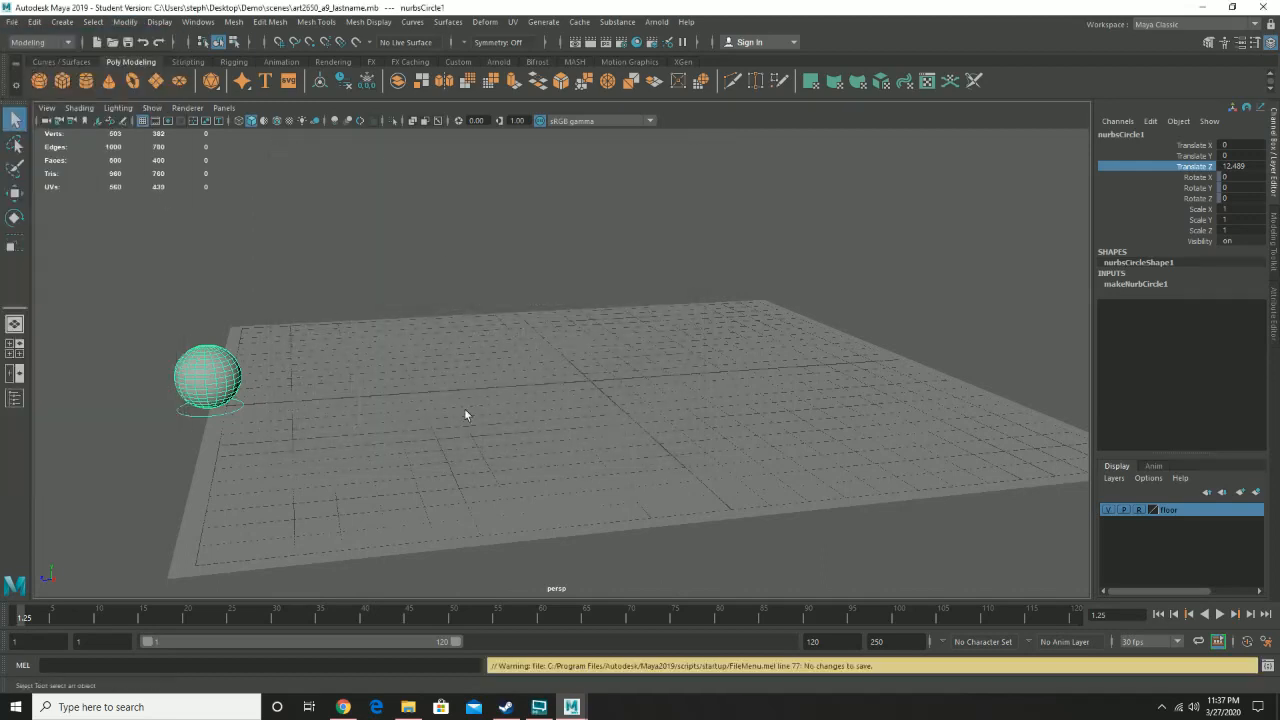
pyautogui.keyDown('alt'); pyautogui.moveTo(490, 342); pyautogui.dragTo(454, 325); pyautogui.keyUp('alt')
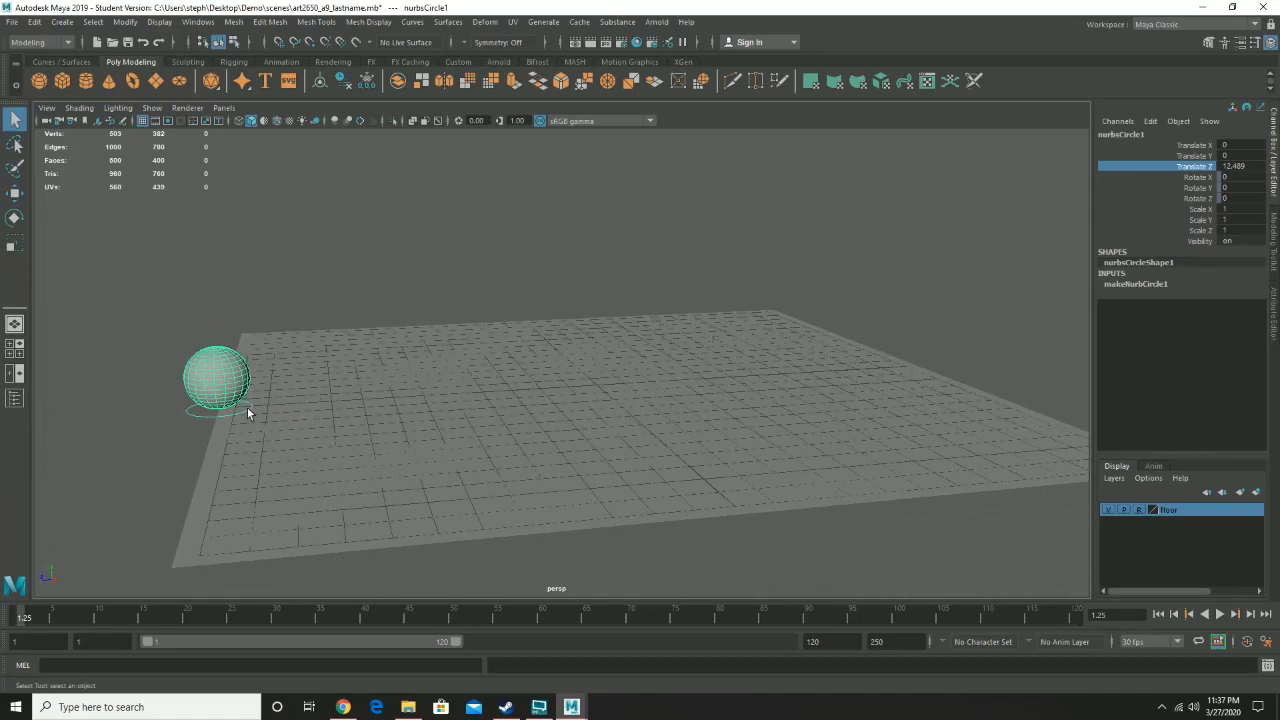
# - Switch to the Move tool and select the sphere
pyautogui.press('w')
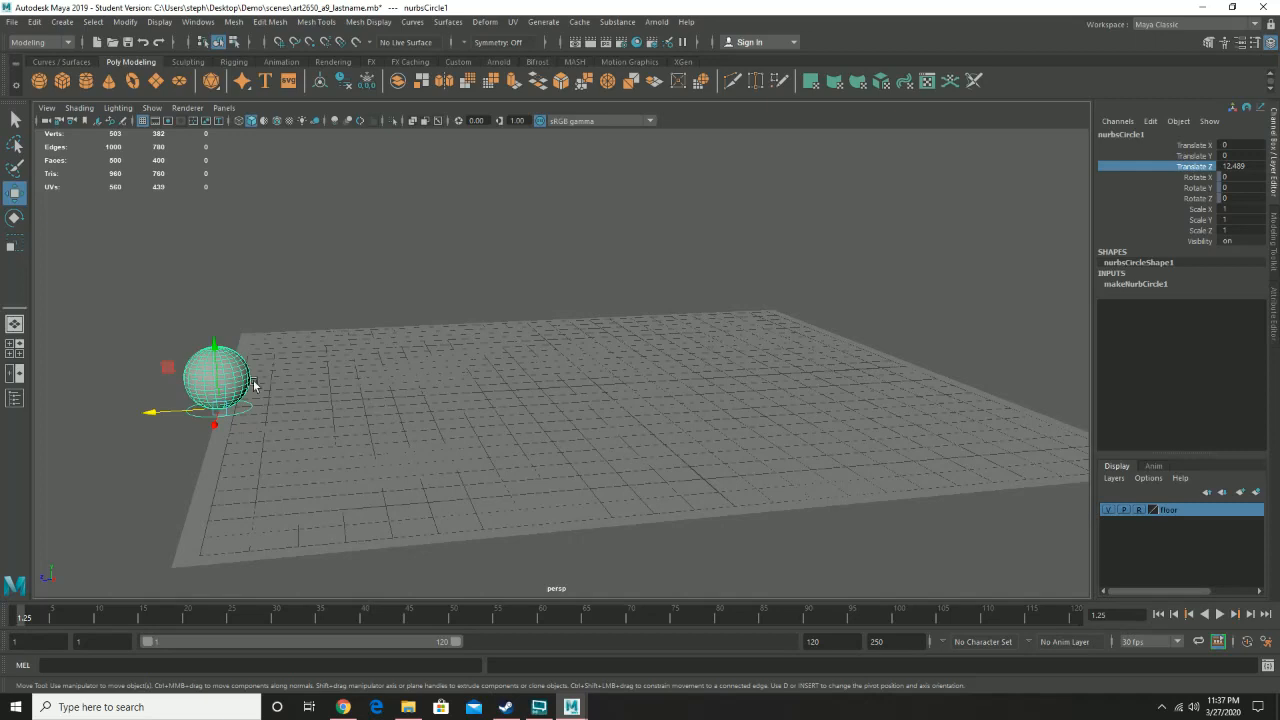
pyautogui.click(270, 402)
pyautogui.click(245, 411)
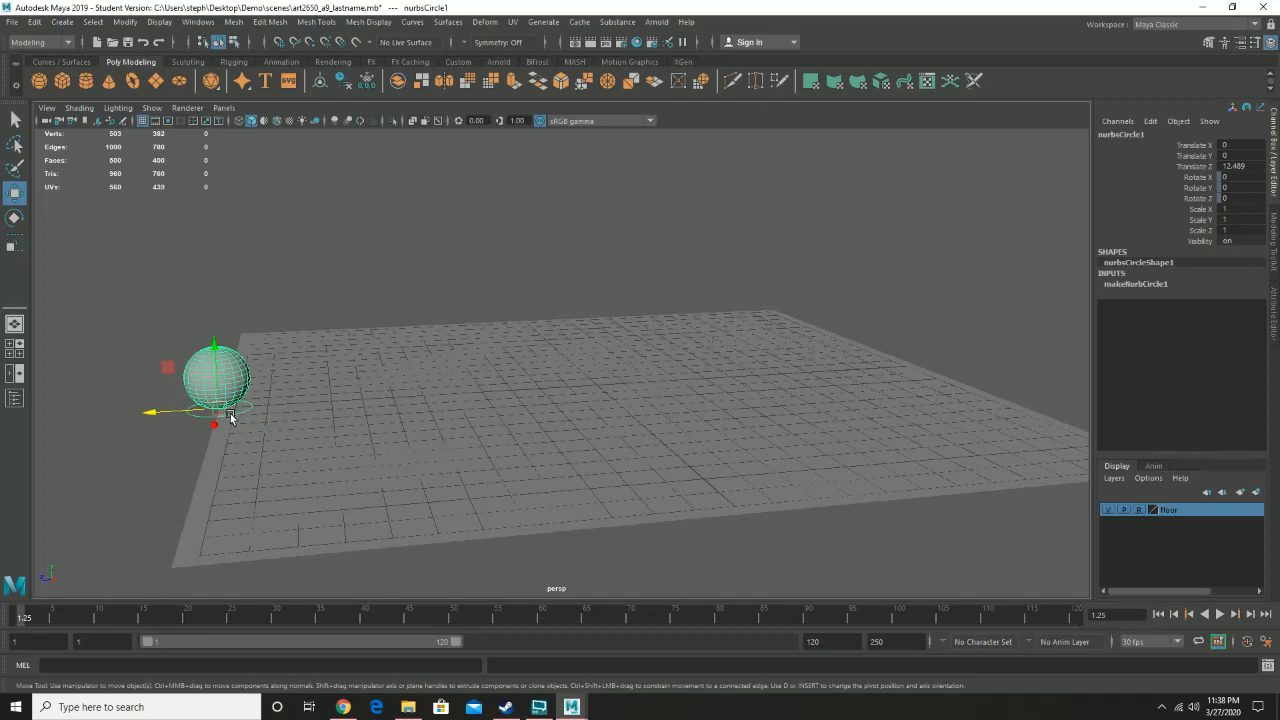
pyautogui.click(280, 434)
pyautogui.click(245, 410)
pyautogui.click(364, 393)
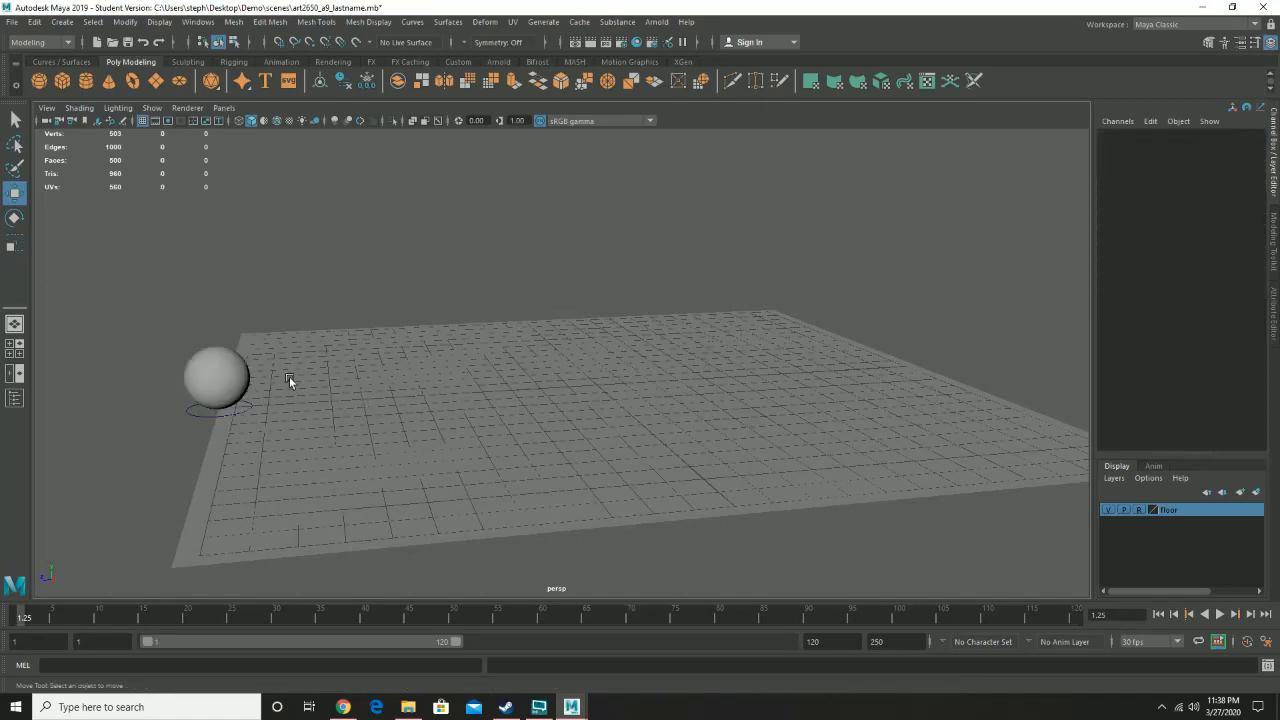
pyautogui.click(217, 377)
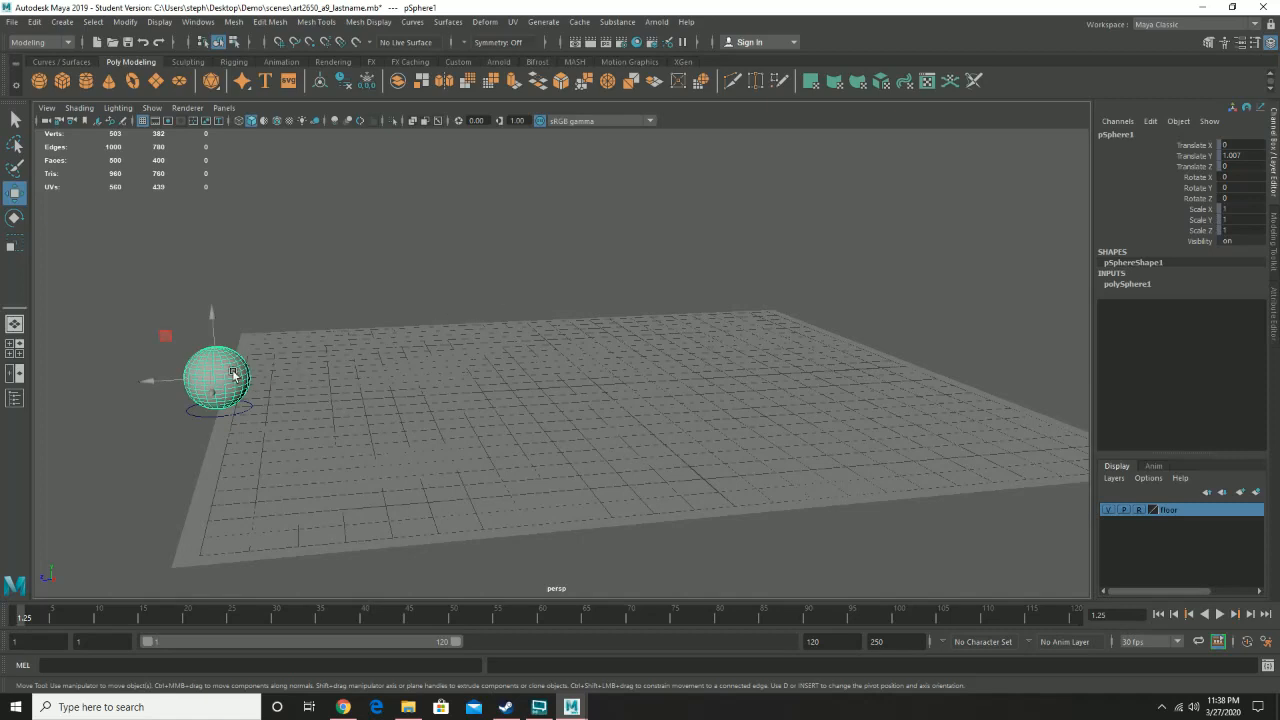
# - Try rotating the sphere about its X axis with the Rotate tool, then undo the rotation
pyautogui.press('e')
pyautogui.moveTo(258, 325); pyautogui.dragTo(462, 440)
pyautogui.keyDown('alt'); pyautogui.moveTo(510, 425); pyautogui.dragTo(499, 452); pyautogui.keyUp('alt')
pyautogui.hotkey('ctrl', 'z')
pyautogui.keyDown('alt'); pyautogui.moveTo(470, 327); pyautogui.dragTo(493, 329); pyautogui.keyUp('alt')
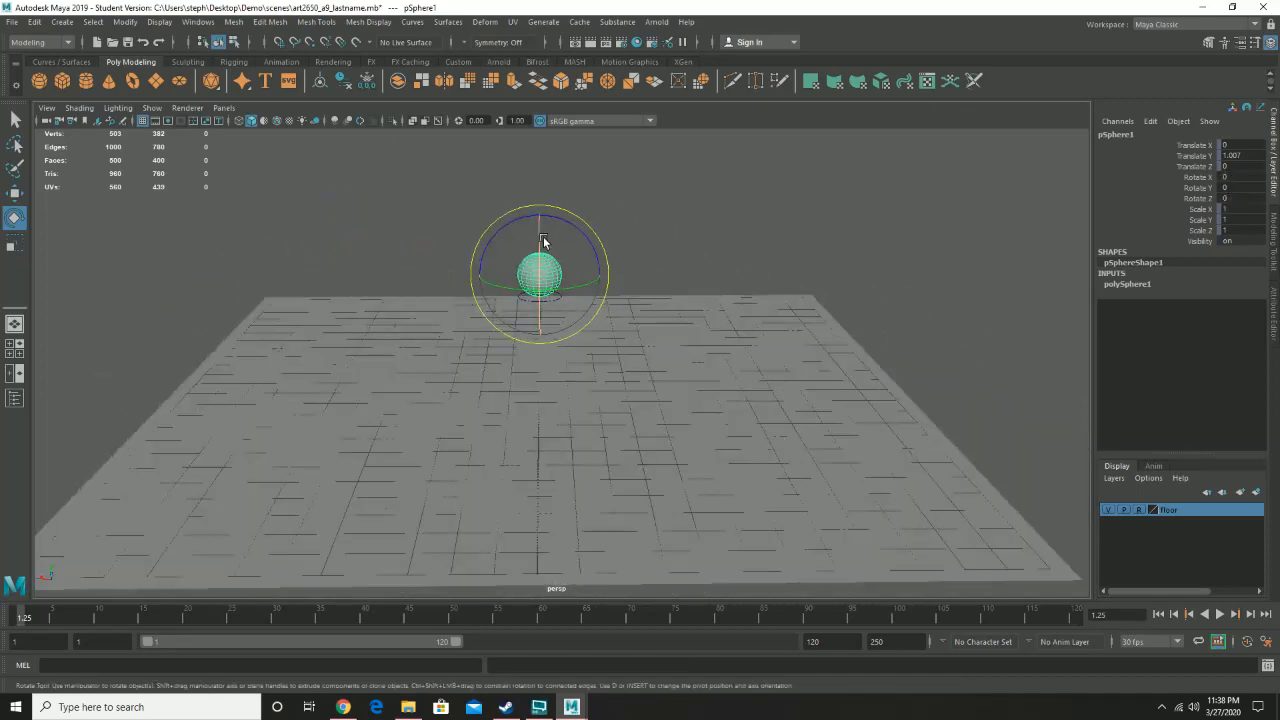
pyautogui.moveTo(540, 235); pyautogui.dragTo(515, 560)
pyautogui.keyDown('alt'); pyautogui.moveTo(423, 420); pyautogui.dragTo(601, 415); pyautogui.keyUp('alt')
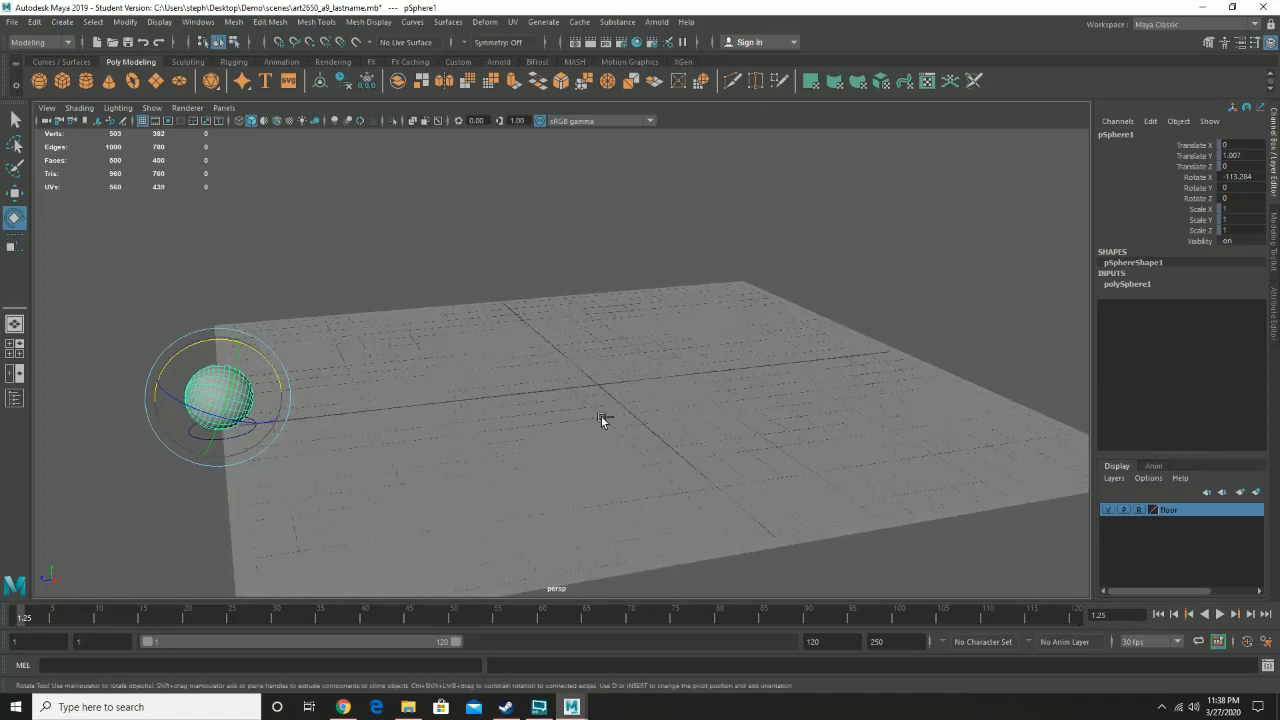
pyautogui.hotkey('ctrl', 'z')
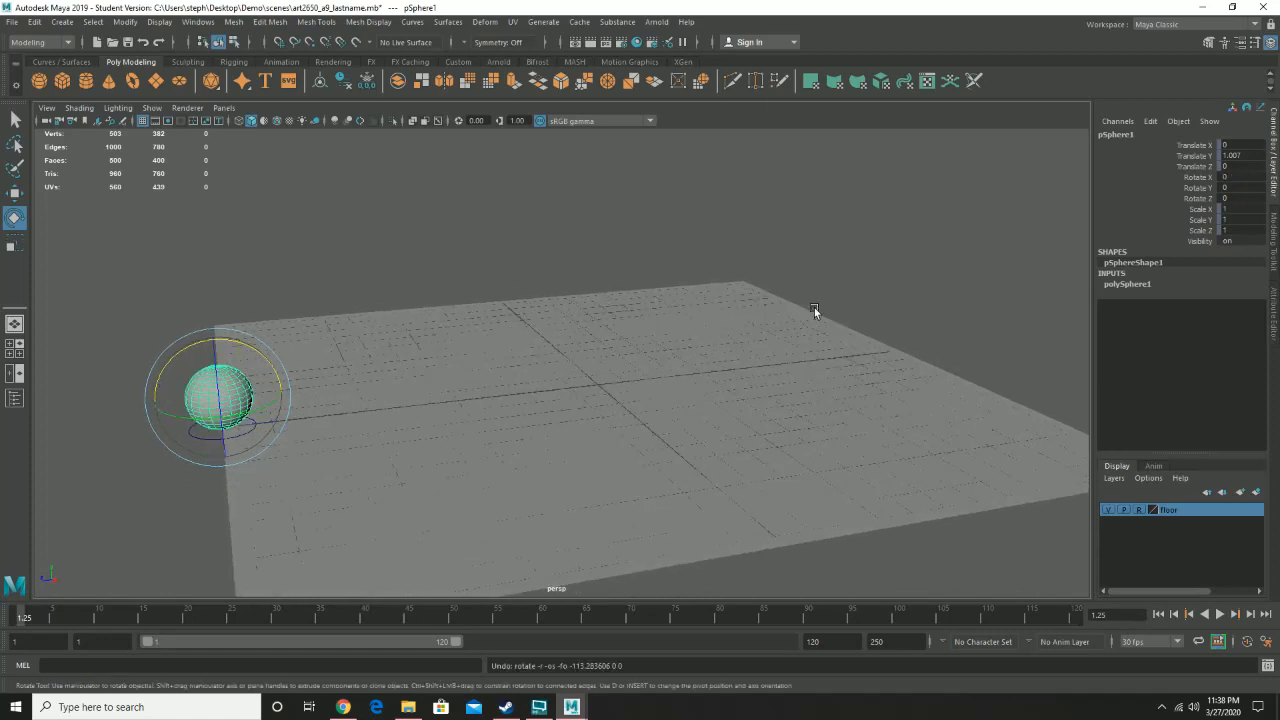
# - Save the scene, accepting the student version notice
pyautogui.keyDown('alt'); pyautogui.moveTo(503, 312); pyautogui.dragTo(495, 311); pyautogui.keyUp('alt')
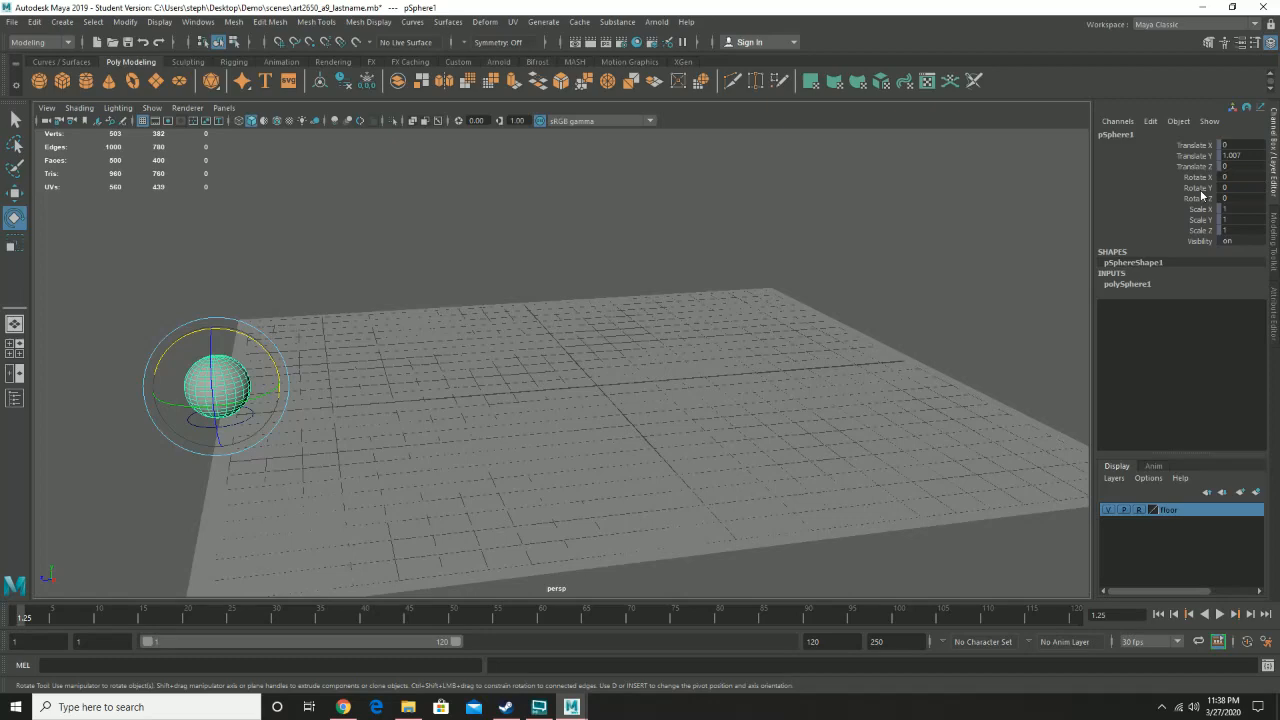
pyautogui.keyDown('alt'); pyautogui.moveTo(565, 304); pyautogui.dragTo(338, 305); pyautogui.keyUp('alt')
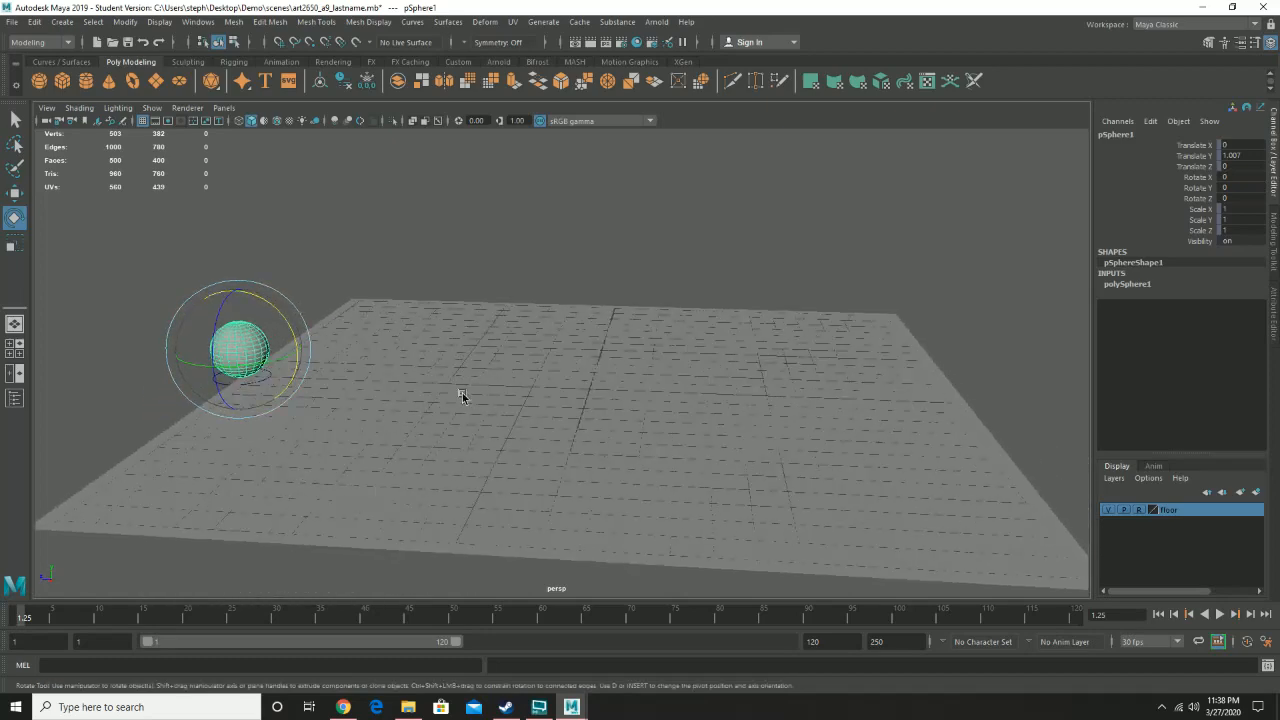
pyautogui.click(311, 391)
pyautogui.click(220, 343)
pyautogui.click(11, 22)
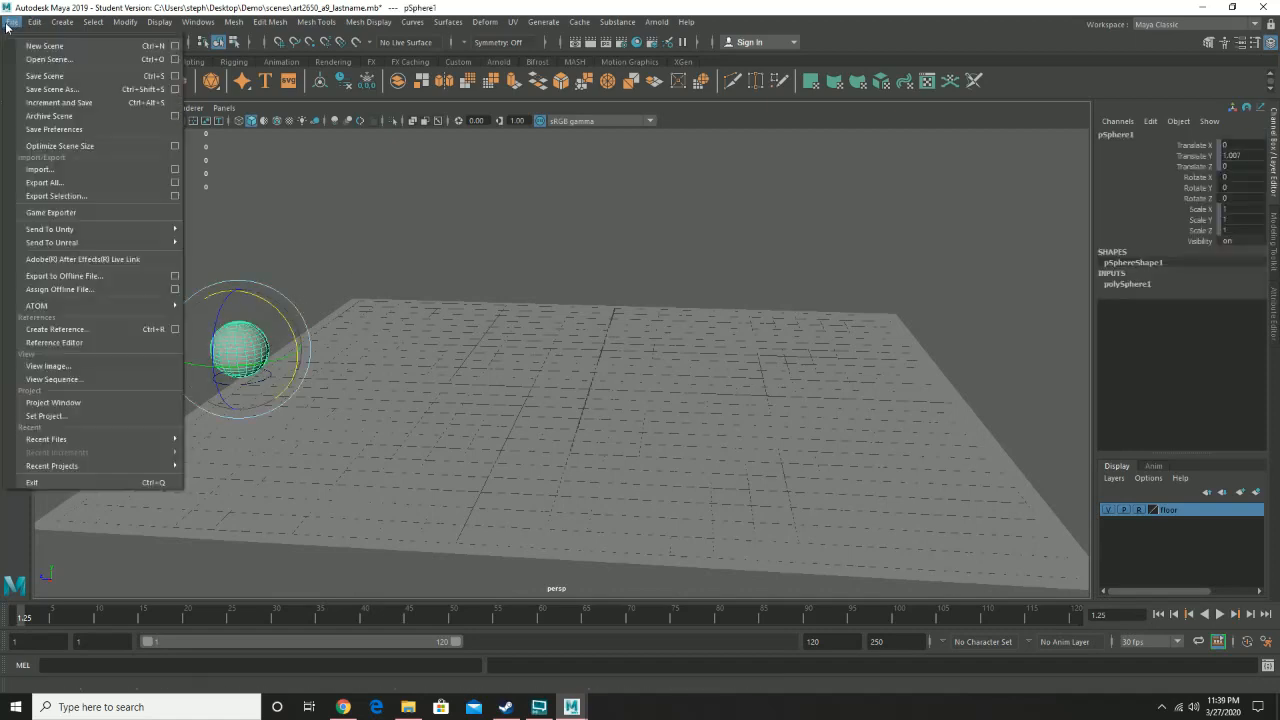
pyautogui.click(46, 76)
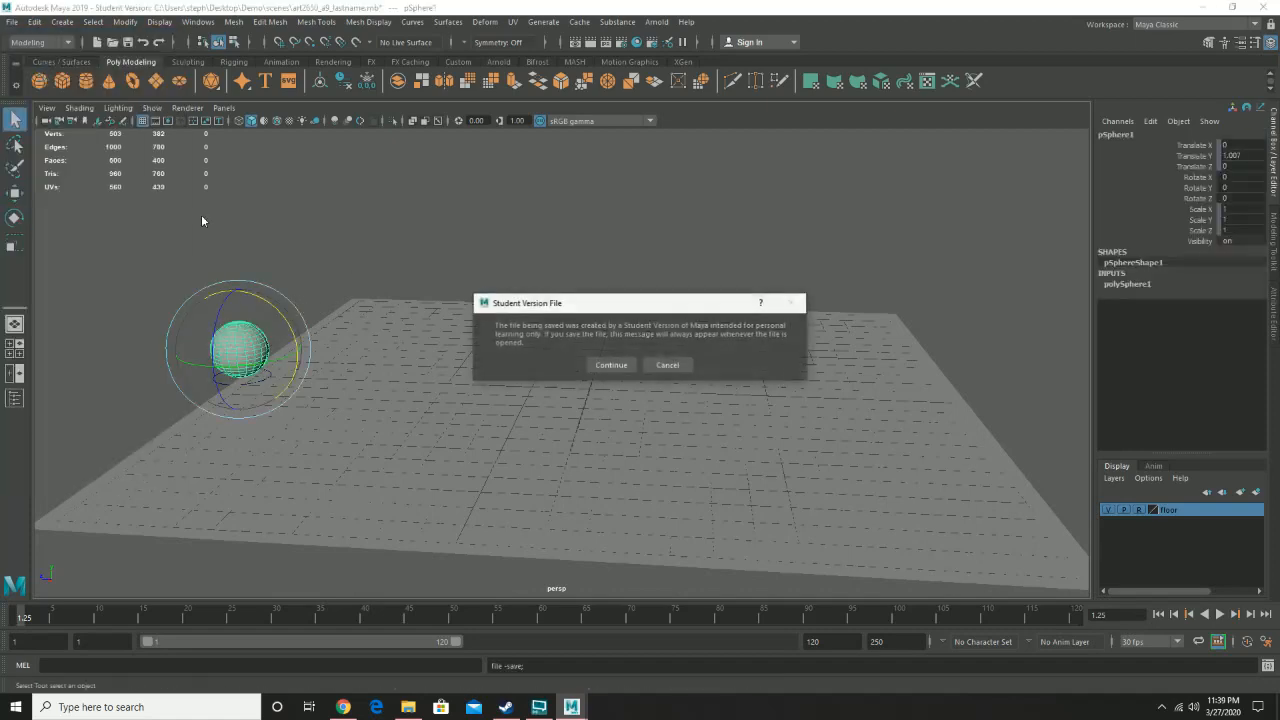
pyautogui.click(603, 366)
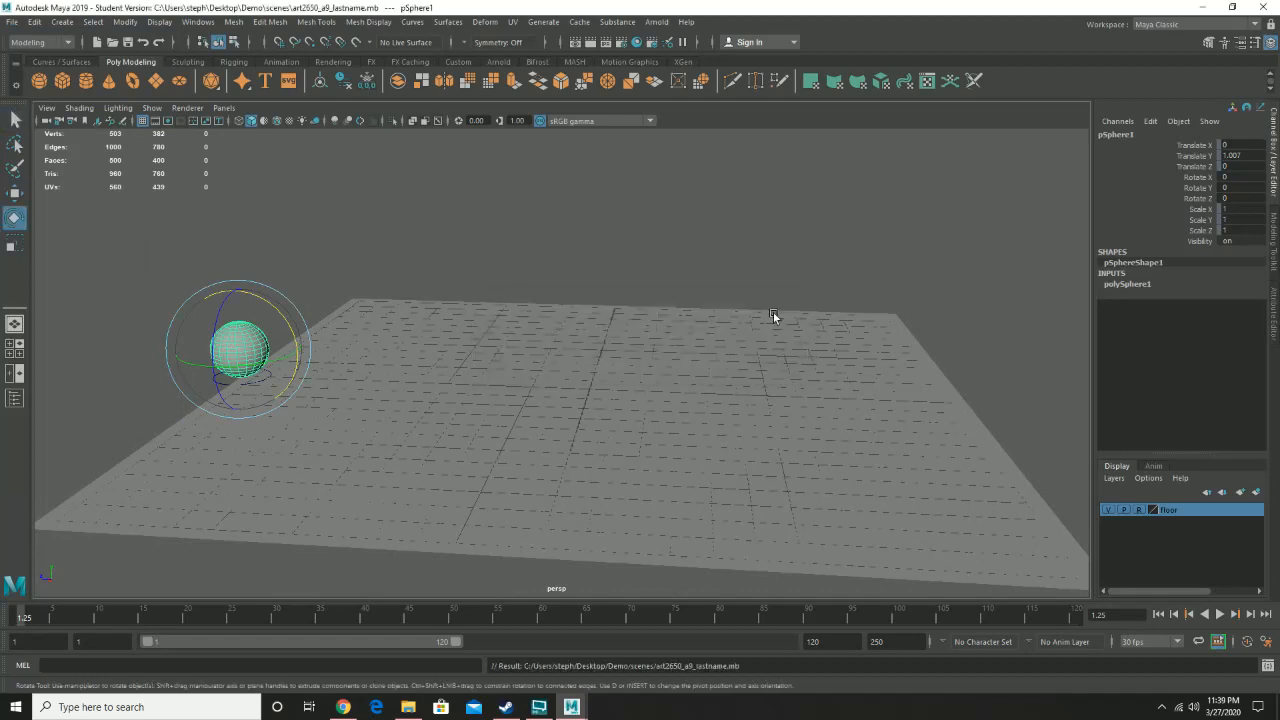
# - Lock the sphere's Rotate Y and Rotate Z channels
pyautogui.click(1200, 188)
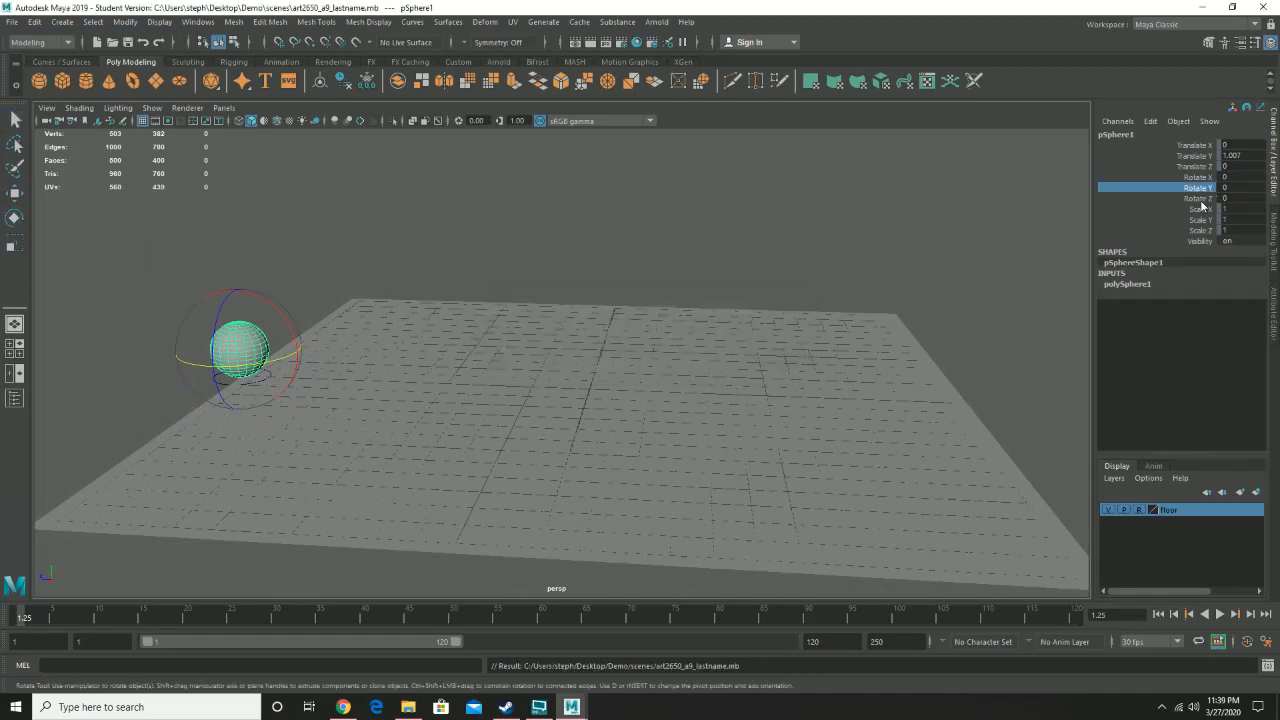
pyautogui.keyDown('shift'); pyautogui.click(1202, 199); pyautogui.keyUp('shift')
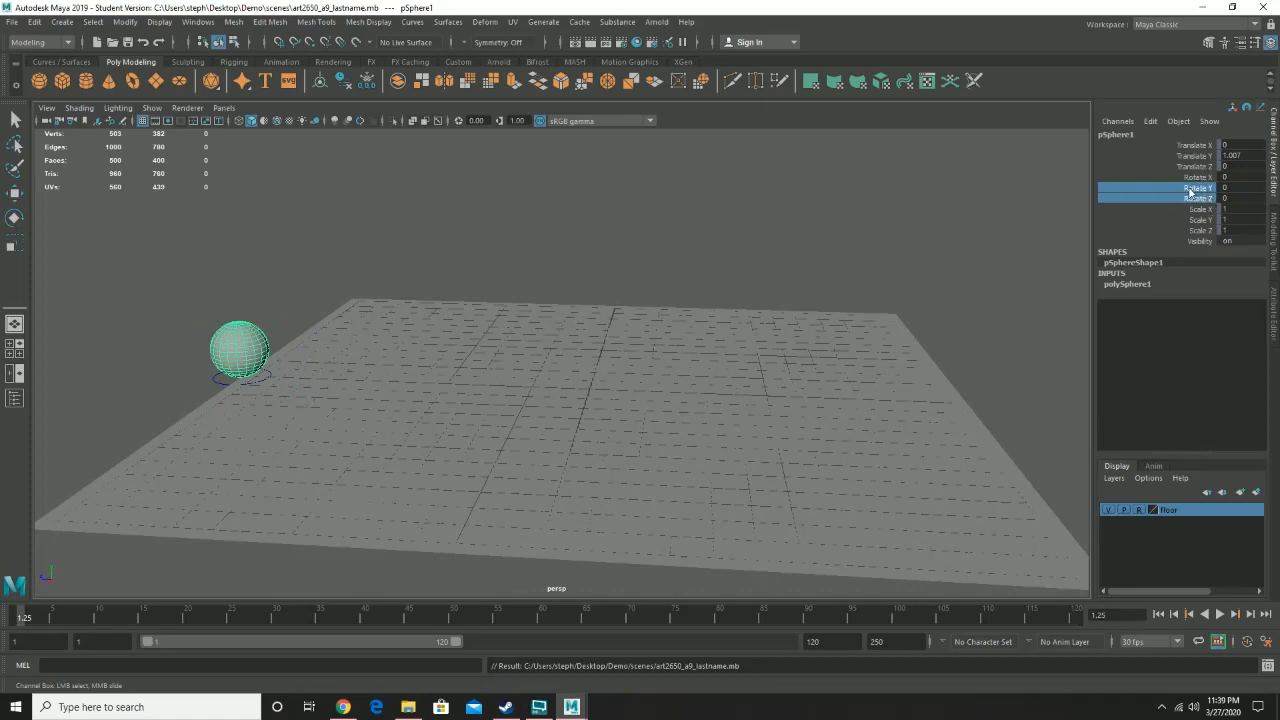
pyautogui.rightClick(1189, 192)
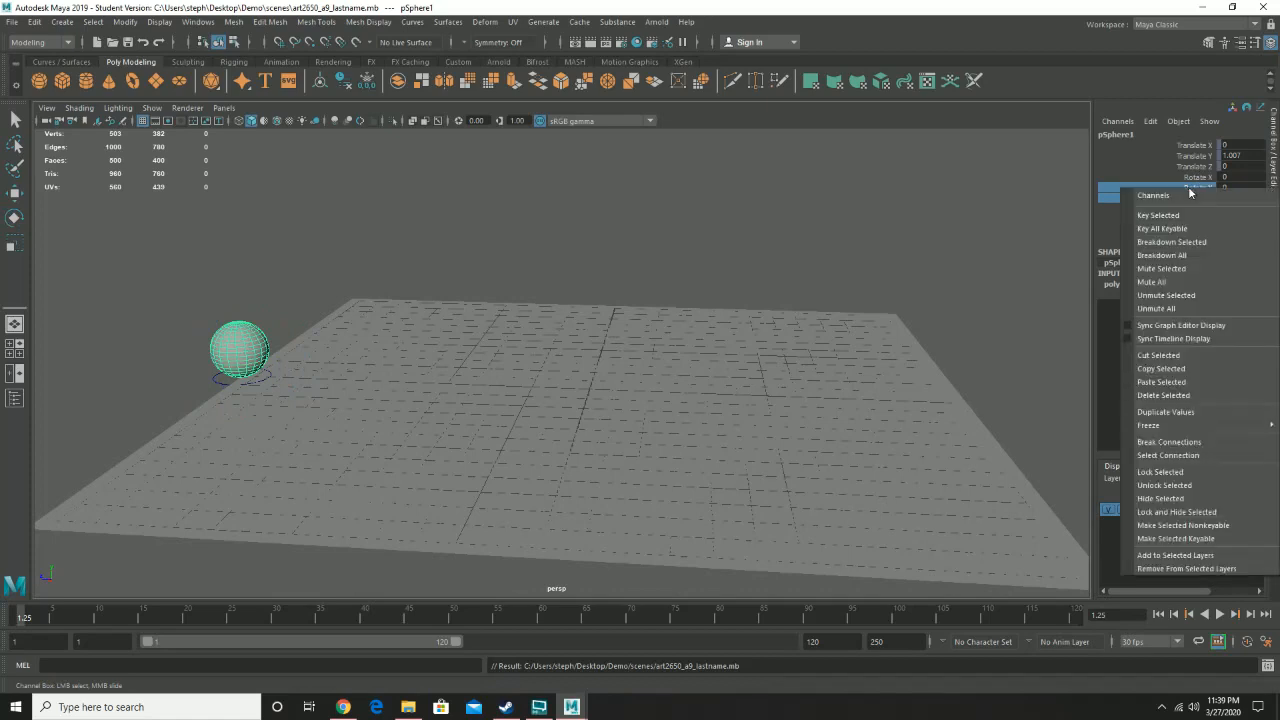
pyautogui.click(1237, 470)
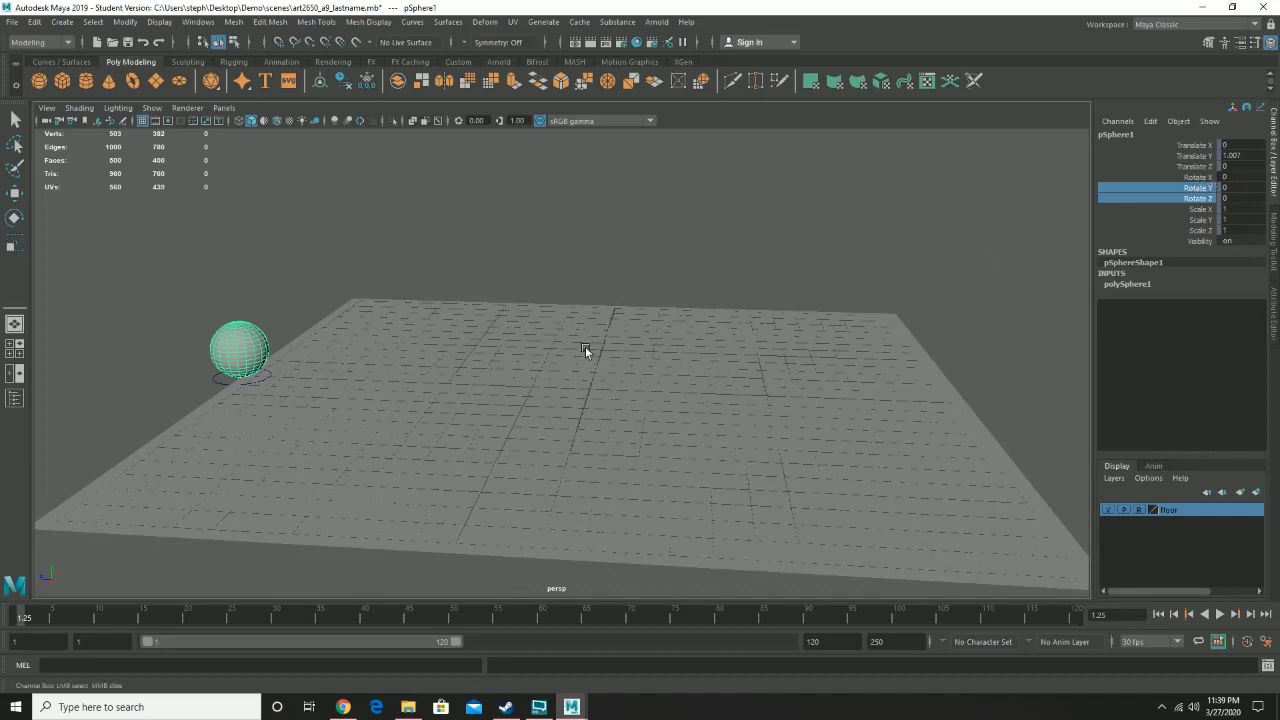
# - Select the circle control and lock its Translate X, Y and Z channels
pyautogui.click(258, 383)
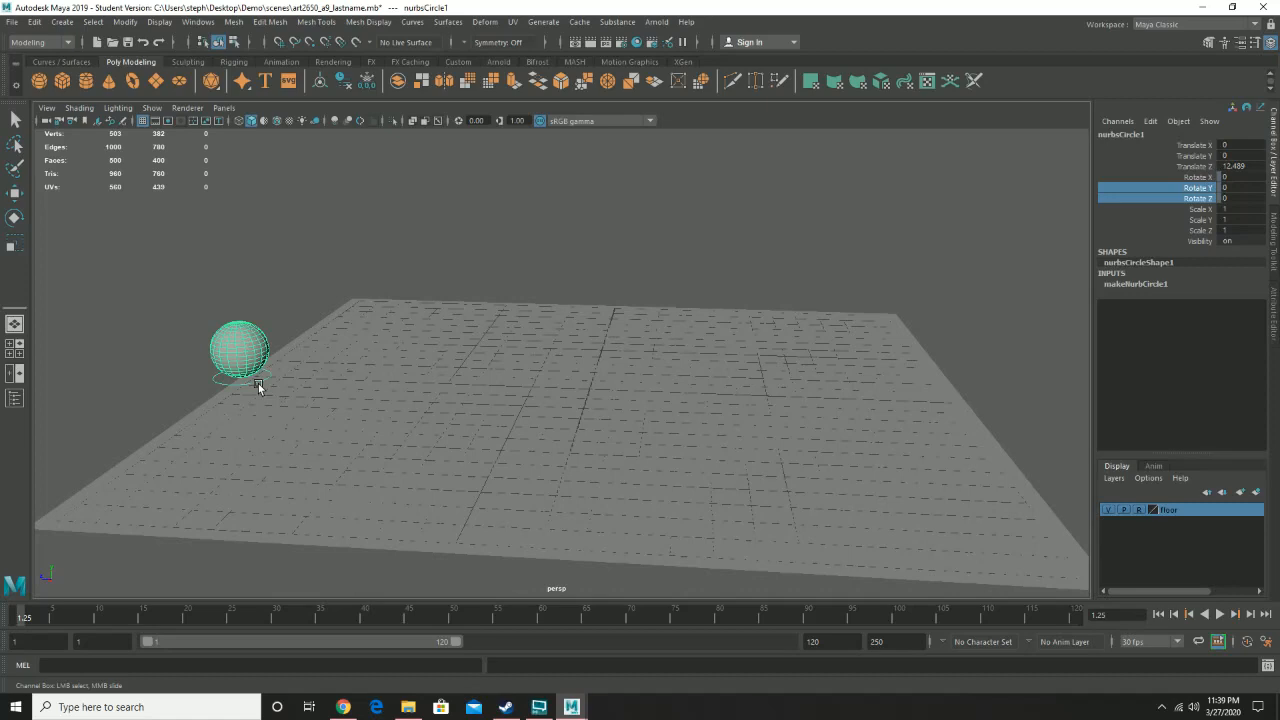
pyautogui.click(1205, 145)
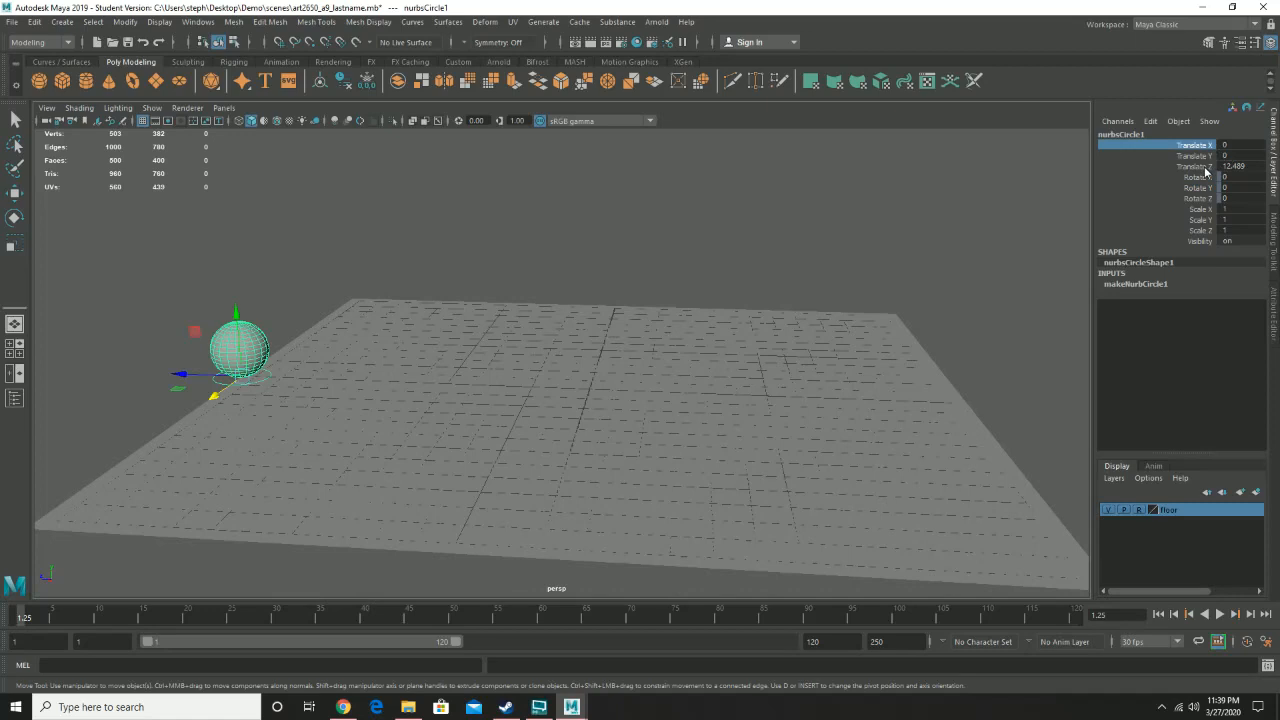
pyautogui.keyDown('shift'); pyautogui.click(1205, 166); pyautogui.keyUp('shift')
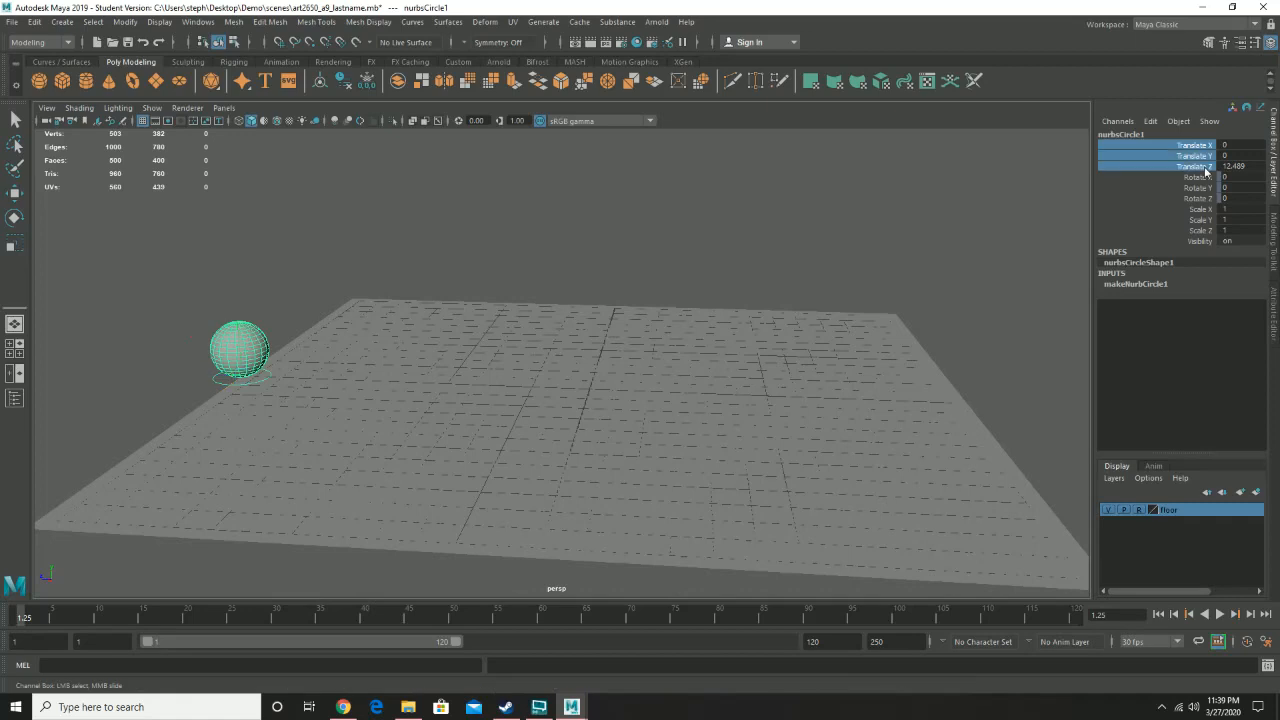
pyautogui.rightClick(1205, 171)
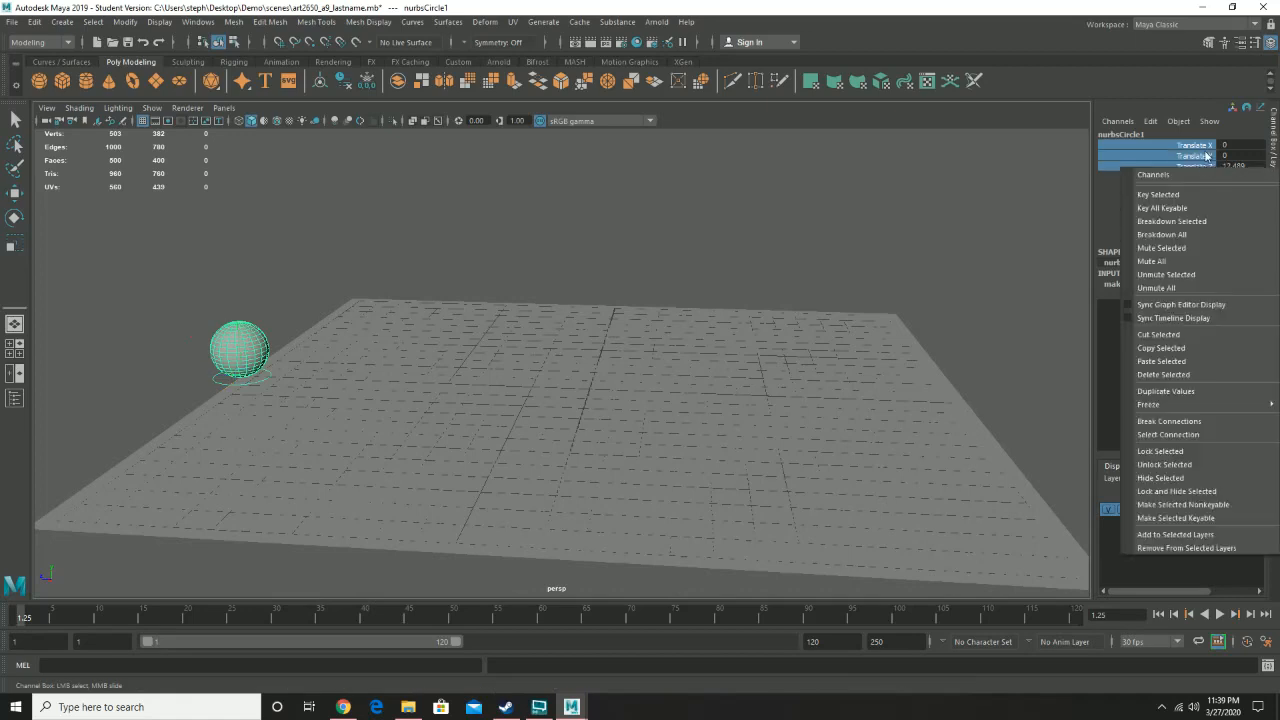
pyautogui.click(1194, 456)
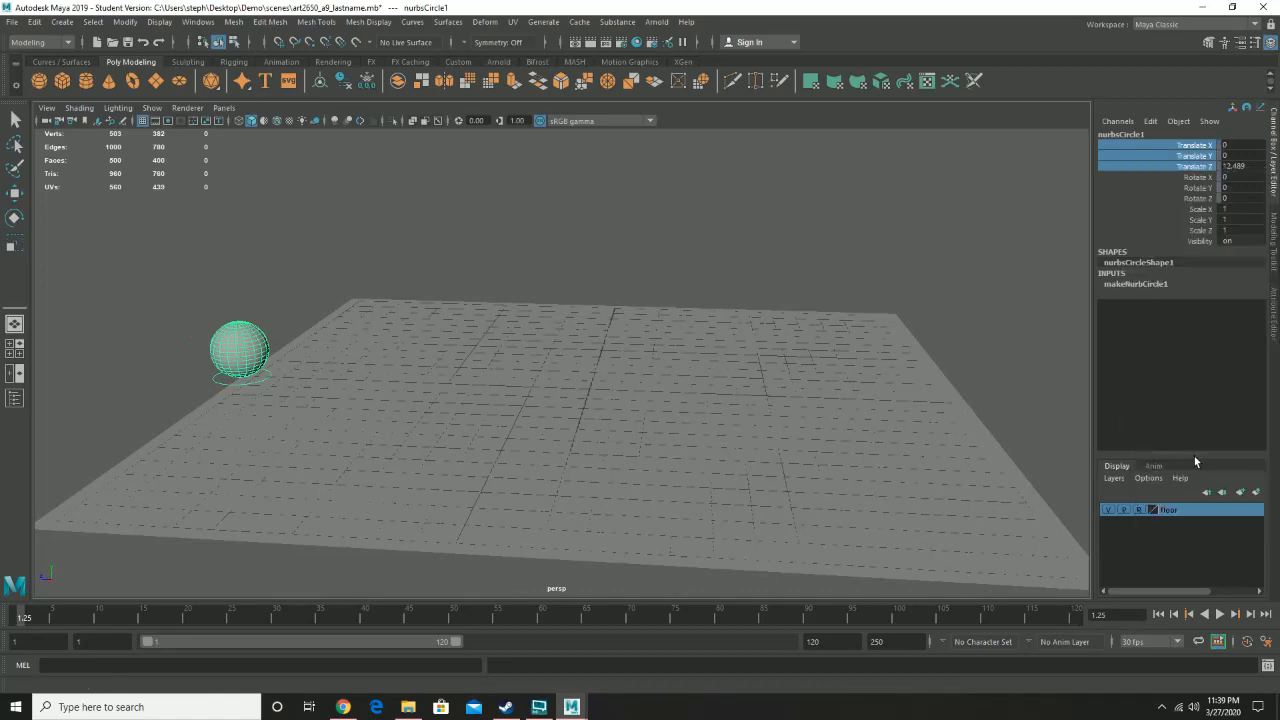
# - Unlock the circle's Translate Z channel
pyautogui.click(1192, 168)
pyautogui.press('w')
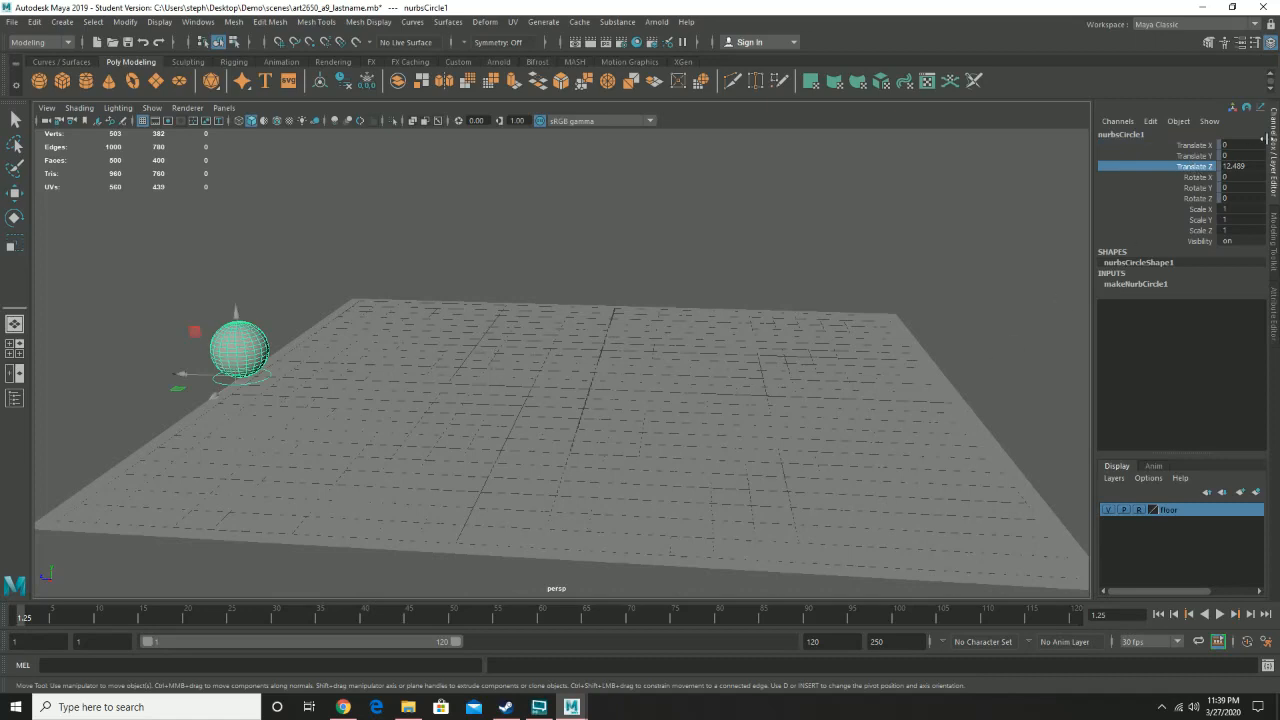
pyautogui.rightClick(1193, 171)
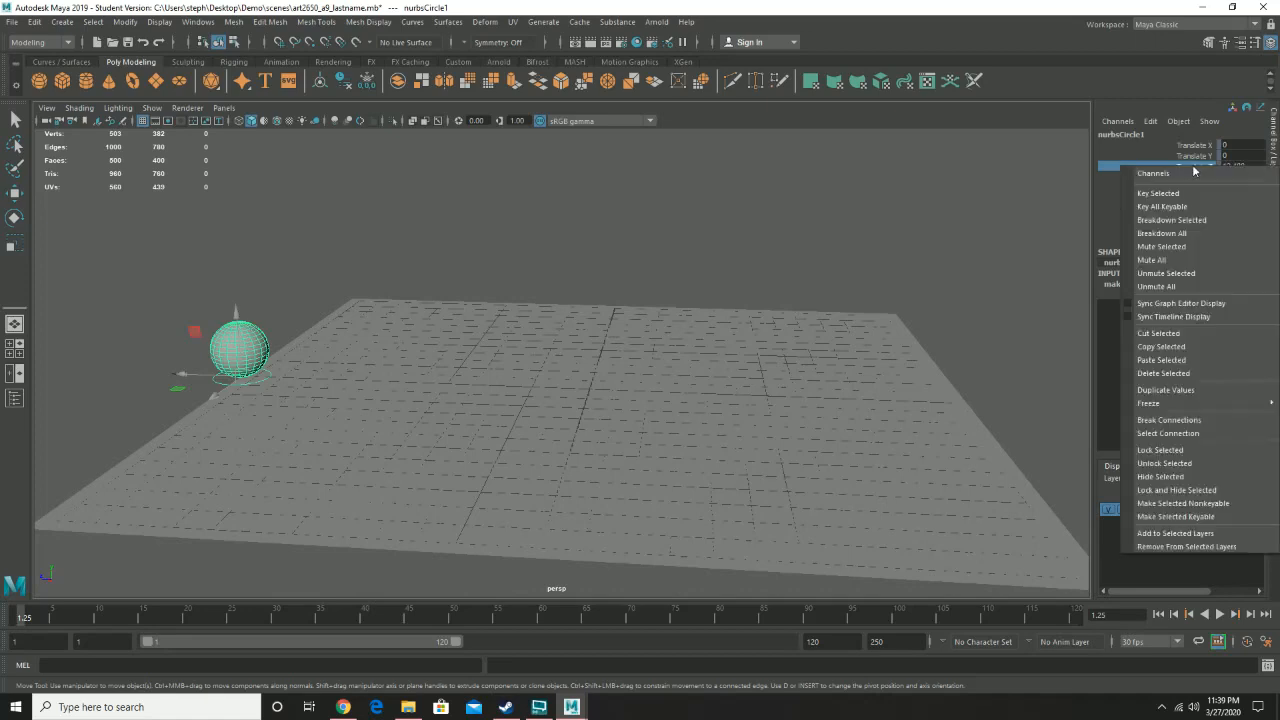
pyautogui.click(1209, 463)
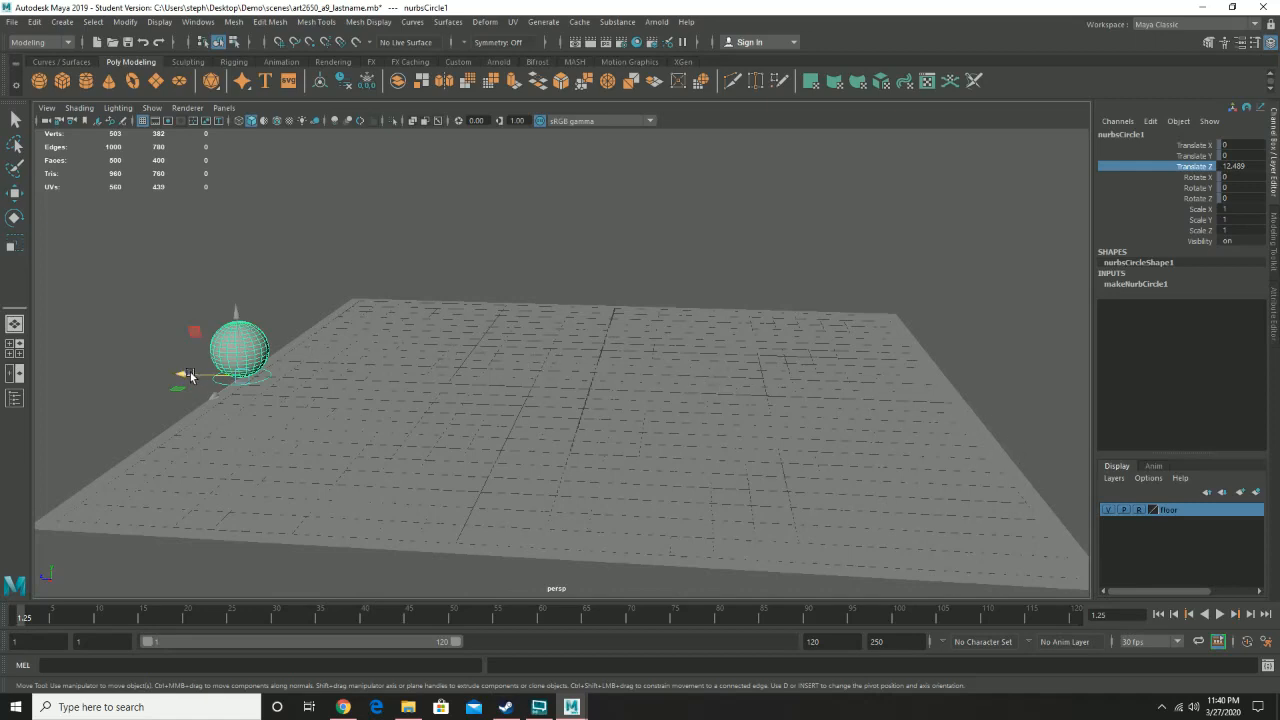
# - Try moving the circle control along Z with the Move tool, then undo the move
pyautogui.click(941, 311)
pyautogui.press('e')
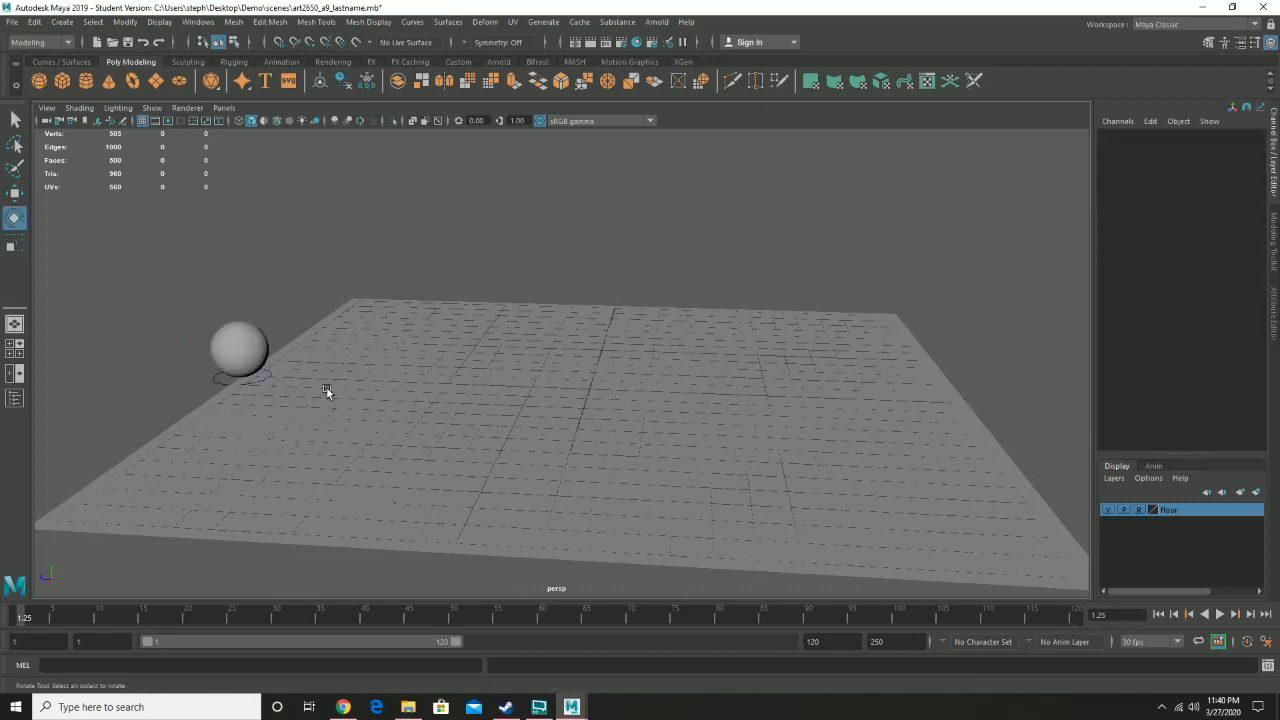
pyautogui.click(250, 380)
pyautogui.press('w')
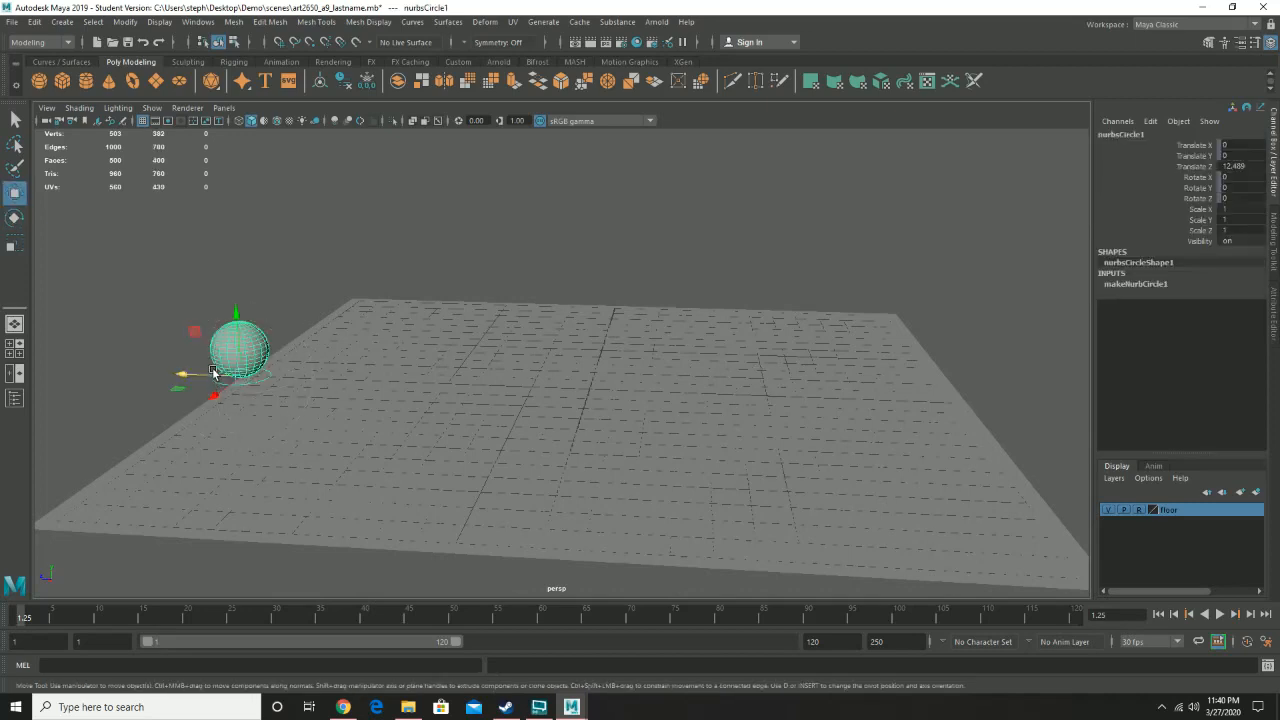
pyautogui.moveTo(184, 374); pyautogui.dragTo(609, 387)
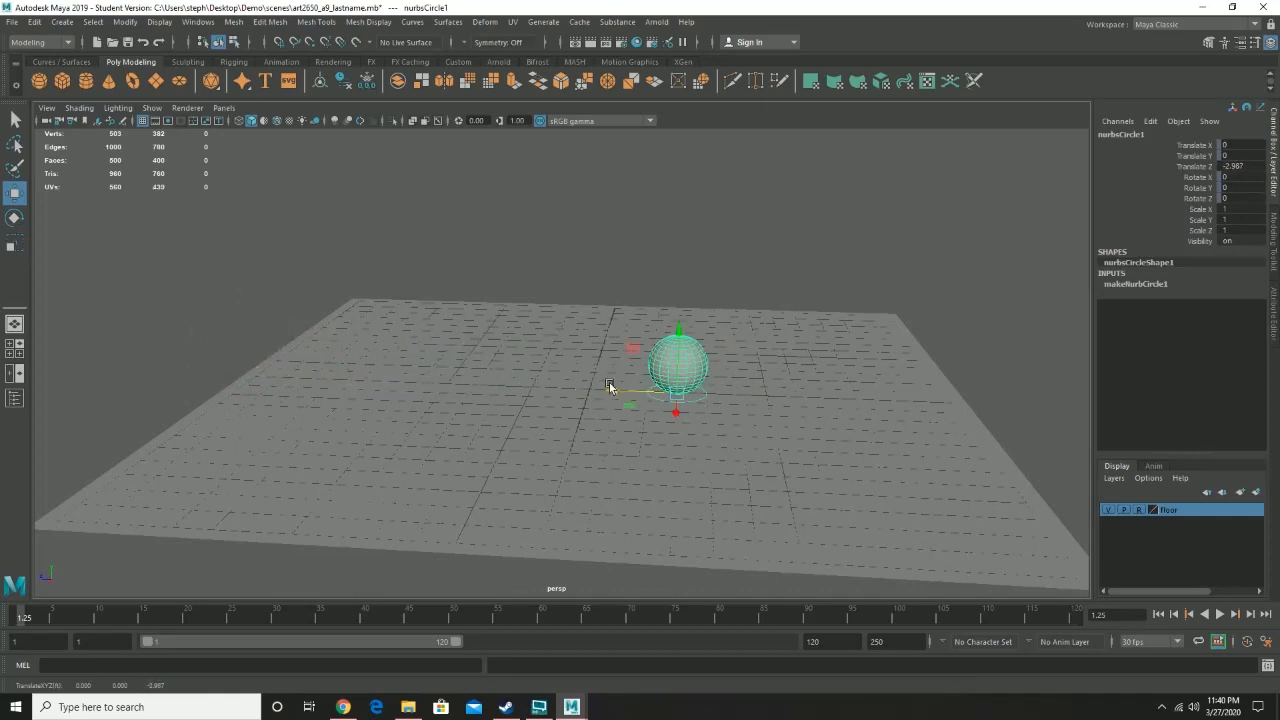
pyautogui.hotkey('ctrl', 'z')
# - Go to frame 1 and set a keyframe on the circle control at its starting position
pyautogui.keyDown('alt'); pyautogui.moveTo(299, 376); pyautogui.dragTo(312, 401); pyautogui.keyUp('alt')
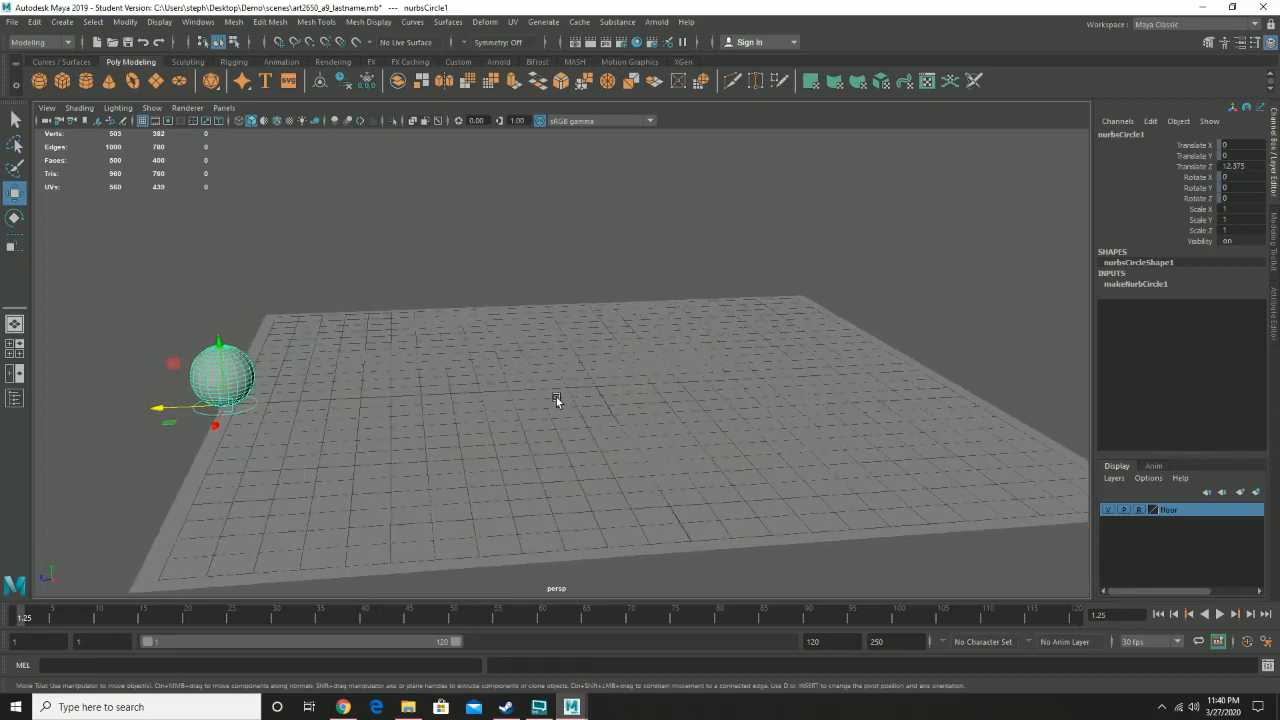
pyautogui.scroll(2, 556, 397)
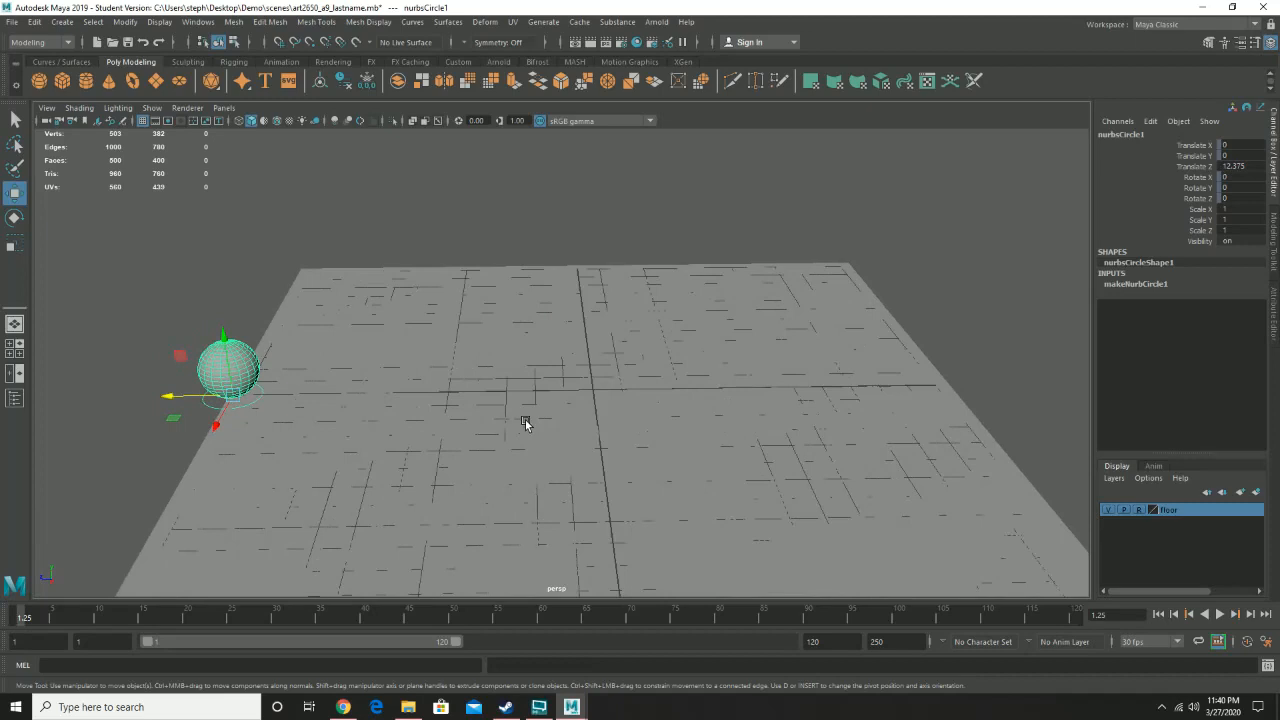
pyautogui.click(20, 612)
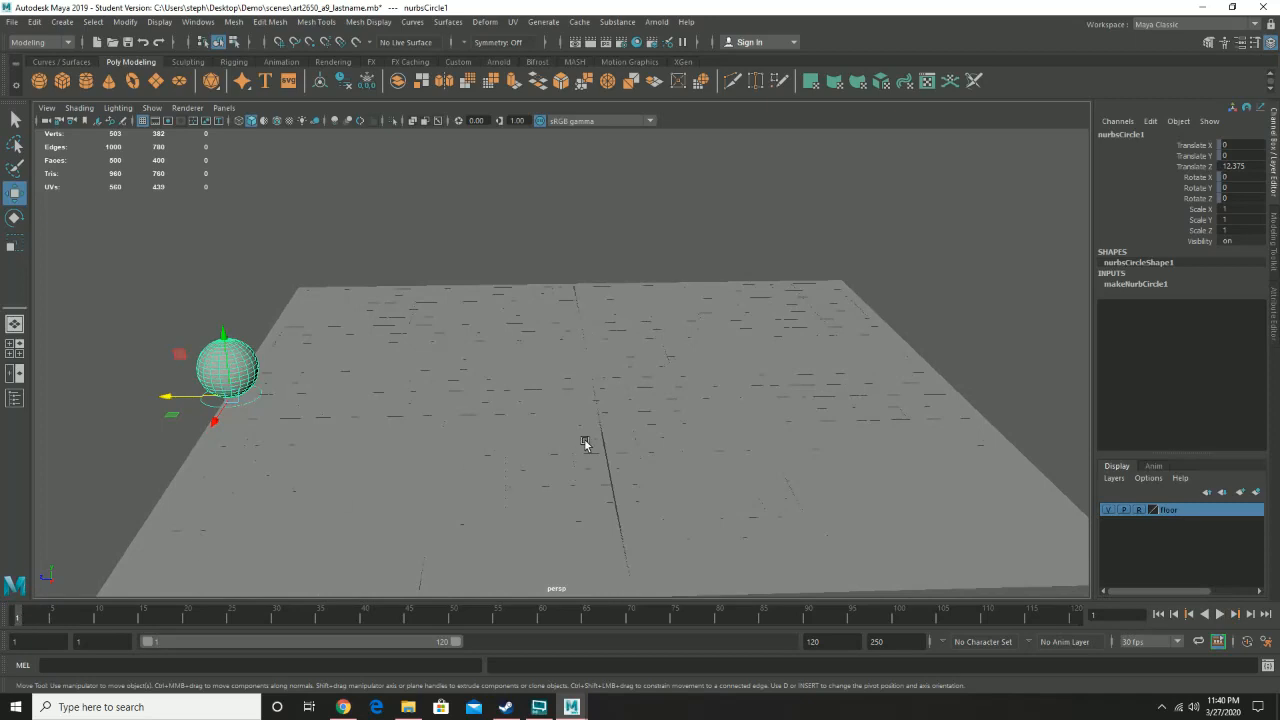
pyautogui.keyDown('alt'); pyautogui.moveTo(831, 380); pyautogui.dragTo(770, 384, button='middle'); pyautogui.keyUp('alt')
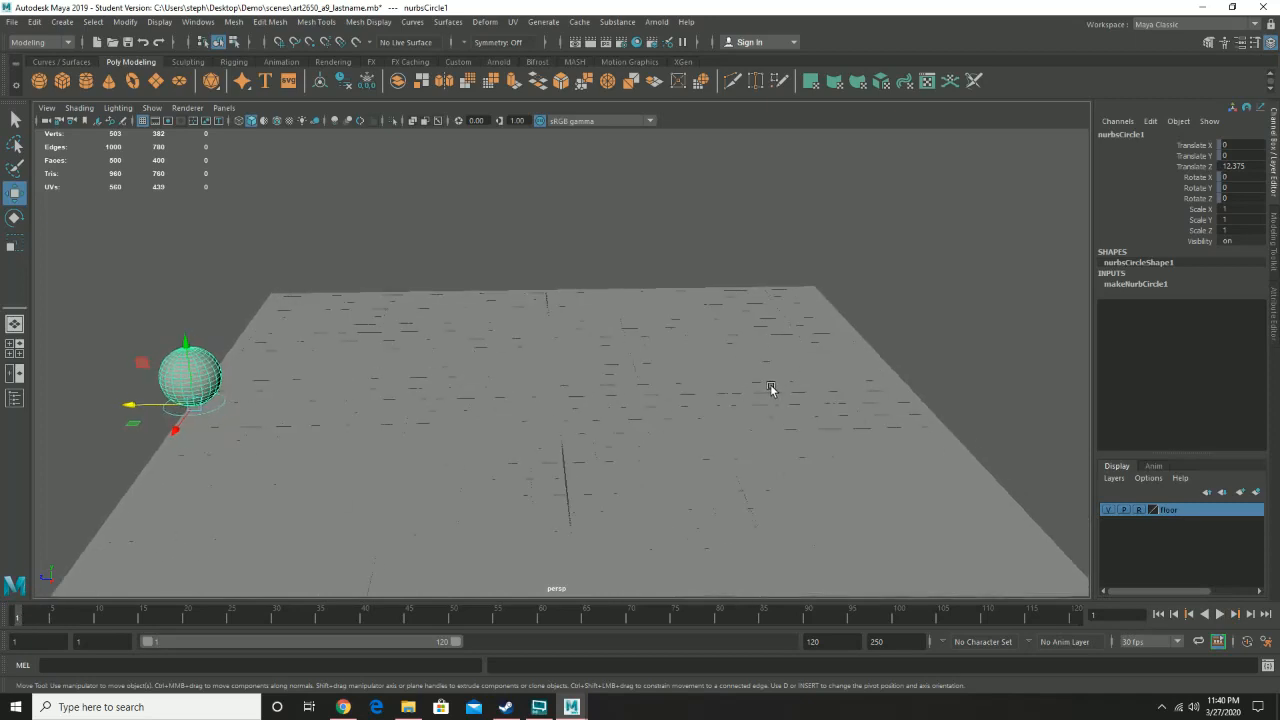
pyautogui.keyDown('alt'); pyautogui.moveTo(770, 384); pyautogui.dragTo(760, 375); pyautogui.keyUp('alt')
pyautogui.keyDown('alt'); pyautogui.moveTo(568, 362); pyautogui.dragTo(581, 357); pyautogui.keyUp('alt')
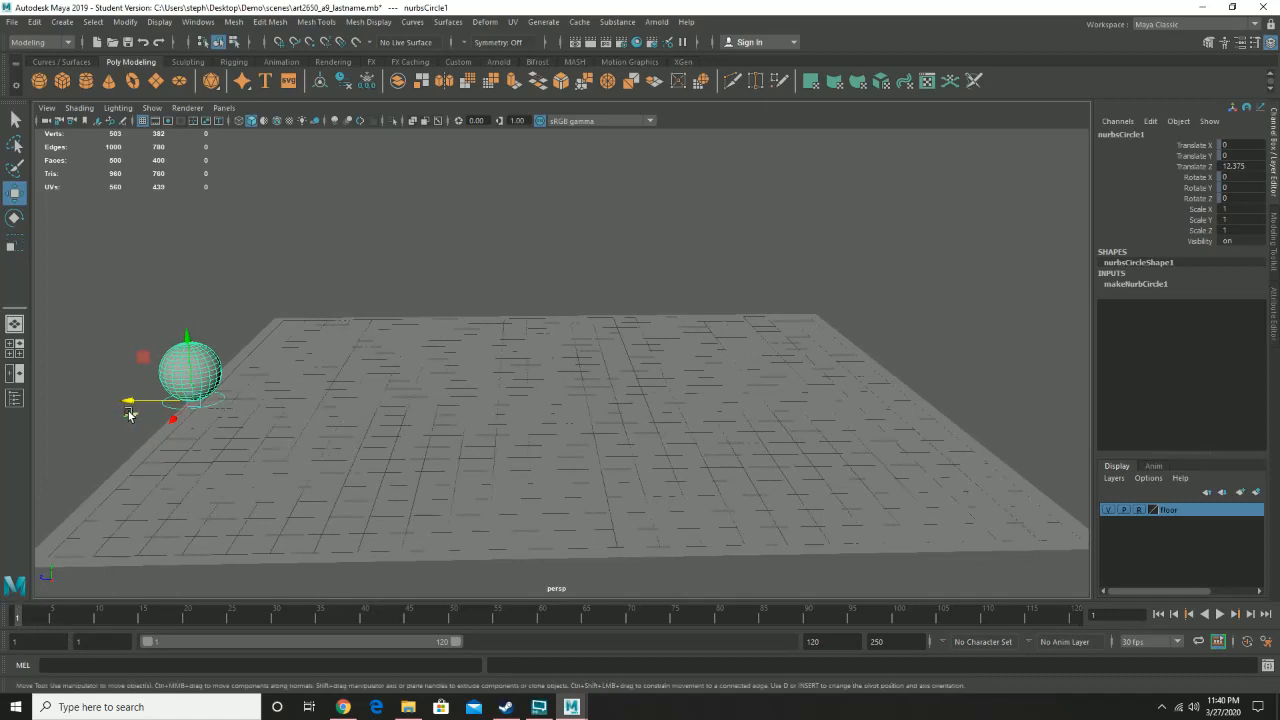
pyautogui.moveTo(129, 414); pyautogui.dragTo(153, 524)
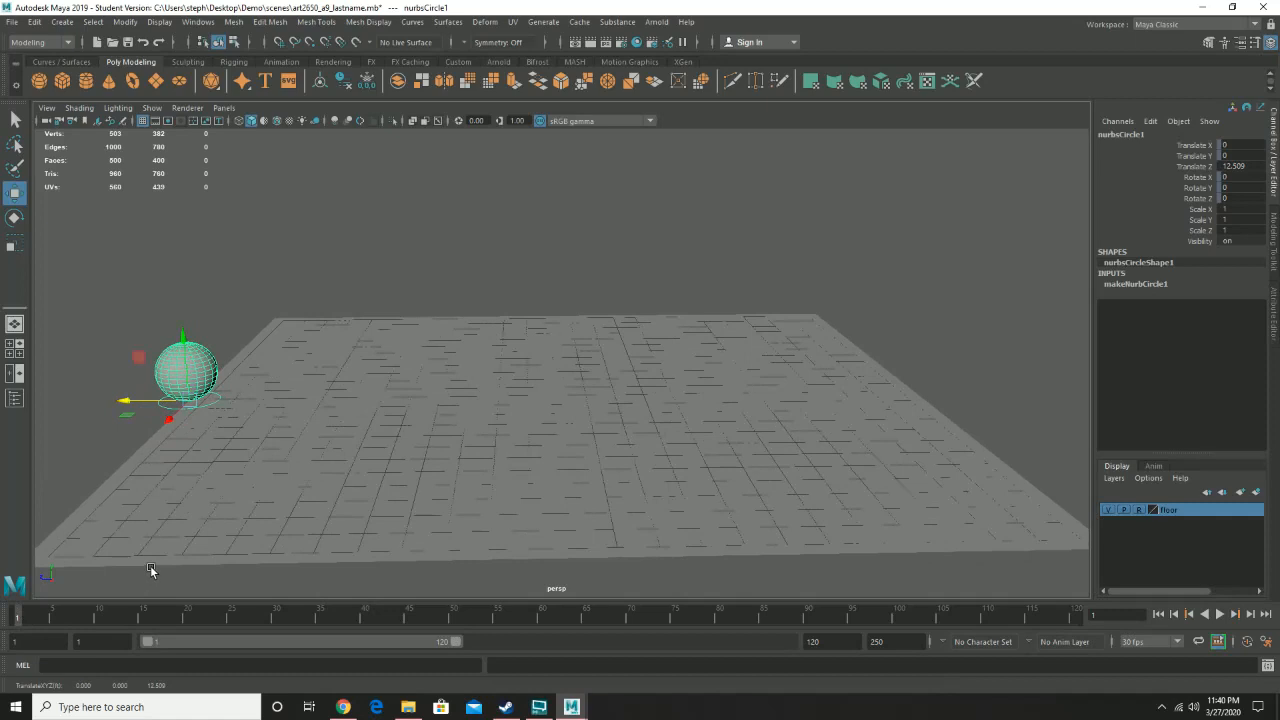
pyautogui.press('s')
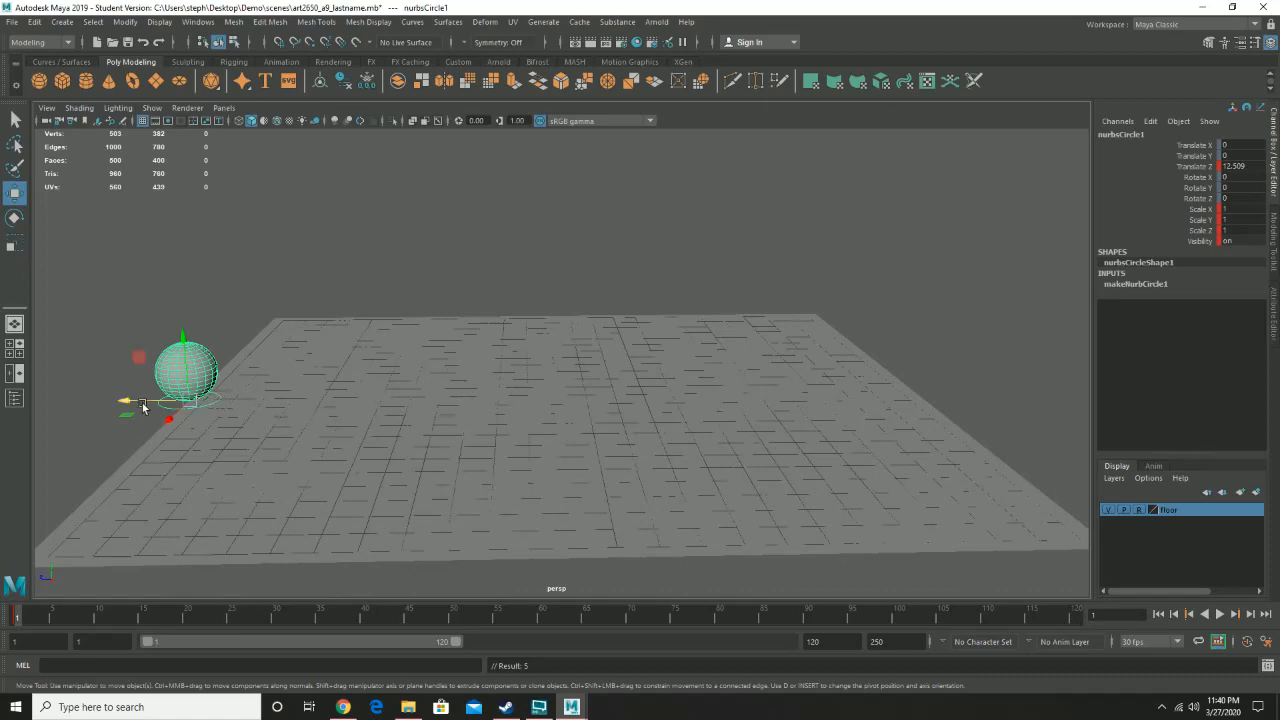
# - At frame 120, move the circle control along Z to the plane's far side and key it
pyautogui.moveTo(126, 400); pyautogui.dragTo(840, 408)
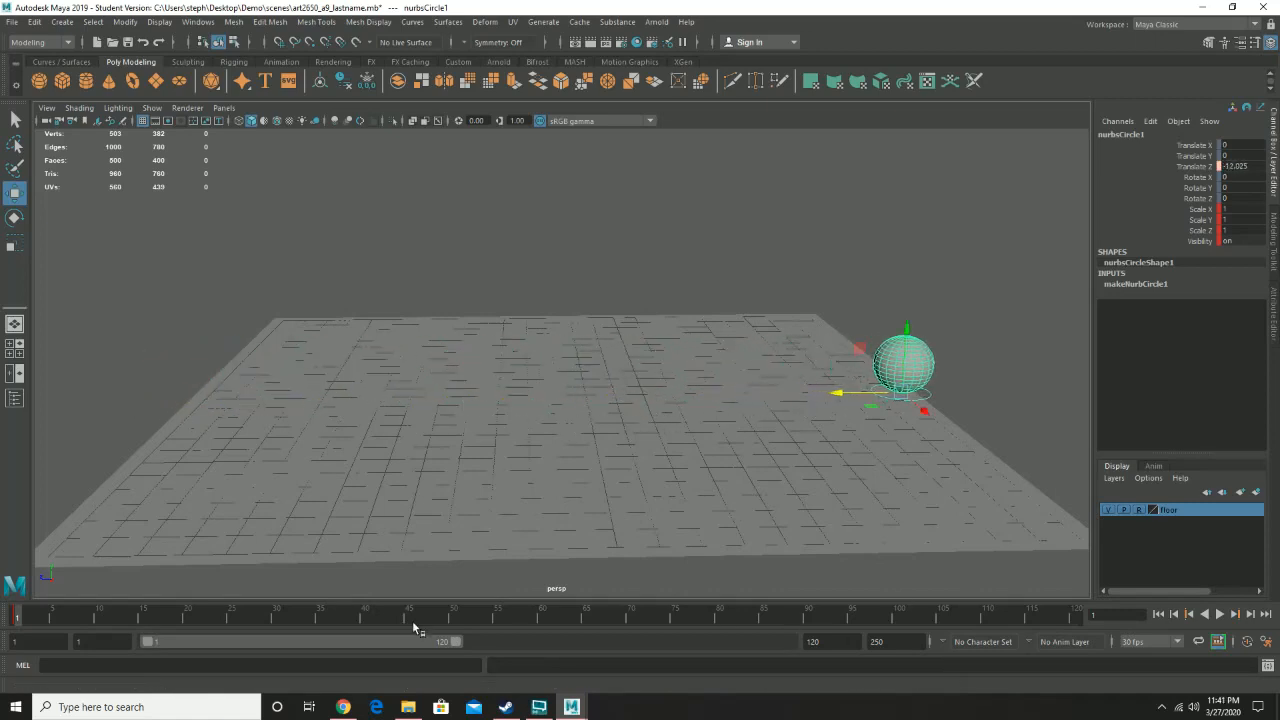
pyautogui.click(27, 617)
pyautogui.hotkey('alt', 'v')
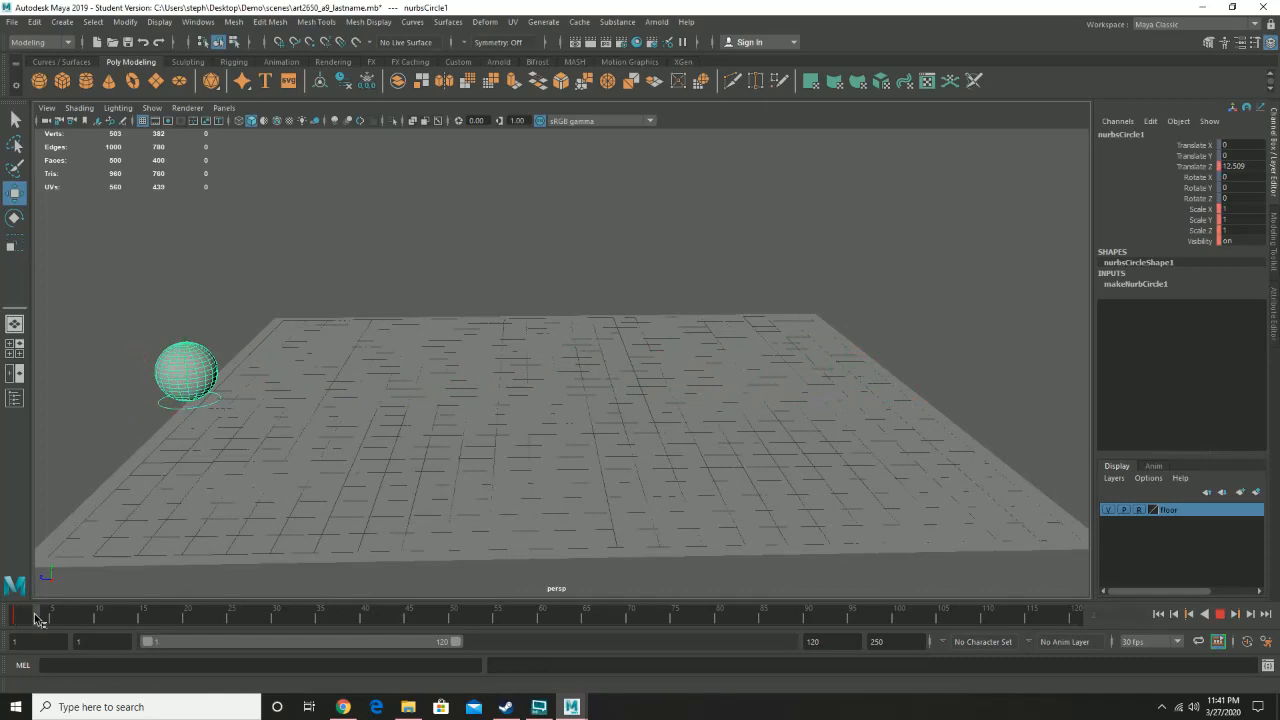
pyautogui.hotkey('alt', 'v')
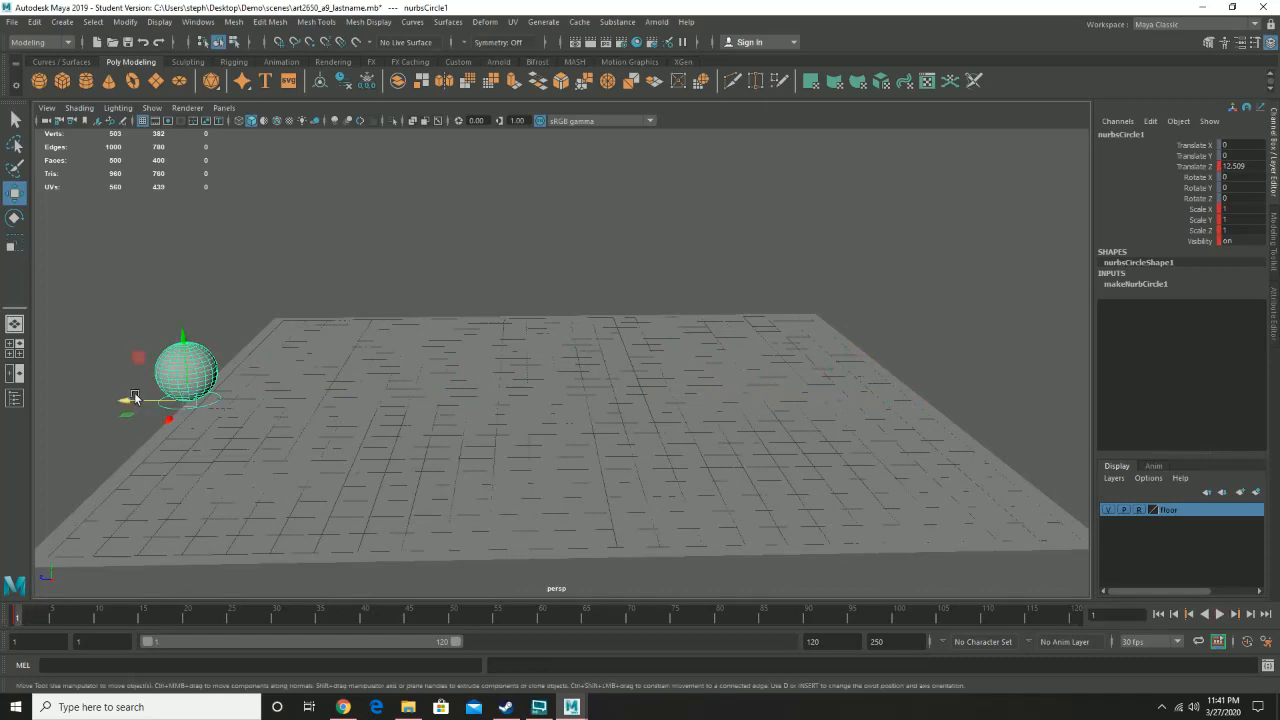
pyautogui.moveTo(130, 399); pyautogui.dragTo(847, 358)
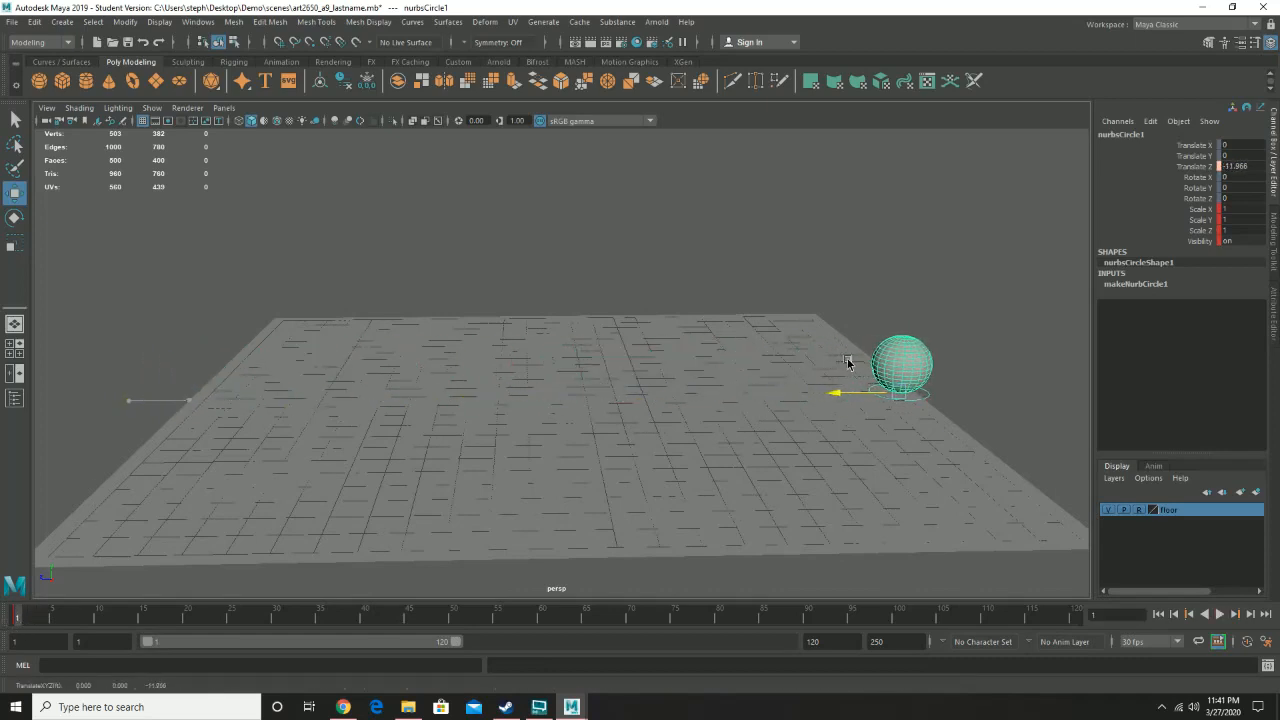
pyautogui.hotkey('alt', 'v')
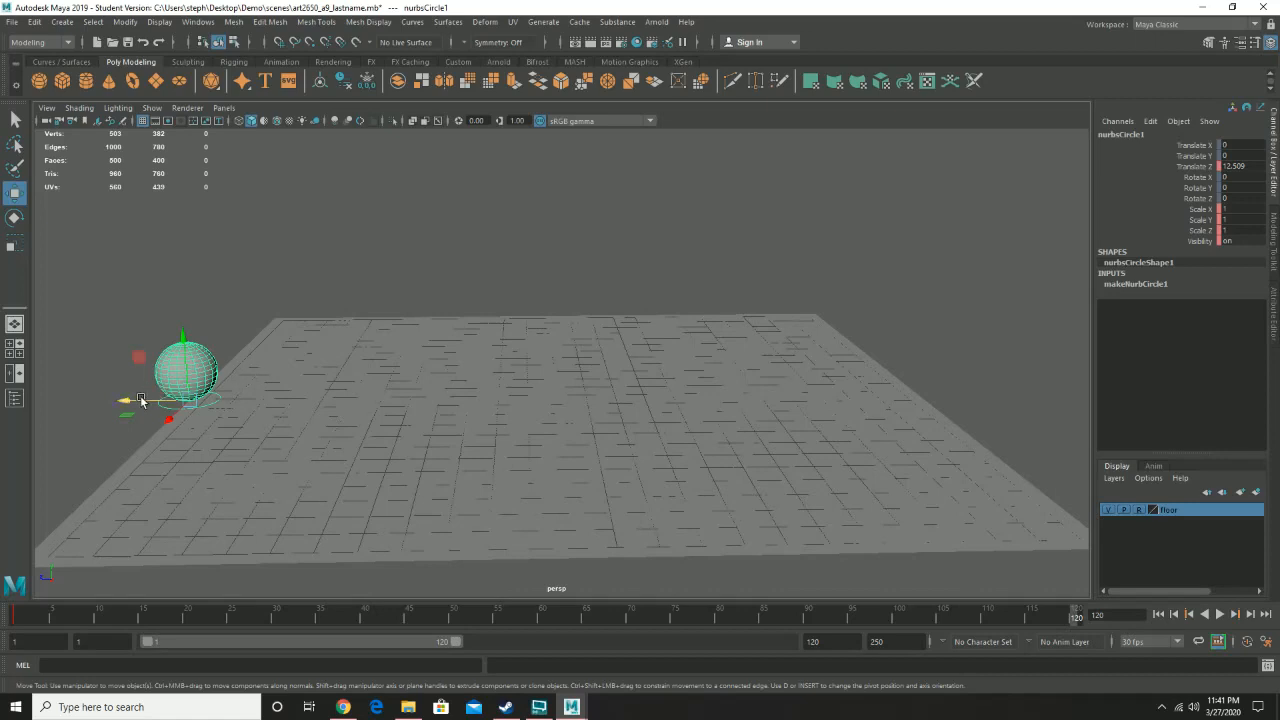
pyautogui.moveTo(125, 400); pyautogui.dragTo(849, 389)
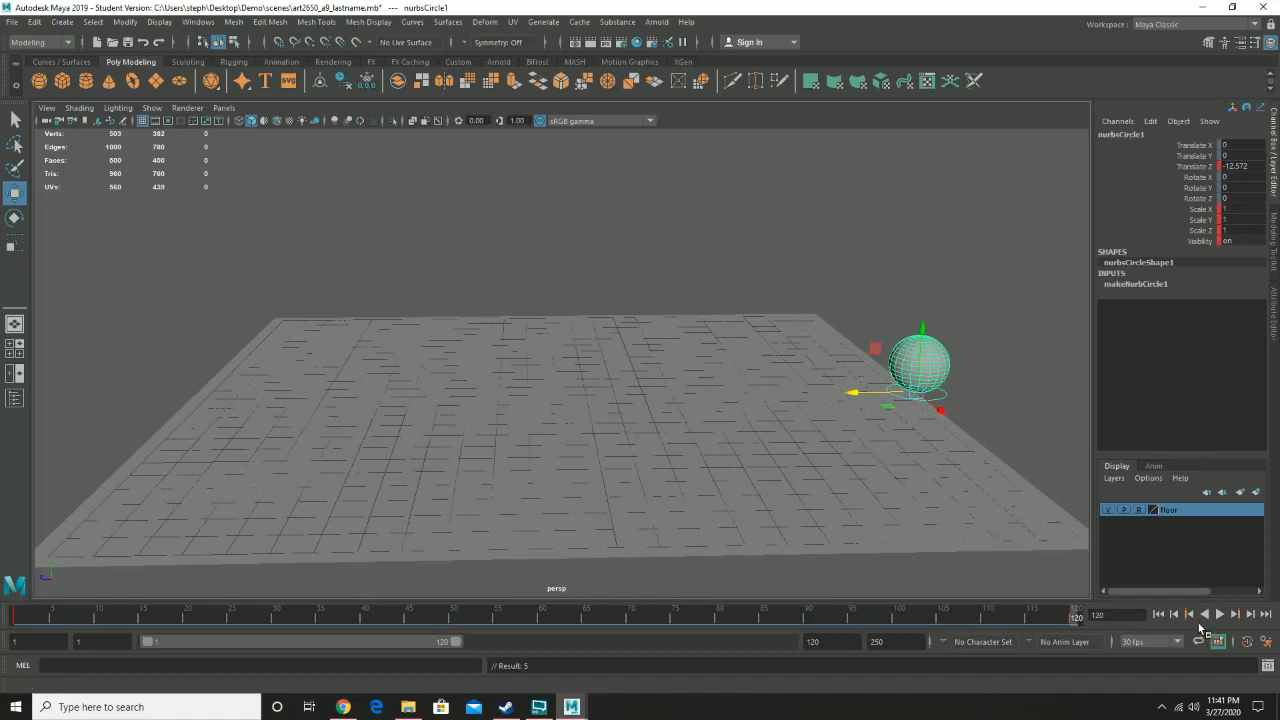
# - Play back the animation and scrub the timeline to frame 15
pyautogui.click(1221, 615)
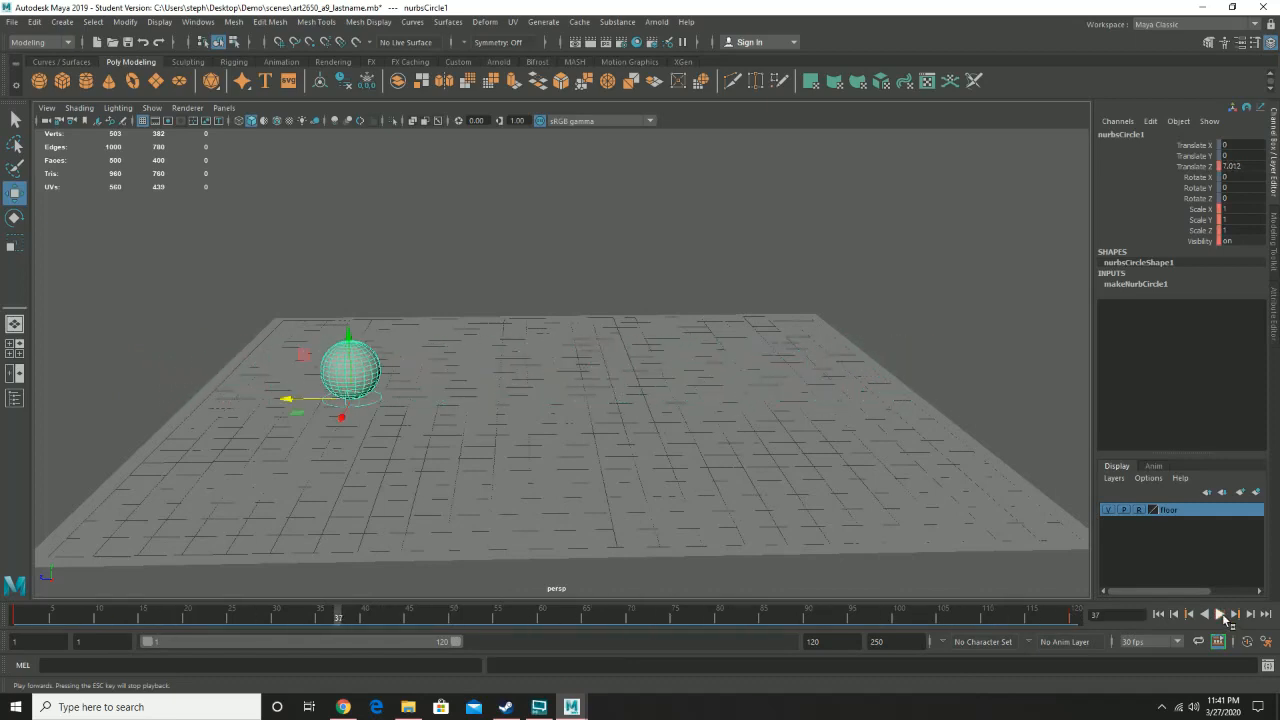
pyautogui.click(1221, 615)
pyautogui.moveTo(218, 618); pyautogui.dragTo(278, 620)
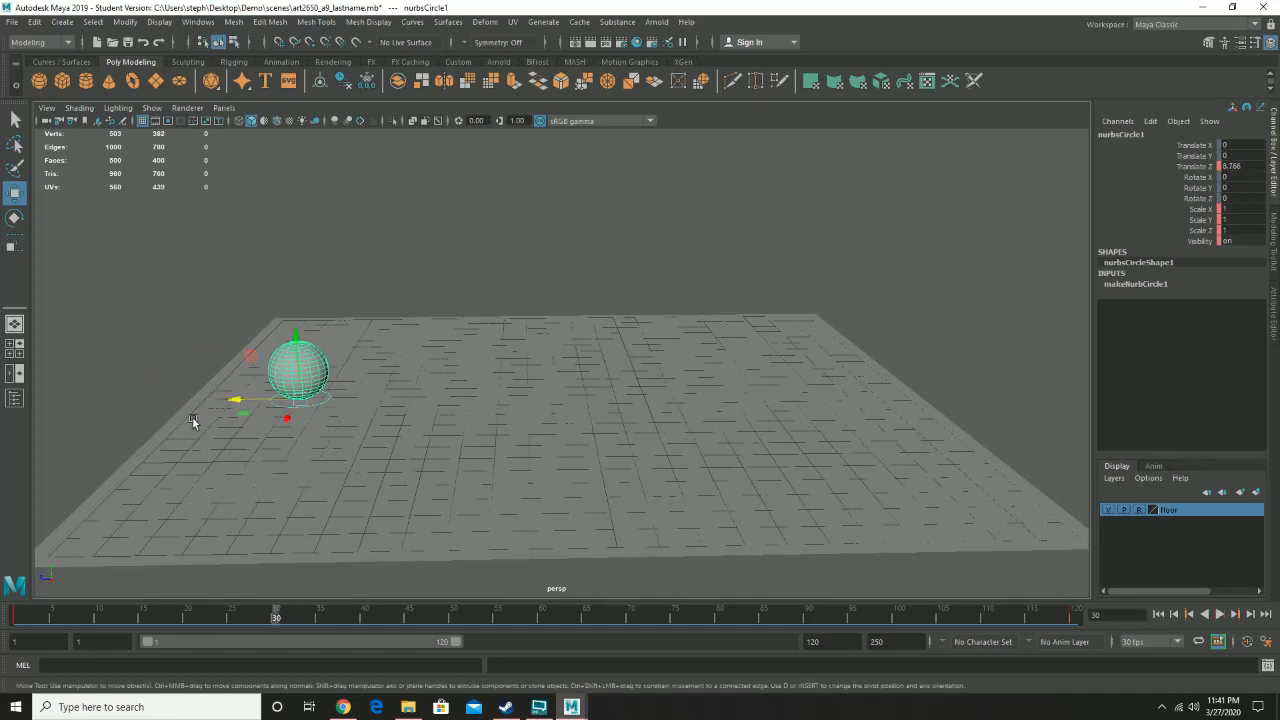
pyautogui.click(146, 616)
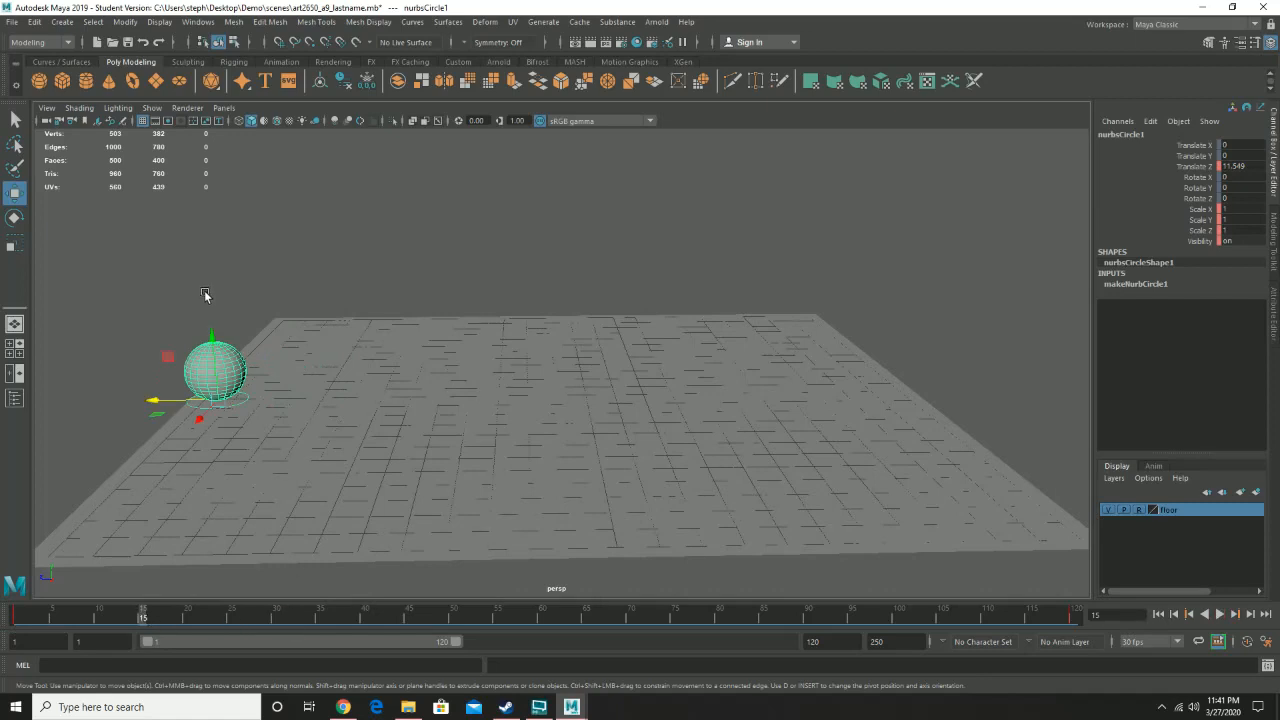
pyautogui.moveTo(211, 338)
pyautogui.mouseDown()
pyautogui.moveTo(206, 302)
pyautogui.moveTo(216, 340)
pyautogui.mouseUp()
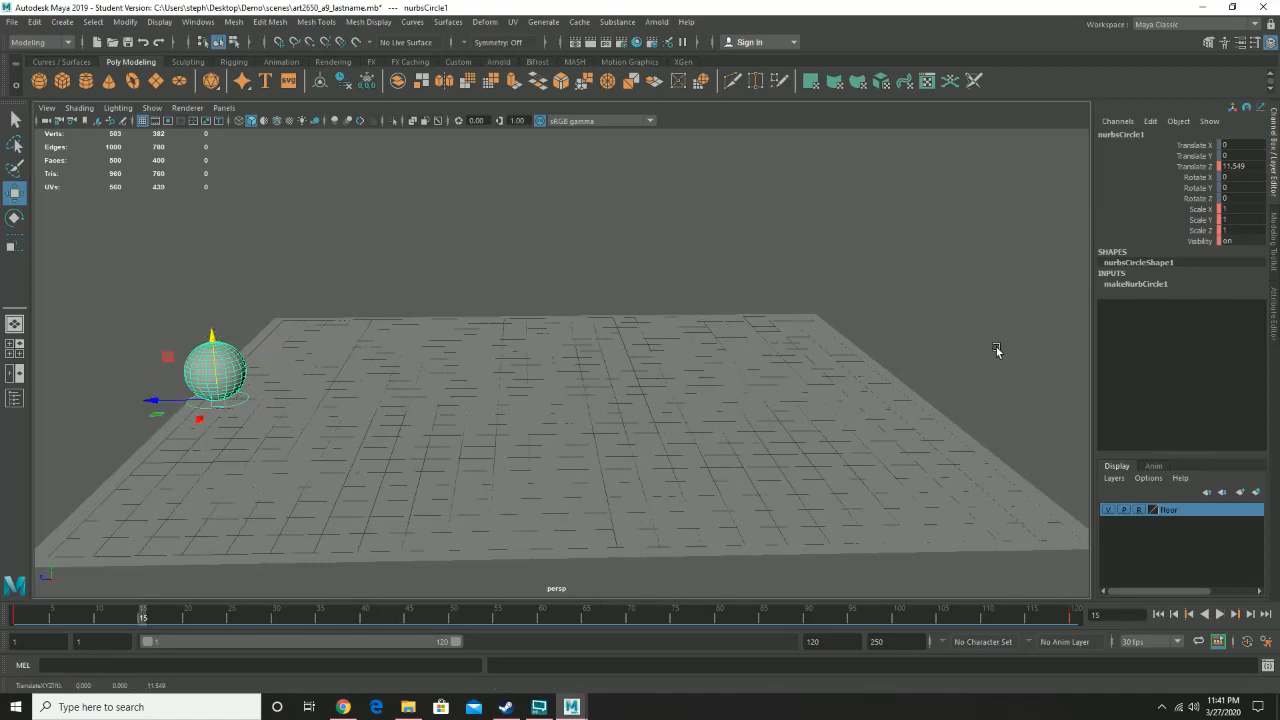
# - Unlock the circle's Translate Y channel
pyautogui.click(1197, 156)
pyautogui.rightClick(1199, 157)
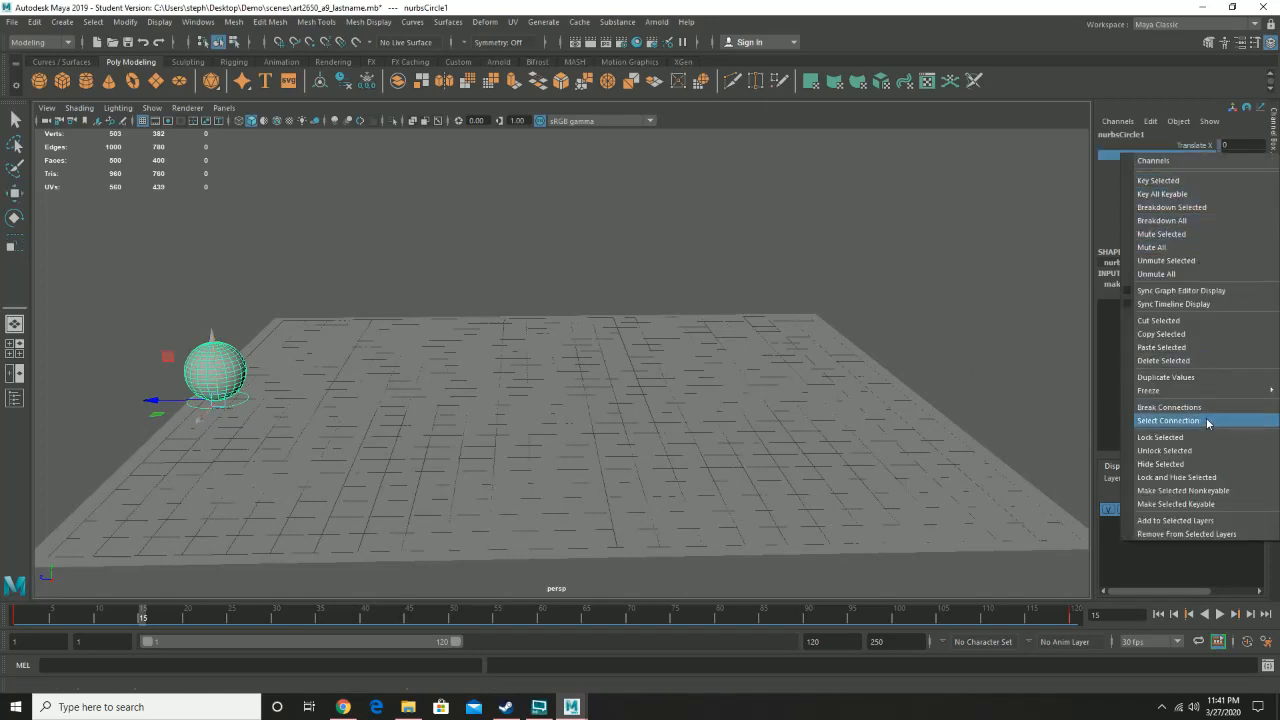
pyautogui.click(1192, 446)
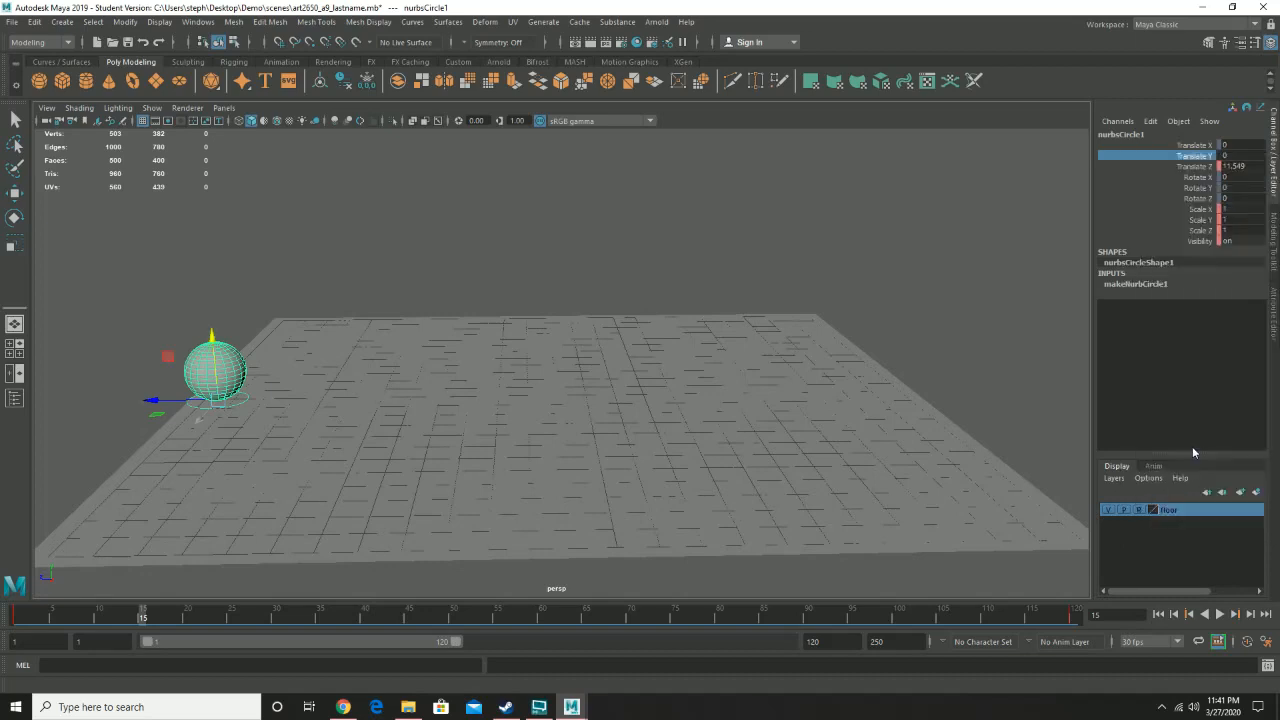
# - Try raising the circle control along Y and adjusting it at frame 30, then undo those moves
pyautogui.moveTo(211, 336); pyautogui.dragTo(208, 158)
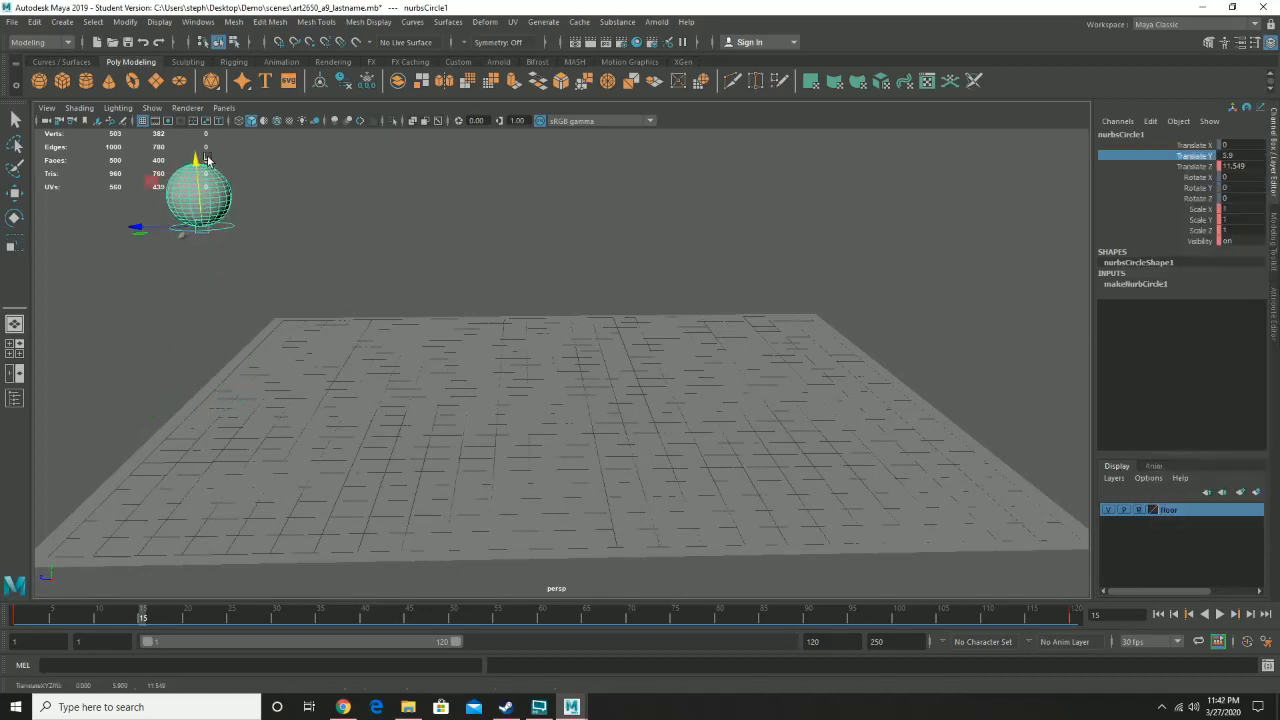
pyautogui.hotkey('alt', 'v')
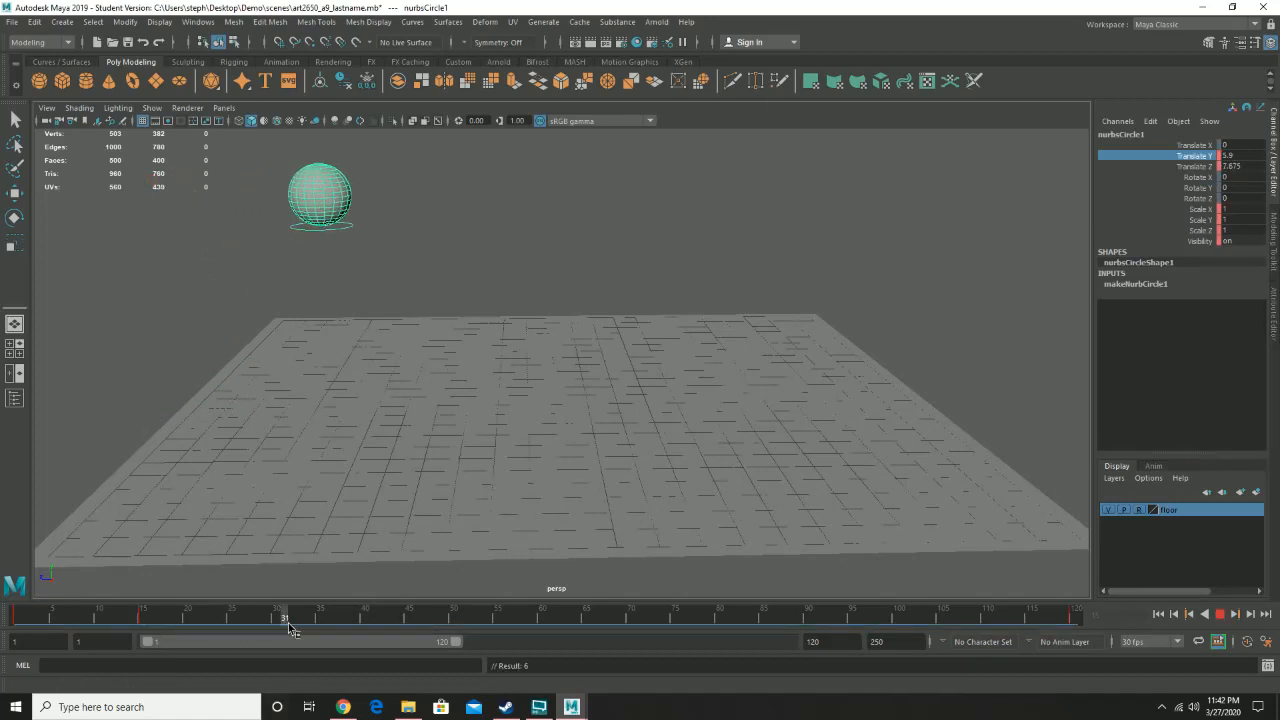
pyautogui.click(278, 616)
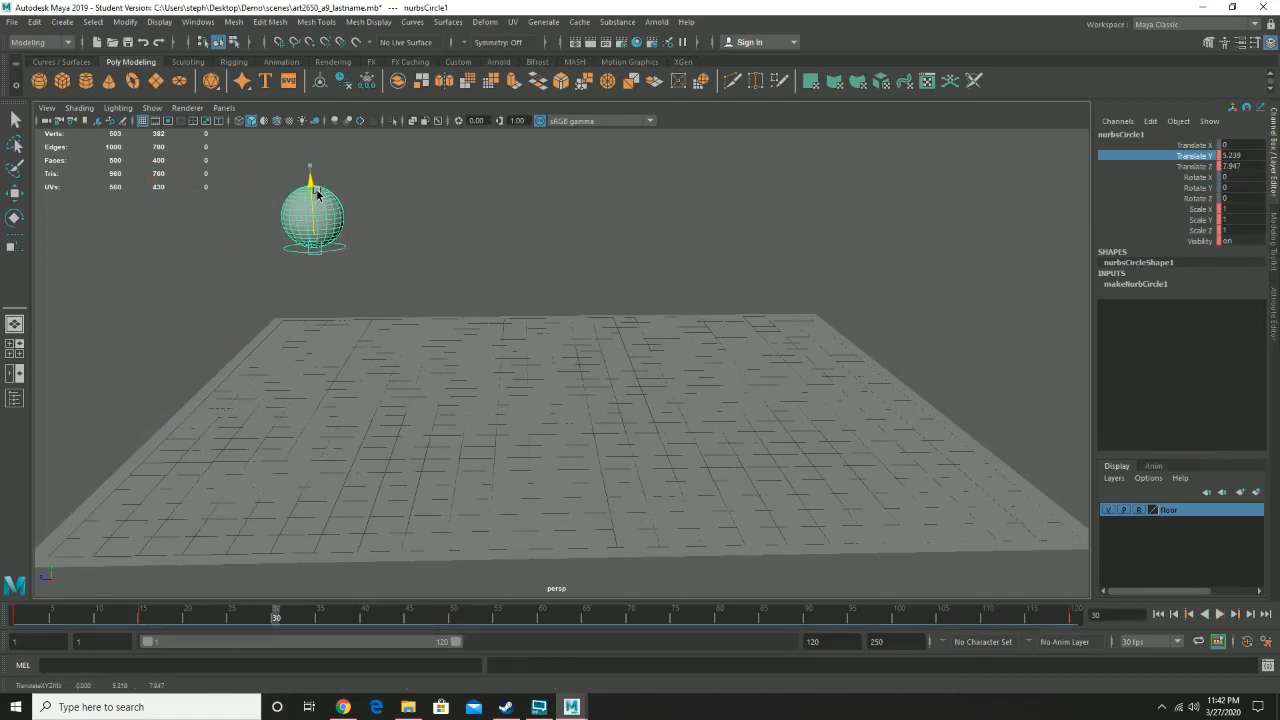
pyautogui.moveTo(317, 193); pyautogui.dragTo(348, 342)
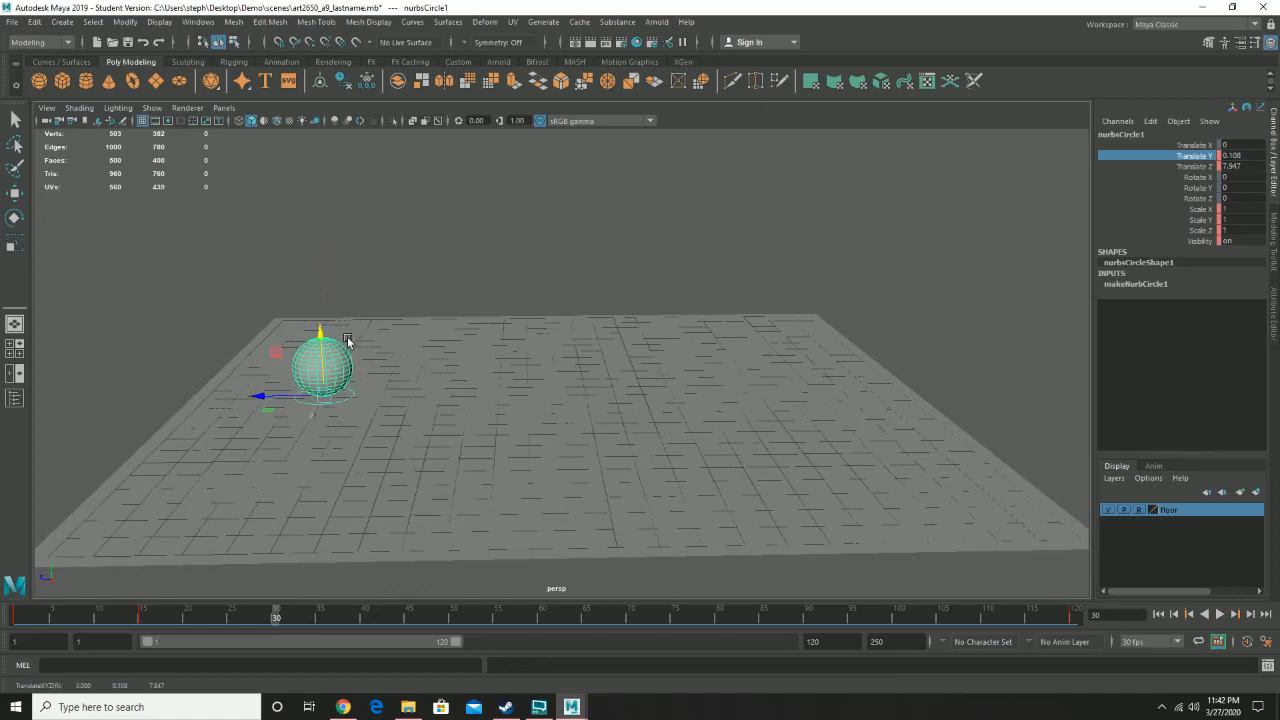
pyautogui.hotkey('ctrl', 'z')
pyautogui.hotkey('ctrl', 'z')
pyautogui.hotkey('ctrl', 'z')
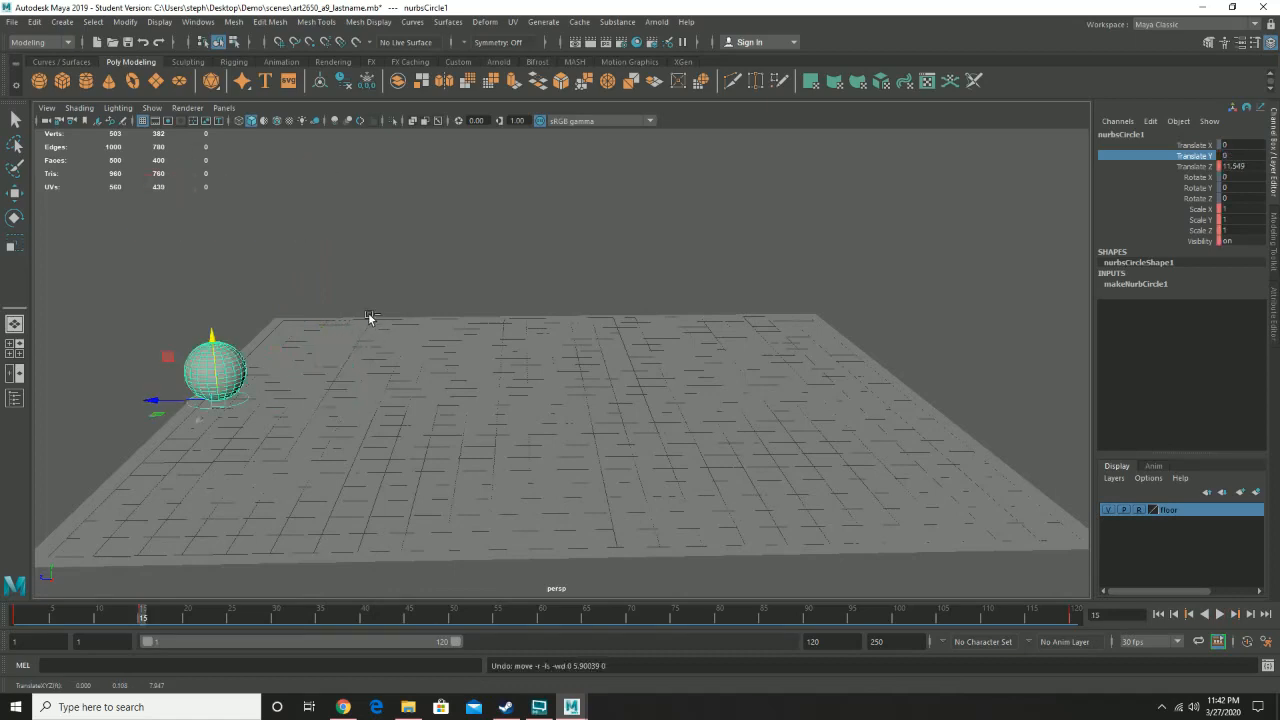
# - Scrub the timeline and play back the animation to review the circle control's movement
pyautogui.moveTo(138, 616); pyautogui.dragTo(283, 622)
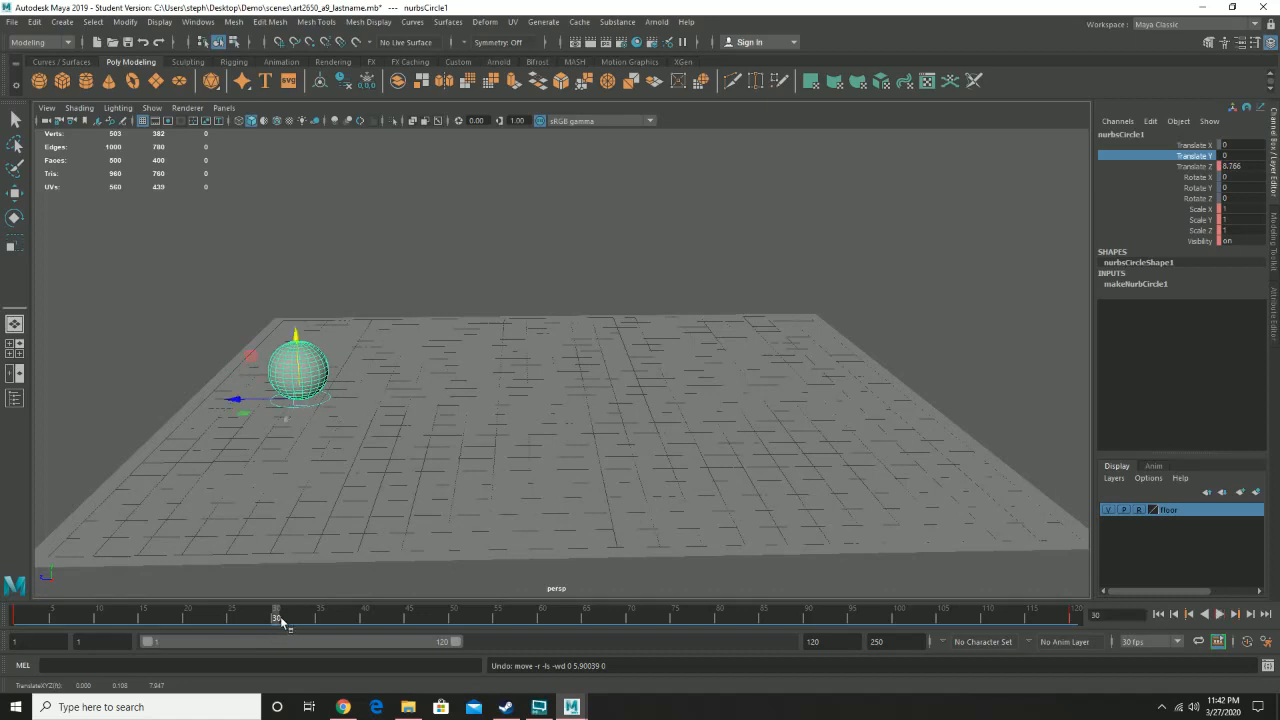
pyautogui.hotkey('alt', 'v')
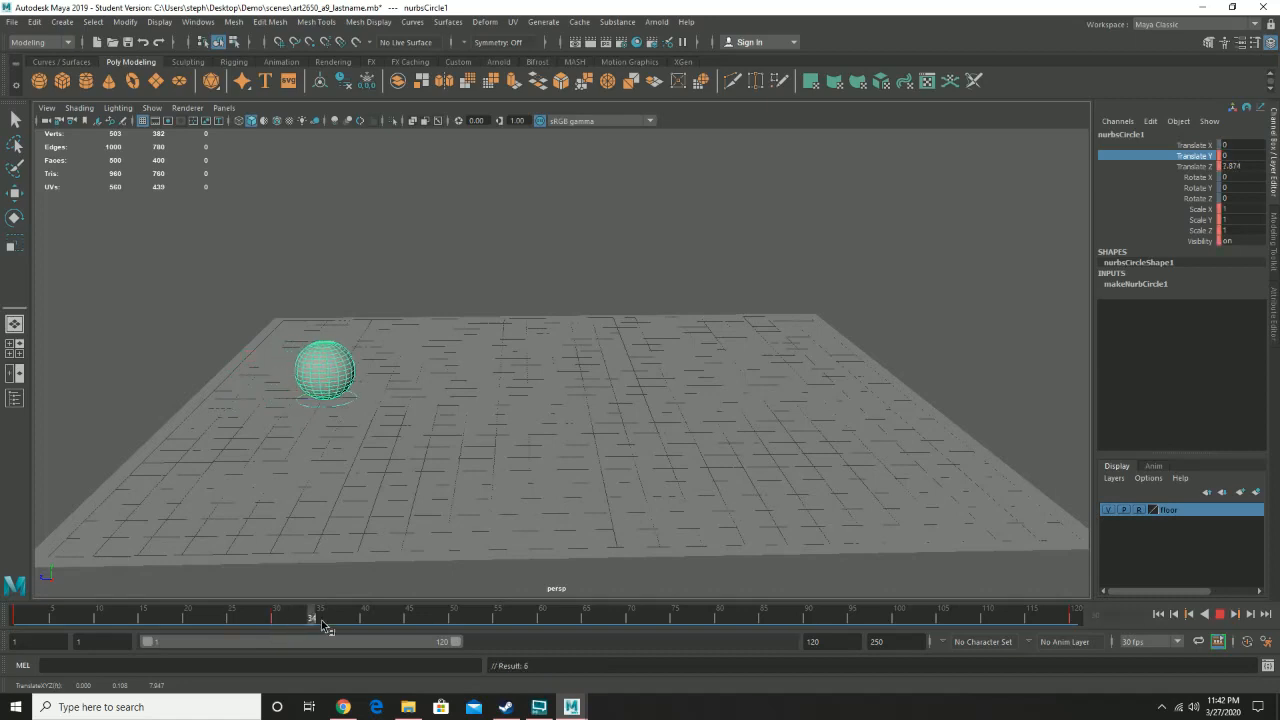
pyautogui.moveTo(490, 628); pyautogui.dragTo(546, 620)
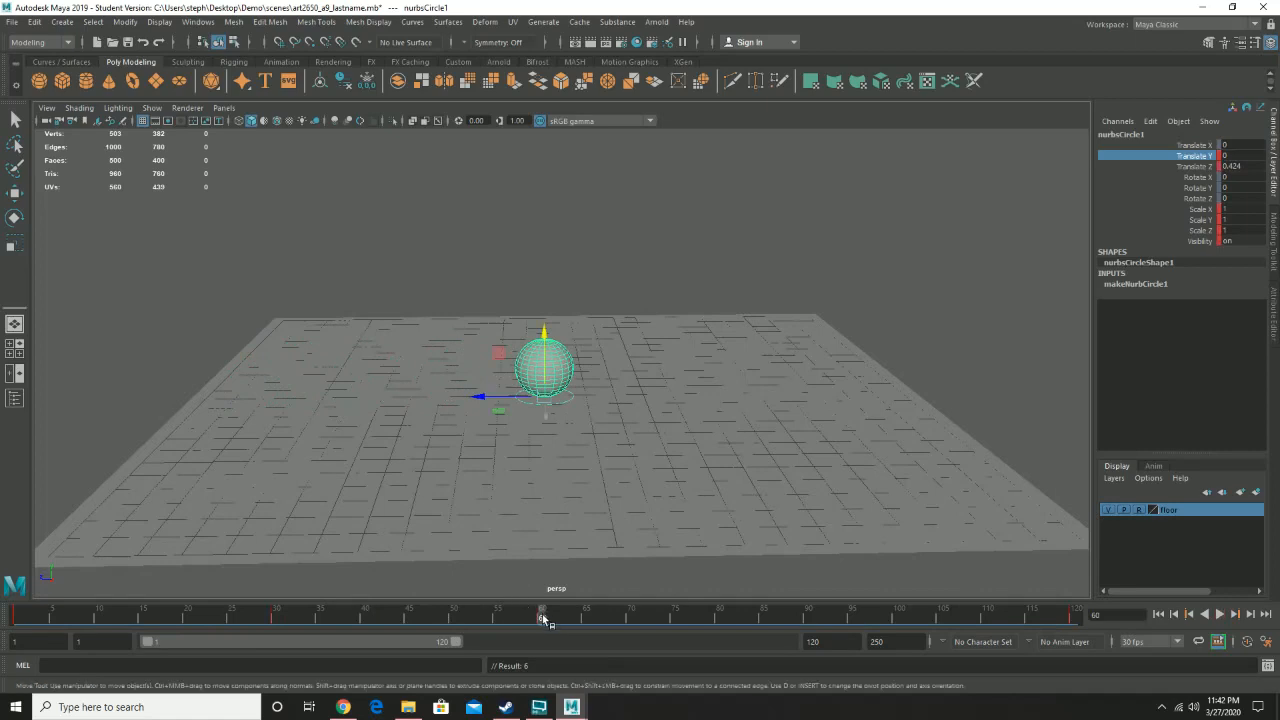
pyautogui.moveTo(543, 621); pyautogui.dragTo(0, 648)
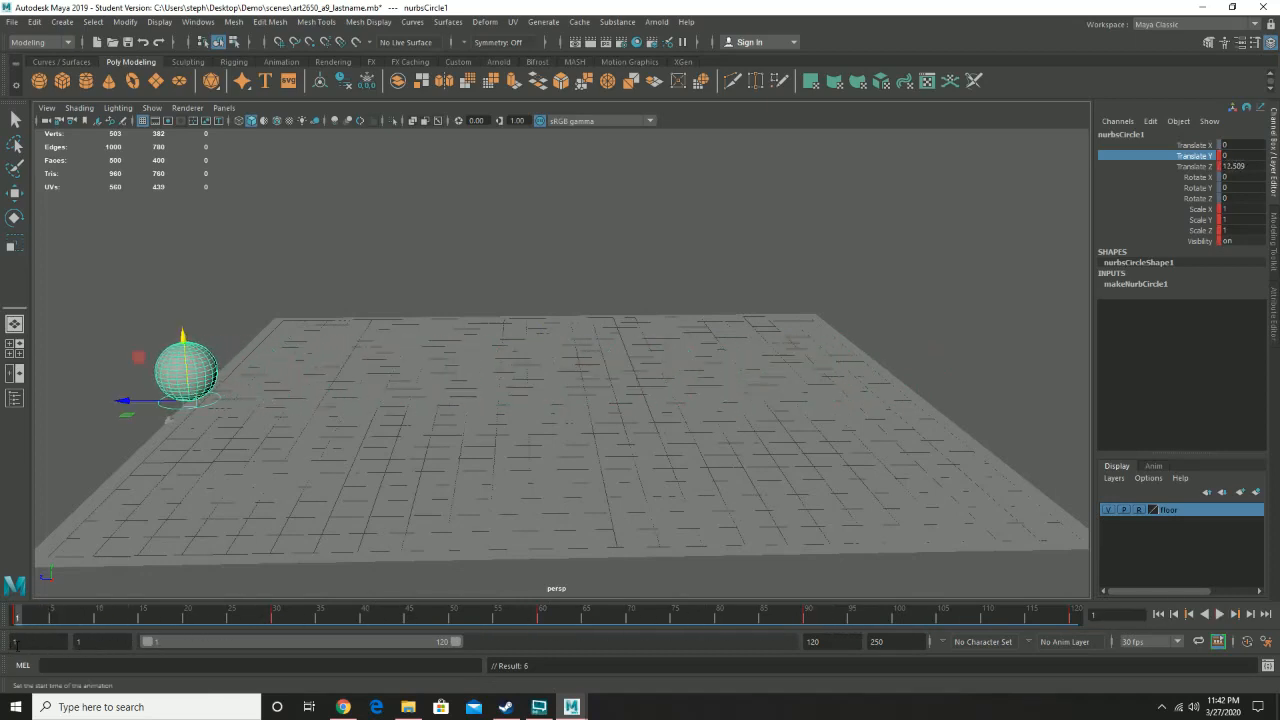
# - Key the circle at frame 1, then raise it and key it at frames 15 and 45
pyautogui.hotkey('ctrl', 'z')
pyautogui.press('s')
pyautogui.moveTo(18, 618); pyautogui.dragTo(142, 616)
pyautogui.press('s')
pyautogui.moveTo(214, 338); pyautogui.dragTo(201, 98)
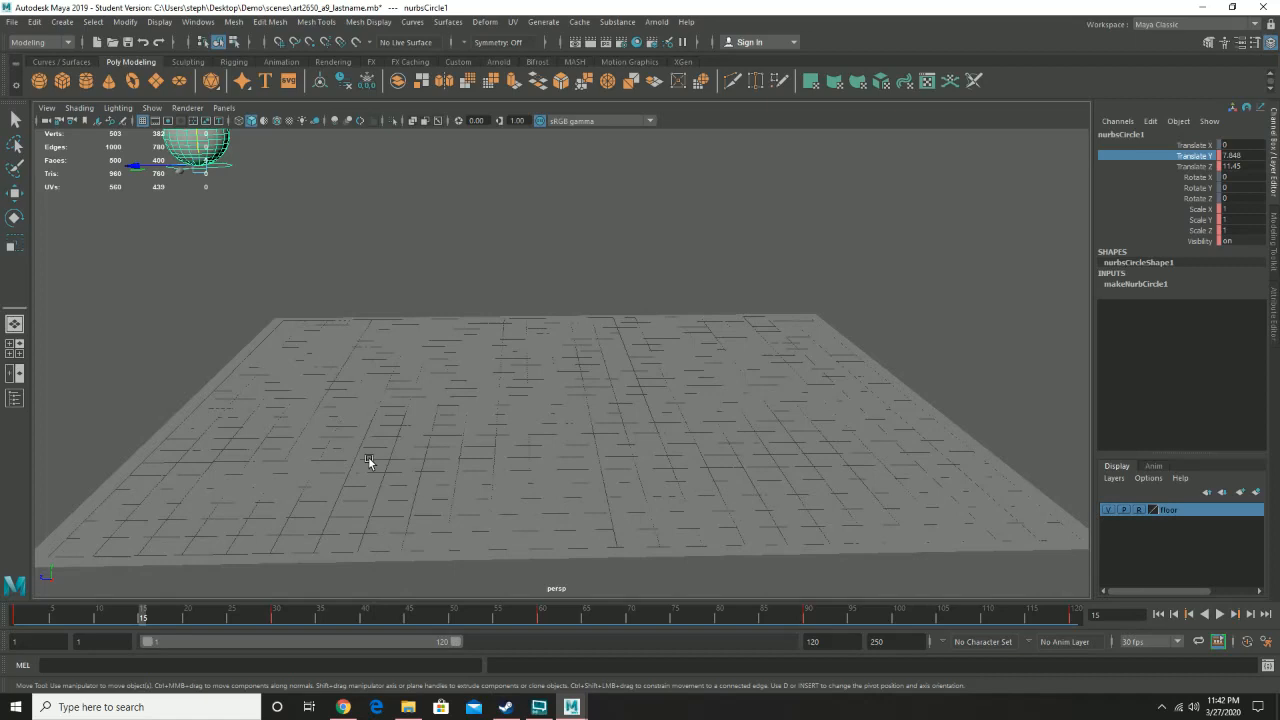
pyautogui.press('s')
pyautogui.moveTo(141, 622); pyautogui.dragTo(408, 621)
pyautogui.moveTo(420, 341); pyautogui.dragTo(387, 199)
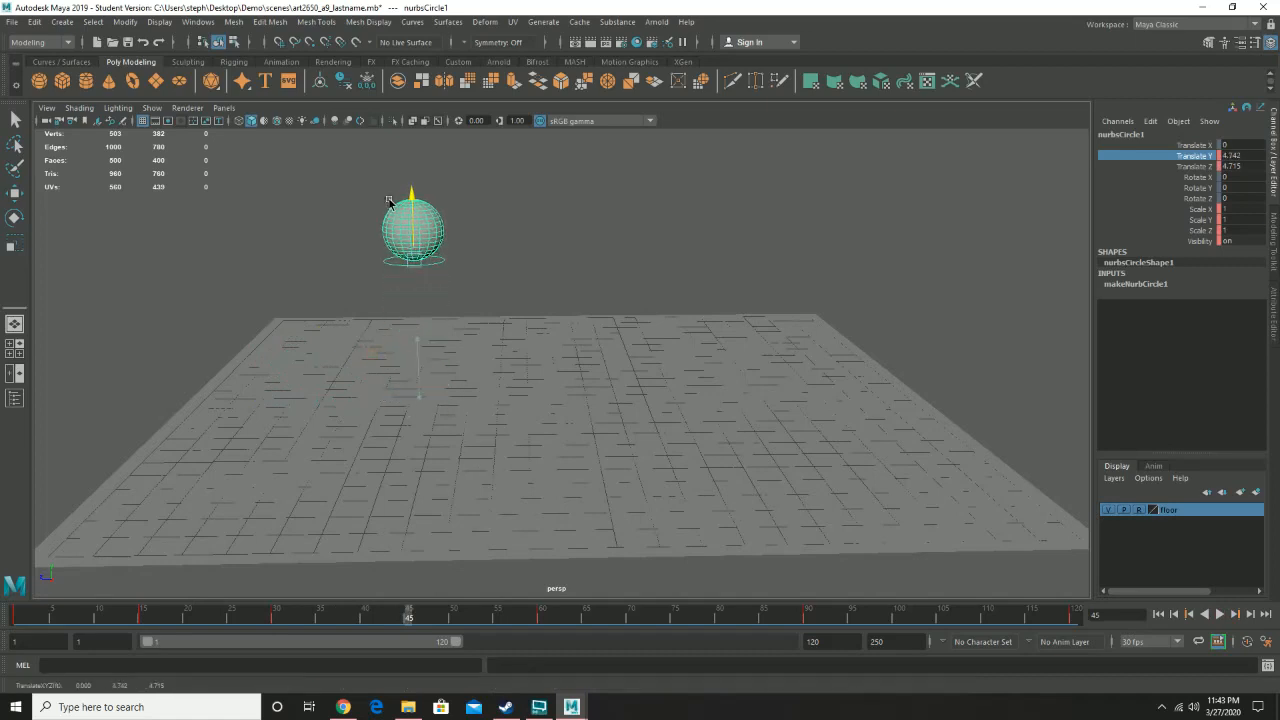
pyautogui.press('s')
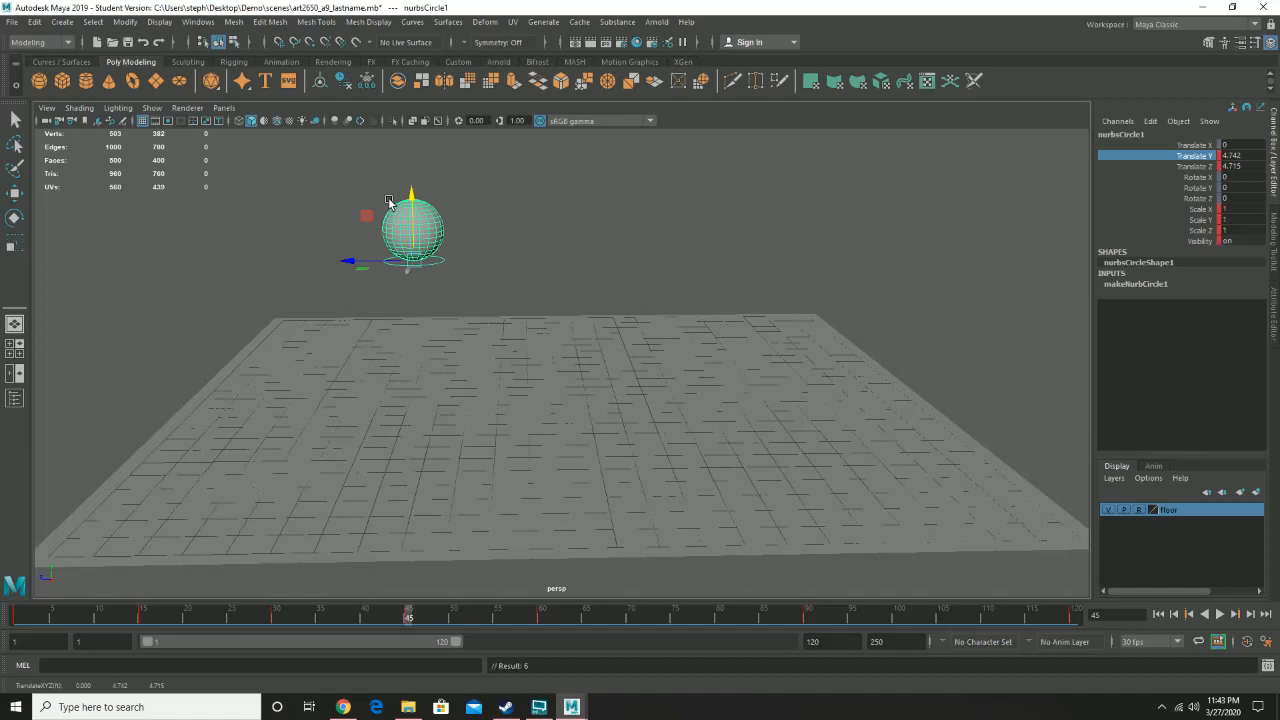
# - Raise the circle control and key it at frames 75 and 105
pyautogui.moveTo(410, 622); pyautogui.dragTo(677, 632)
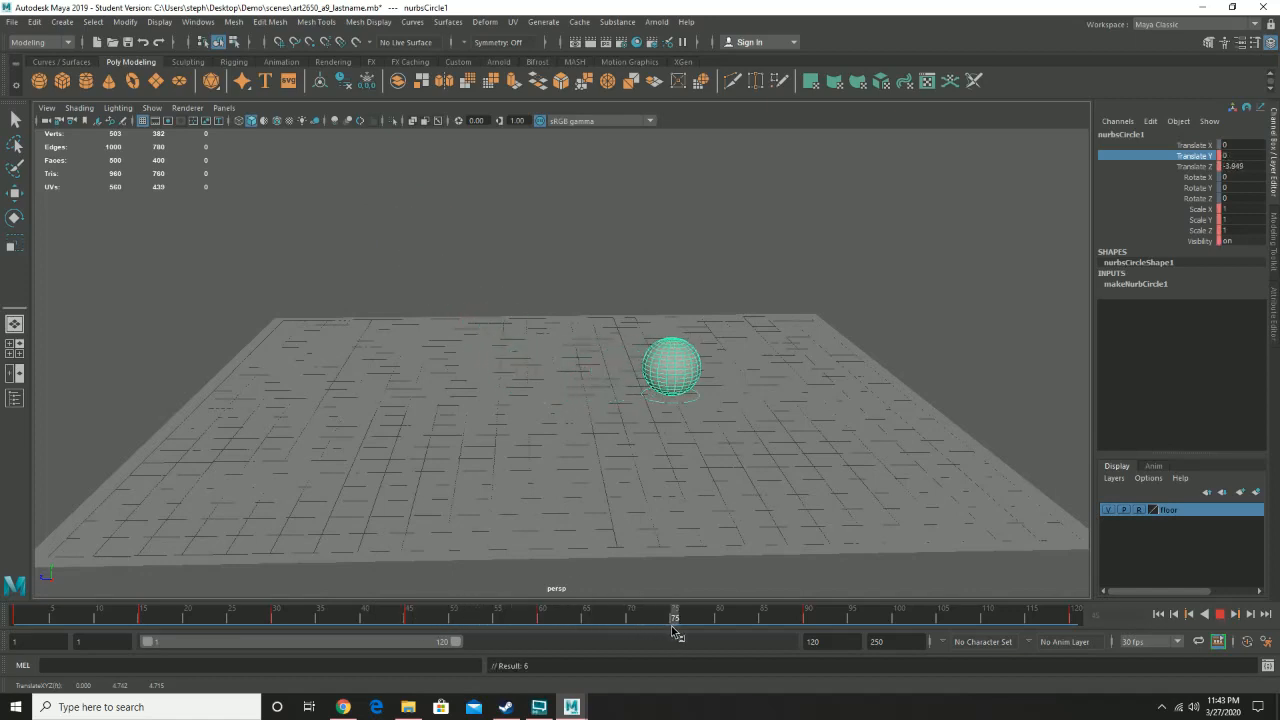
pyautogui.moveTo(661, 352); pyautogui.dragTo(655, 276)
pyautogui.press('s')
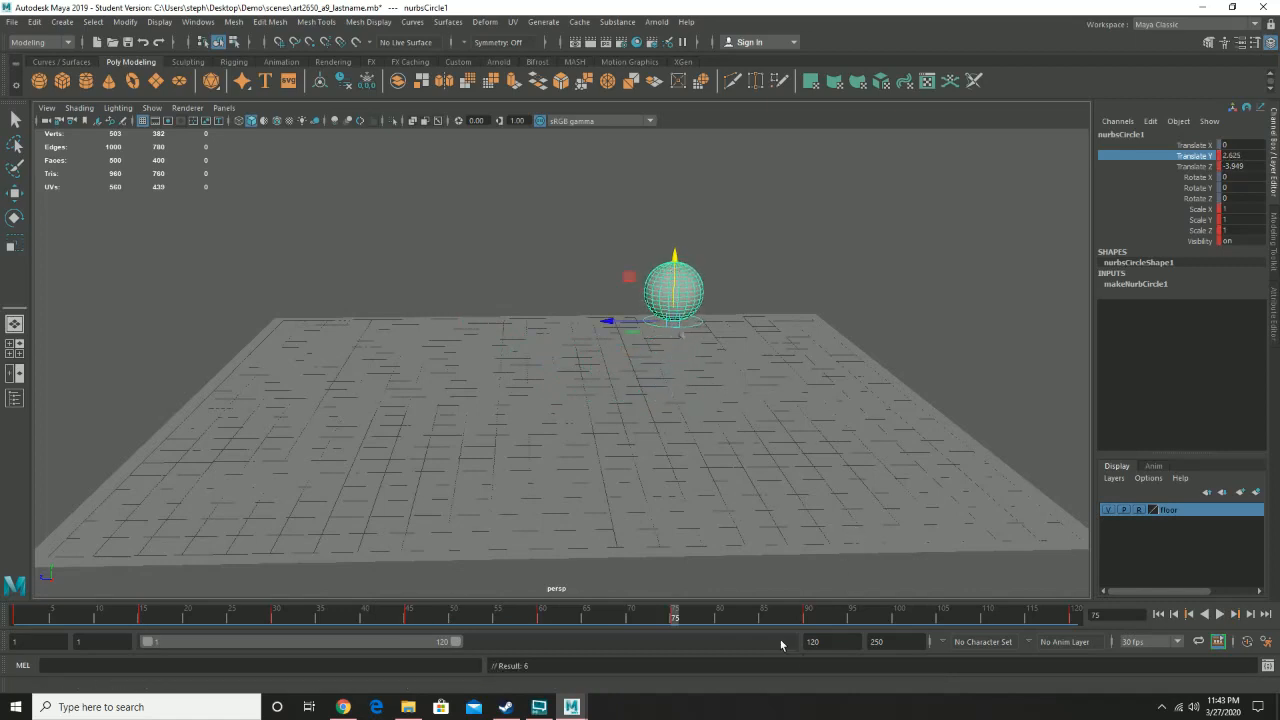
pyautogui.moveTo(700, 617); pyautogui.dragTo(946, 624)
pyautogui.moveTo(874, 330); pyautogui.dragTo(866, 286)
pyautogui.press('s')
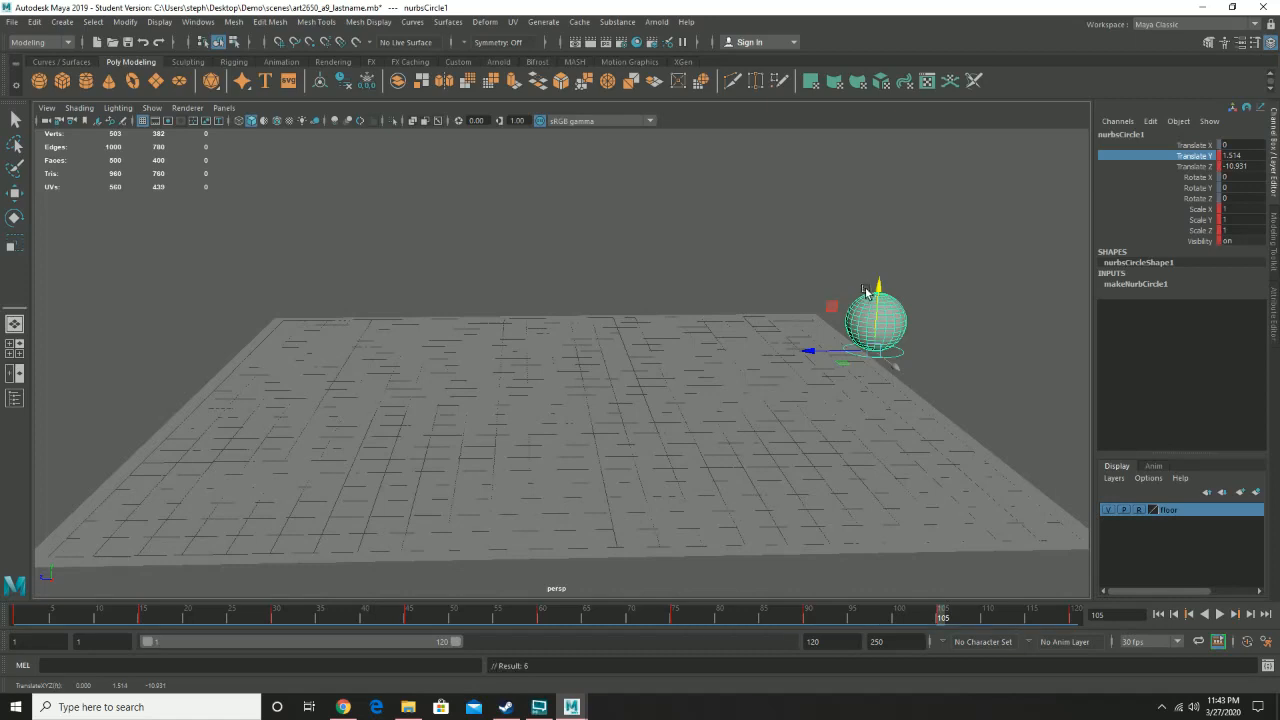
# - Play back the animation, then undo the bounce keyframes and moves
pyautogui.click(1221, 615)
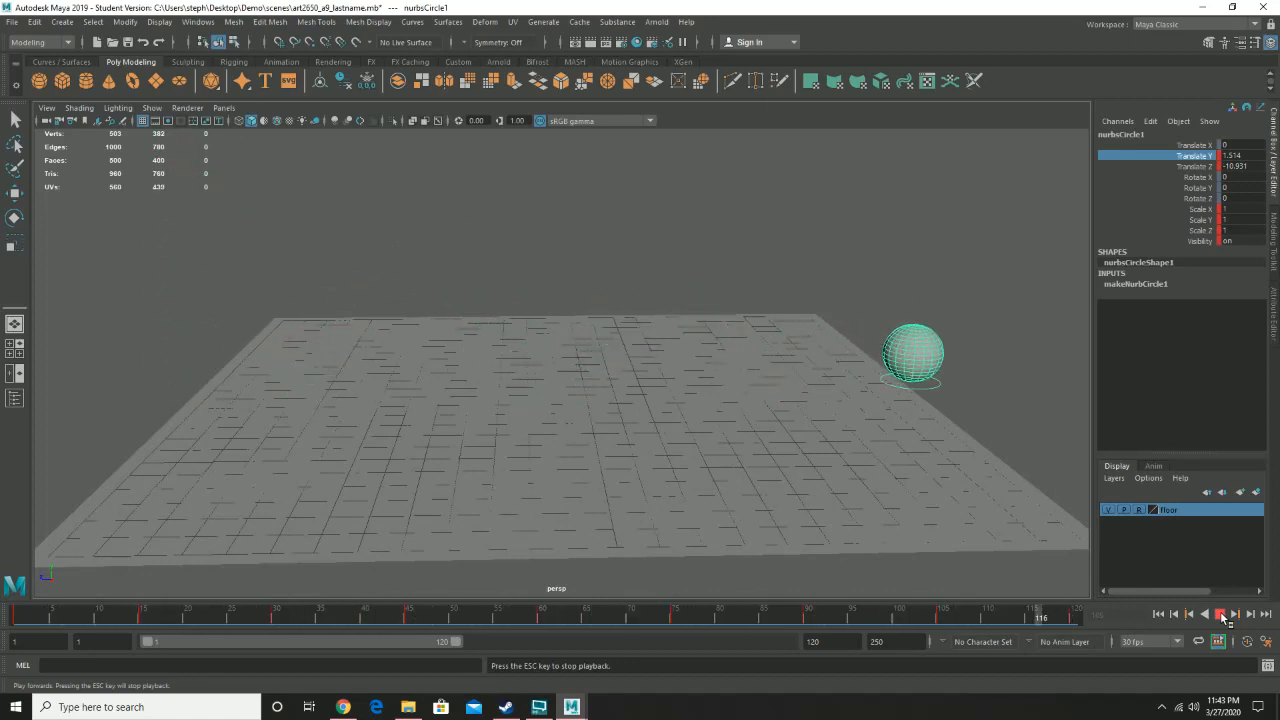
pyautogui.click(1220, 614)
pyautogui.hotkey('ctrl', 'z')
pyautogui.hotkey('ctrl', 'z')
pyautogui.hotkey('ctrl', 'z')
pyautogui.hotkey('ctrl', 'z')
pyautogui.hotkey('ctrl', 'z')
pyautogui.hotkey('ctrl', 'z')
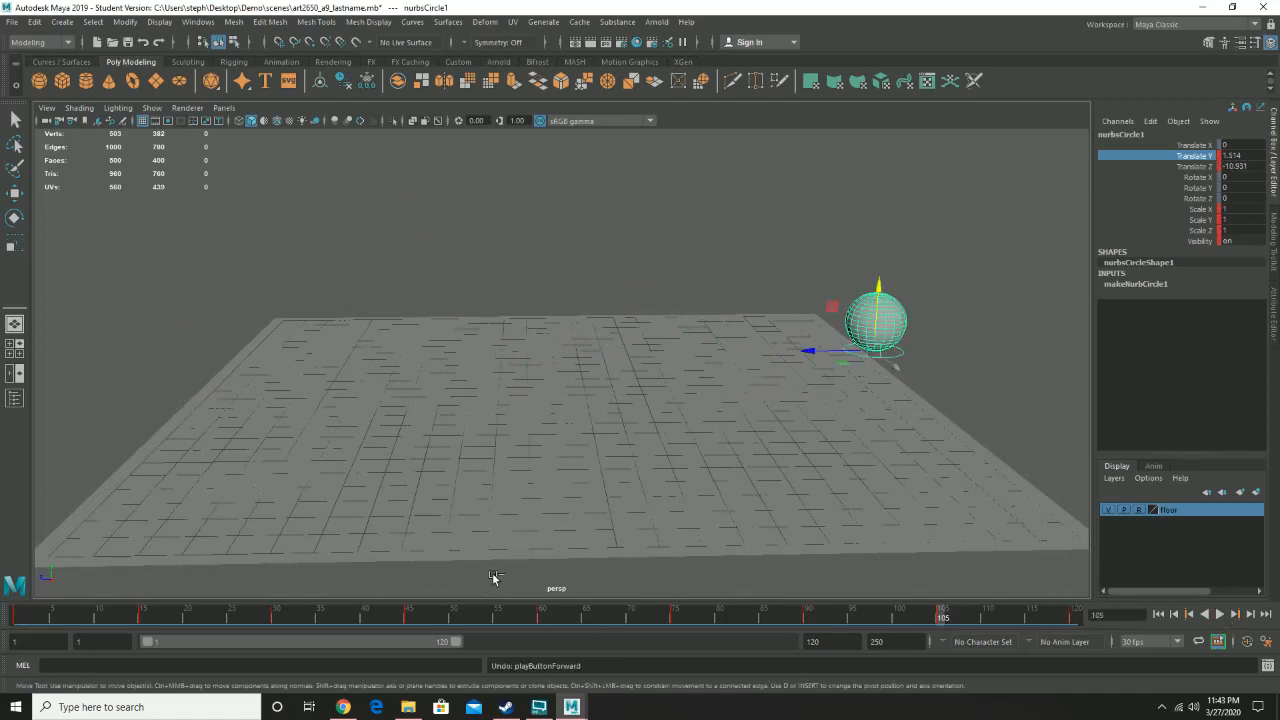
pyautogui.hotkey('ctrl', 'z')
pyautogui.hotkey('ctrl', 'z')
pyautogui.hotkey('ctrl', 'z')
pyautogui.hotkey('ctrl', 'z')
pyautogui.hotkey('ctrl', 'z')
pyautogui.hotkey('ctrl', 'z')
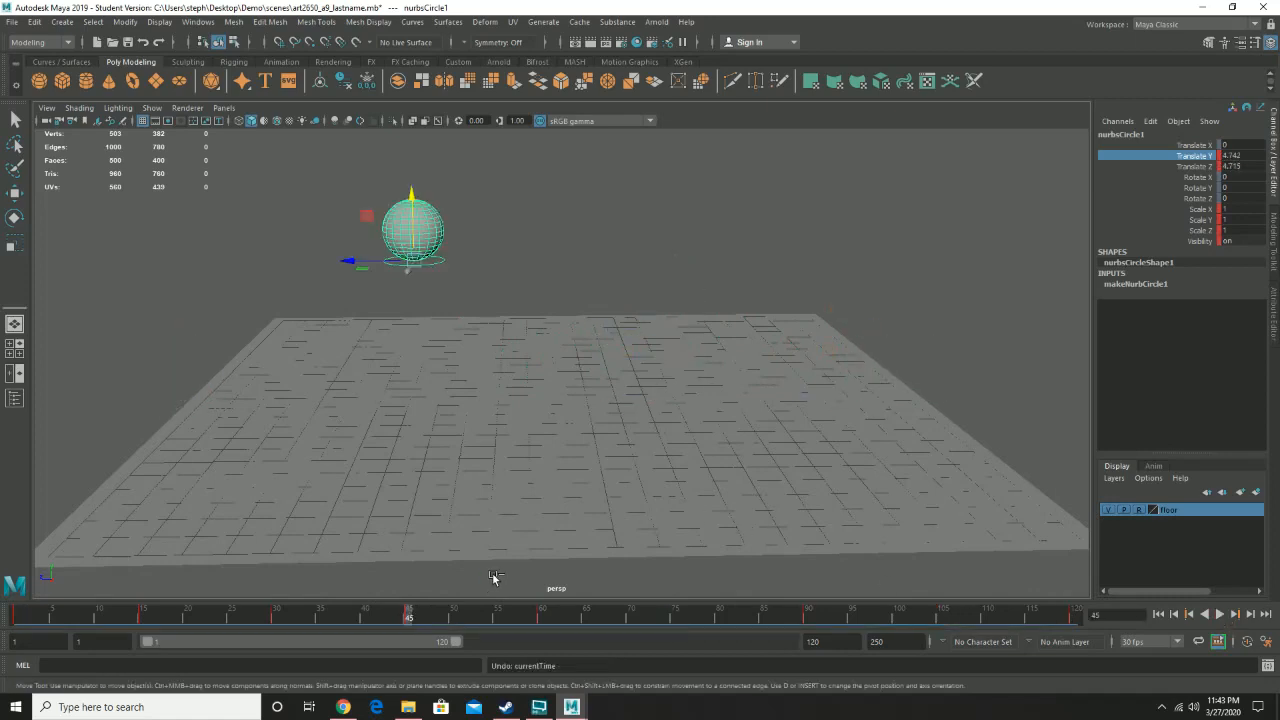
pyautogui.hotkey('ctrl', 'z')
pyautogui.hotkey('ctrl', 'z')
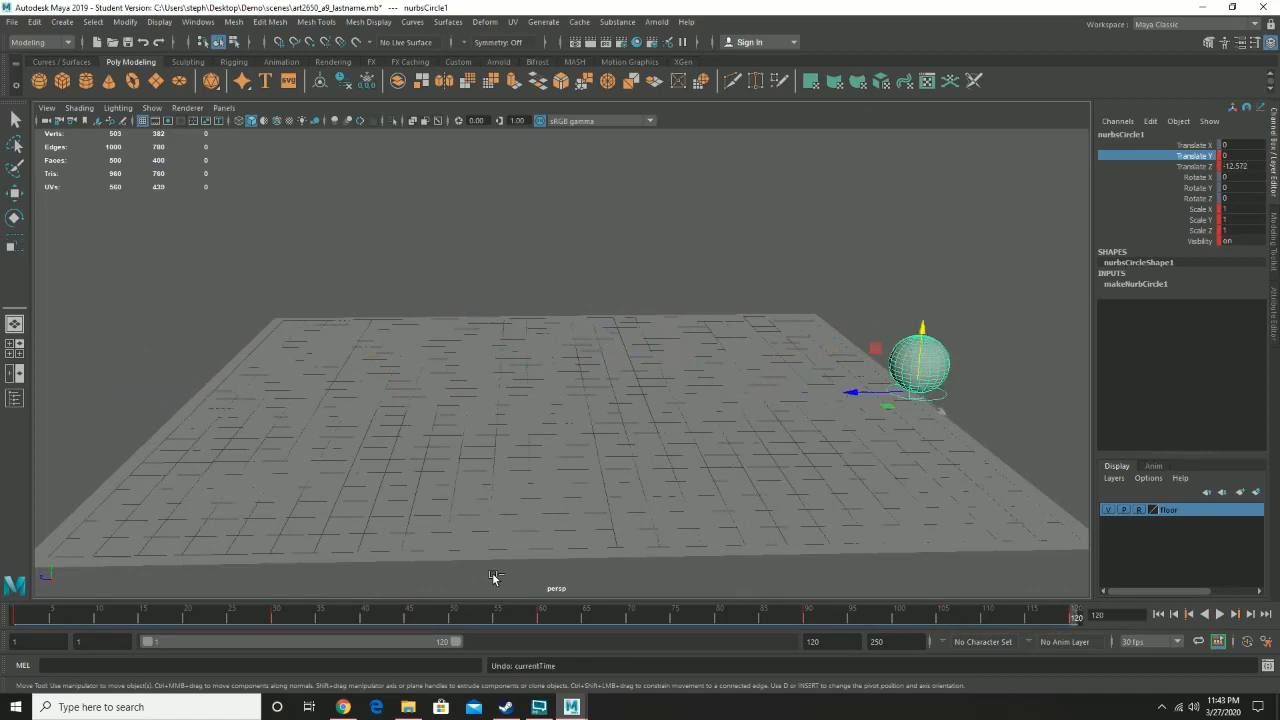
# - Scrub through the timeline and play back the animation to review the circle's path
pyautogui.moveTo(341, 615); pyautogui.dragTo(1072, 619)
pyautogui.moveTo(70, 623); pyautogui.dragTo(10, 621)
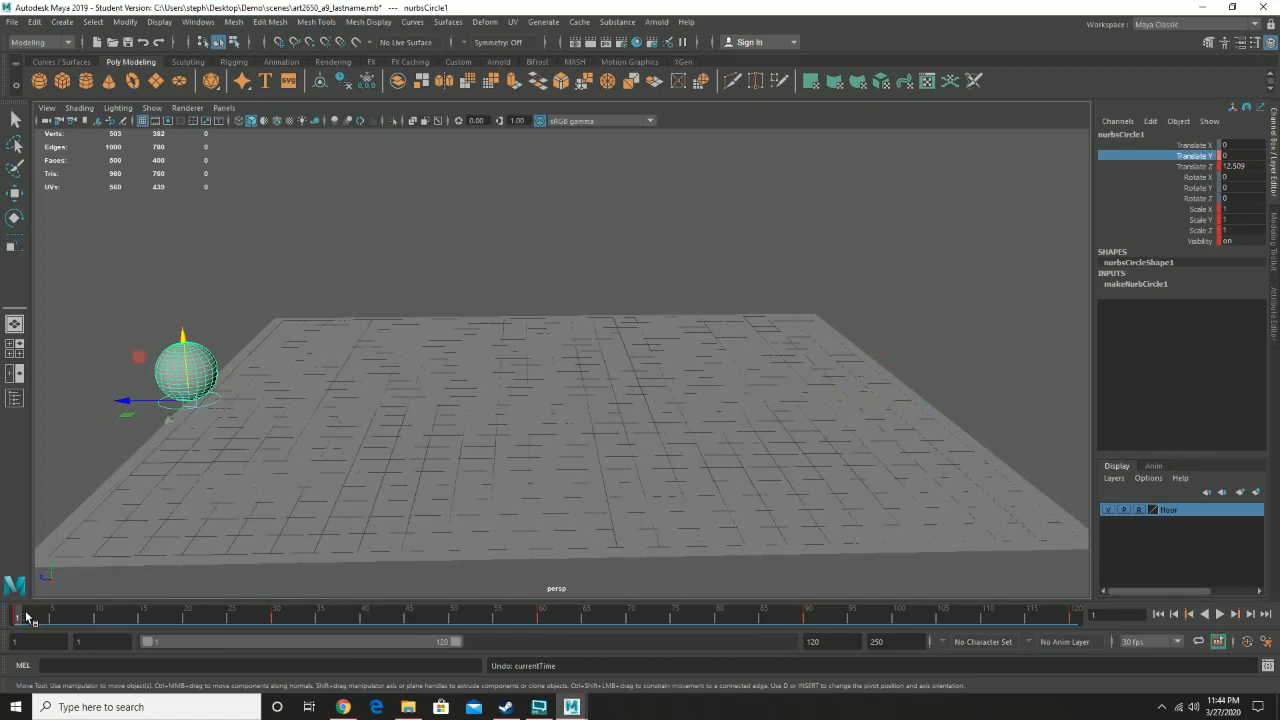
pyautogui.moveTo(27, 617); pyautogui.dragTo(276, 616)
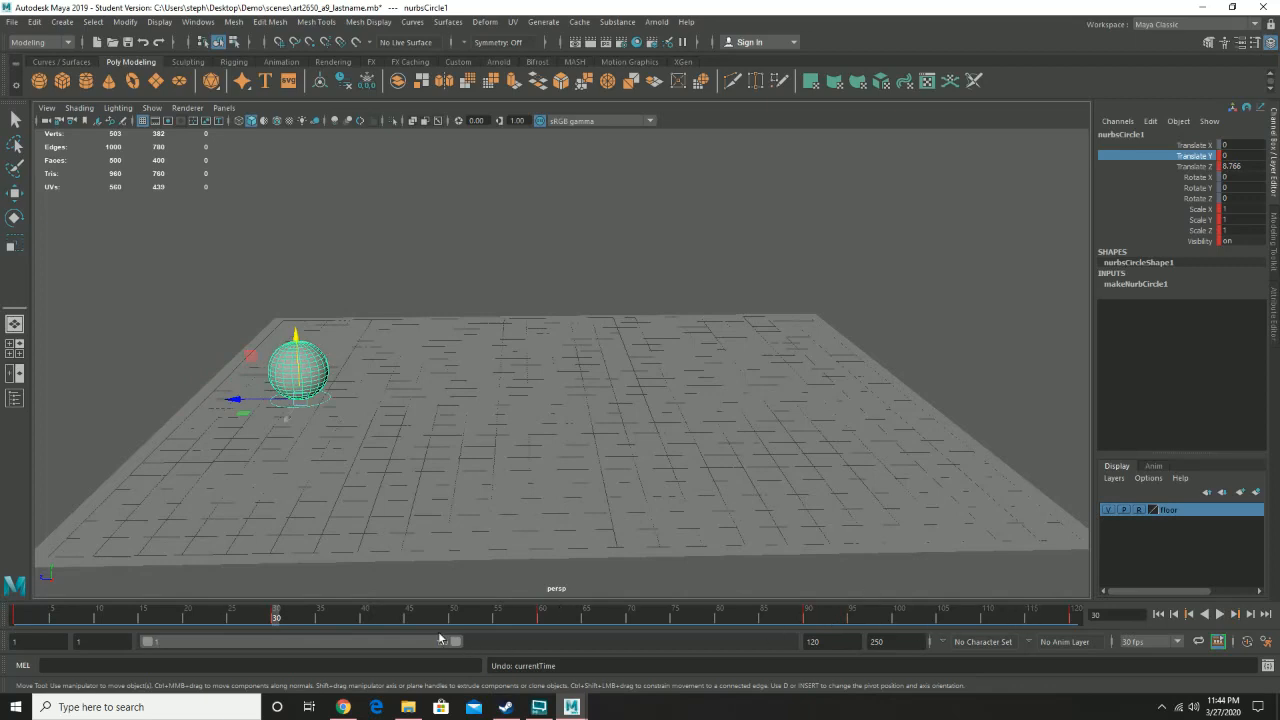
pyautogui.click(543, 618)
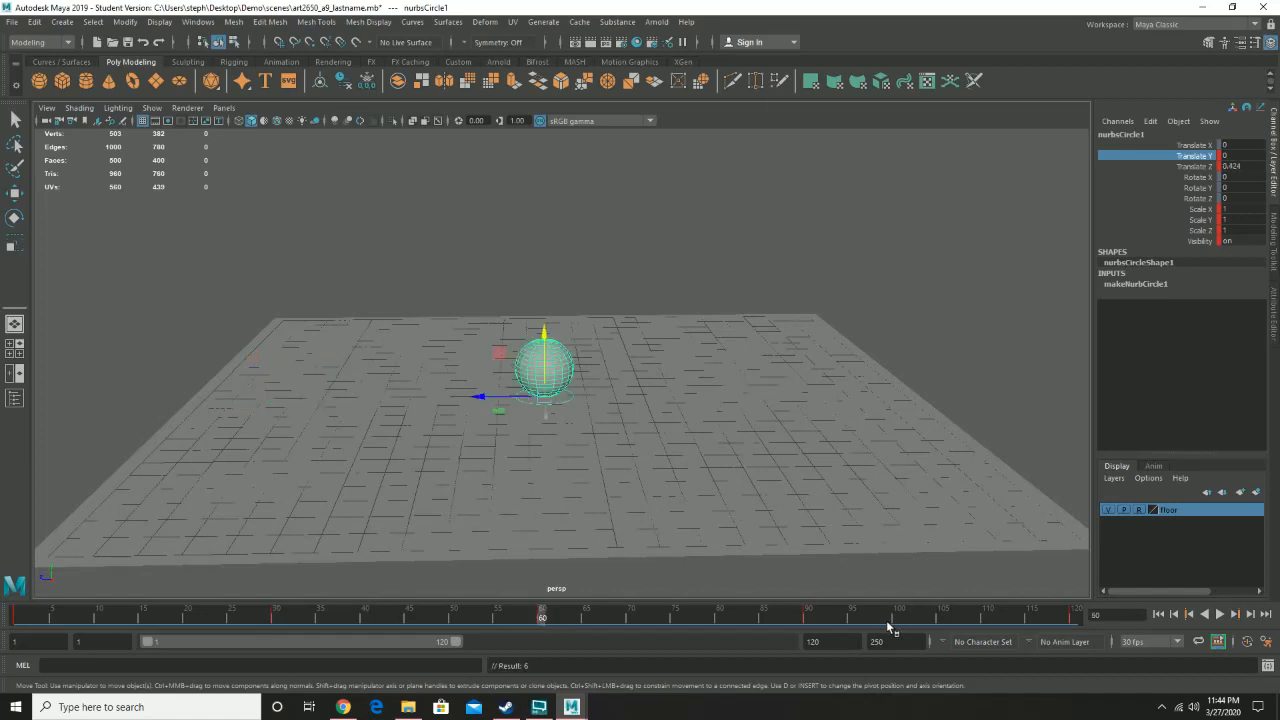
pyautogui.click(817, 619)
pyautogui.moveTo(817, 619); pyautogui.dragTo(808, 614)
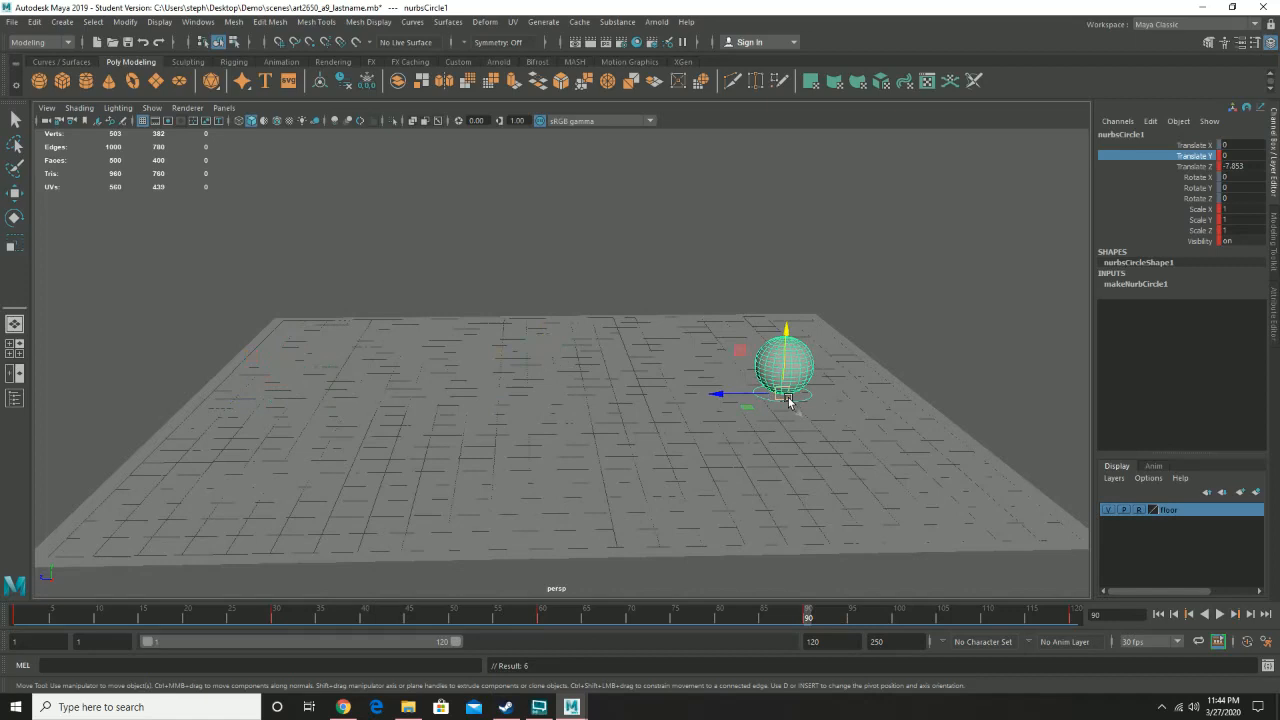
pyautogui.click(1219, 615)
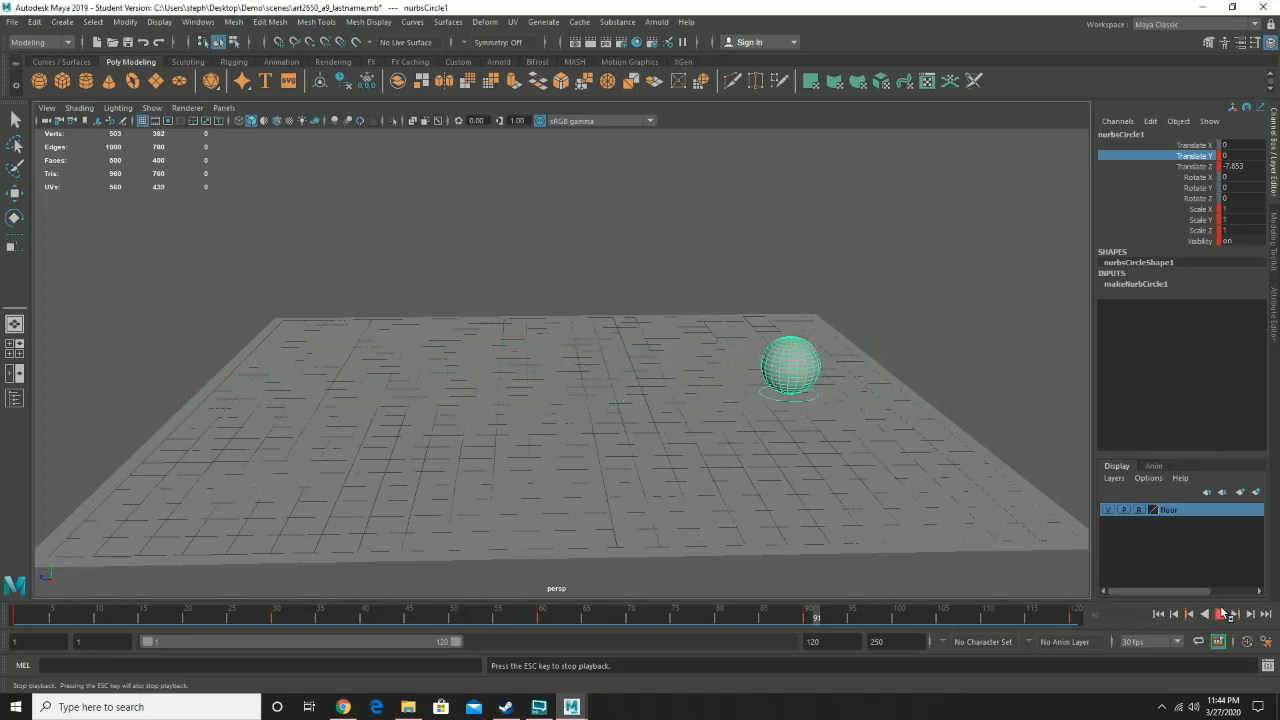
pyautogui.click(1221, 613)
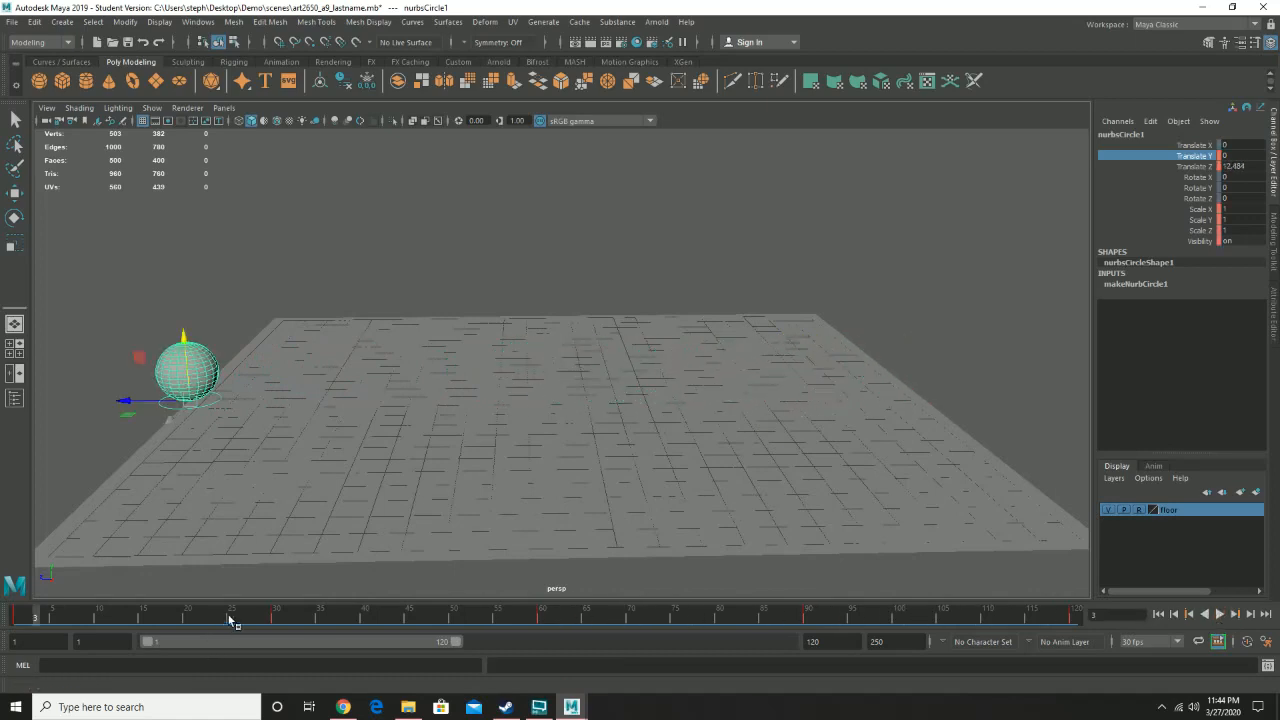
# - At frame 15, raise the circle control to about 6.8 in Y and key it
pyautogui.moveTo(229, 620); pyautogui.dragTo(144, 619)
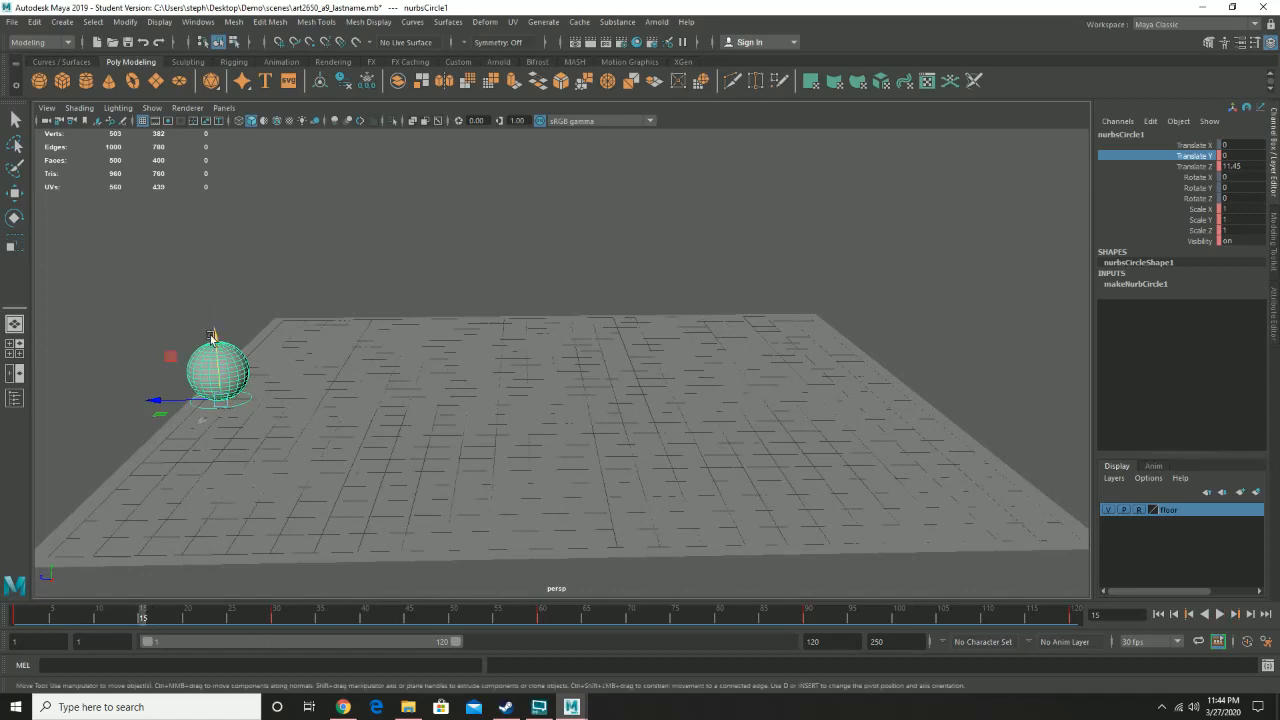
pyautogui.moveTo(215, 342); pyautogui.dragTo(205, 58)
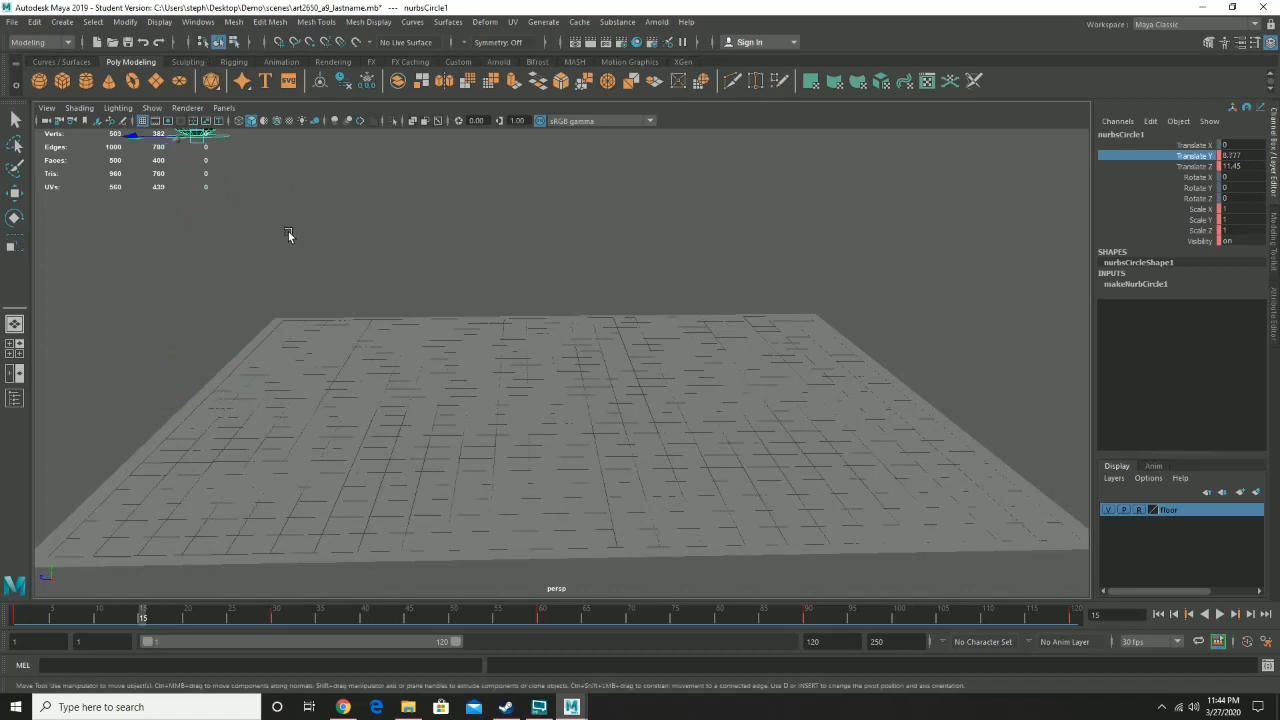
pyautogui.press('s')
pyautogui.hotkey('alt', 'v')
# - At frame 45, raise the circle control to about 4.9 in Y and key it
pyautogui.moveTo(200, 617); pyautogui.dragTo(407, 616)
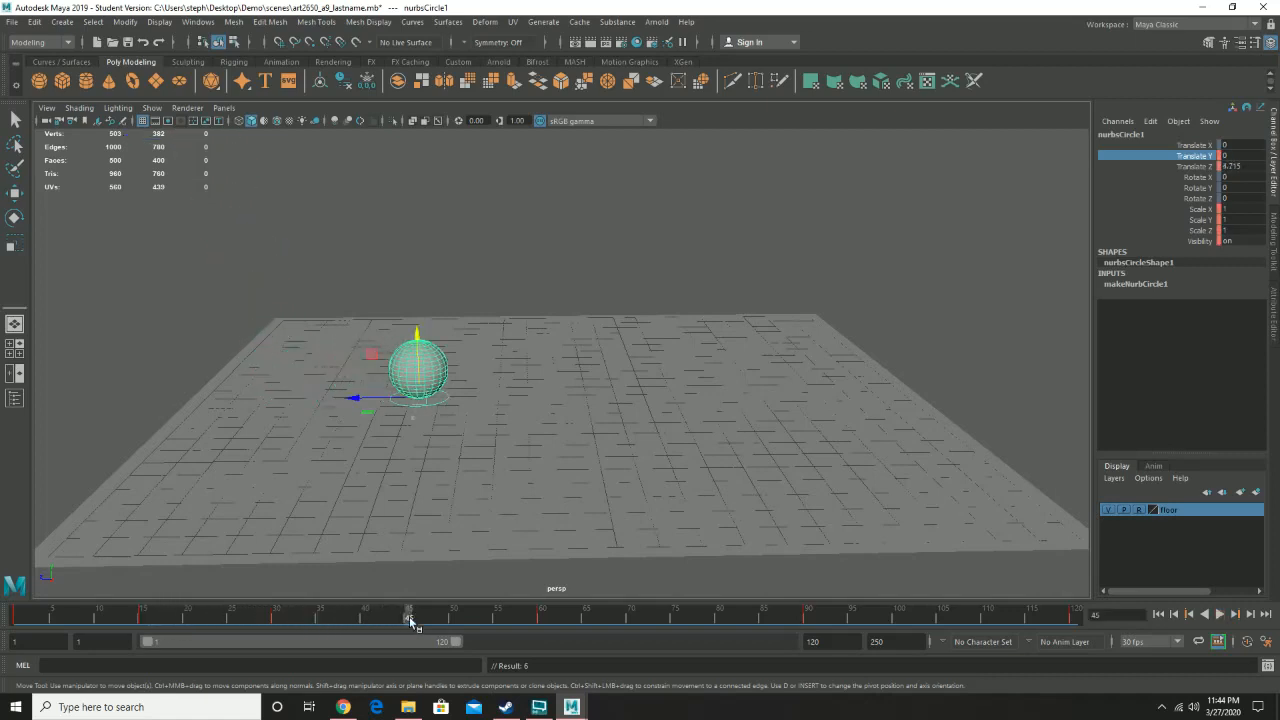
pyautogui.moveTo(420, 336); pyautogui.dragTo(396, 190)
pyautogui.press('s')
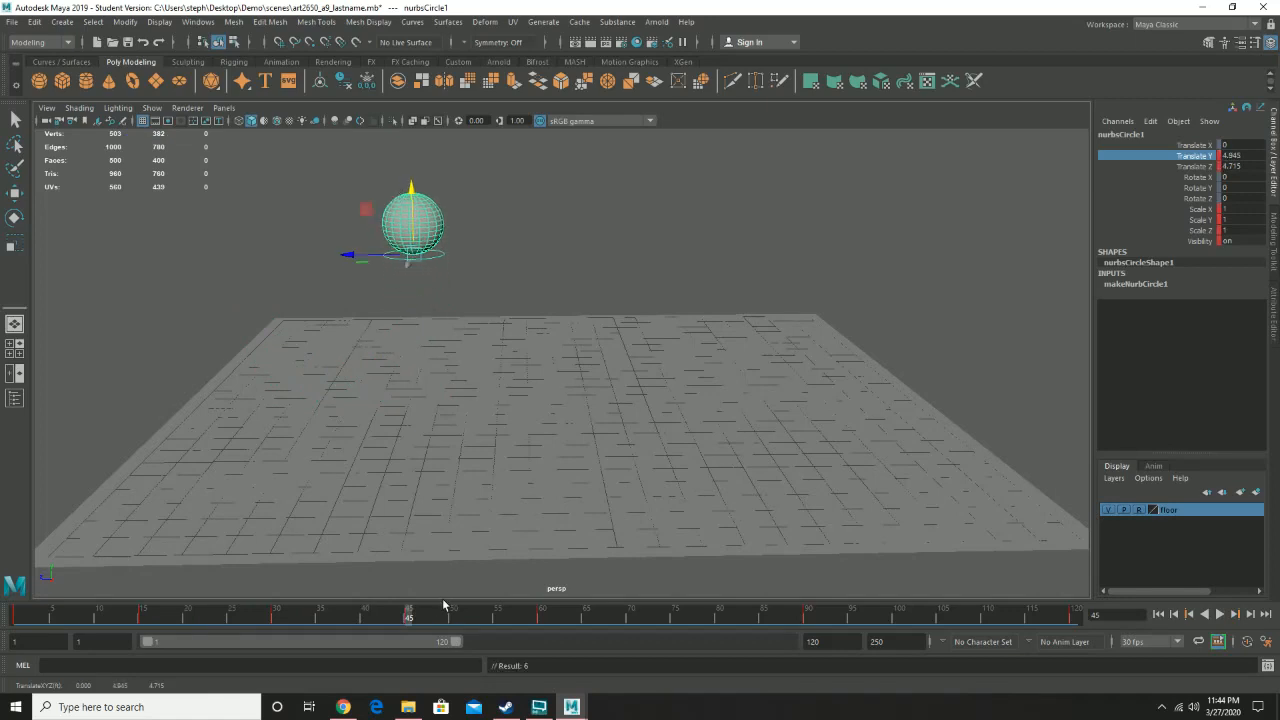
# - Raise the circle control to about 2.2 in Y at frame 75 and about 1.3 at frame 105
pyautogui.moveTo(410, 627); pyautogui.dragTo(674, 615)
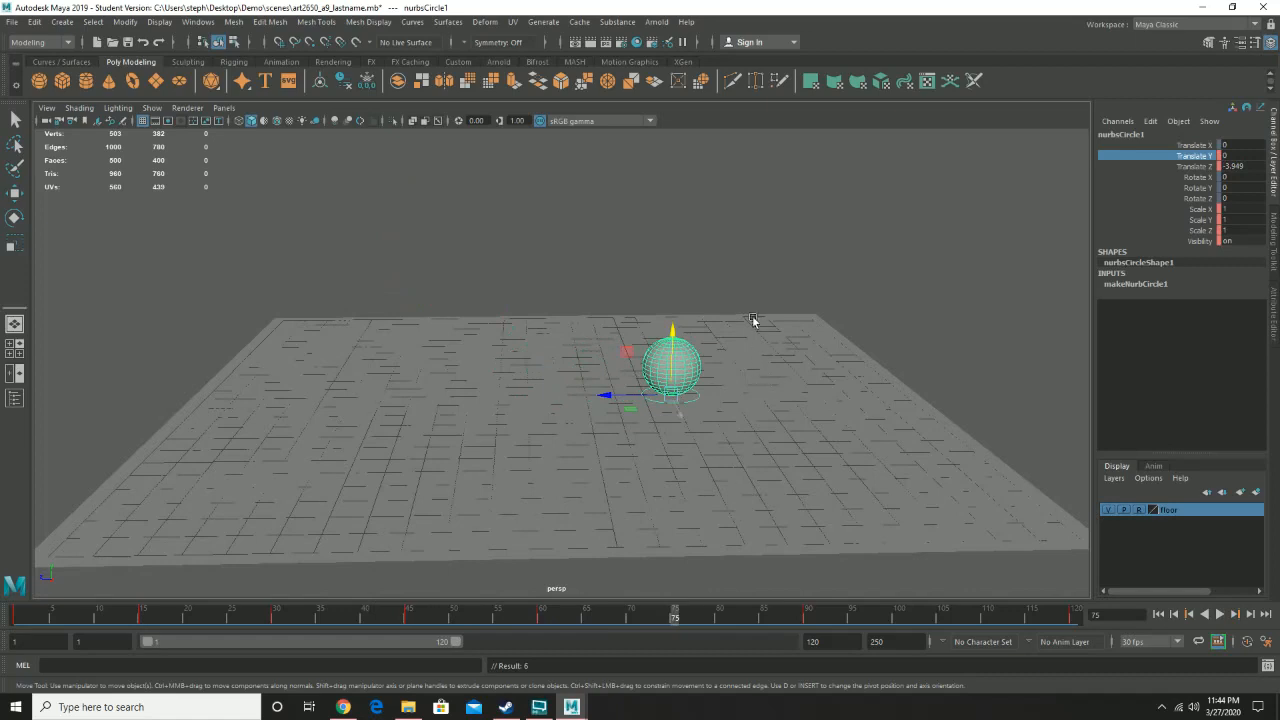
pyautogui.moveTo(676, 330); pyautogui.dragTo(674, 266)
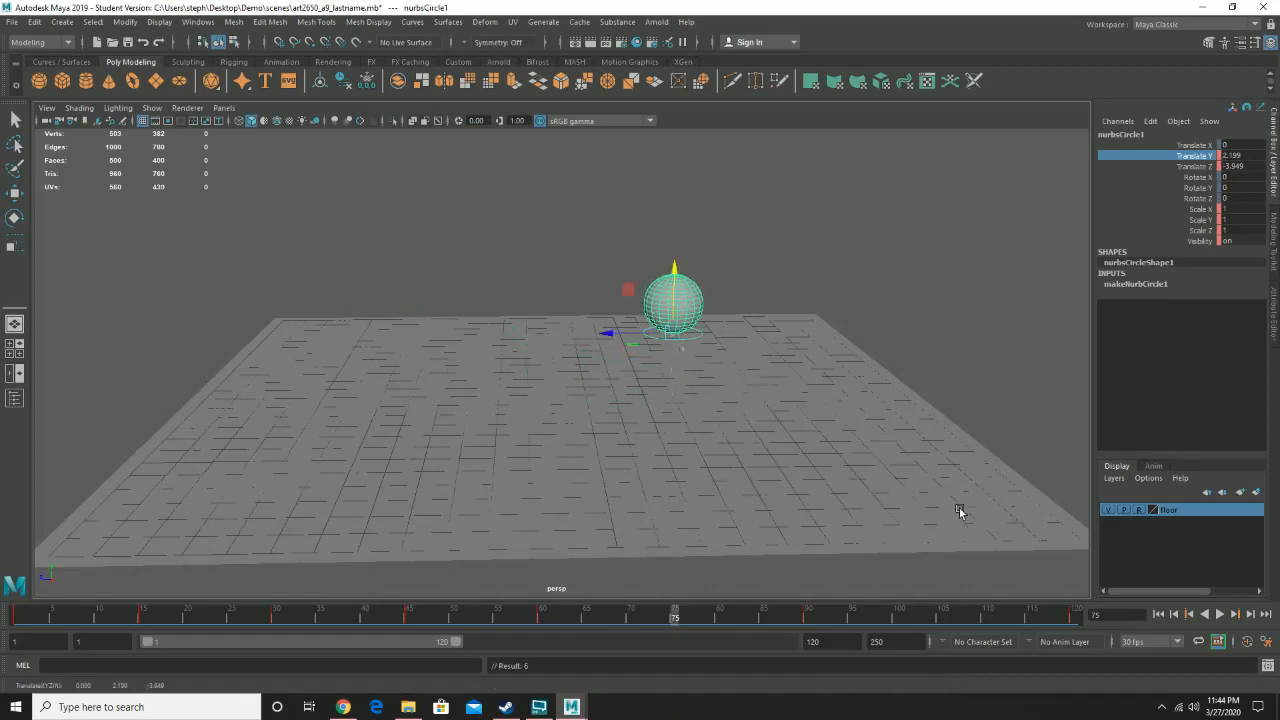
pyautogui.moveTo(703, 619); pyautogui.dragTo(944, 625)
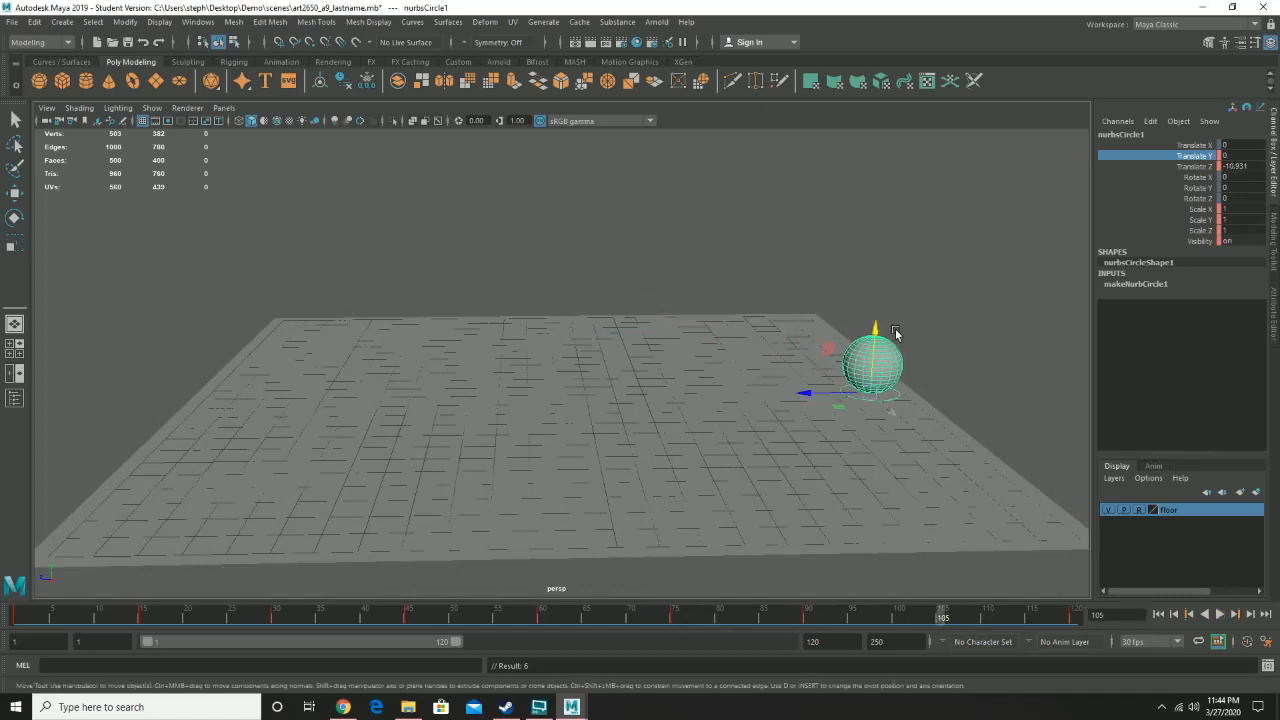
pyautogui.moveTo(875, 334); pyautogui.dragTo(874, 293)
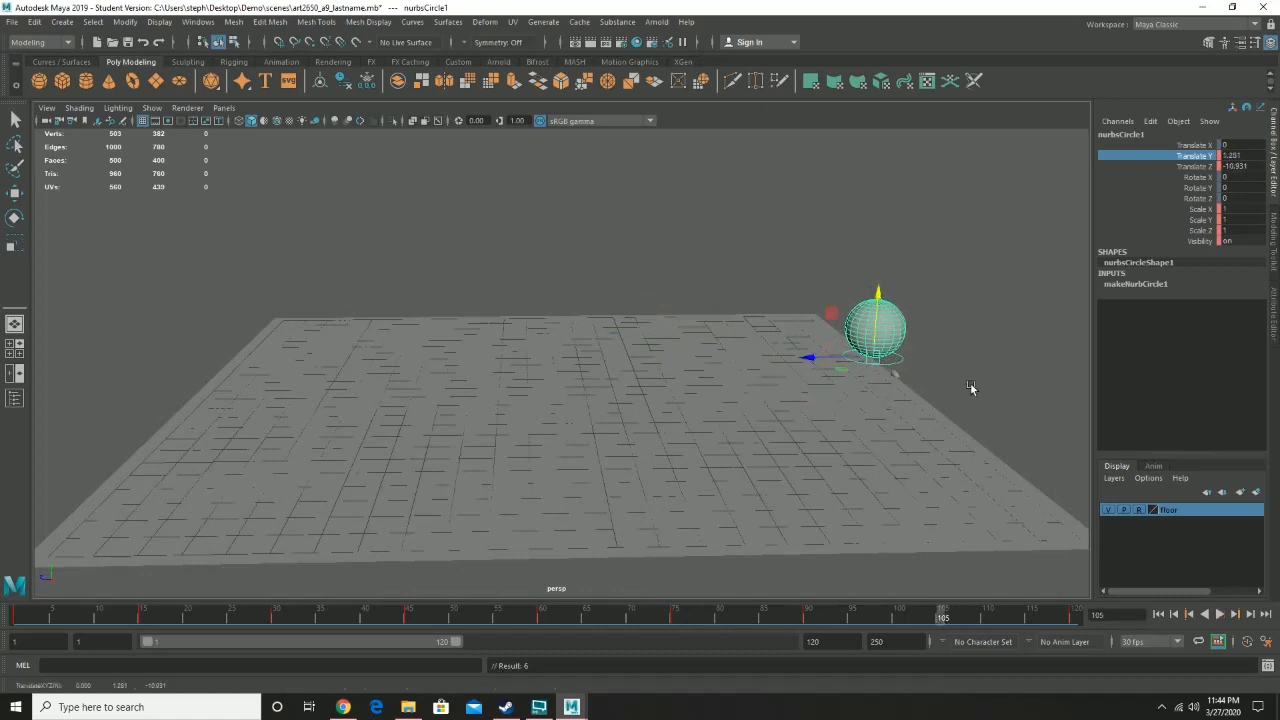
# - Play back the bouncing animation, stop it, and return to frame 1
pyautogui.click(1221, 615)
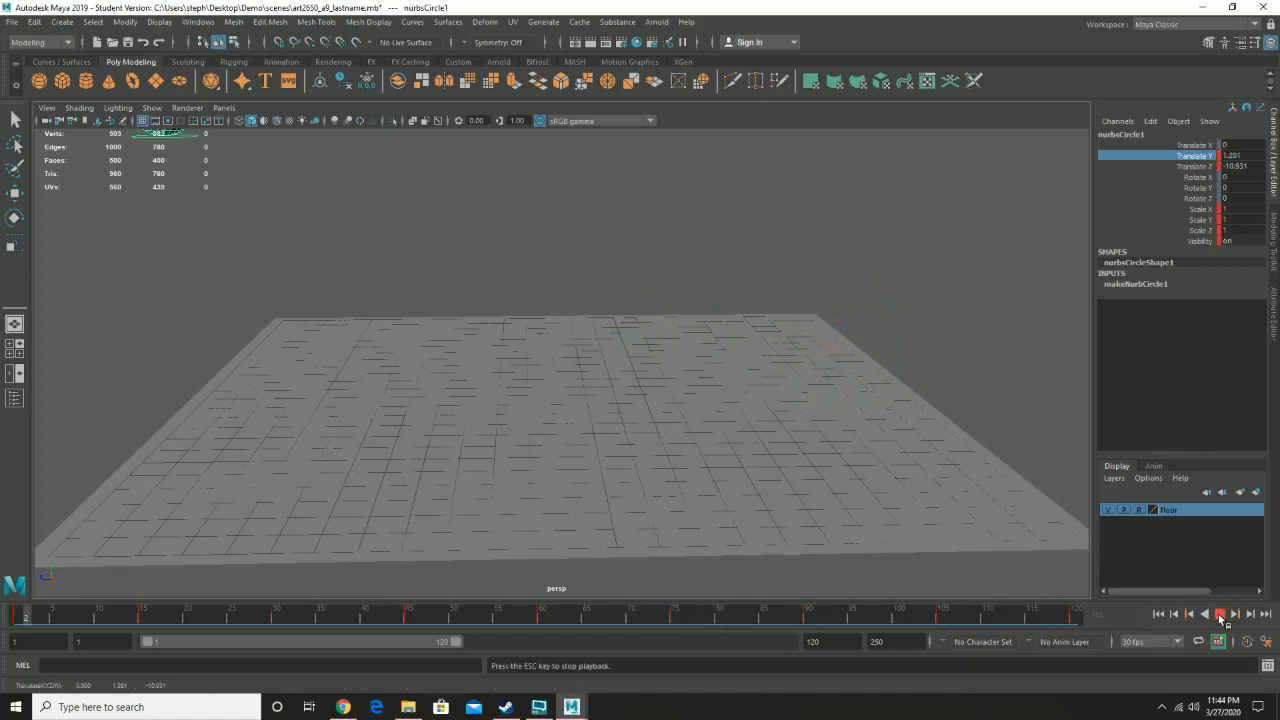
pyautogui.click(1221, 615)
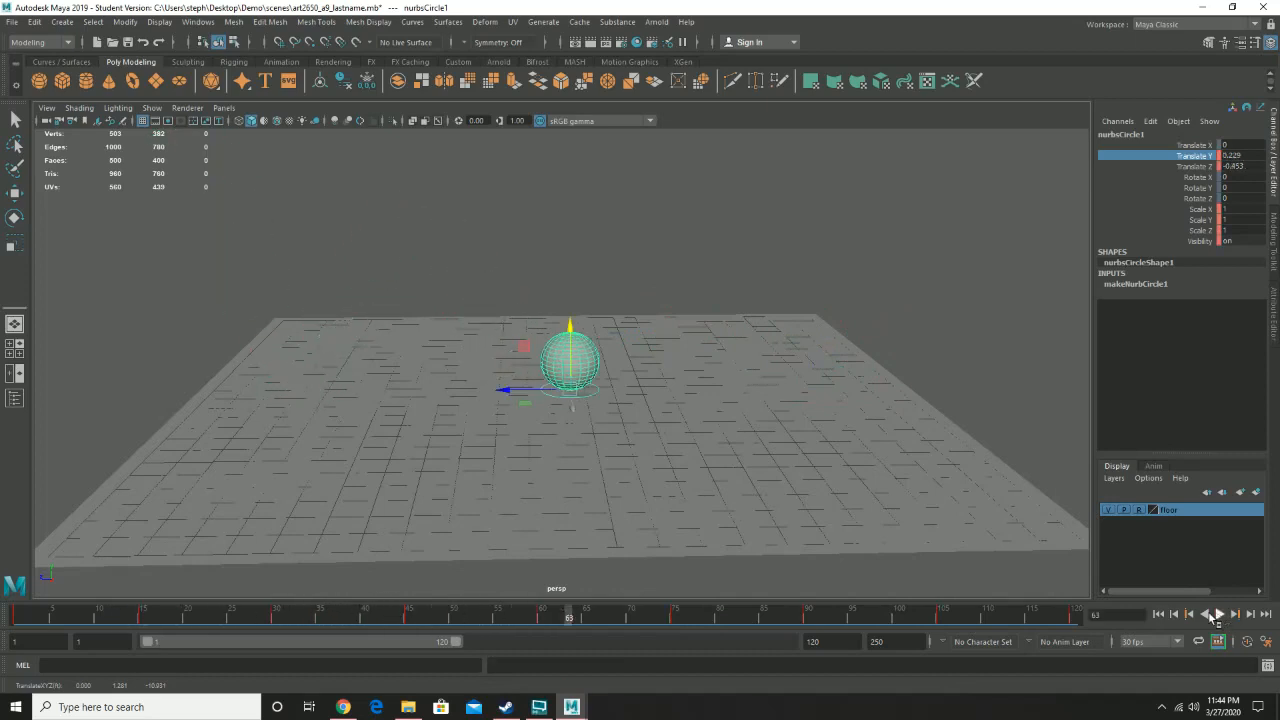
pyautogui.moveTo(37, 616); pyautogui.dragTo(15, 616)
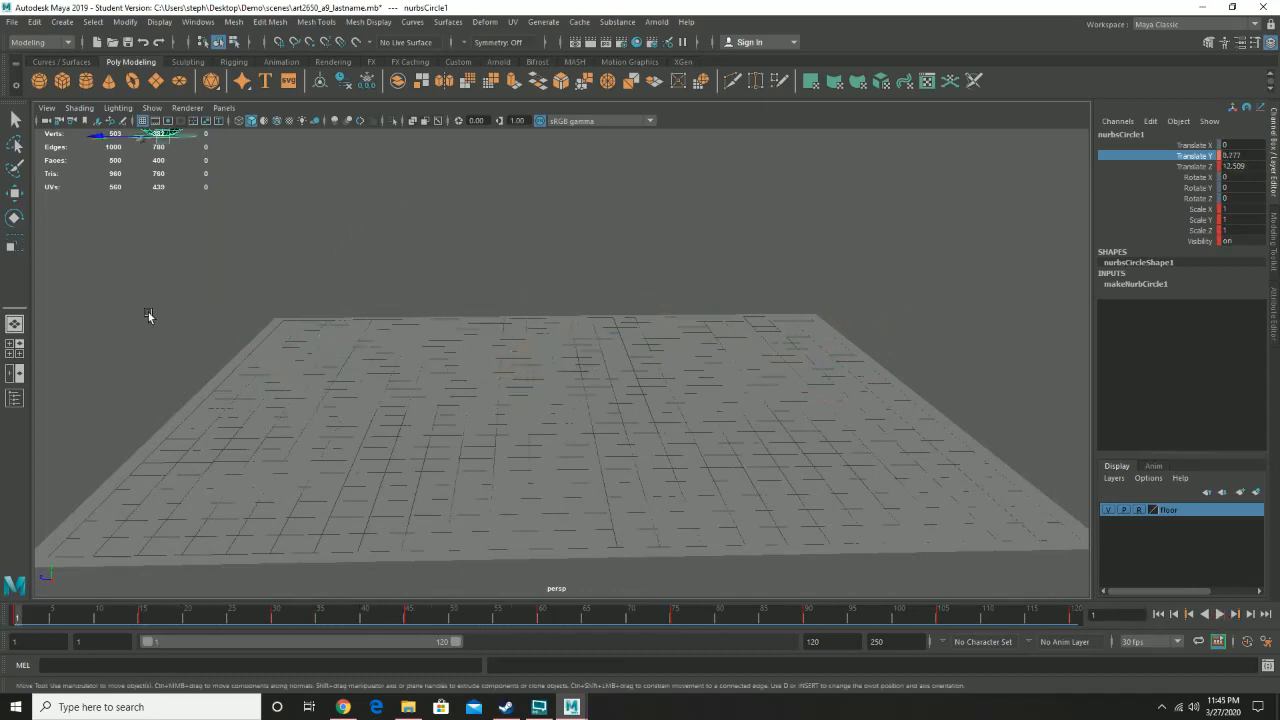
# - At frame 1, lower the circle control back onto the floor and play back the animation
pyautogui.keyDown('alt'); pyautogui.moveTo(283, 246); pyautogui.dragTo(217, 249, button='right'); pyautogui.keyUp('alt')
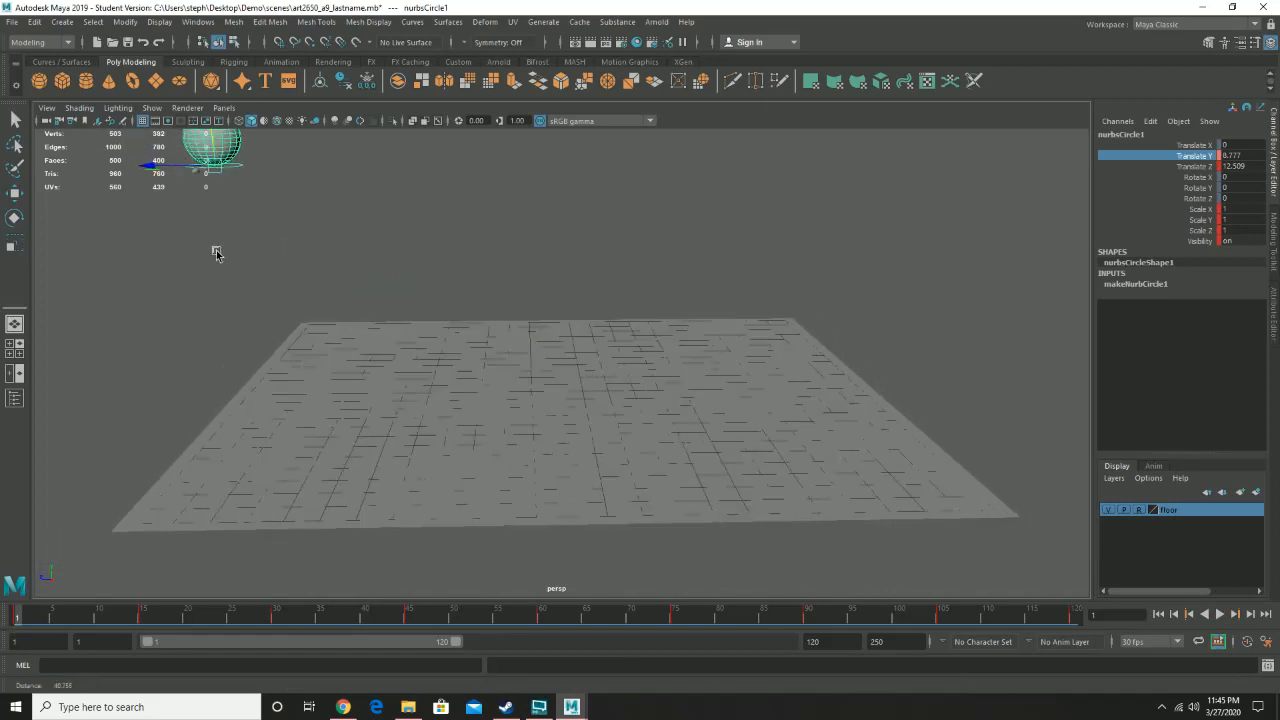
pyautogui.moveTo(213, 144); pyautogui.dragTo(230, 377)
pyautogui.keyDown('alt'); pyautogui.moveTo(230, 377); pyautogui.dragTo(418, 422, button='right'); pyautogui.keyUp('alt')
pyautogui.keyDown('alt'); pyautogui.moveTo(419, 422); pyautogui.dragTo(426, 408); pyautogui.keyUp('alt')
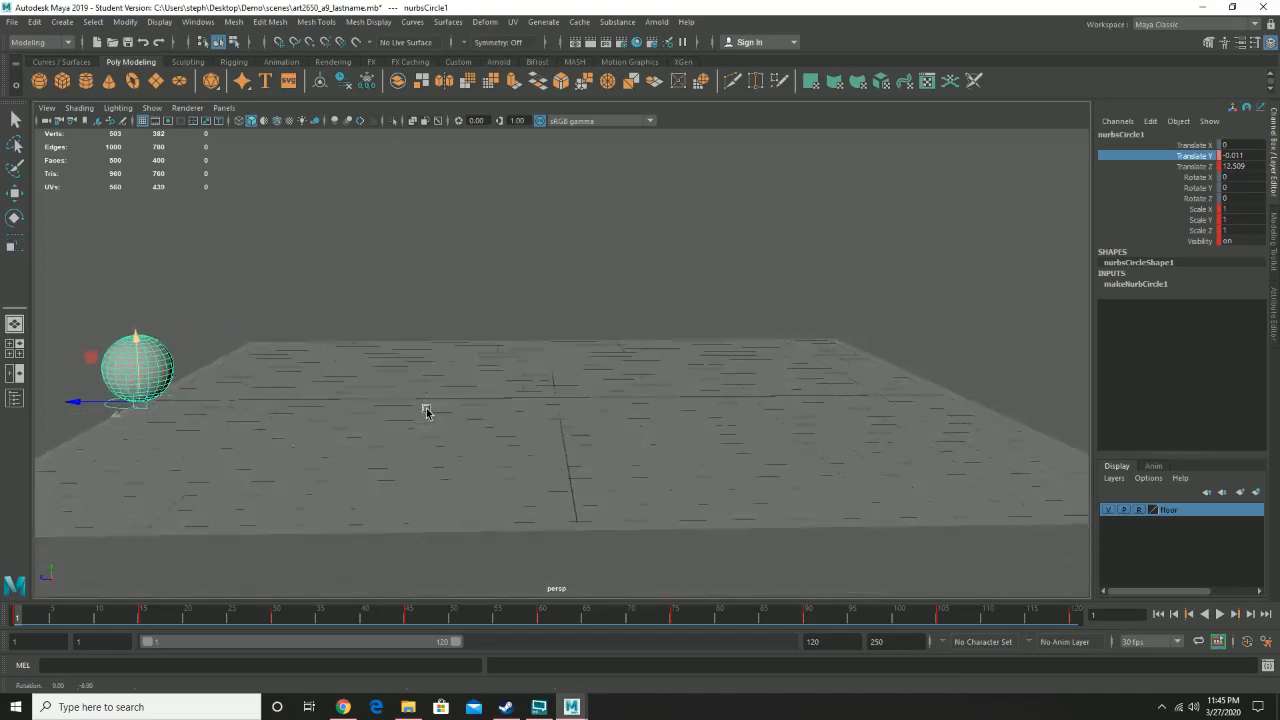
pyautogui.moveTo(137, 338); pyautogui.dragTo(130, 336)
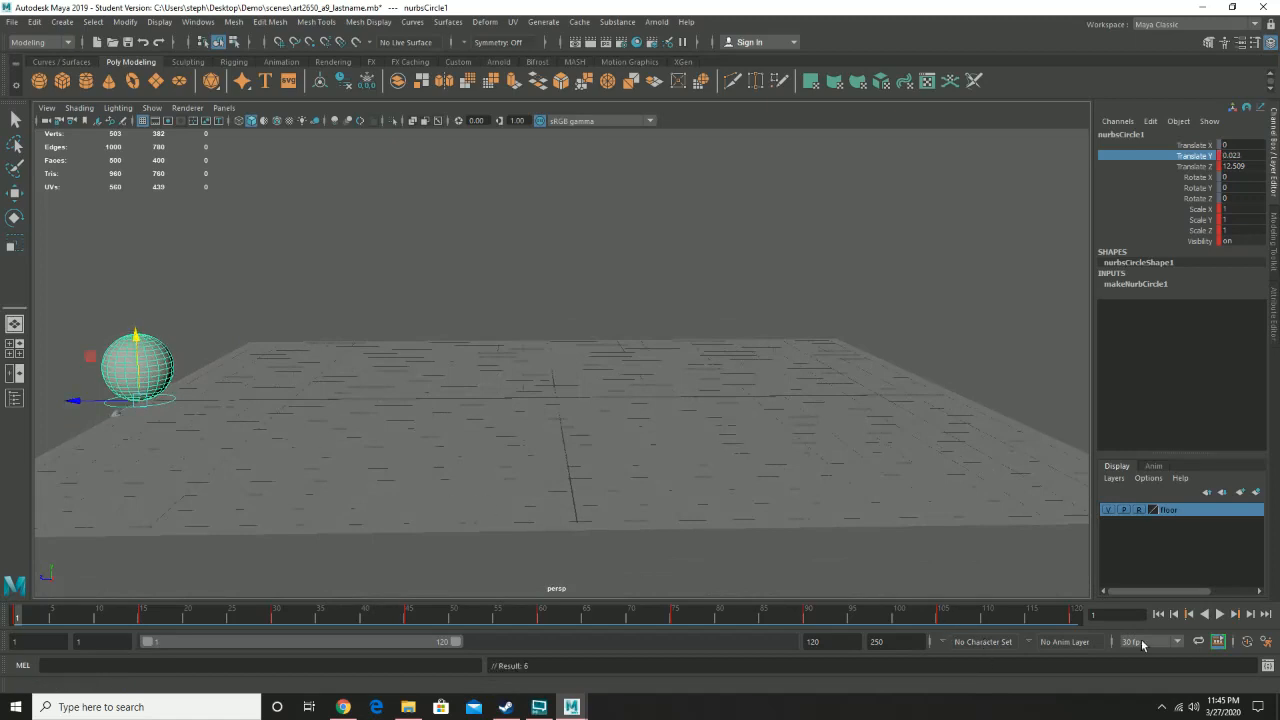
pyautogui.click(1220, 614)
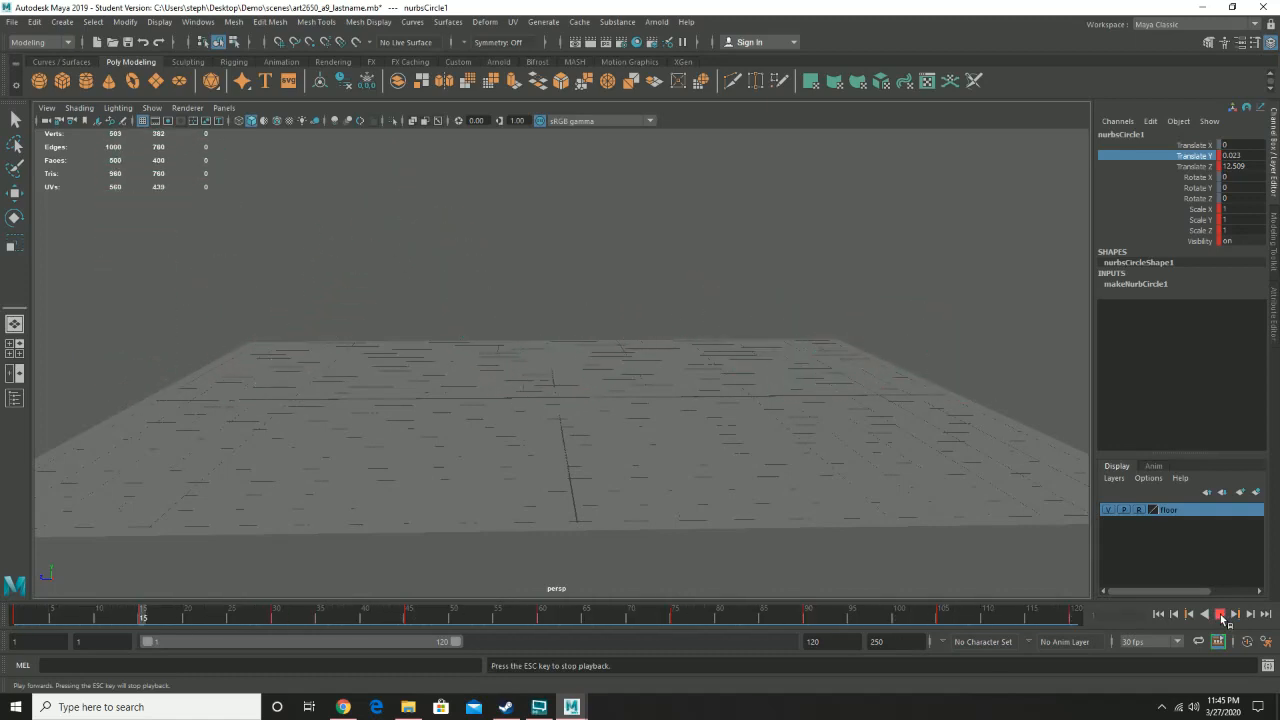
# - Stop playback, return to frame 1, and inspect the circle control's pivot at the base of the sphere
pyautogui.click(1220, 614)
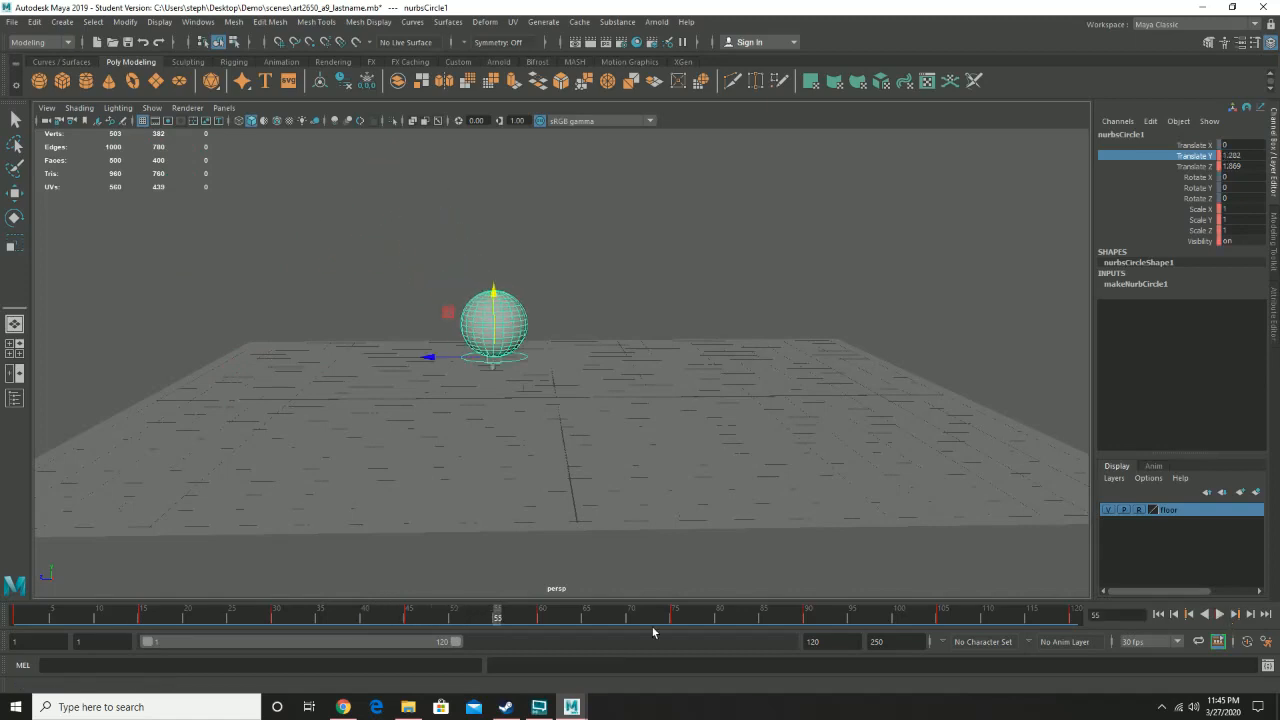
pyautogui.moveTo(29, 616); pyautogui.dragTo(15, 616)
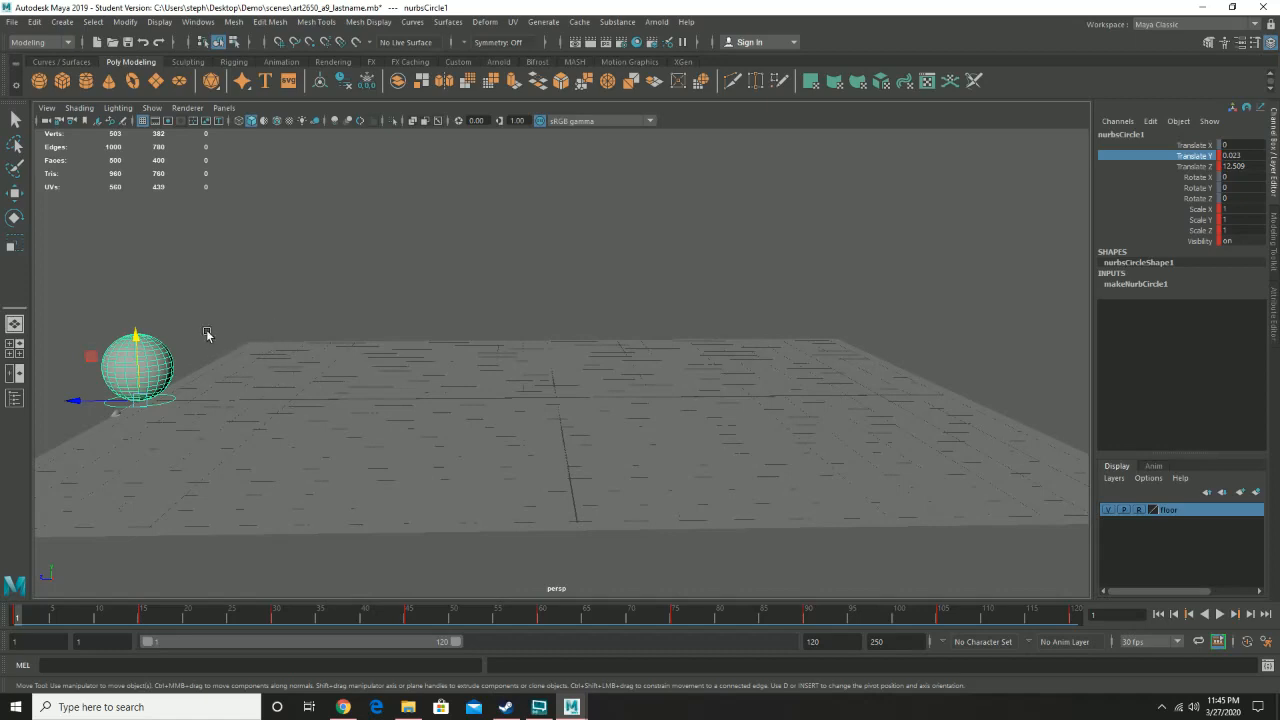
pyautogui.press('d')
pyautogui.press('f')
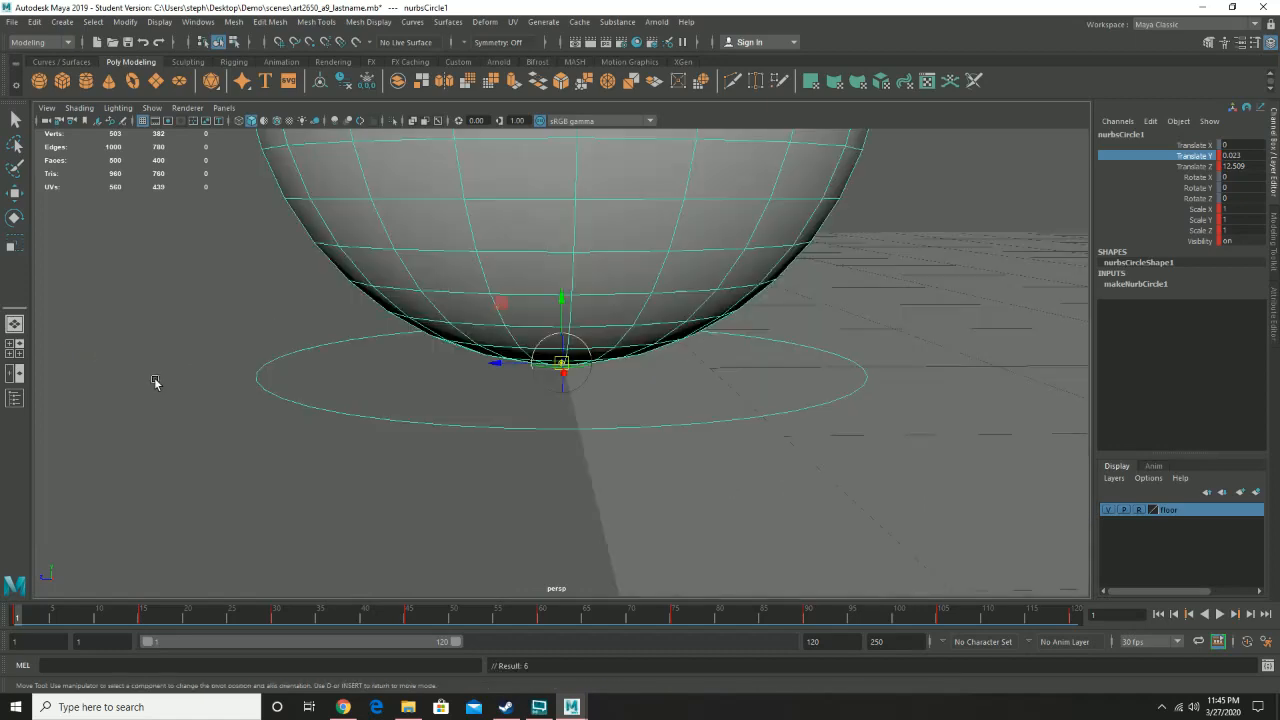
pyautogui.scroll(-6, 674, 349)
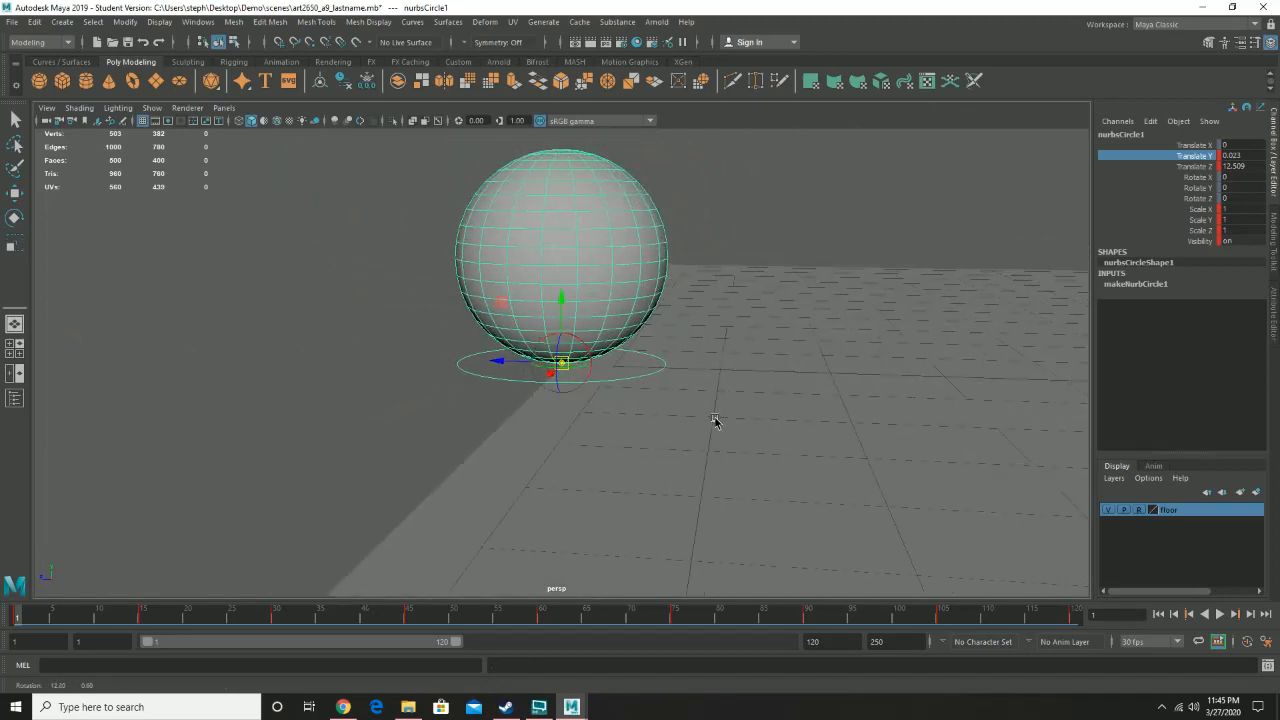
pyautogui.keyDown('alt'); pyautogui.moveTo(766, 321); pyautogui.dragTo(609, 458, button='middle'); pyautogui.keyUp('alt')
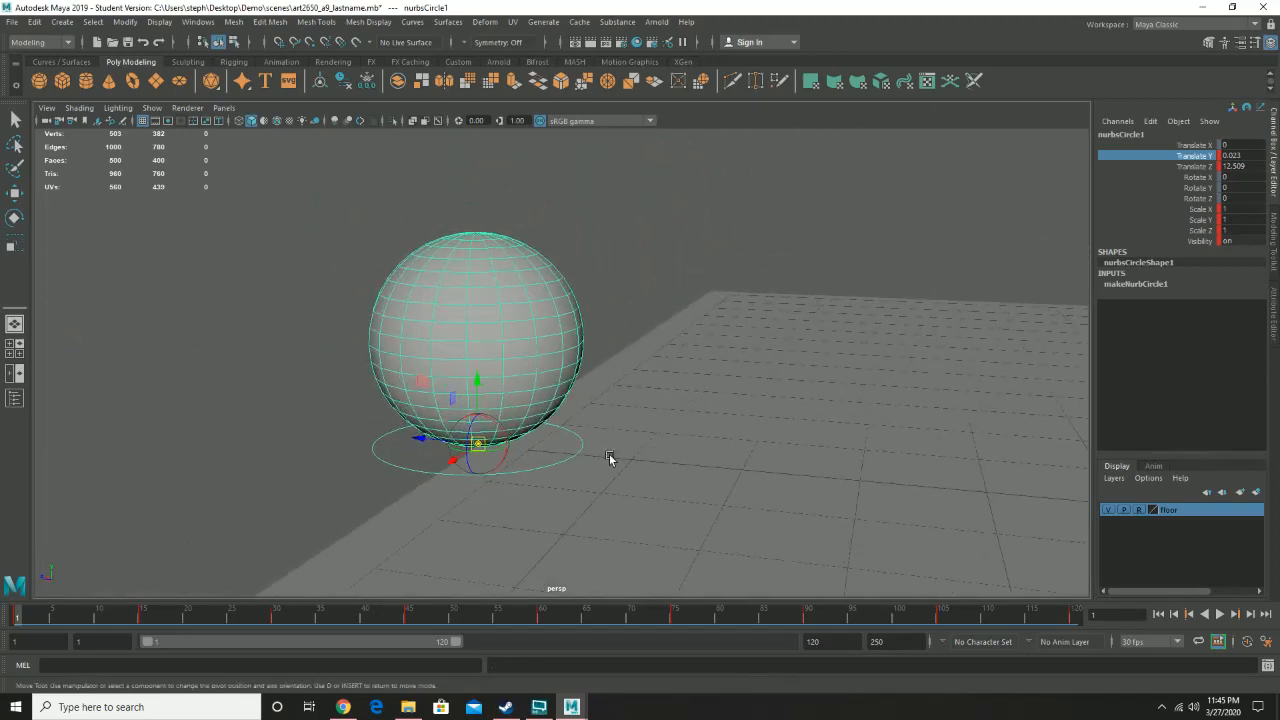
pyautogui.press('d')
pyautogui.scroll(-4, 703, 420)
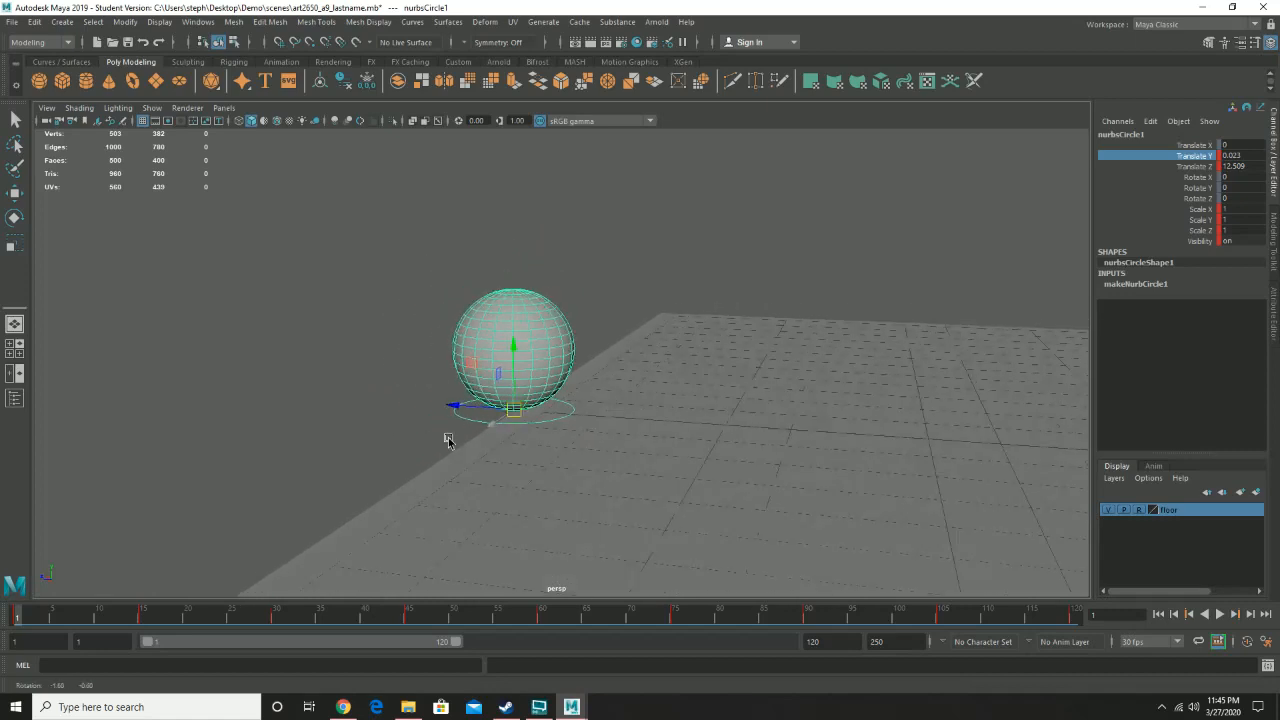
# - At frame 1, squash the circle control to about 1.59 X, 0.64 Y and 1.46 Z scale and key it
pyautogui.press('r')
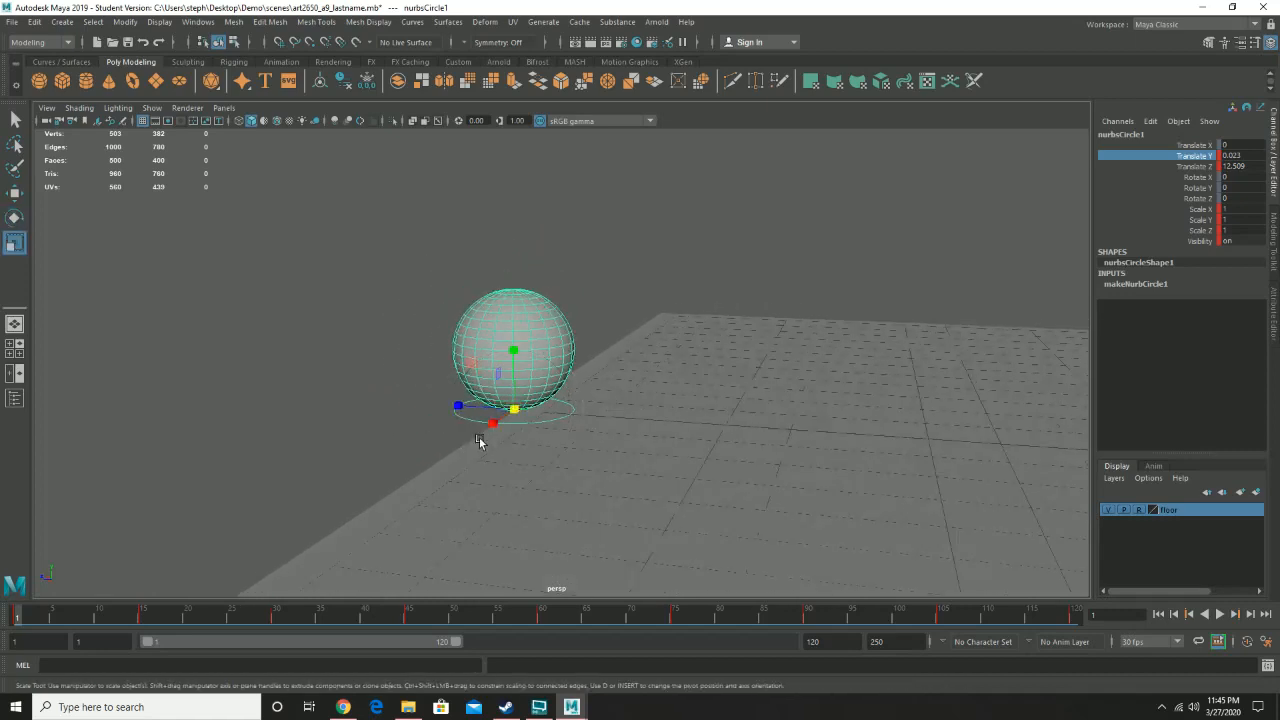
pyautogui.moveTo(516, 355); pyautogui.dragTo(514, 371, button='middle')
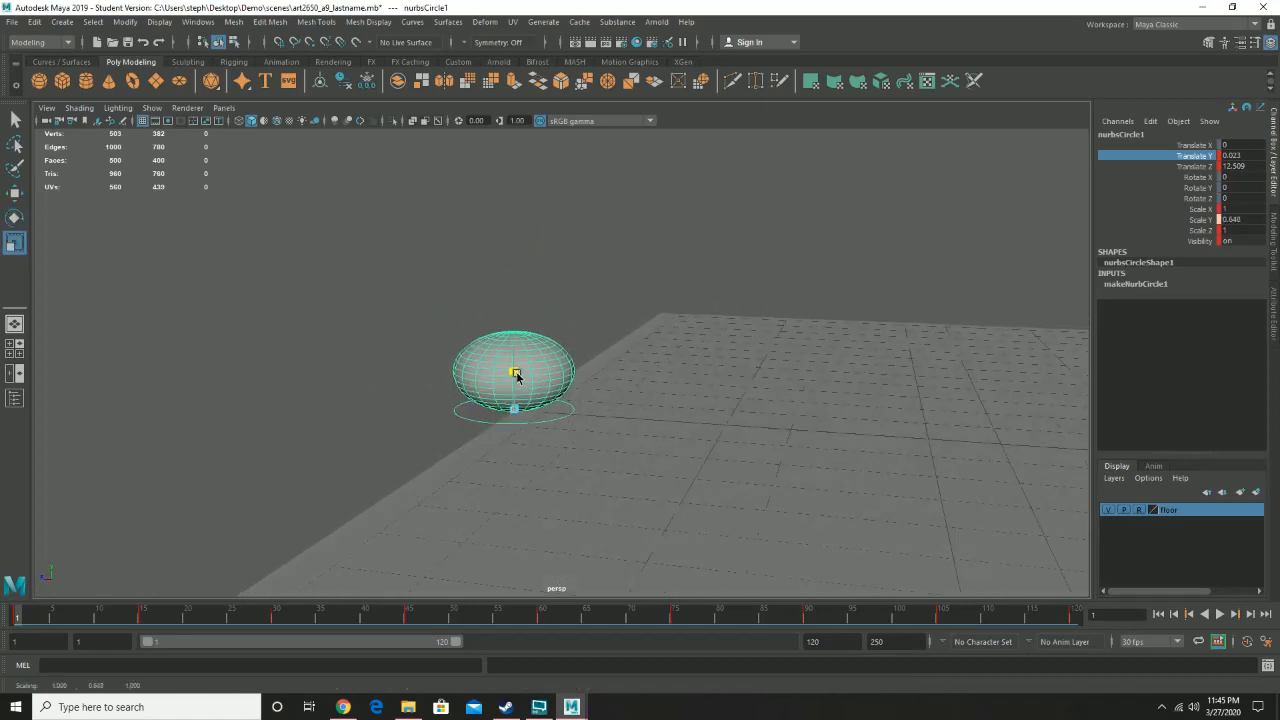
pyautogui.moveTo(492, 423); pyautogui.dragTo(437, 457)
pyautogui.moveTo(425, 404); pyautogui.dragTo(416, 406)
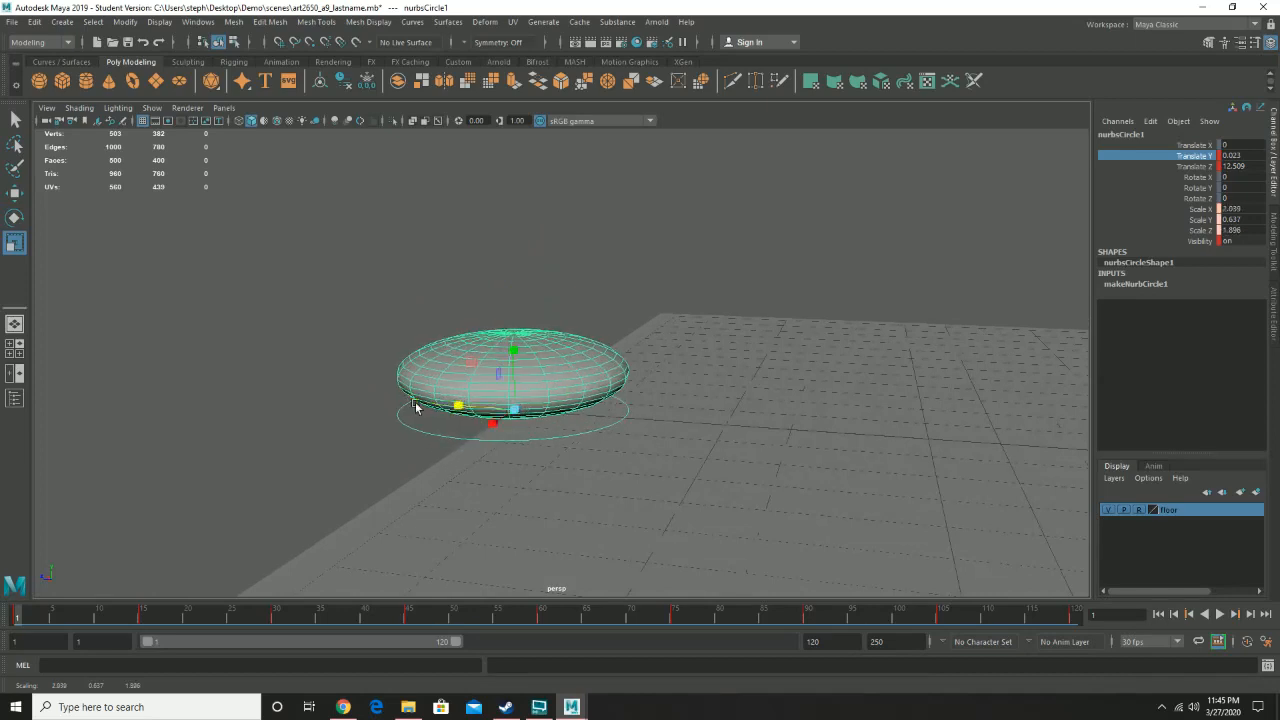
pyautogui.moveTo(493, 424); pyautogui.dragTo(473, 442)
pyautogui.keyDown('alt'); pyautogui.moveTo(476, 443); pyautogui.dragTo(523, 437); pyautogui.keyUp('alt')
pyautogui.keyDown('alt'); pyautogui.moveTo(537, 437); pyautogui.dragTo(333, 422, button='right'); pyautogui.keyUp('alt')
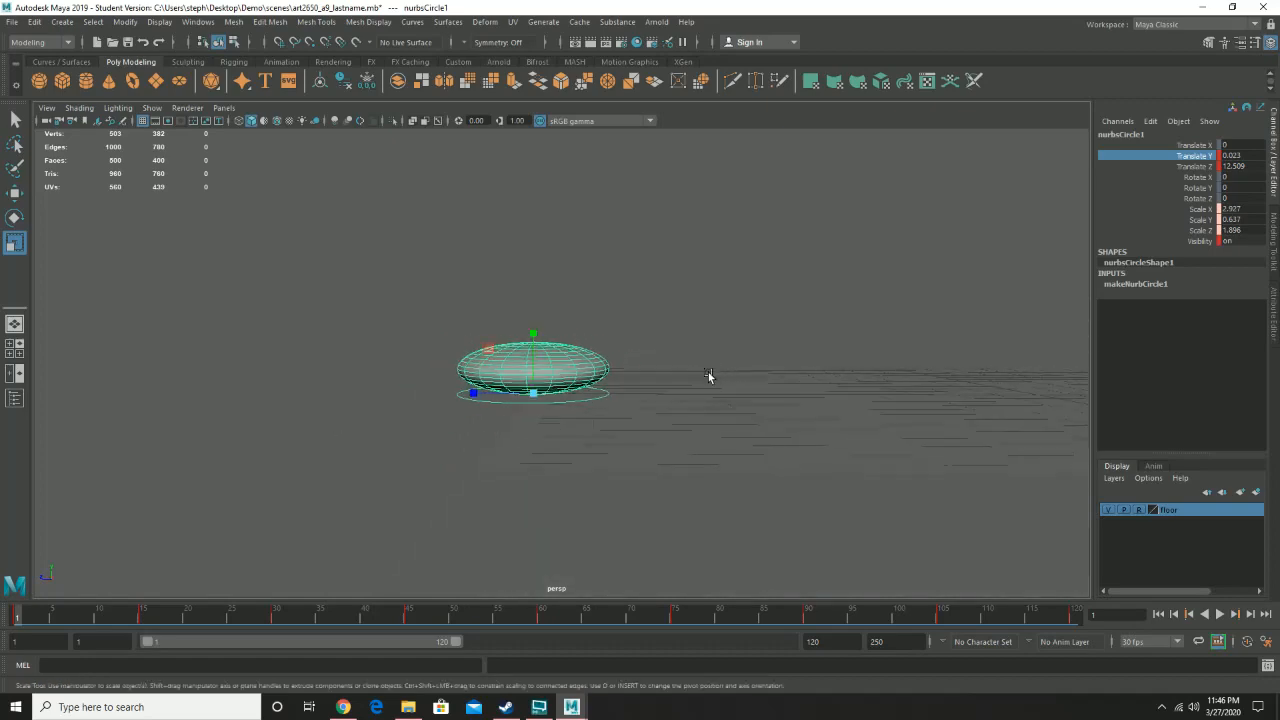
pyautogui.keyDown('alt'); pyautogui.moveTo(708, 376); pyautogui.dragTo(620, 420); pyautogui.keyUp('alt')
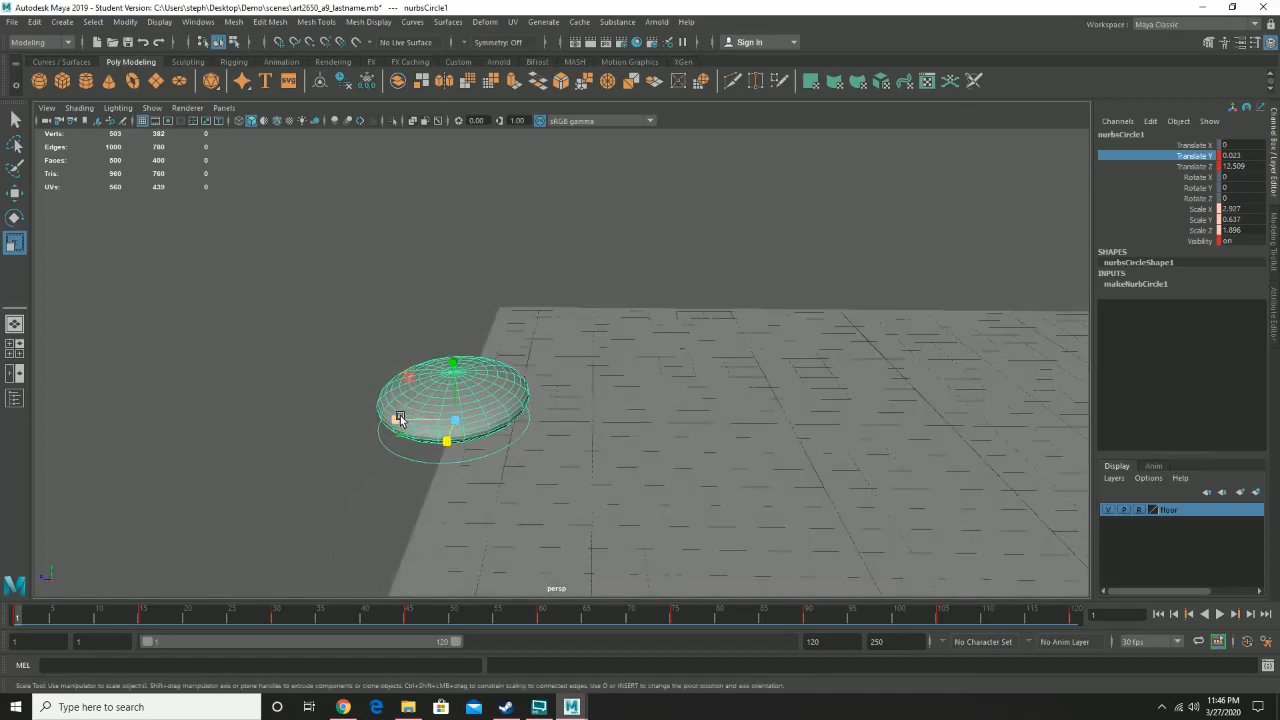
pyautogui.moveTo(399, 418); pyautogui.dragTo(388, 420)
pyautogui.keyDown('alt'); pyautogui.moveTo(503, 453); pyautogui.dragTo(466, 471); pyautogui.keyUp('alt')
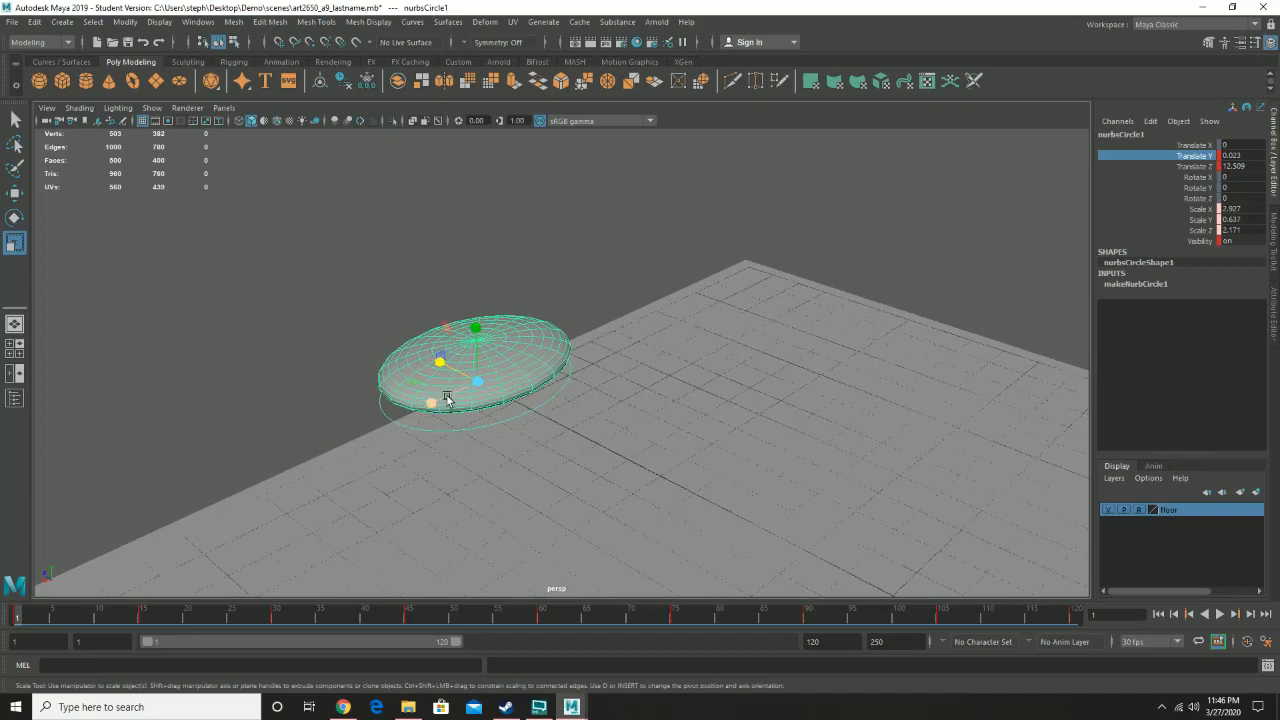
pyautogui.moveTo(436, 365); pyautogui.dragTo(524, 373)
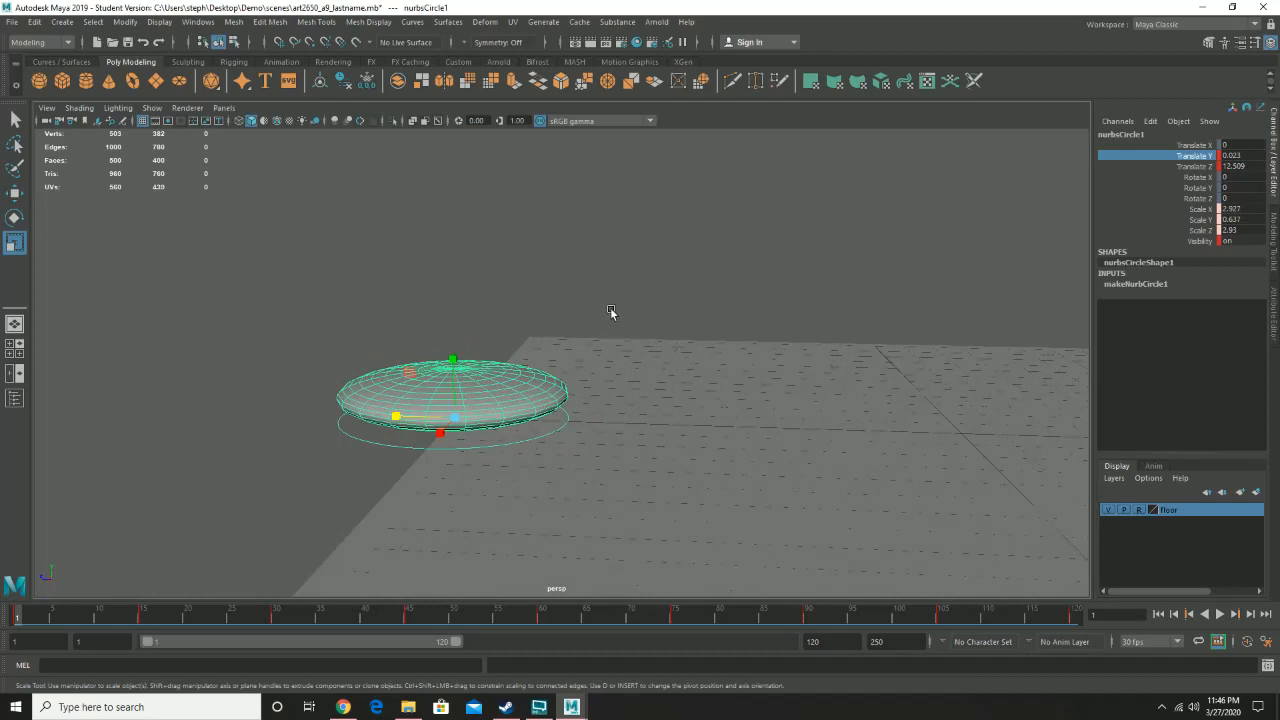
pyautogui.moveTo(396, 421); pyautogui.dragTo(447, 408)
pyautogui.hotkey('ctrl', 'z')
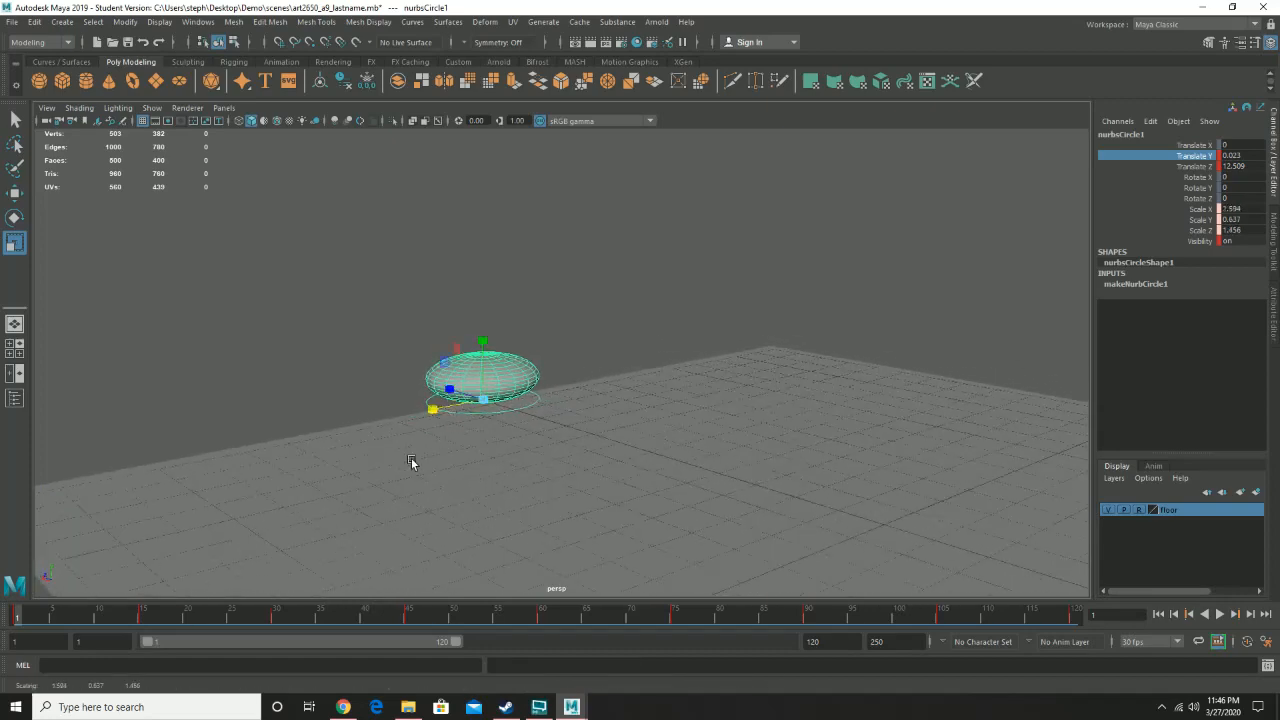
pyautogui.keyDown('alt'); pyautogui.moveTo(412, 460); pyautogui.dragTo(468, 457); pyautogui.keyUp('alt')
pyautogui.press('s')
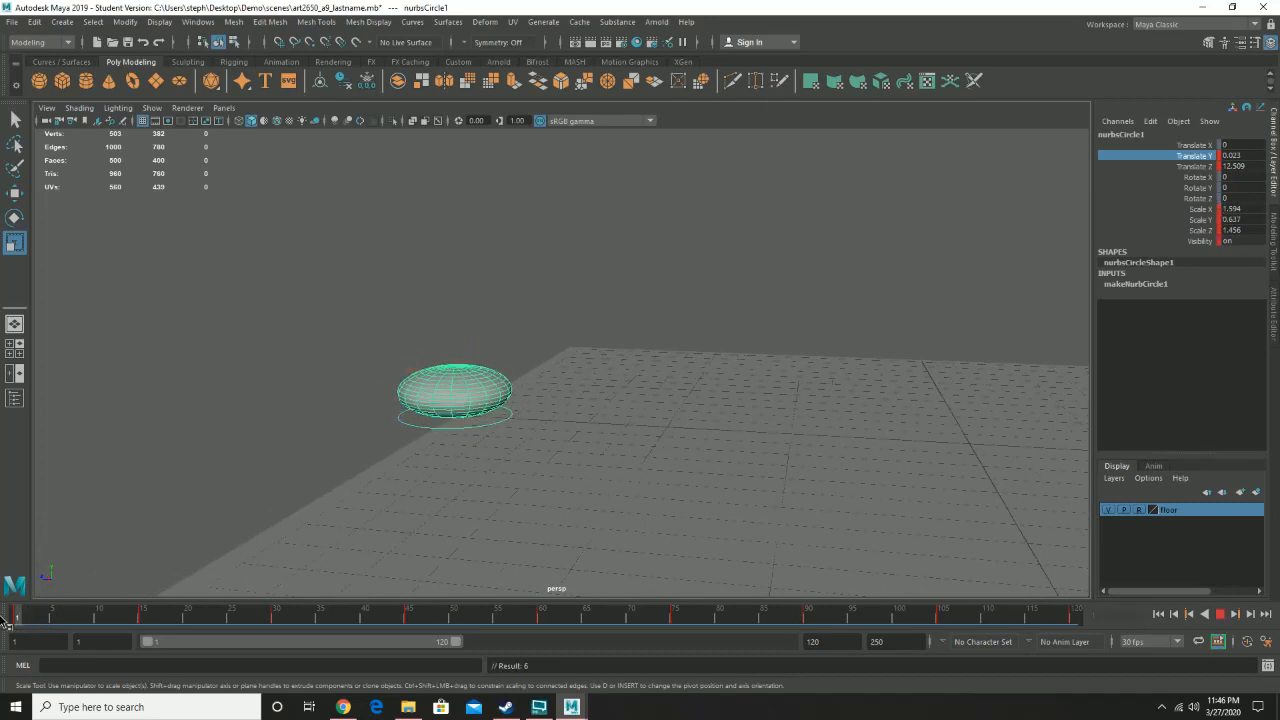
# - Play back the animation to review the squash, then stop it
pyautogui.click(1220, 615)
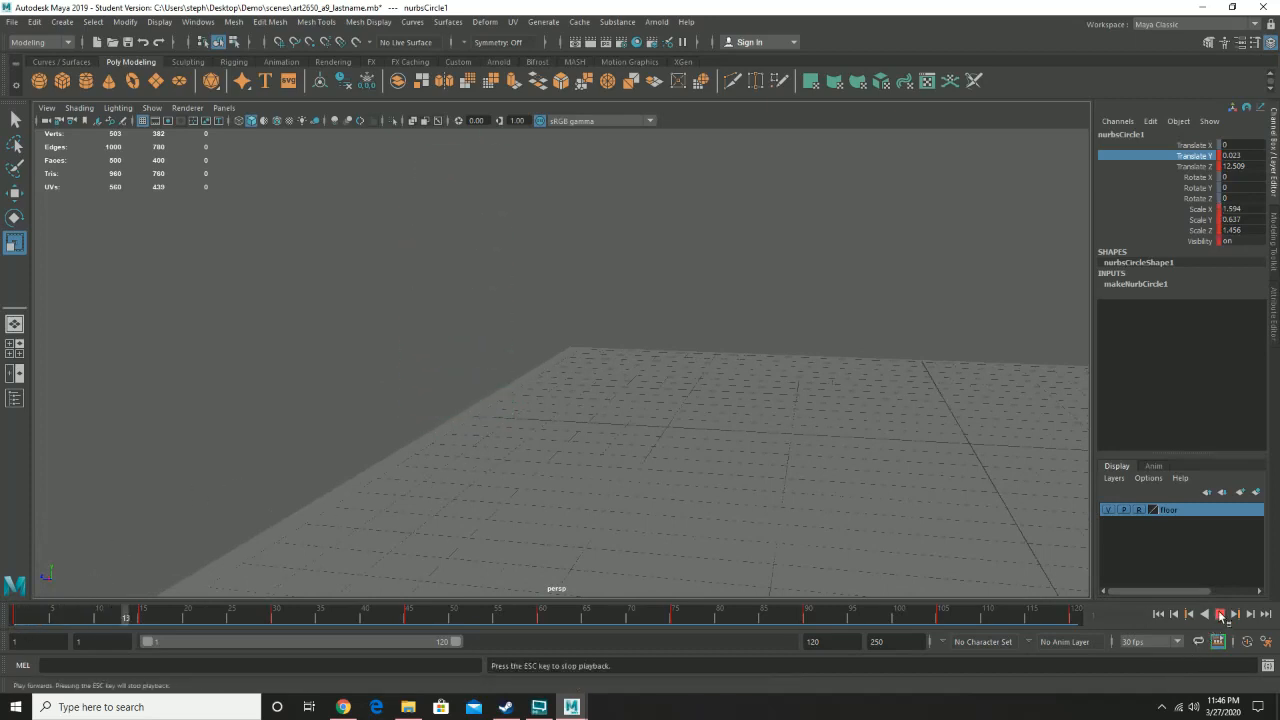
pyautogui.keyDown('alt'); pyautogui.moveTo(735, 389); pyautogui.dragTo(700, 401, button='middle'); pyautogui.keyUp('alt')
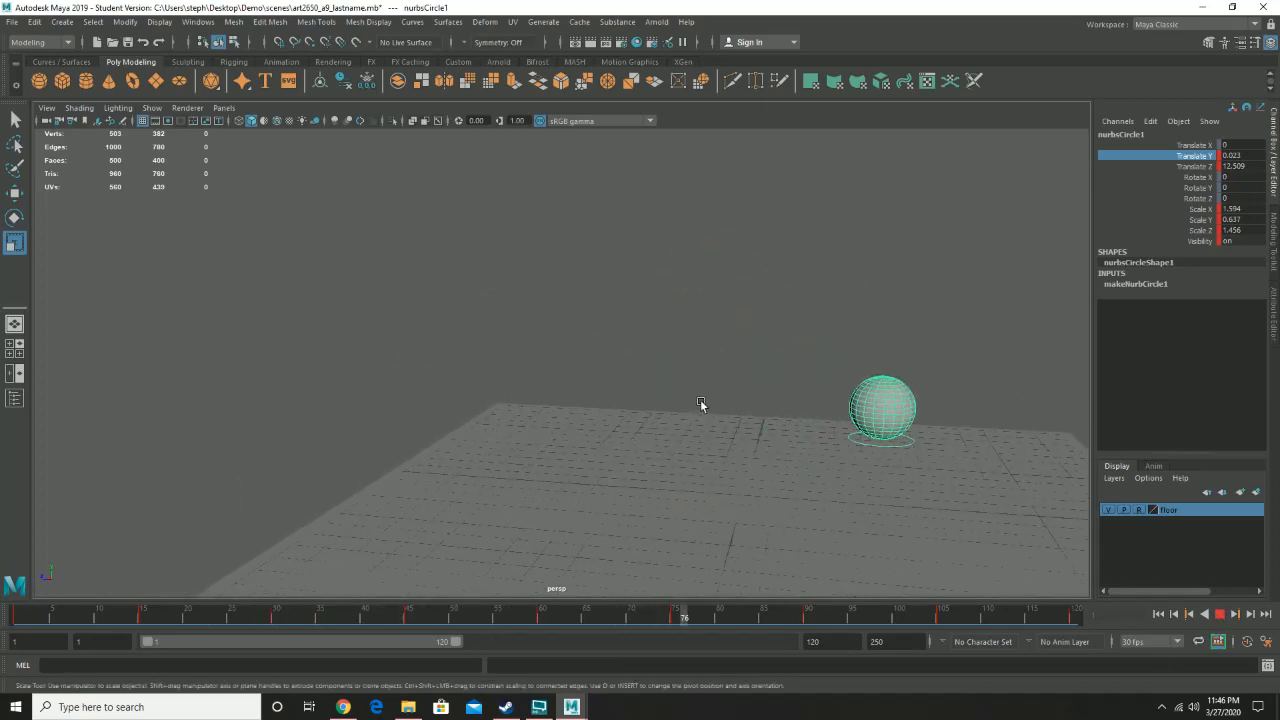
pyautogui.click(1220, 615)
# - At frame 30, squash the circle control to about 1.58 X, 0.52 Y and 1.51 Z scale and key it
pyautogui.moveTo(249, 621); pyautogui.dragTo(277, 617)
pyautogui.moveTo(481, 443); pyautogui.dragTo(483, 460)
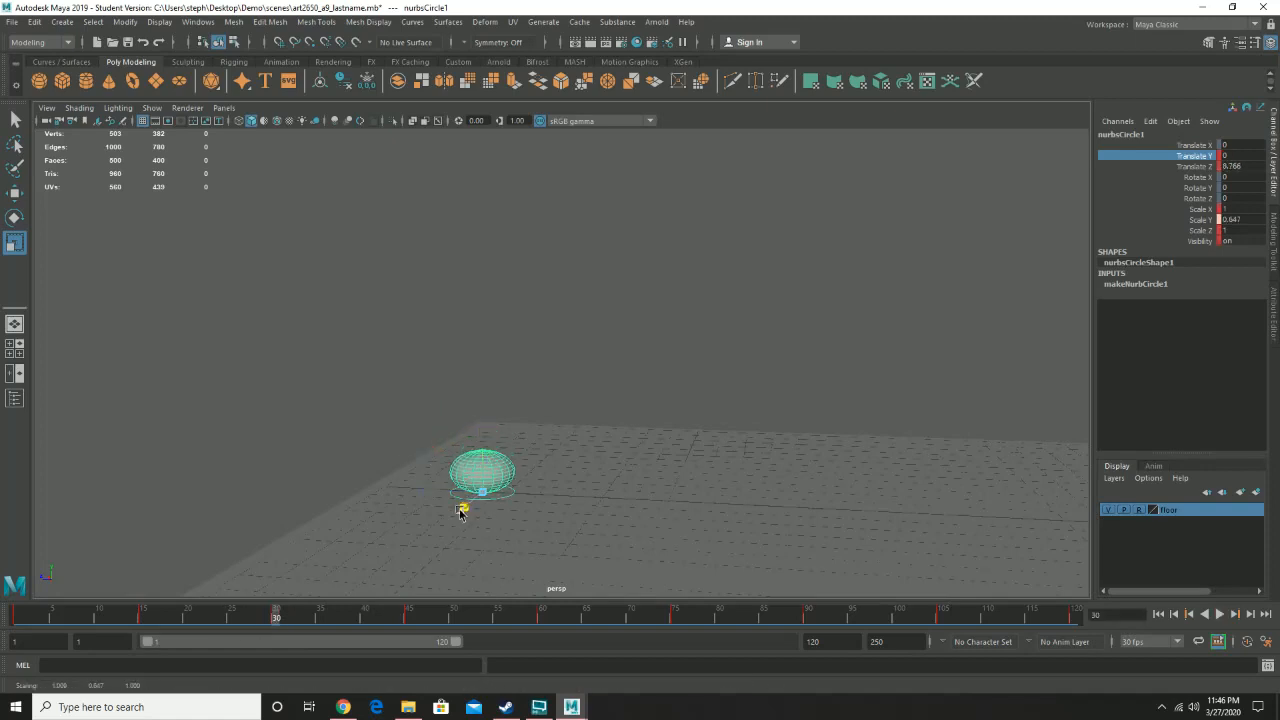
pyautogui.moveTo(461, 514); pyautogui.dragTo(426, 535)
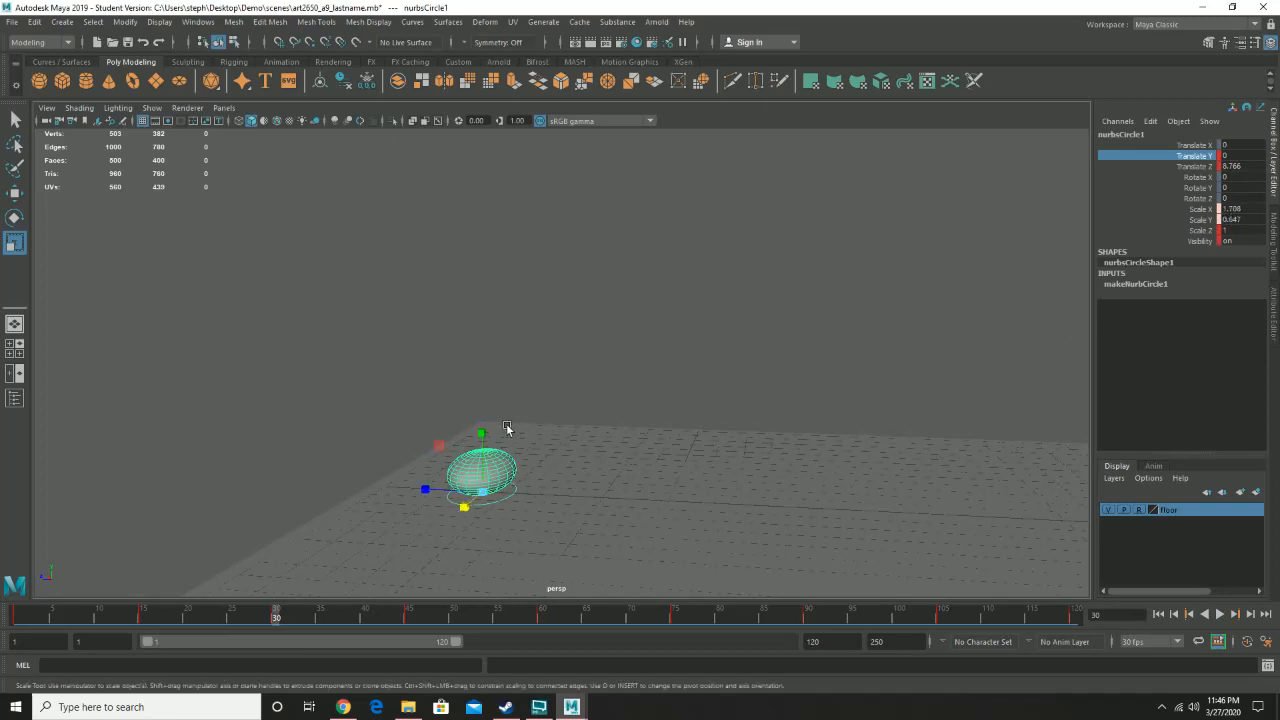
pyautogui.moveTo(479, 436); pyautogui.dragTo(479, 448)
pyautogui.moveTo(421, 486)
pyautogui.mouseDown()
pyautogui.moveTo(410, 488)
pyautogui.moveTo(472, 515)
pyautogui.moveTo(417, 492)
pyautogui.mouseUp()
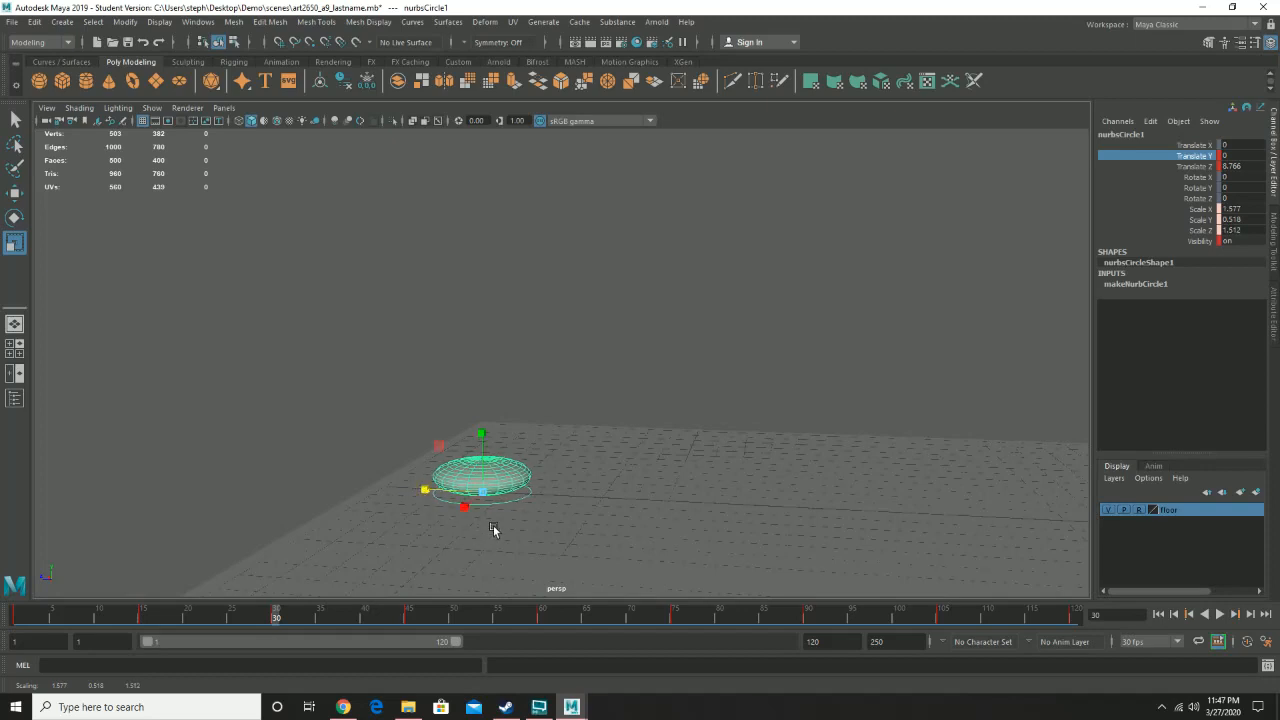
pyautogui.press('s')
# - At frame 60, squash the circle control to about 1.42 X, 0.77 Y and 1.25 Z scale
pyautogui.click(545, 619)
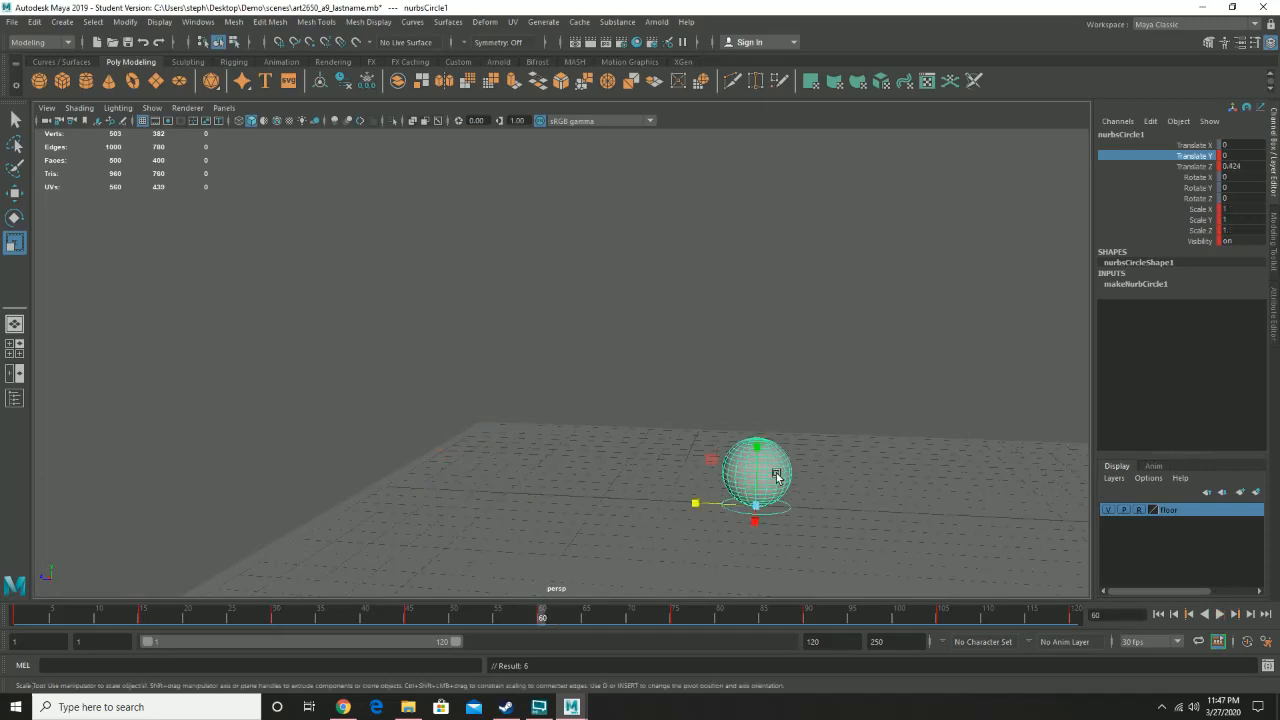
pyautogui.keyDown('alt'); pyautogui.moveTo(775, 477); pyautogui.dragTo(749, 460); pyautogui.keyUp('alt')
pyautogui.moveTo(734, 515); pyautogui.dragTo(717, 549)
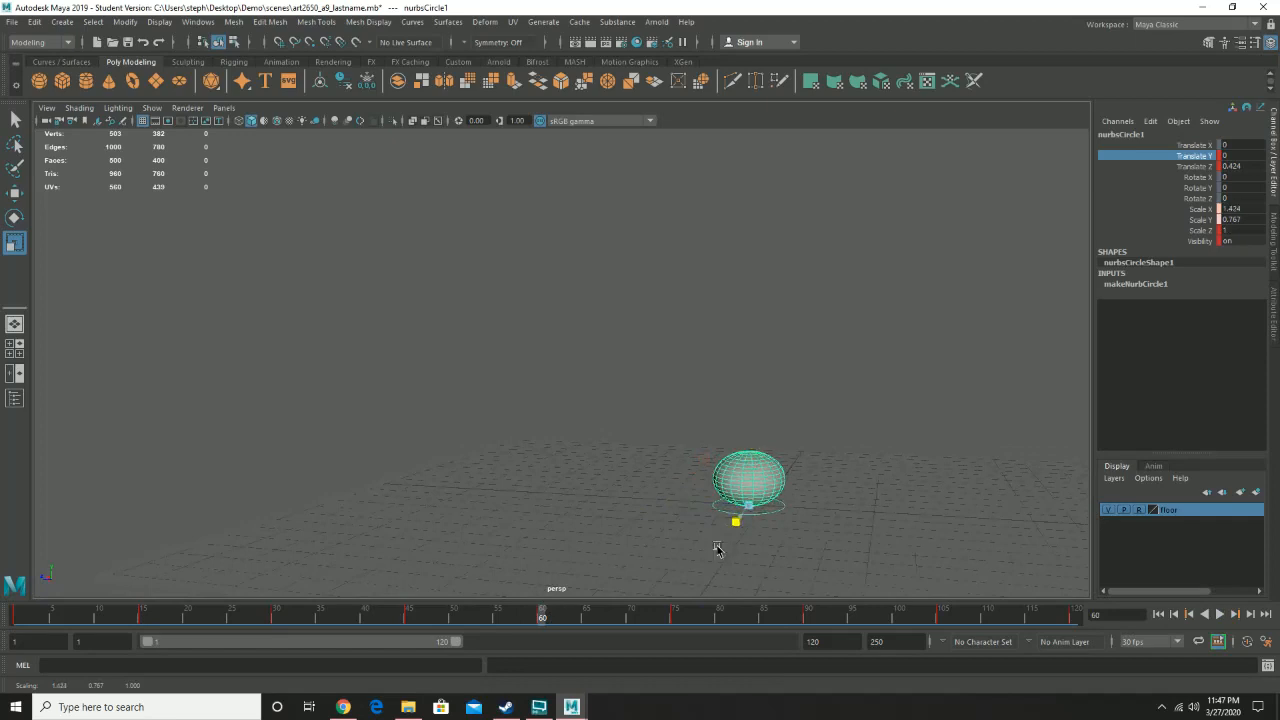
pyautogui.moveTo(687, 503); pyautogui.dragTo(671, 508)
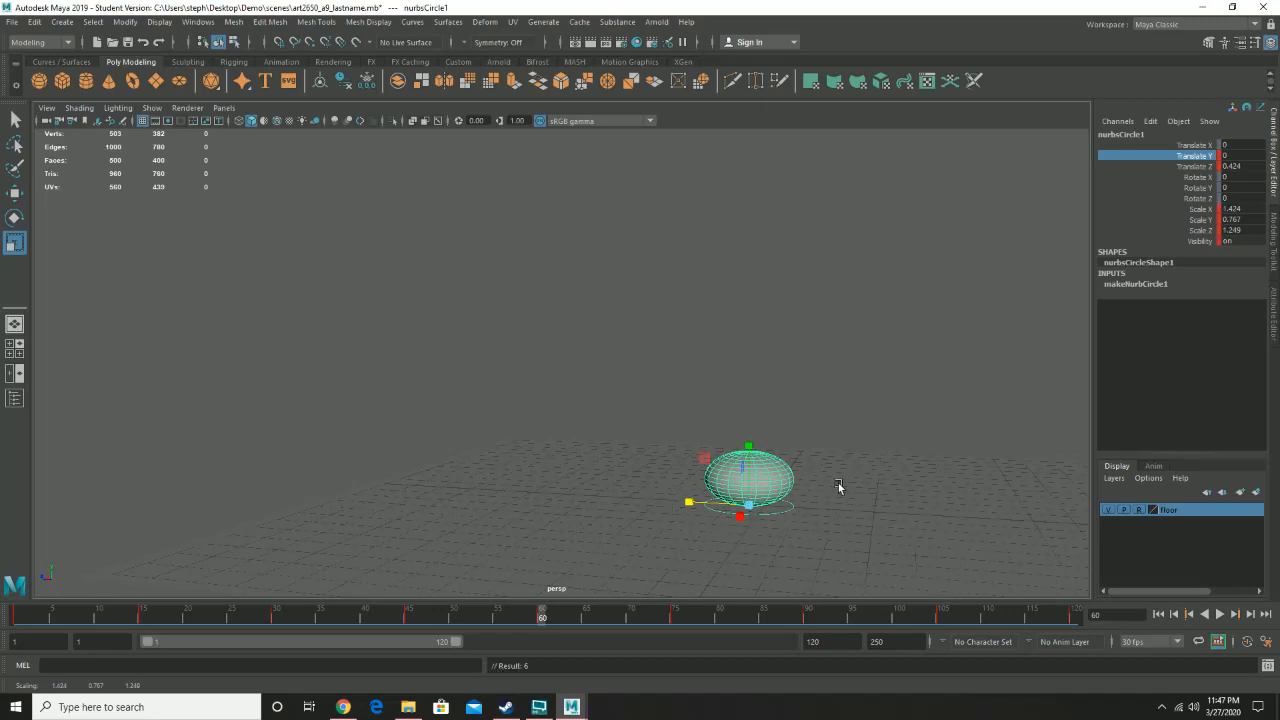
pyautogui.keyDown('alt'); pyautogui.moveTo(889, 496); pyautogui.dragTo(835, 493); pyautogui.keyUp('alt')
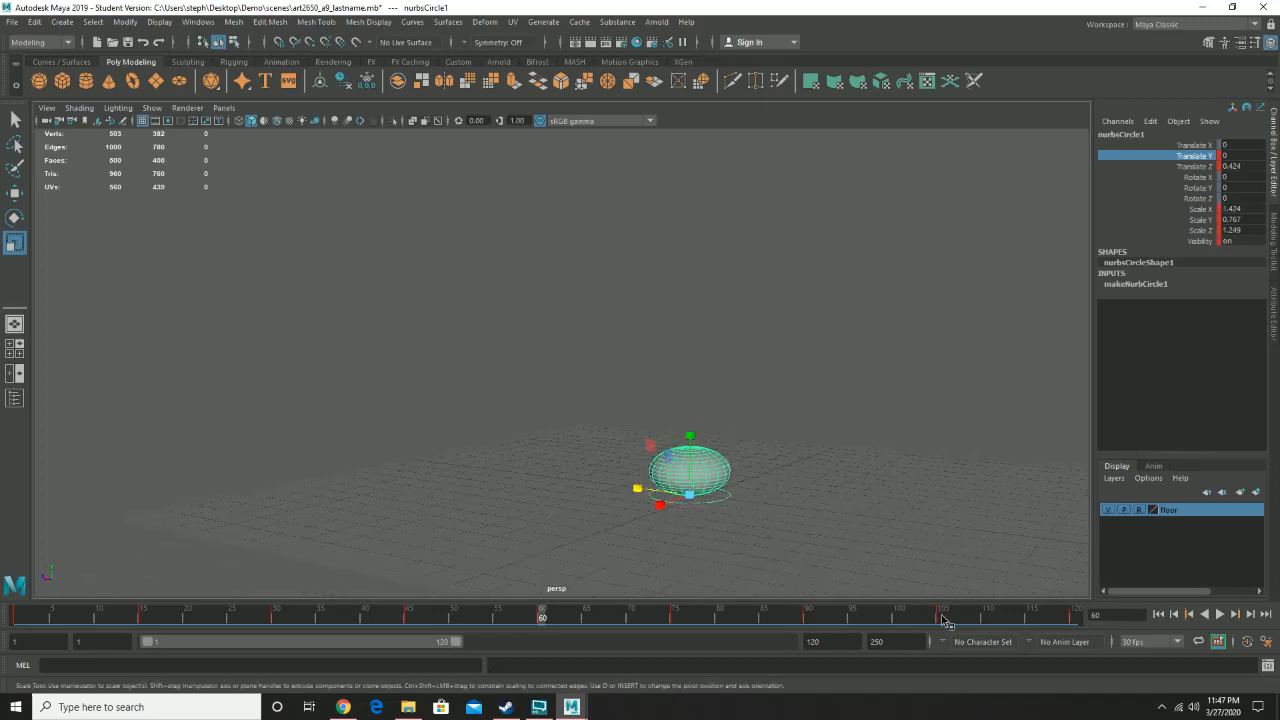
# - Review the control at frames 105 and 120, then play back the animation and stop it
pyautogui.click(943, 618)
pyautogui.keyDown('alt'); pyautogui.moveTo(1040, 450); pyautogui.dragTo(903, 443); pyautogui.keyUp('alt')
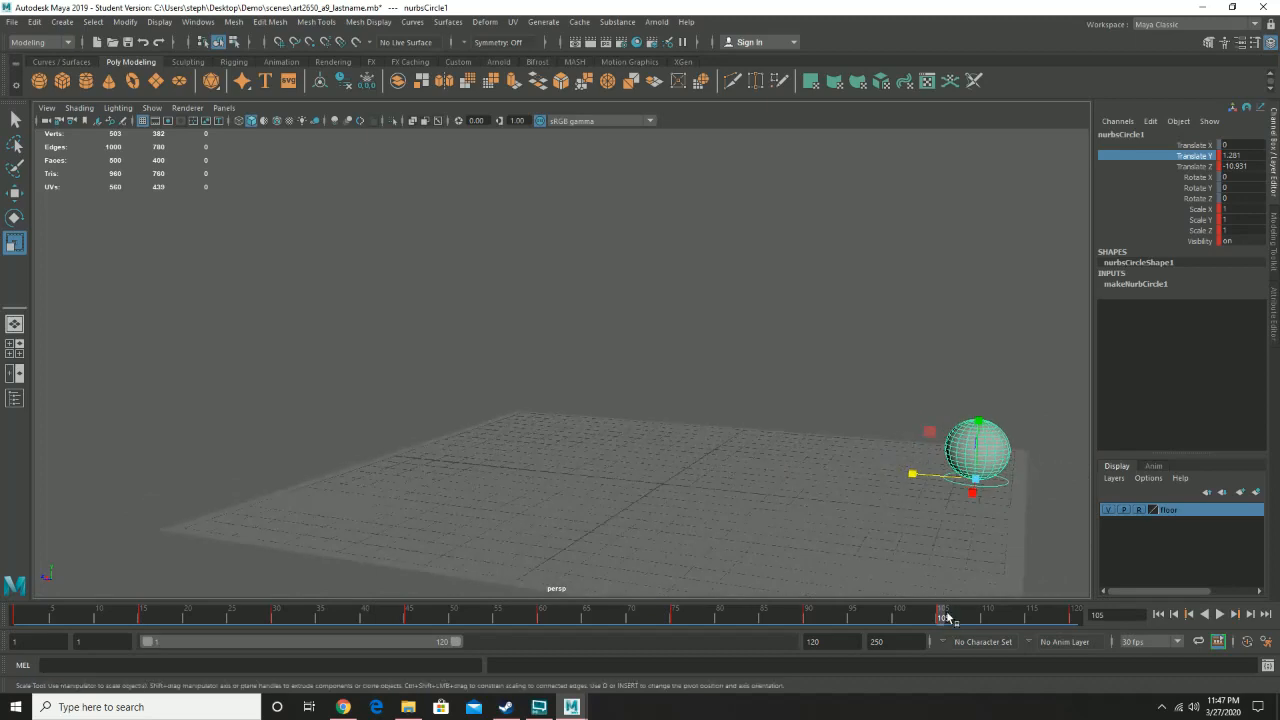
pyautogui.moveTo(945, 618); pyautogui.dragTo(875, 645)
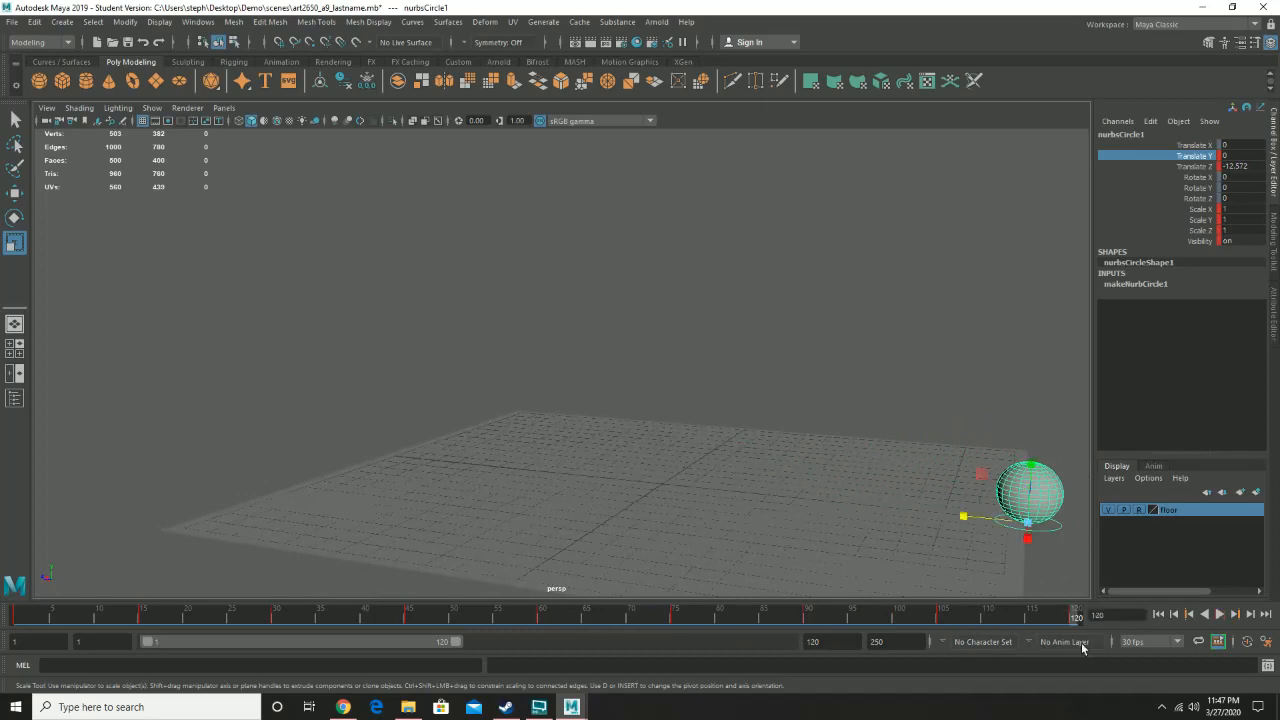
pyautogui.keyDown('alt'); pyautogui.moveTo(892, 524); pyautogui.dragTo(868, 525); pyautogui.keyUp('alt')
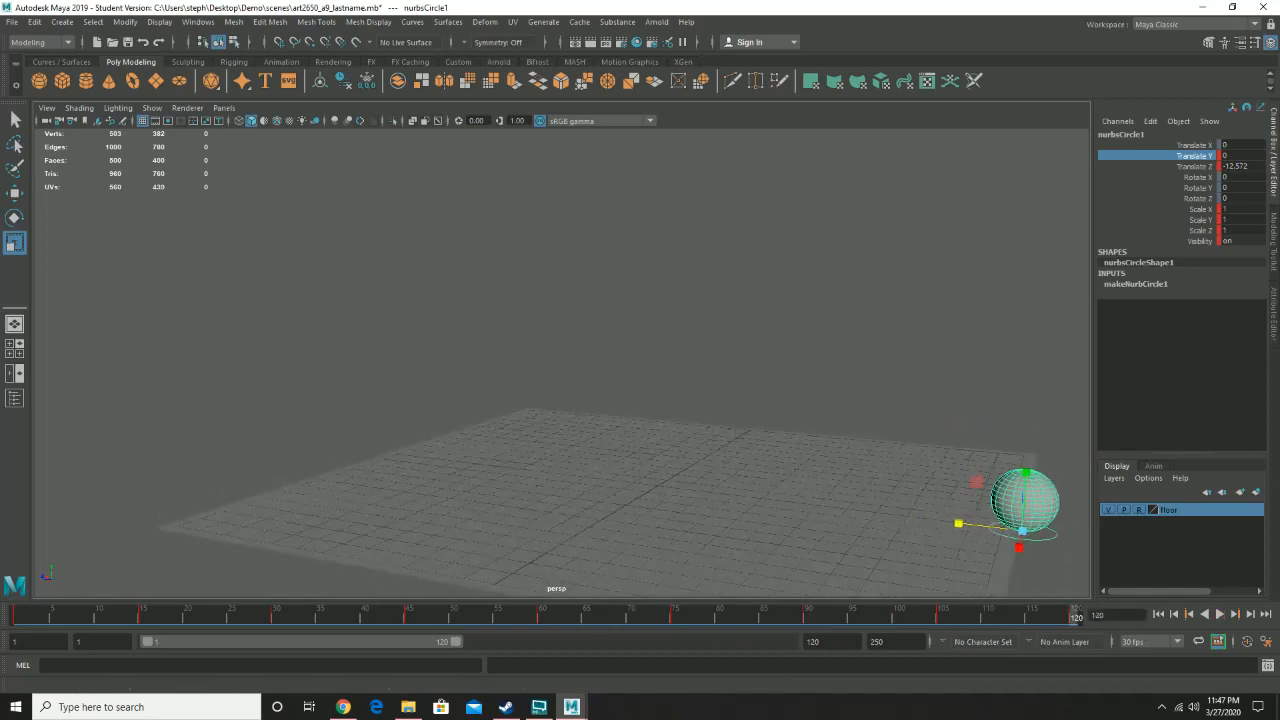
pyautogui.click(1220, 616)
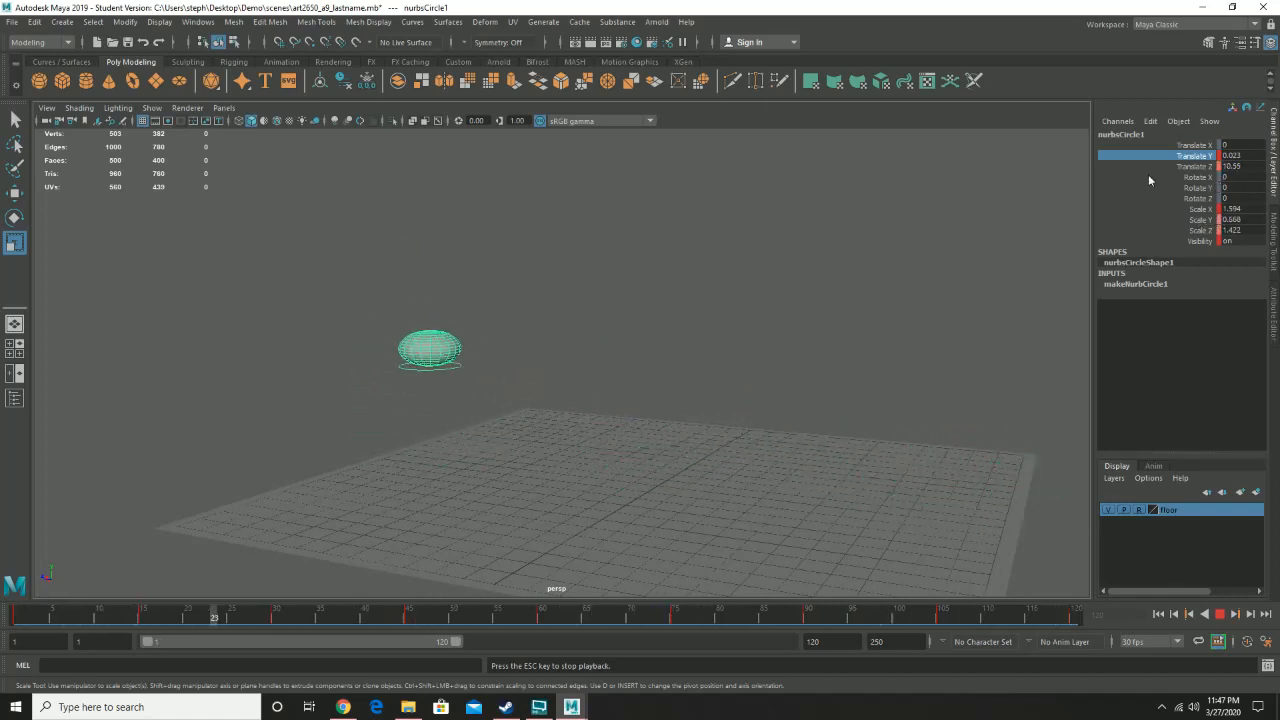
pyautogui.click(1220, 614)
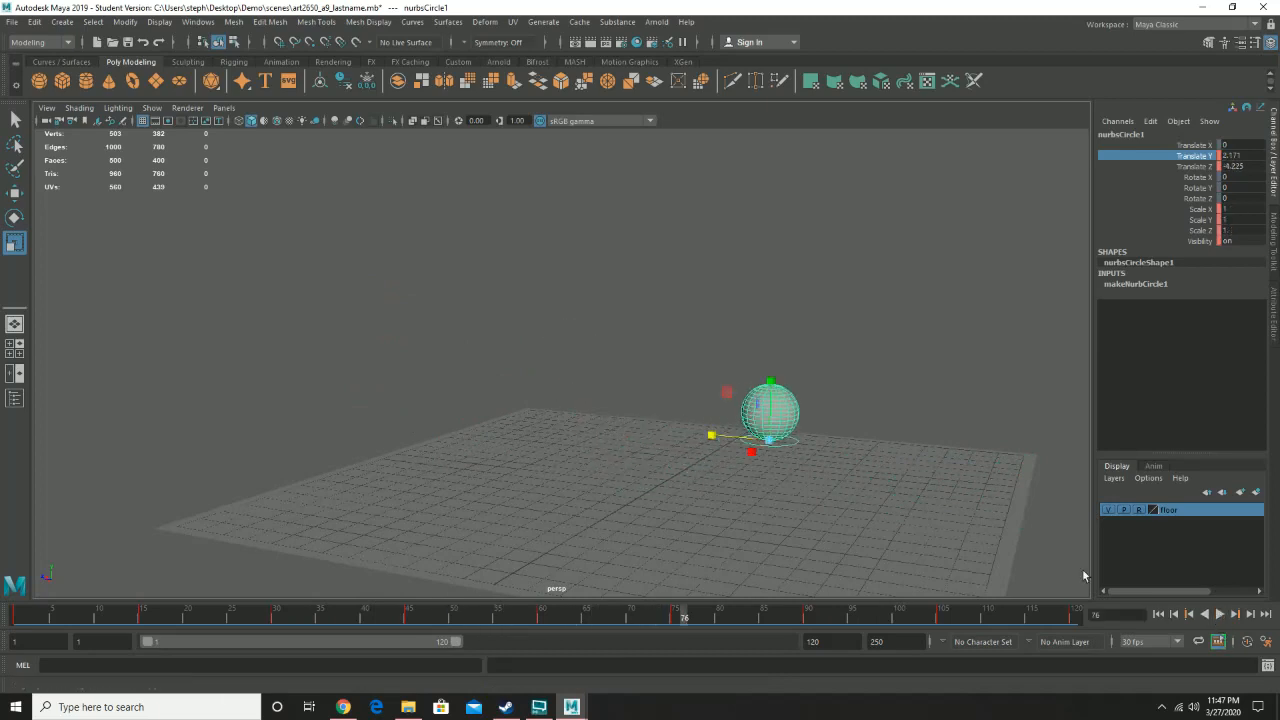
# - Select the sphere and play back the animation, returning to frame 1
pyautogui.click(818, 398)
pyautogui.click(784, 392)
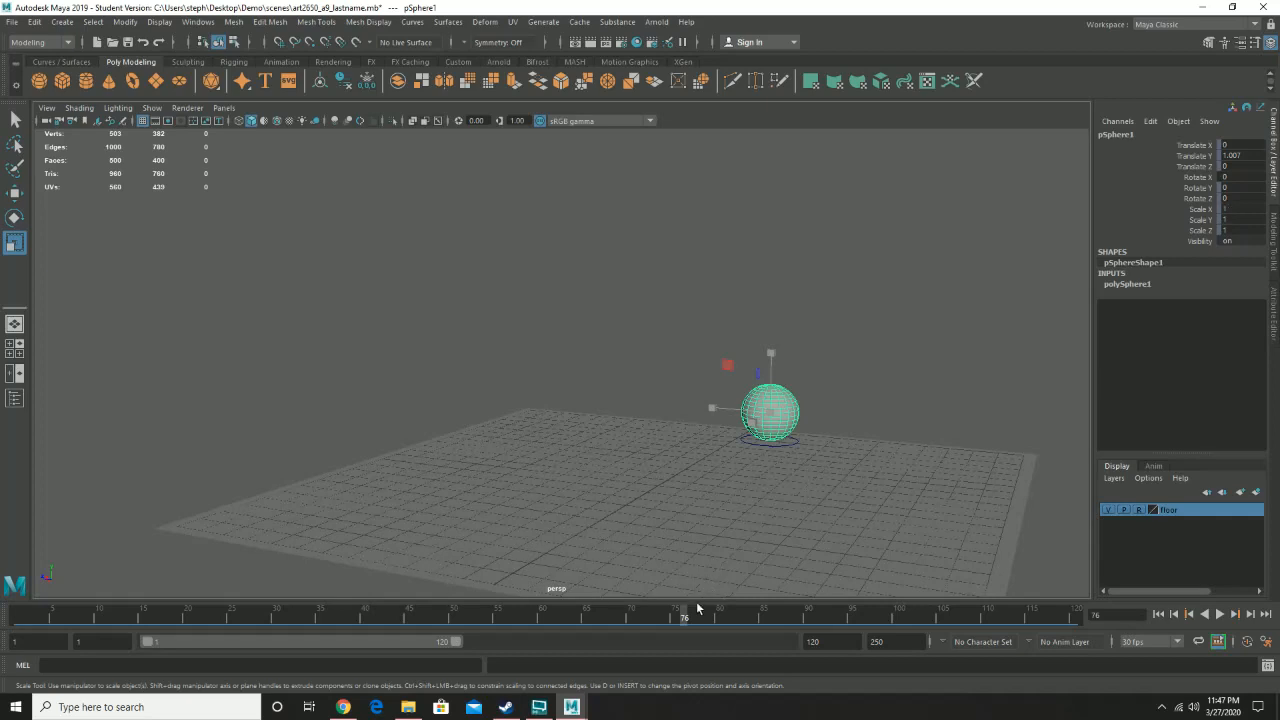
pyautogui.hotkey('alt', 'v')
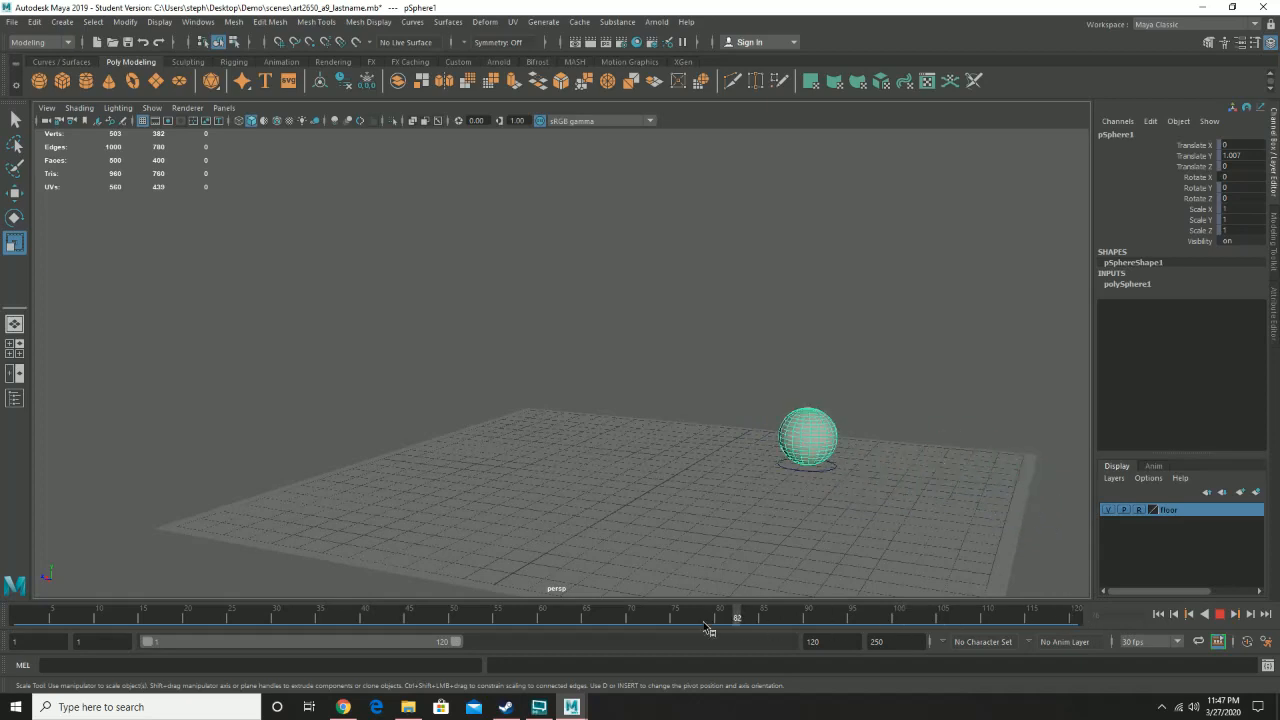
pyautogui.moveTo(705, 628); pyautogui.dragTo(1, 640)
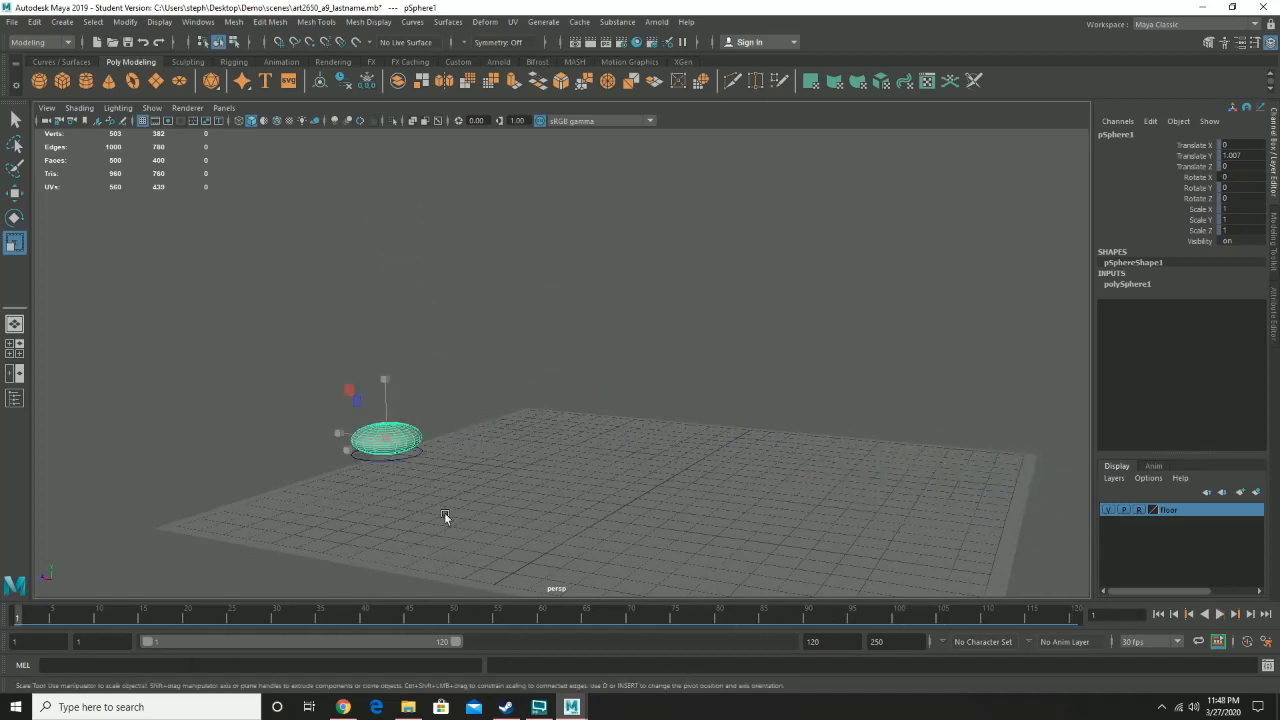
# - Reselect the circle control and play back the animation, then stop it
pyautogui.click(414, 457)
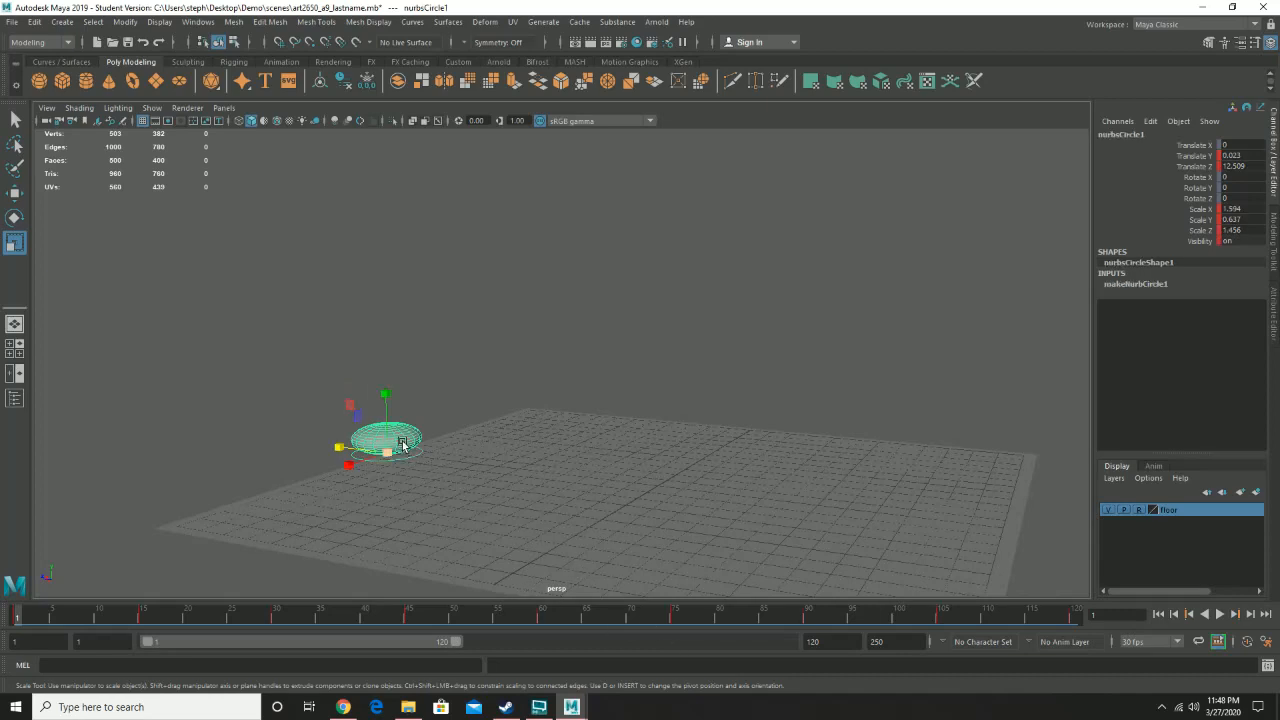
pyautogui.click(1220, 614)
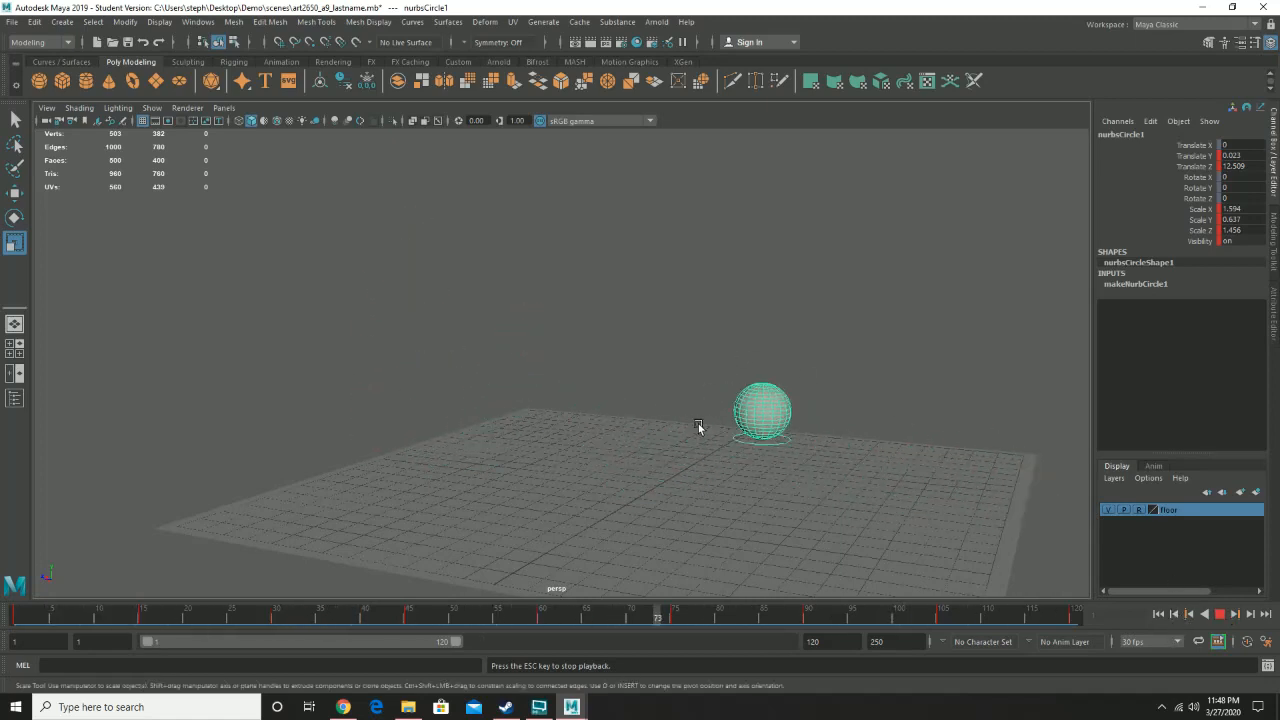
pyautogui.click(1220, 615)
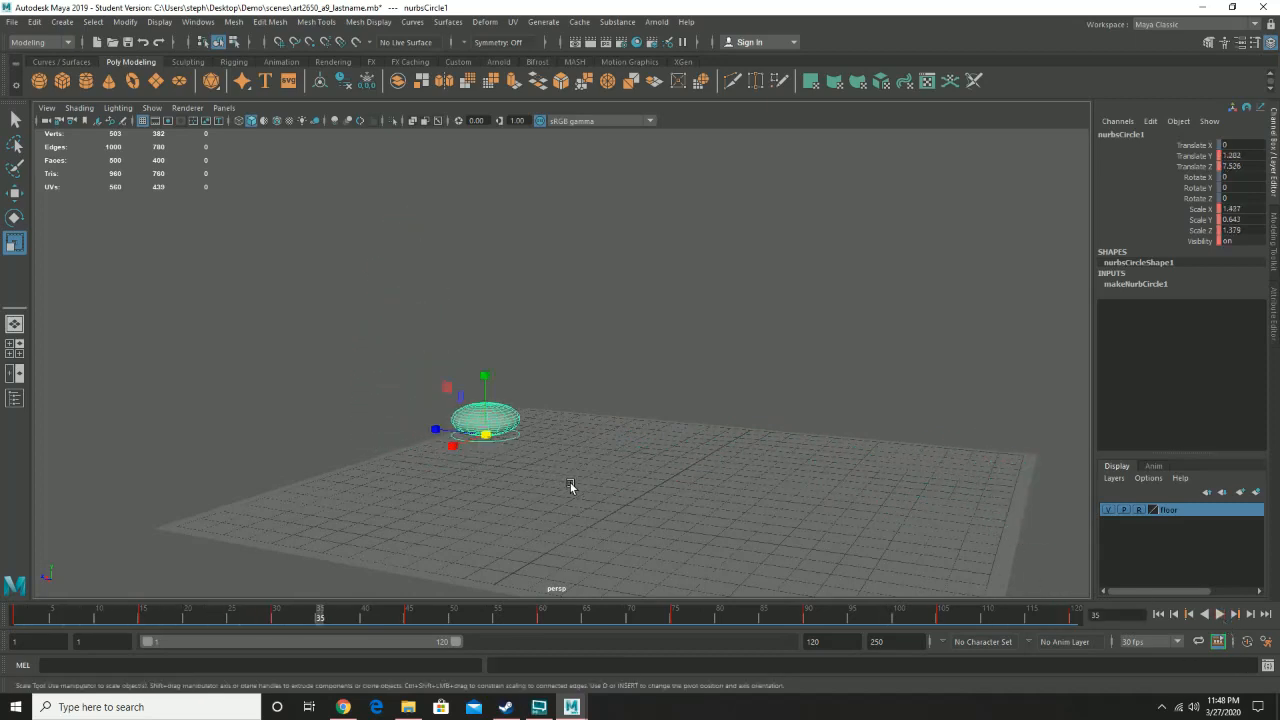
# - Select the sphere, switch to the Rotate tool, and go to frame 1
pyautogui.click(505, 422)
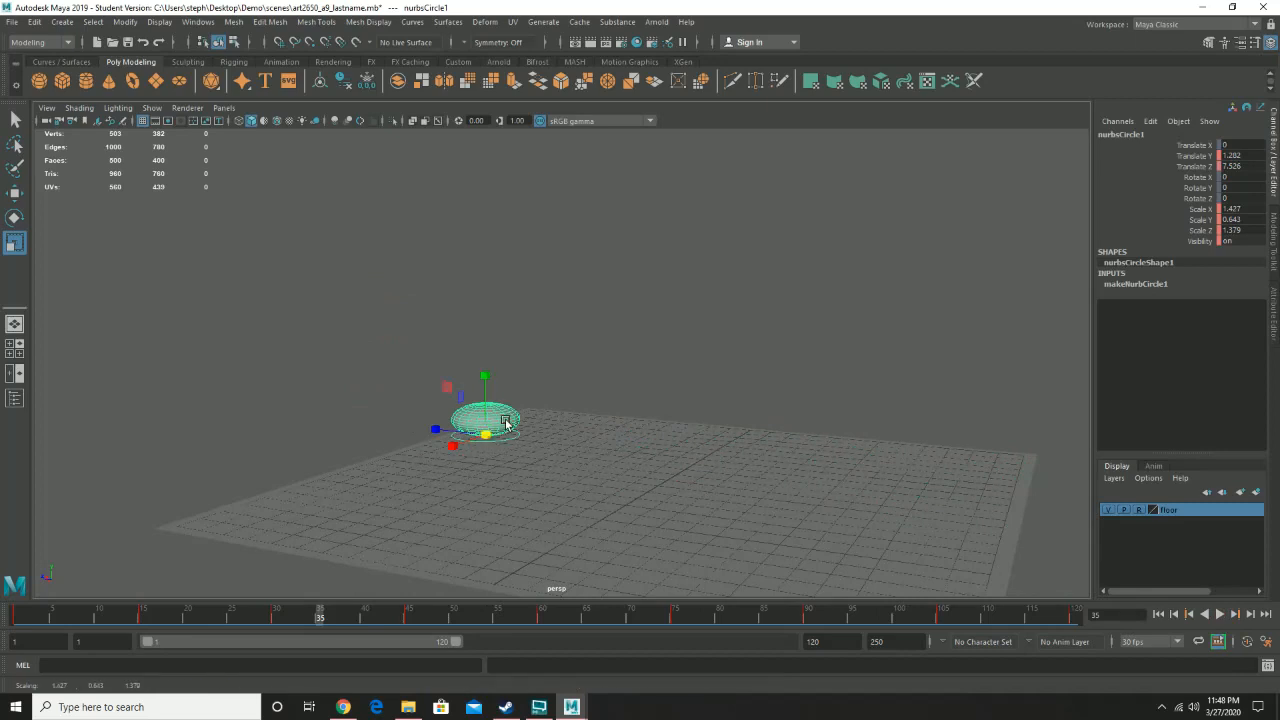
pyautogui.click(505, 413)
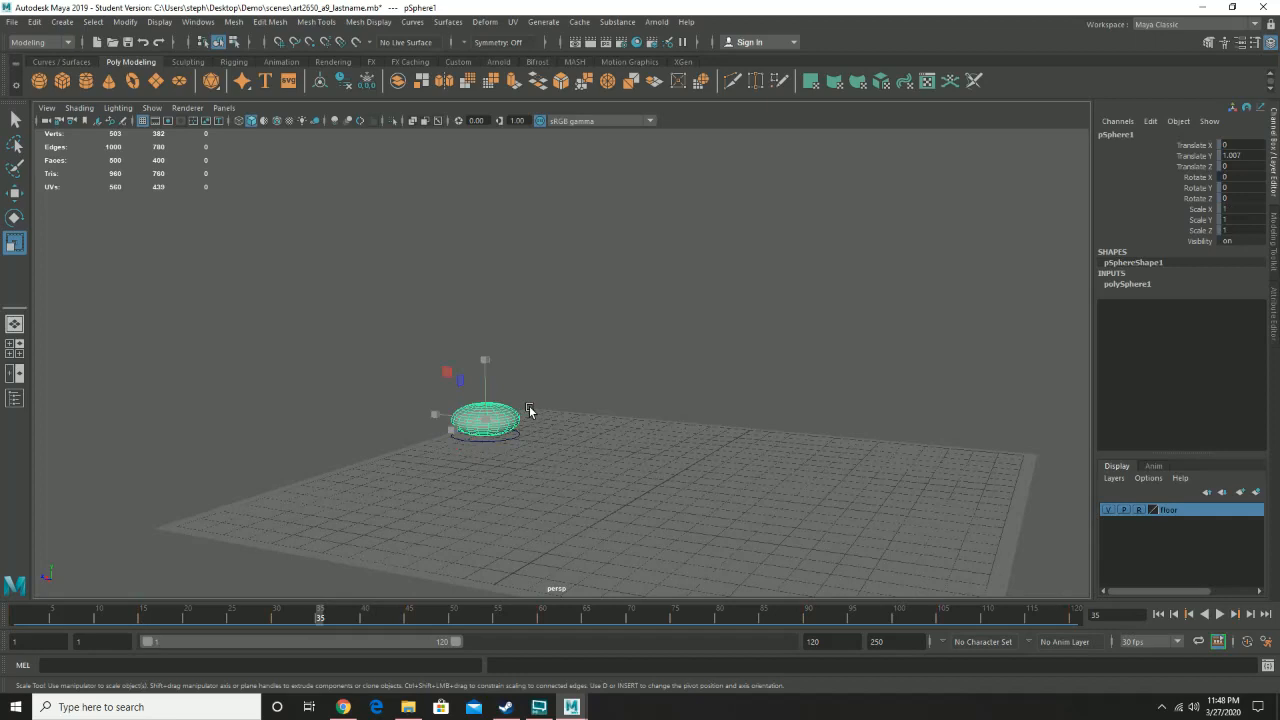
pyautogui.press('e')
pyautogui.keyDown('alt'); pyautogui.moveTo(522, 459); pyautogui.dragTo(549, 446); pyautogui.keyUp('alt')
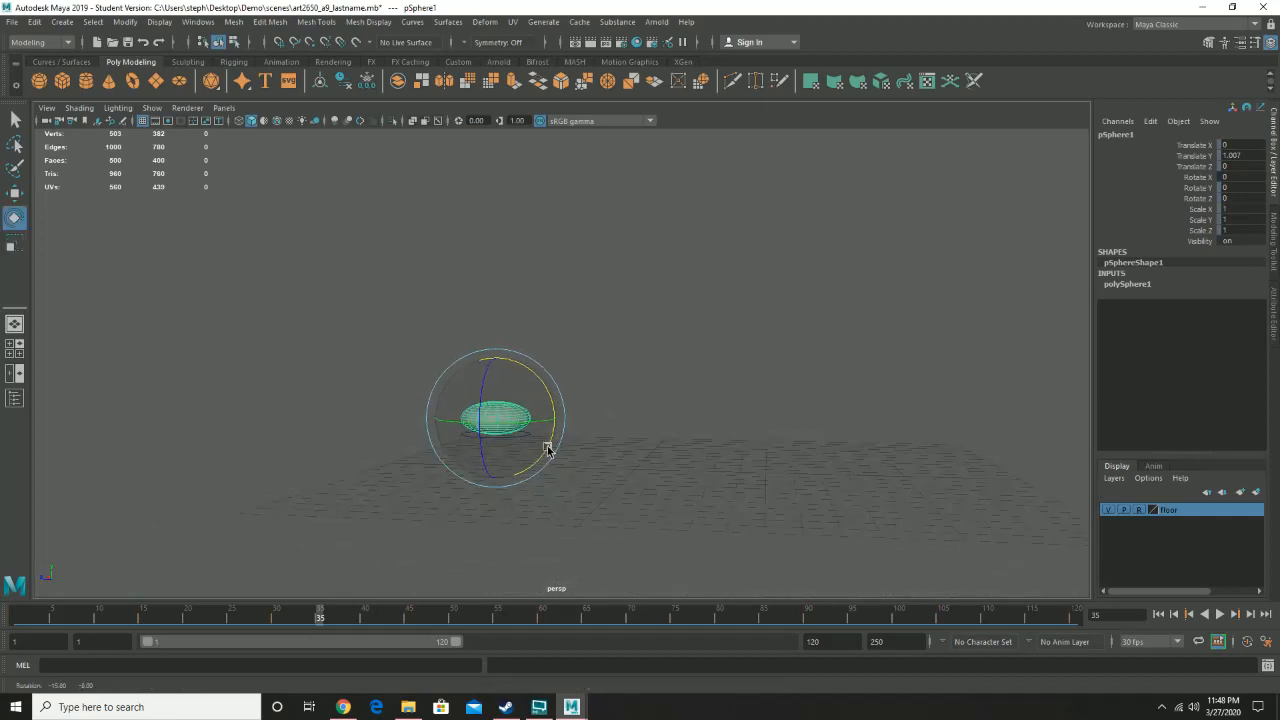
pyautogui.moveTo(686, 406)
pyautogui.keyDown('alt'); pyautogui.mouseDown()
pyautogui.moveTo(620, 423)
pyautogui.moveTo(575, 416)
pyautogui.moveTo(626, 351)
pyautogui.moveTo(684, 425)
pyautogui.mouseUp(); pyautogui.keyUp('alt')
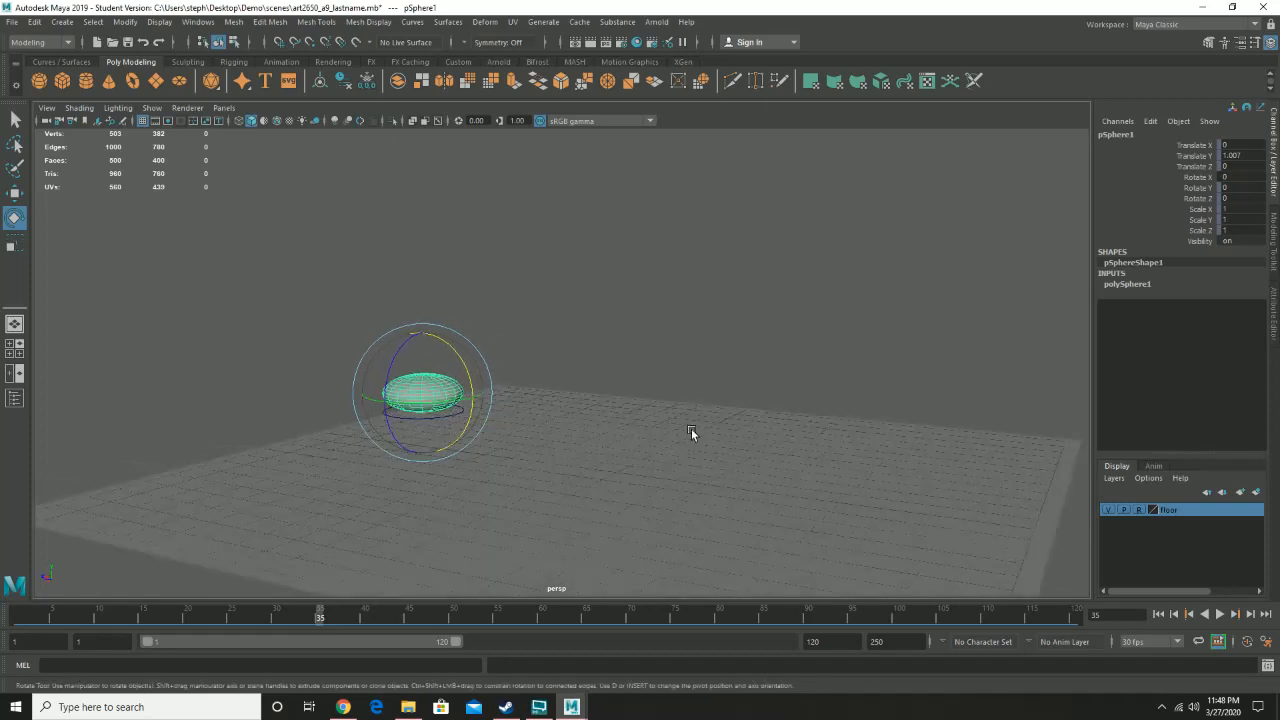
pyautogui.moveTo(37, 617); pyautogui.dragTo(15, 618)
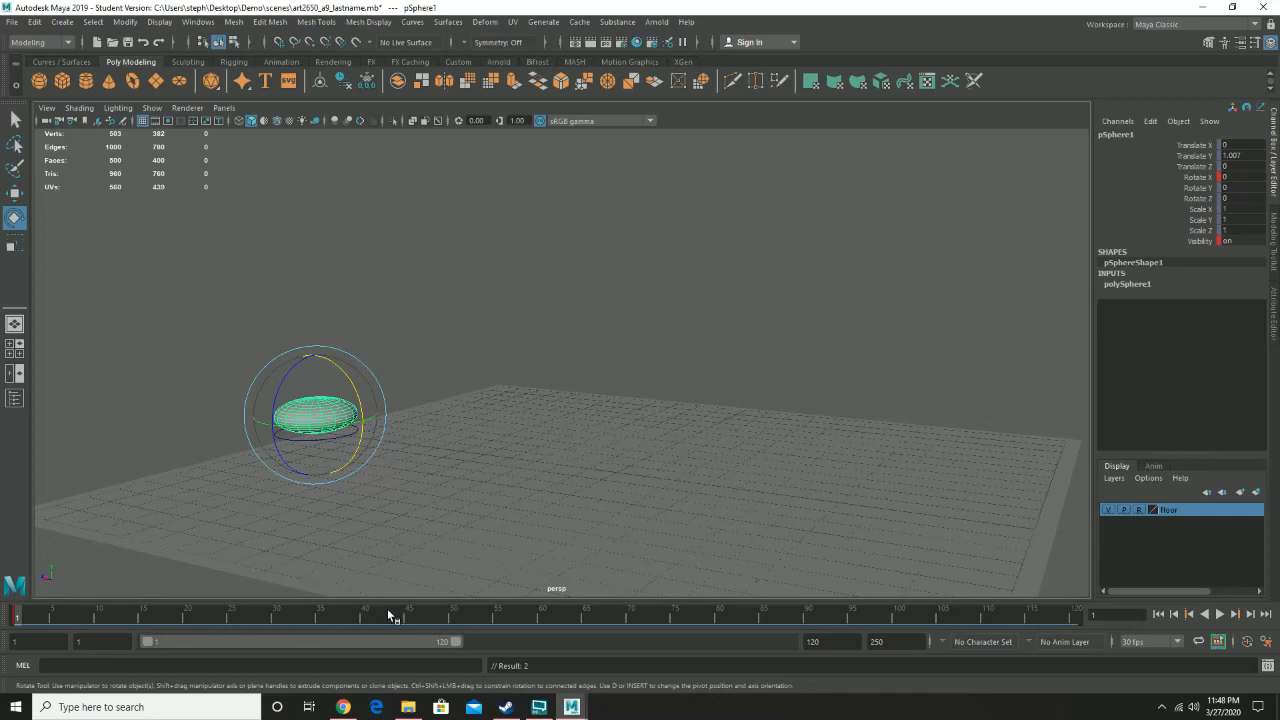
# - At frame 120, rotate the sphere forward around its X axis
pyautogui.click(1075, 618)
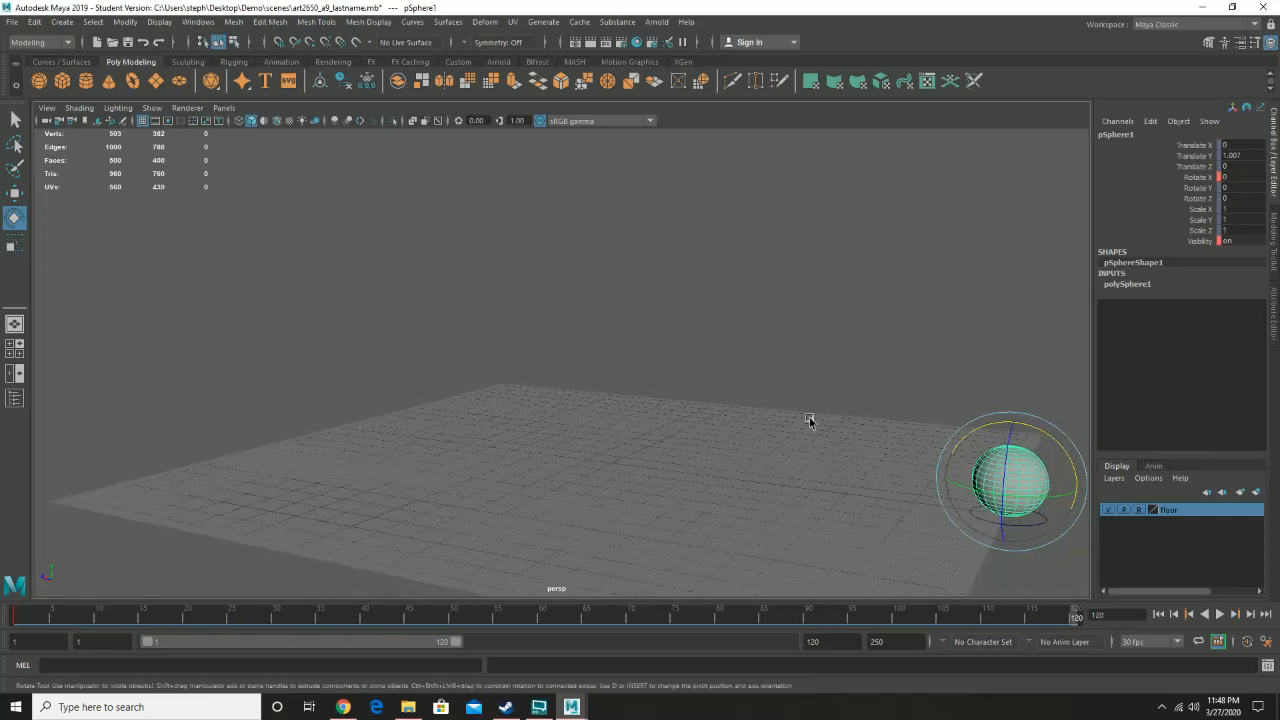
pyautogui.keyDown('alt'); pyautogui.moveTo(809, 419); pyautogui.dragTo(705, 419, button='middle'); pyautogui.keyUp('alt')
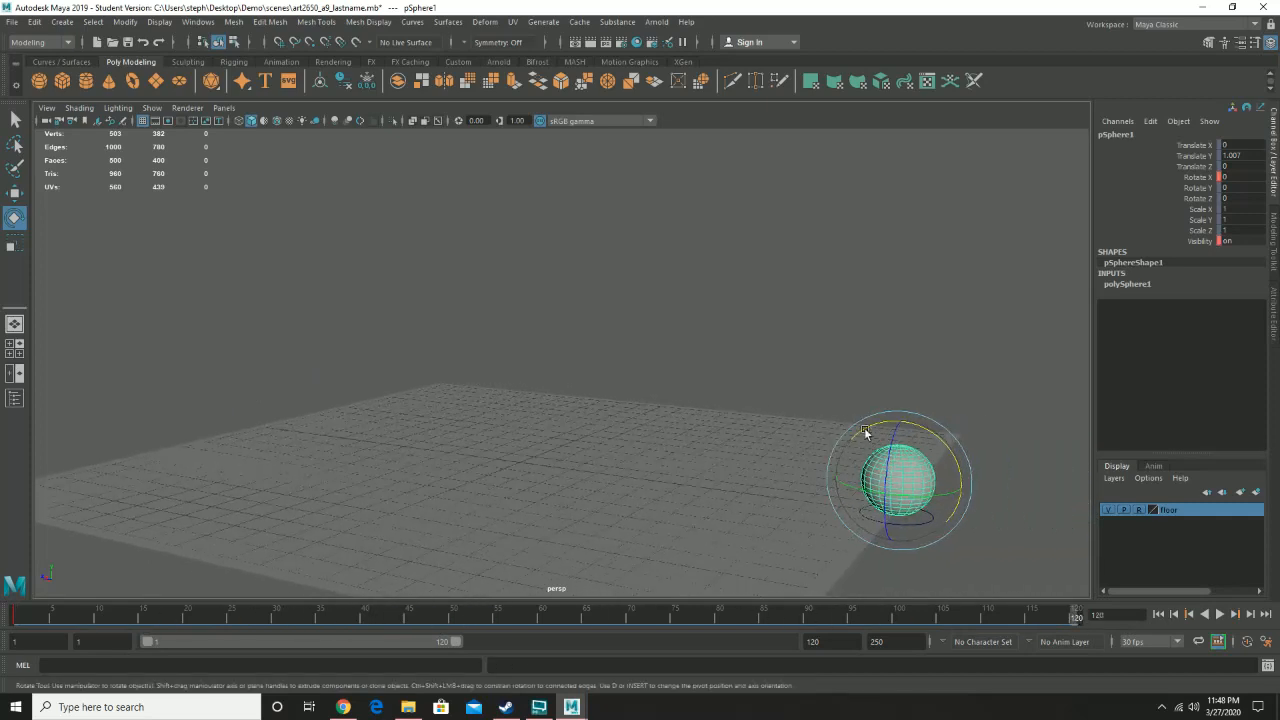
pyautogui.moveTo(945, 441); pyautogui.dragTo(812, 560)
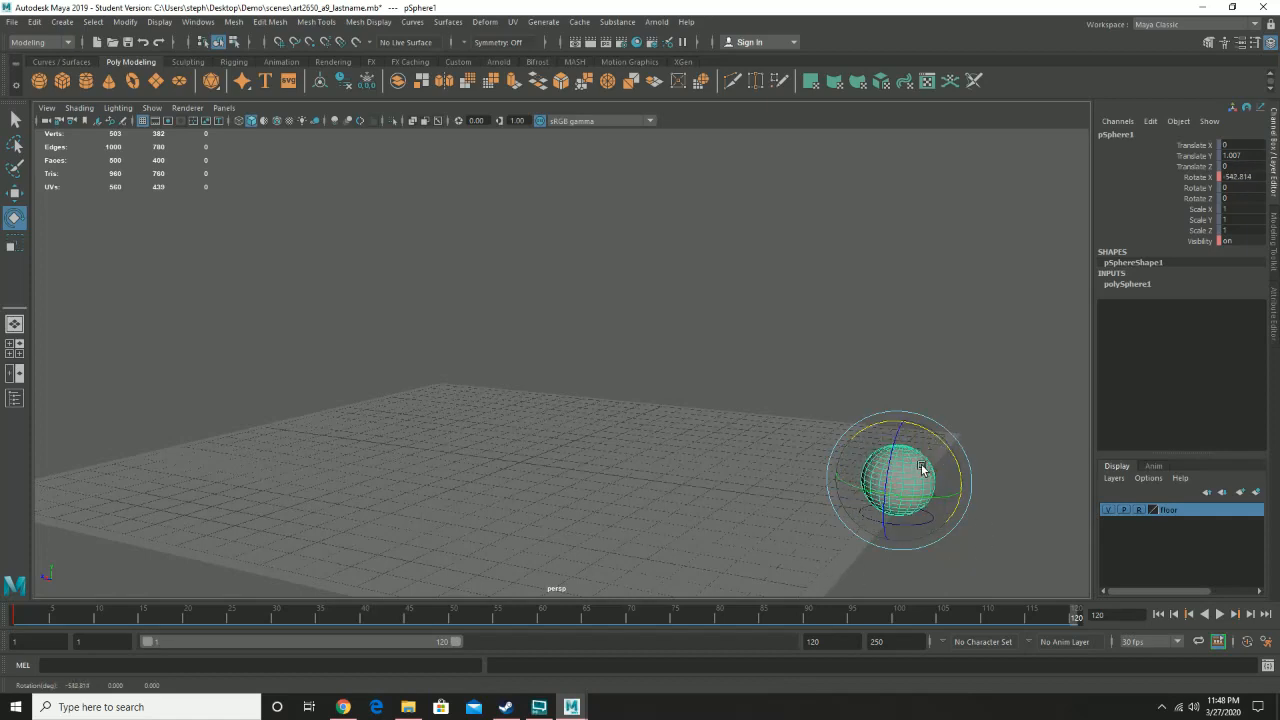
# - Set the sphere's Rotate X to about 900.654 and continue past the student-version file notice
pyautogui.click(1203, 177)
pyautogui.moveTo(946, 266); pyautogui.dragTo(1098, 342, button='middle')
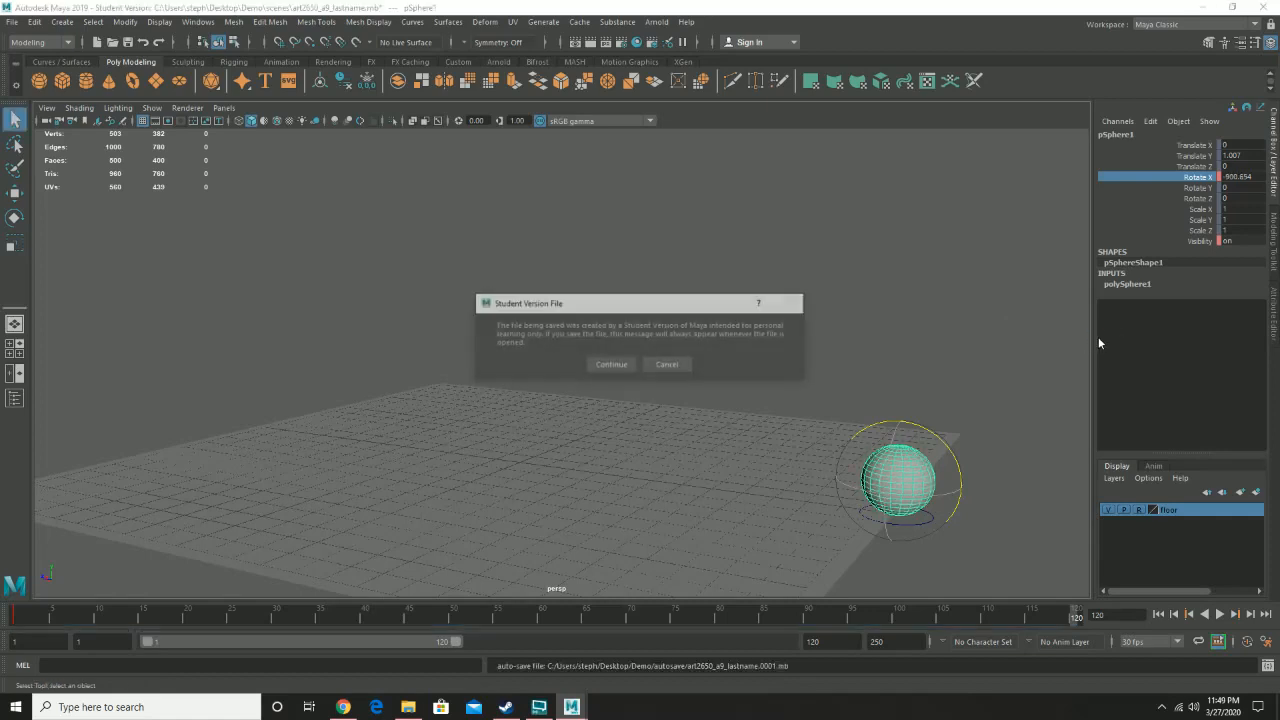
pyautogui.click(613, 366)
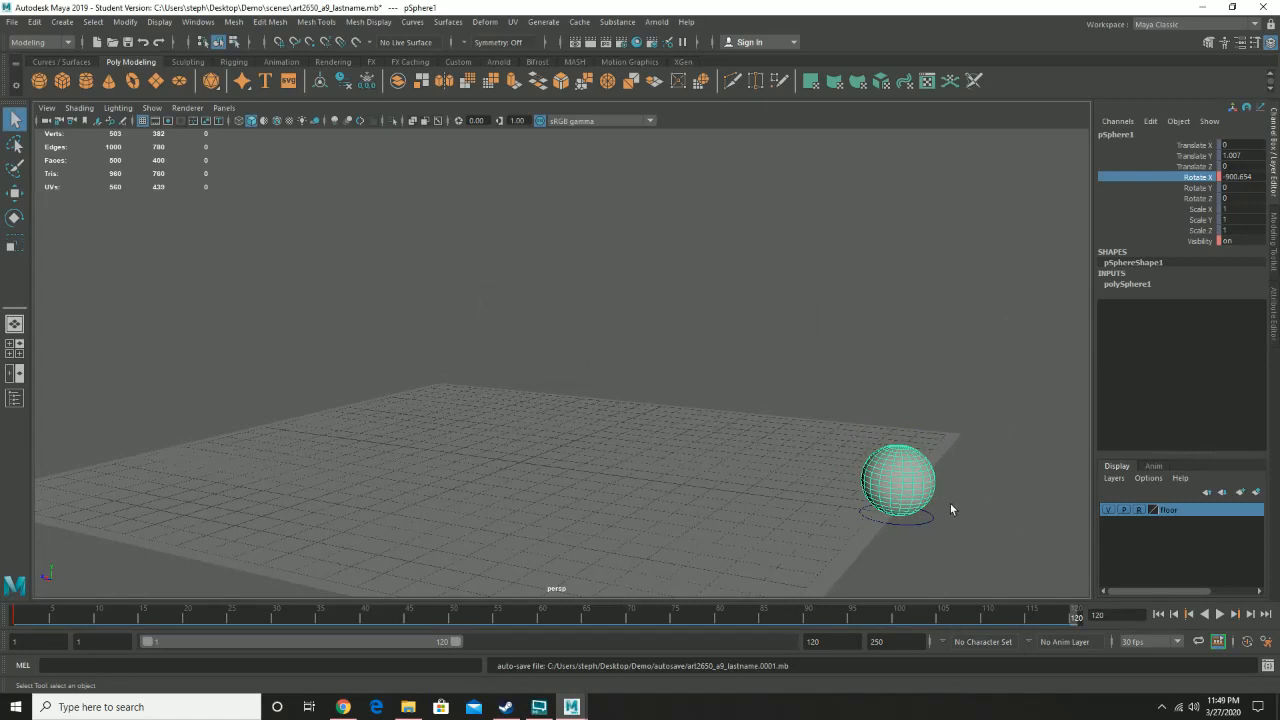
# - Play back the rolling sphere animation twice, stopping each time and returning to frame 1
pyautogui.click(1219, 614)
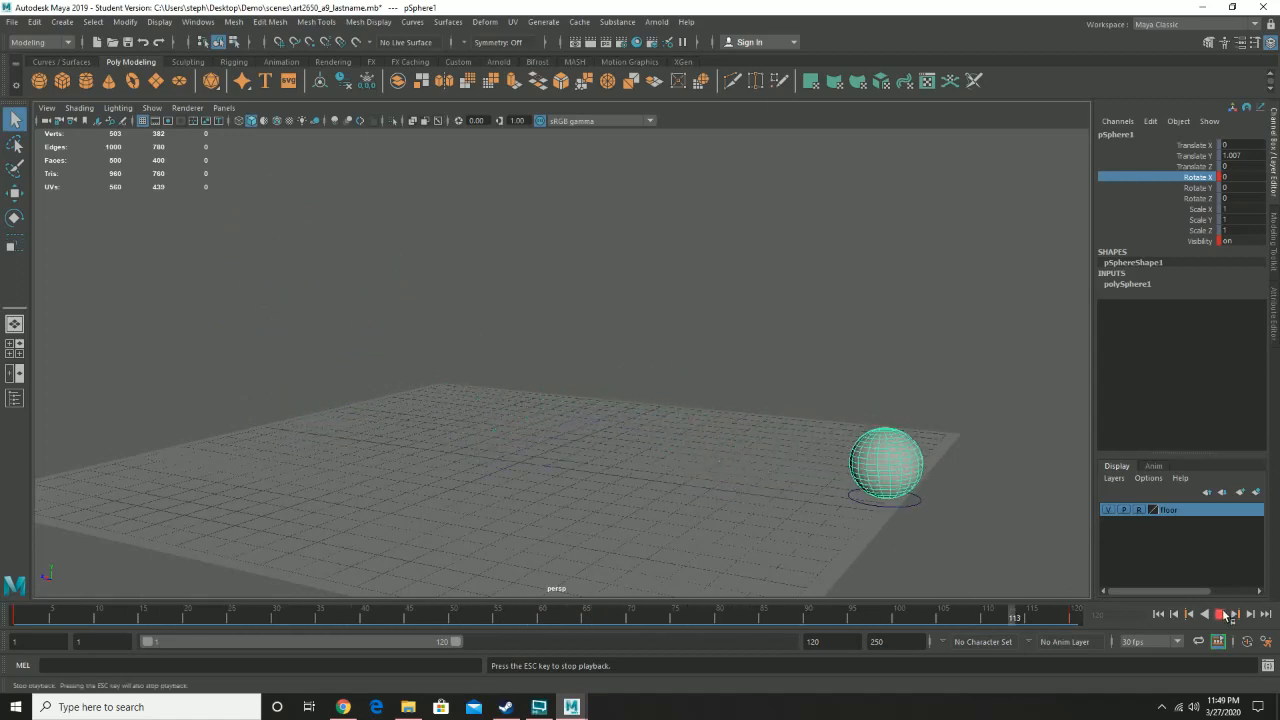
pyautogui.press('Escape')
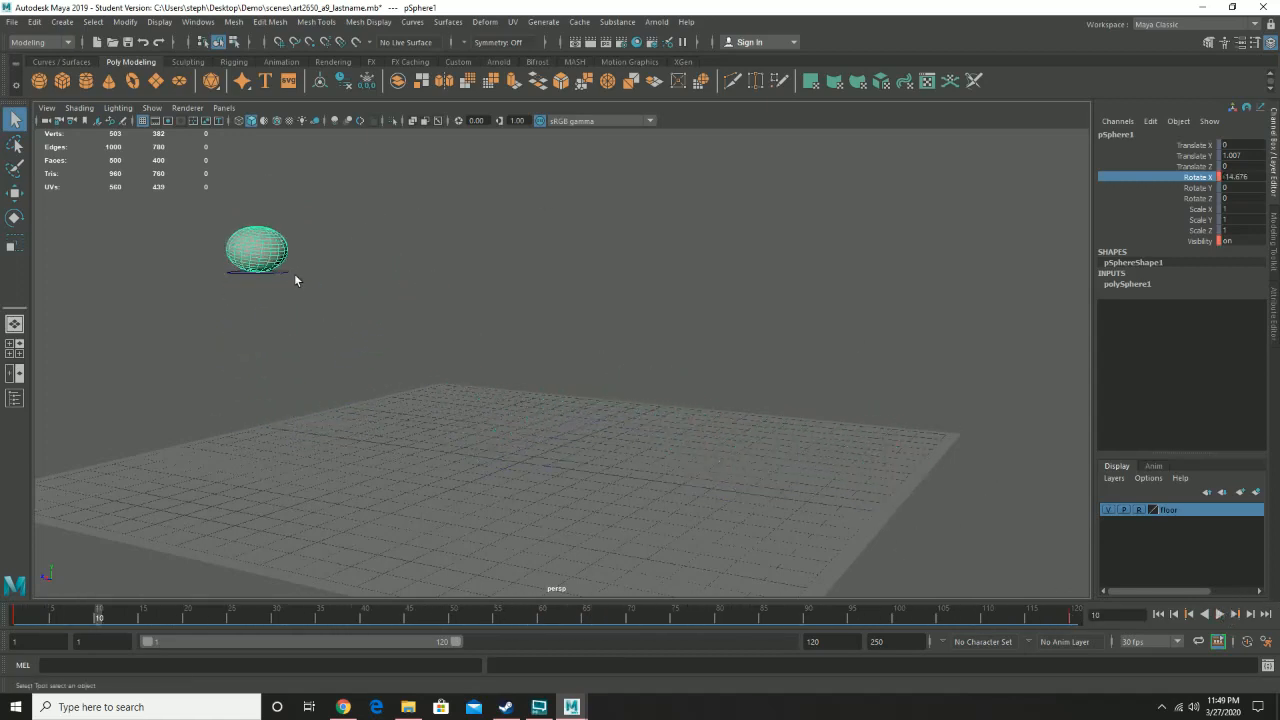
pyautogui.moveTo(34, 615); pyautogui.dragTo(4, 619)
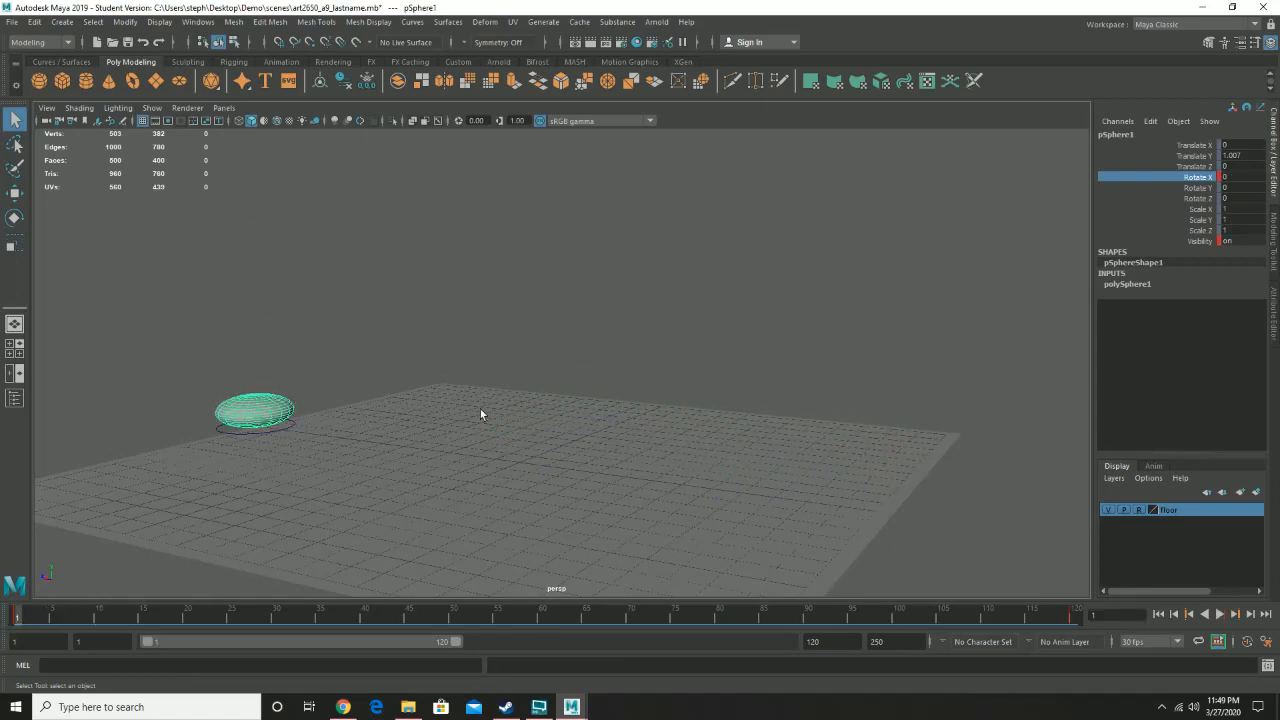
pyautogui.click(1219, 614)
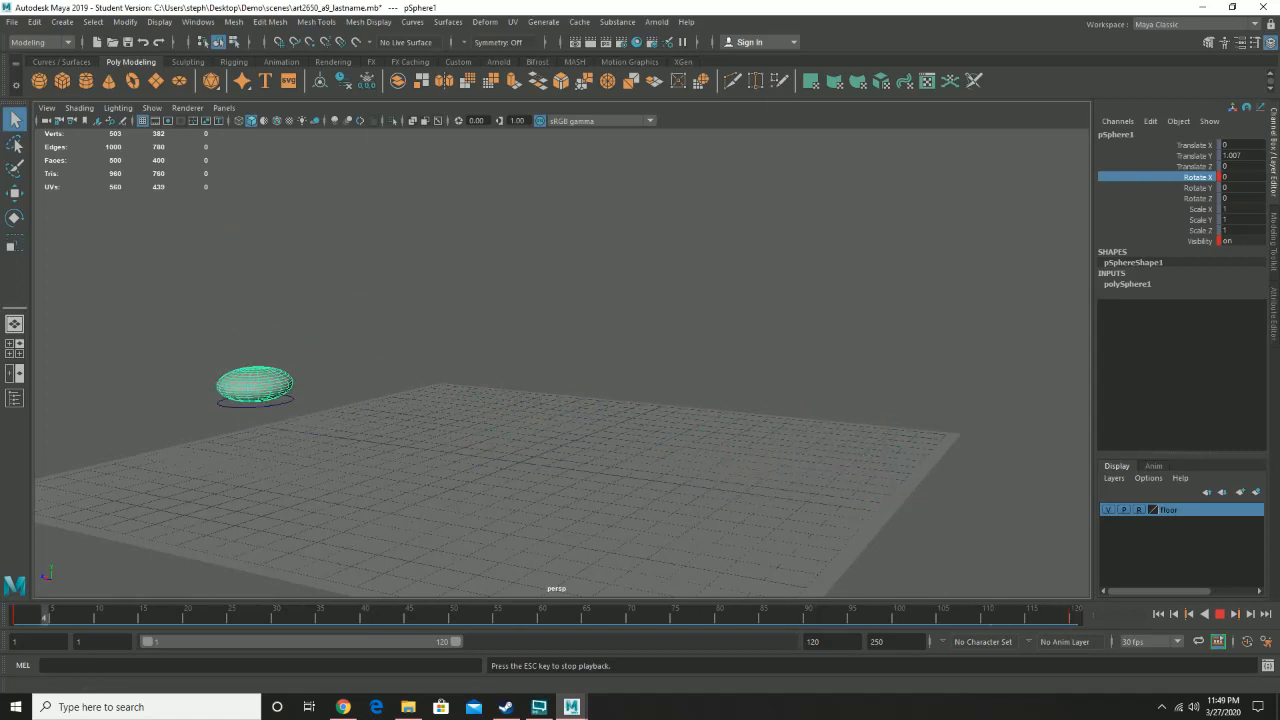
pyautogui.click(1220, 615)
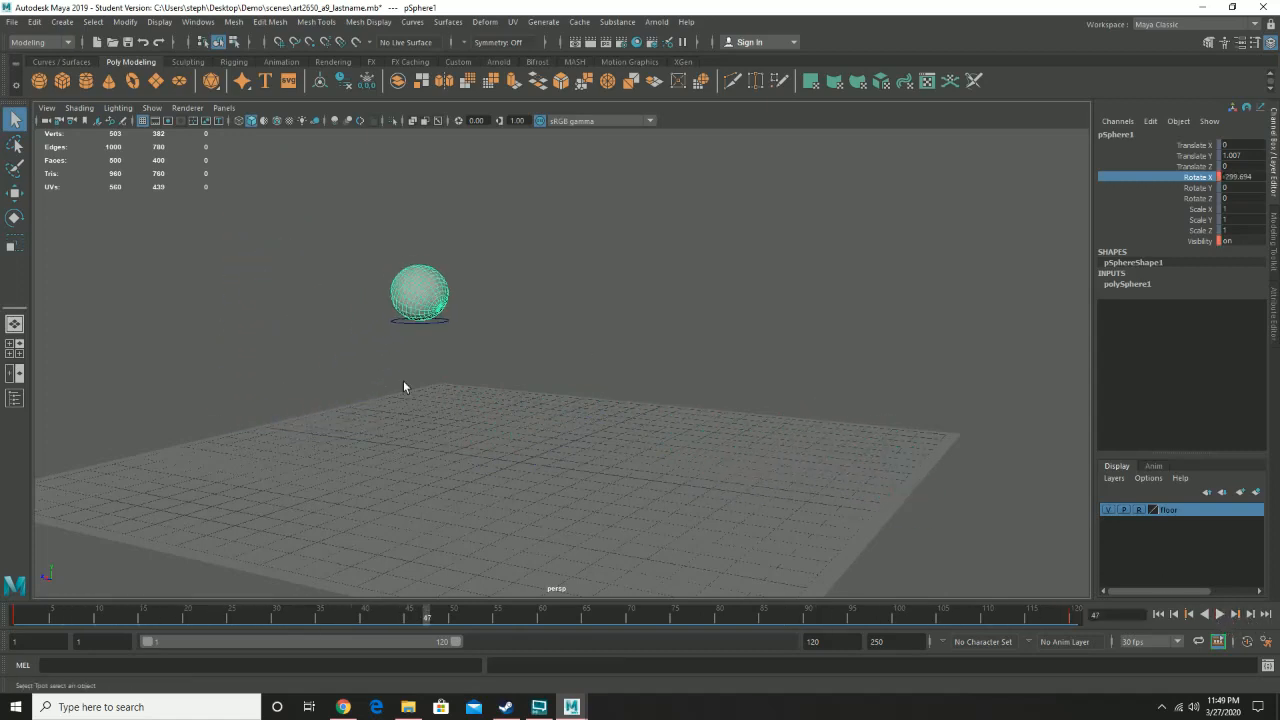
pyautogui.click(8, 615)
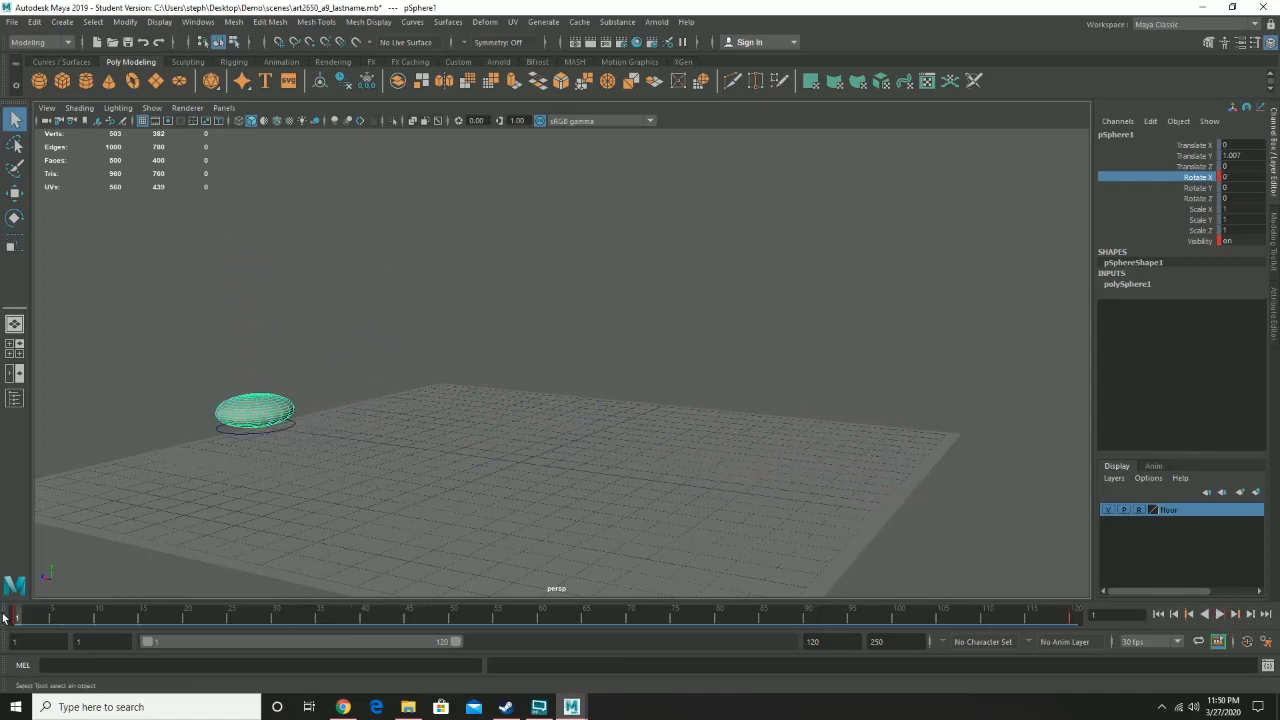
# - Open the Graph Editor, select the circle control, and inspect its Translate Y, Translate Z and Scale X curves
pyautogui.click(130, 22)
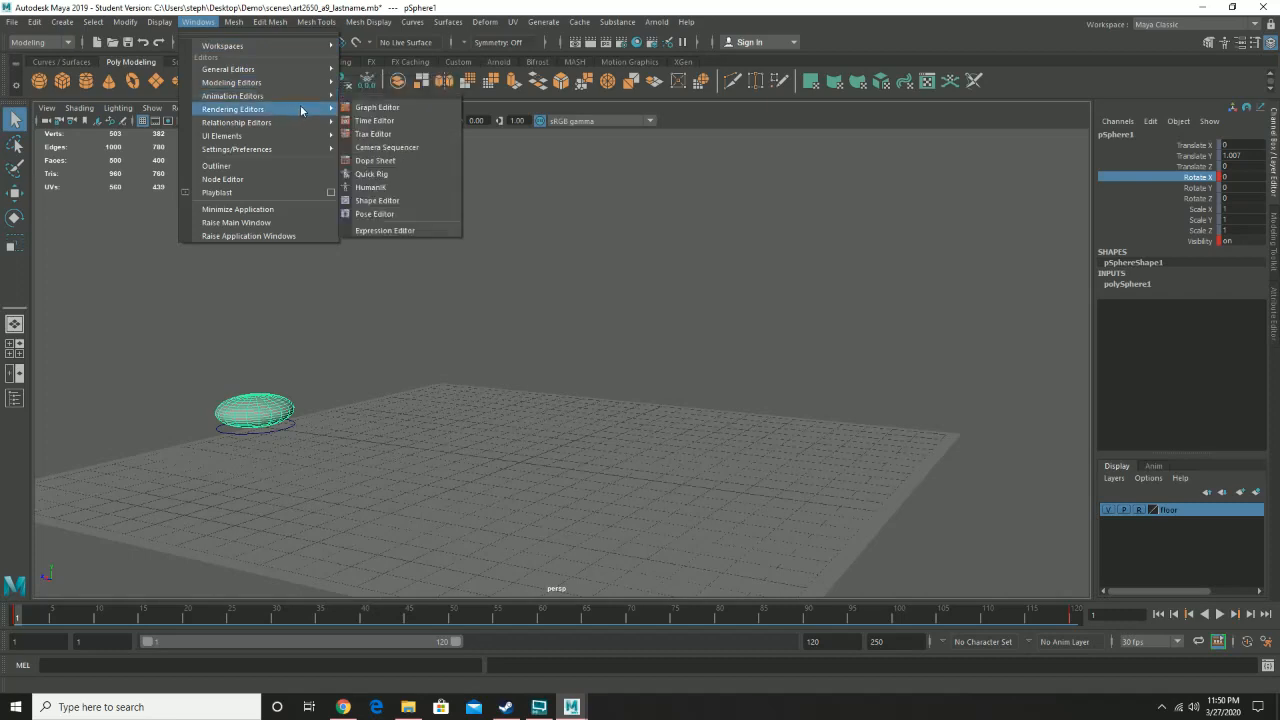
pyautogui.moveTo(307, 94)
pyautogui.click(365, 107)
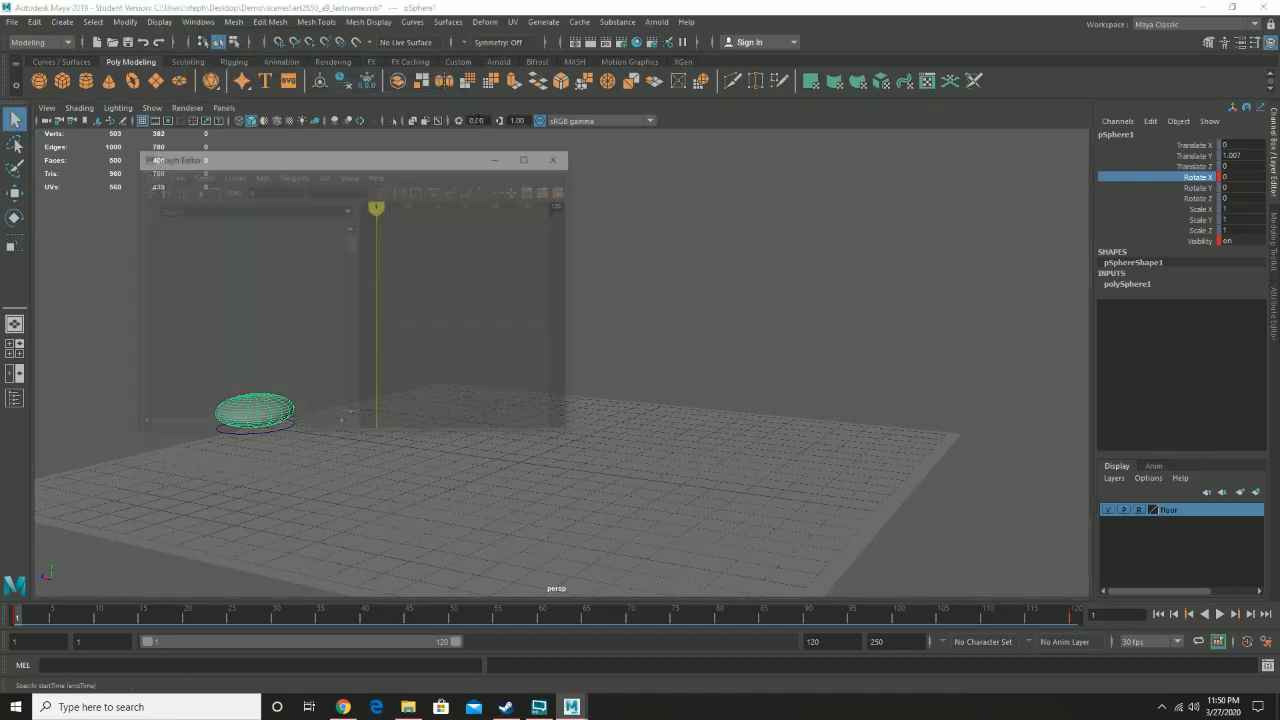
pyautogui.moveTo(432, 162); pyautogui.dragTo(1007, 127)
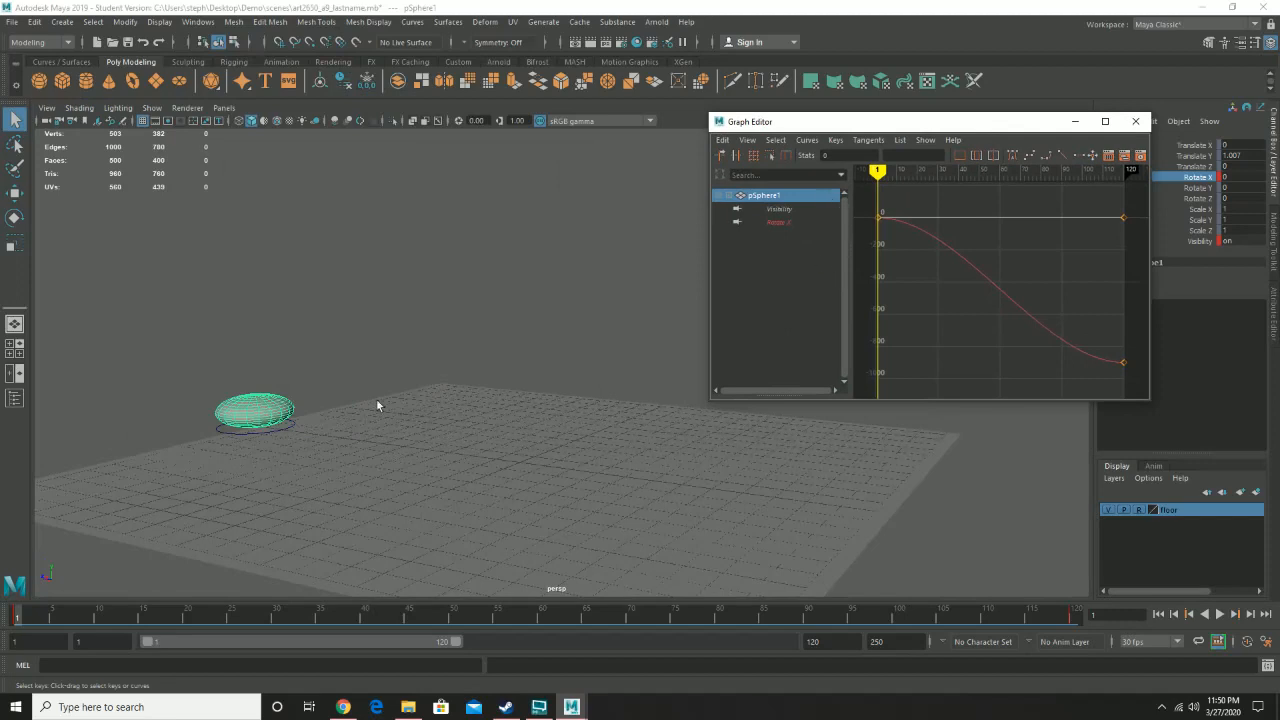
pyautogui.click(268, 434)
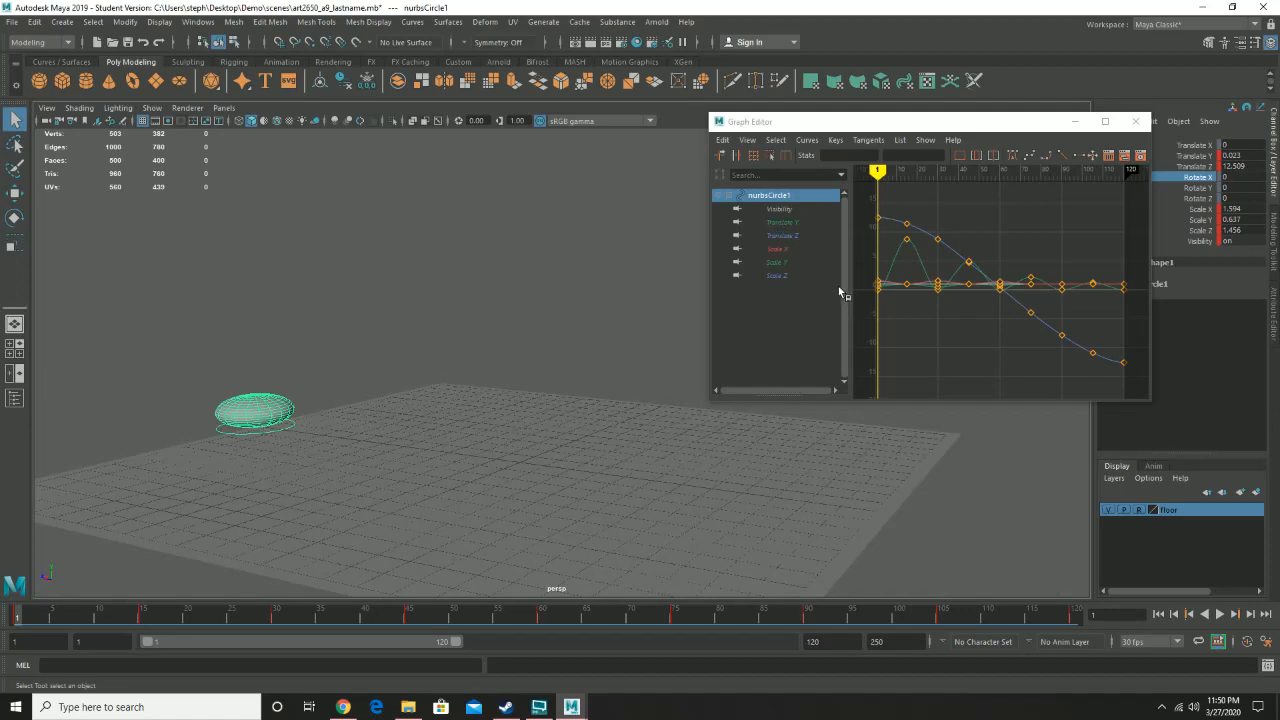
pyautogui.click(787, 234)
pyautogui.click(785, 222)
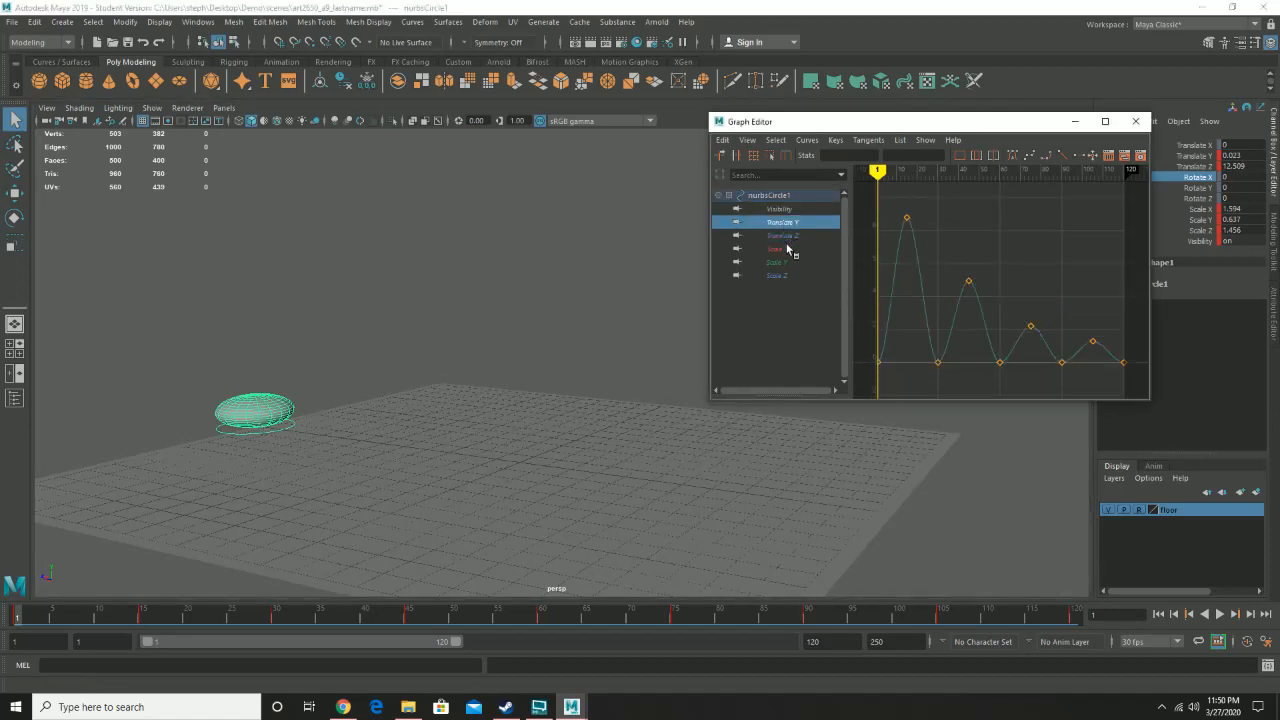
pyautogui.click(787, 249)
pyautogui.click(788, 235)
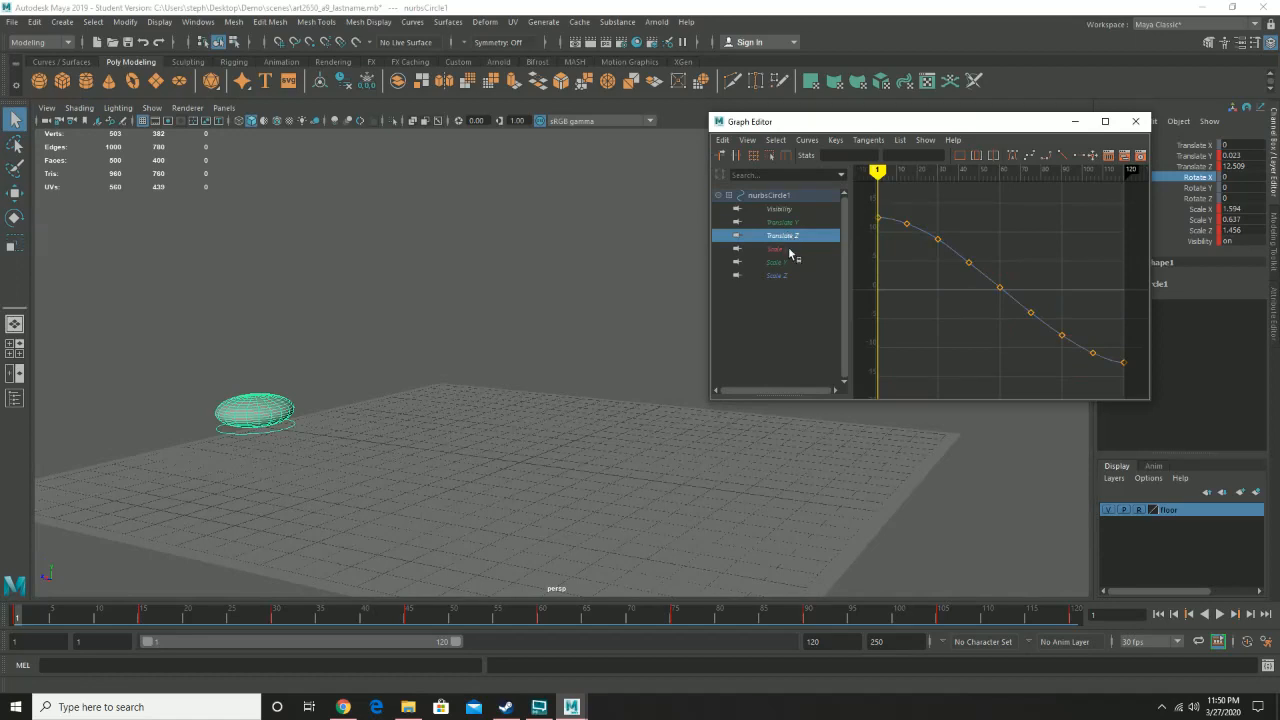
pyautogui.click(788, 250)
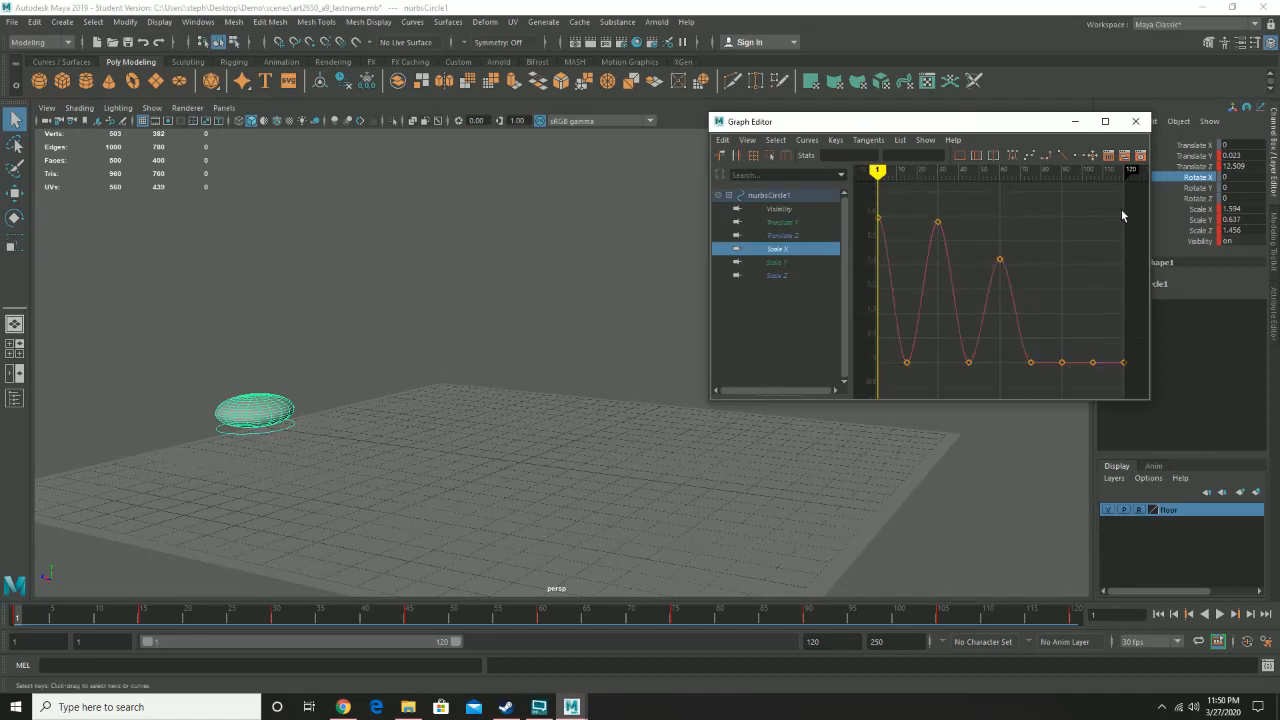
# - Select the Scale X curve's low contact keys and set their tangents to linear
pyautogui.moveTo(1122, 209); pyautogui.dragTo(852, 415)
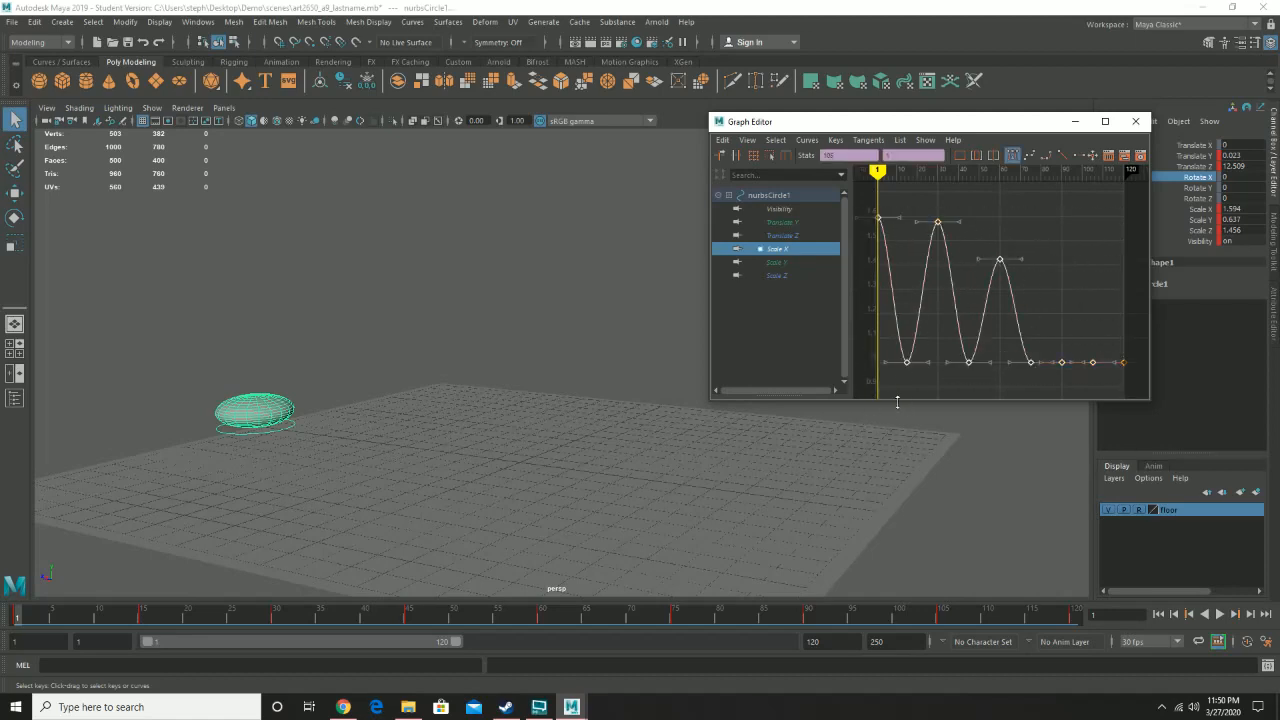
pyautogui.moveTo(907, 360); pyautogui.dragTo(1146, 396)
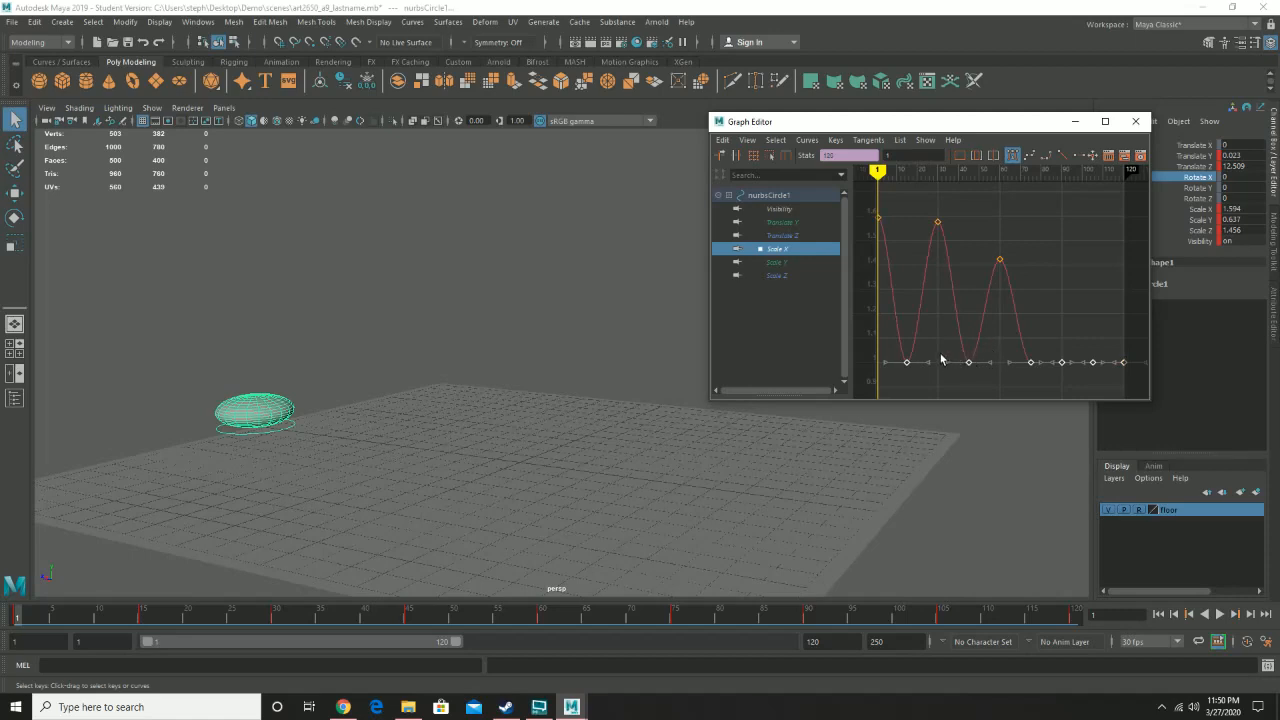
pyautogui.click(1063, 155)
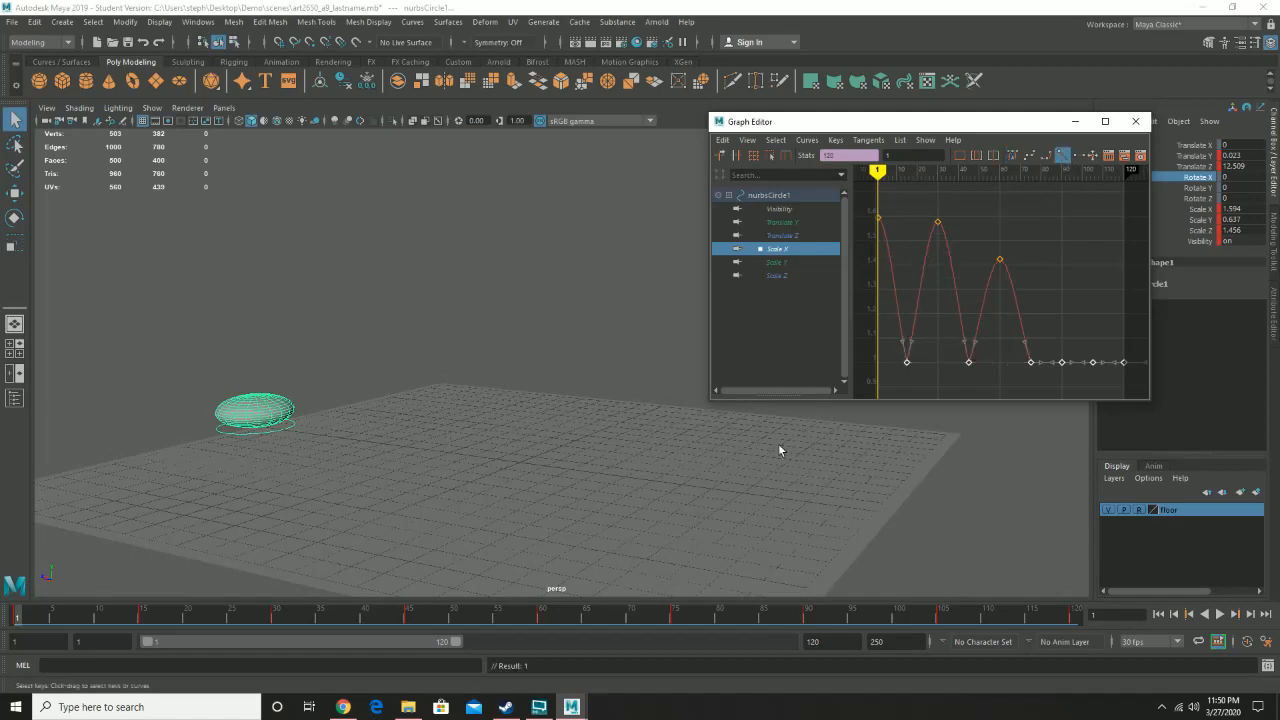
# - Select the Scale Y curve's squash keys and set their tangents to linear
pyautogui.click(781, 263)
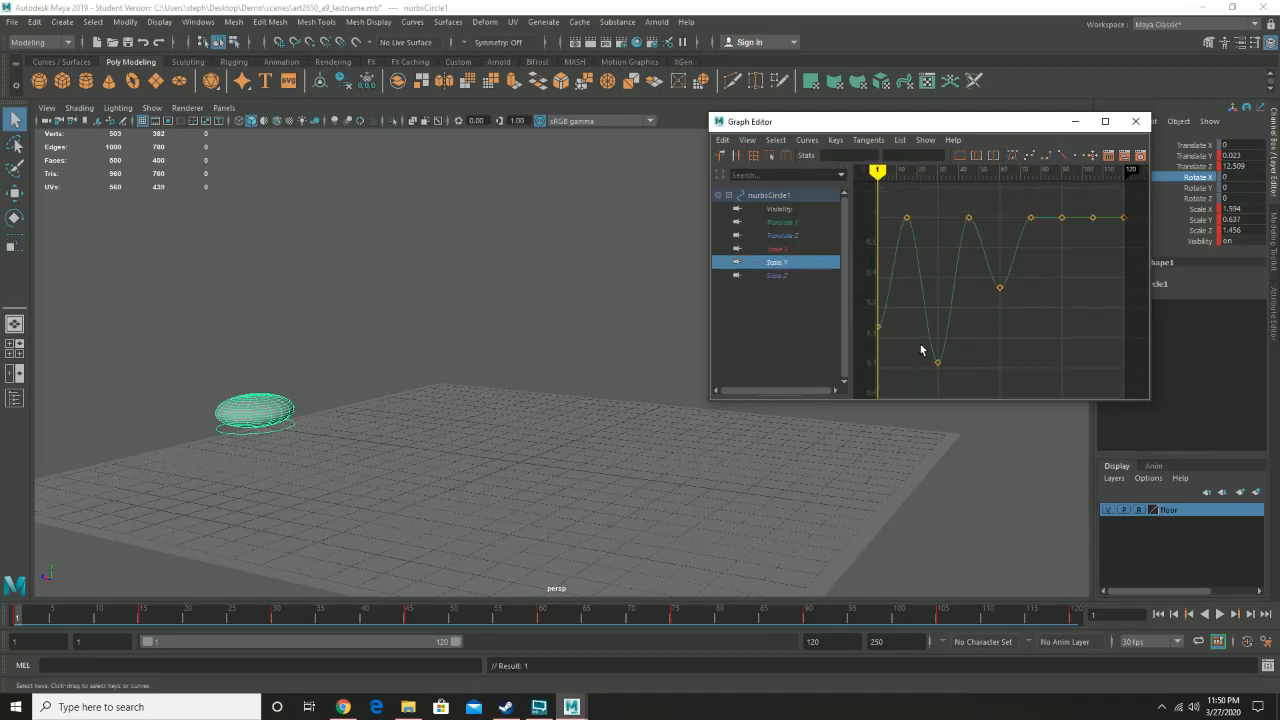
pyautogui.keyDown('alt'); pyautogui.moveTo(991, 329); pyautogui.dragTo(1059, 325, button='middle'); pyautogui.keyUp('alt')
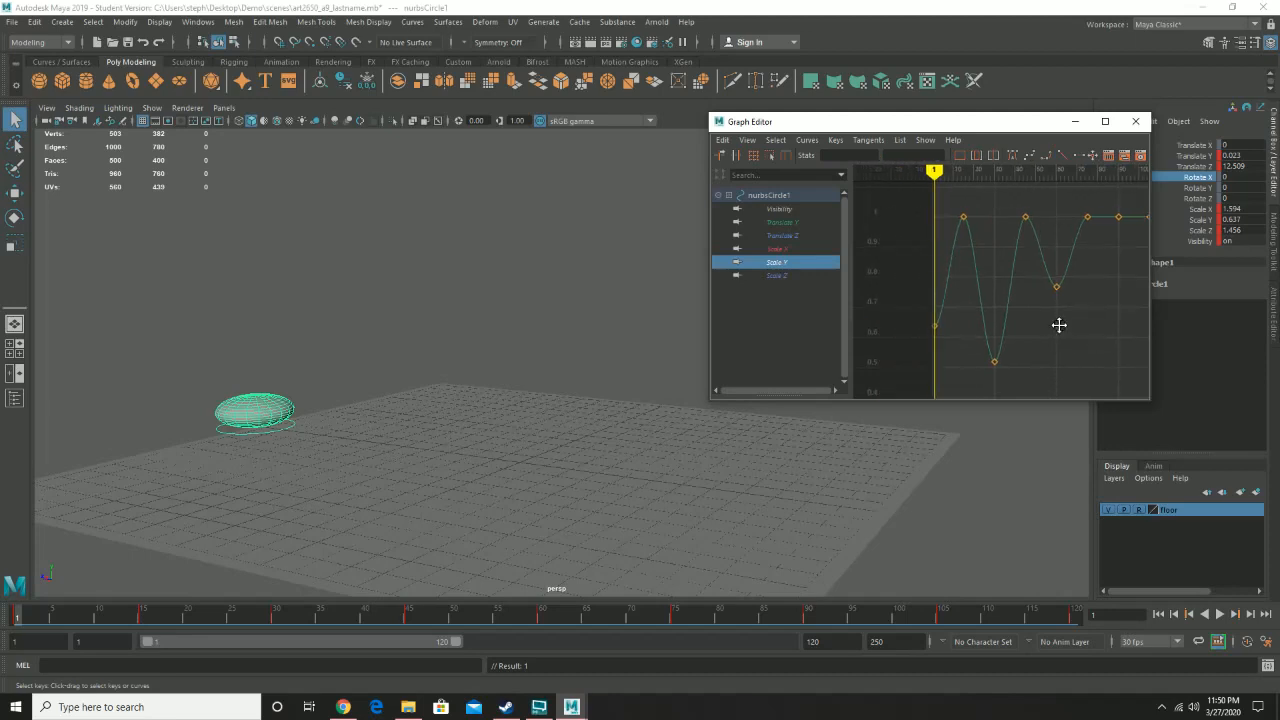
pyautogui.moveTo(977, 383); pyautogui.dragTo(905, 416)
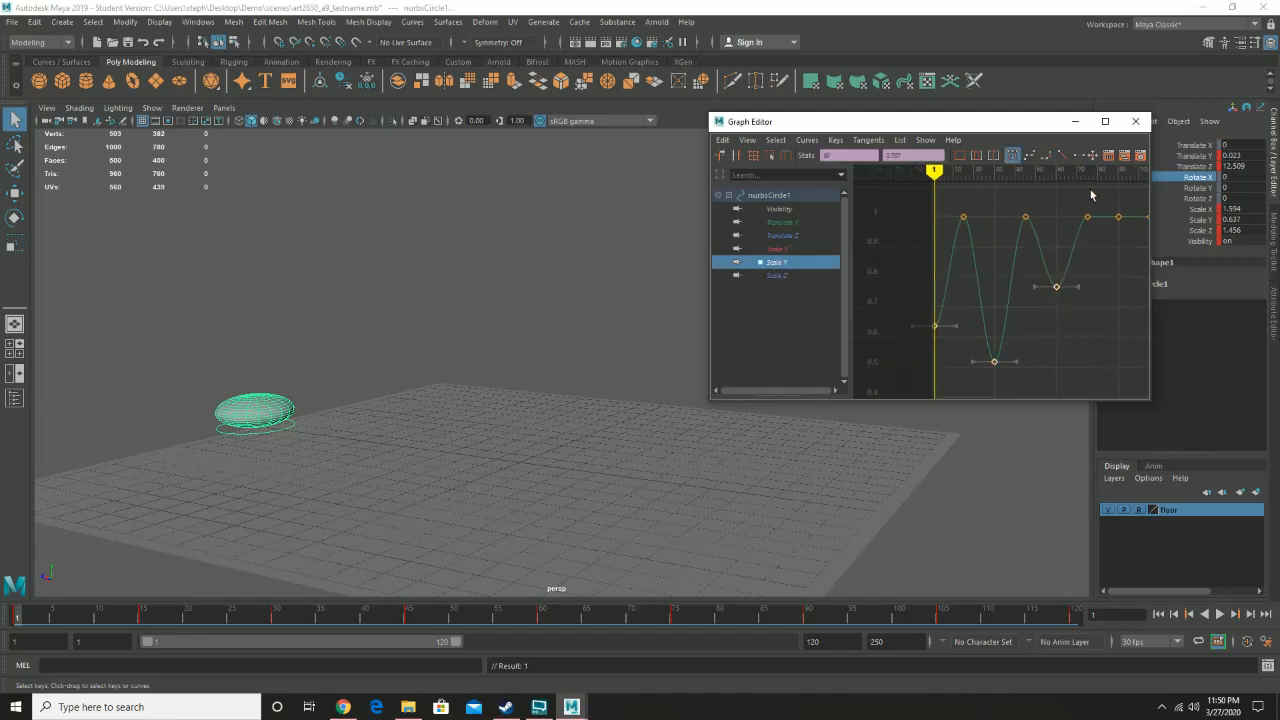
pyautogui.click(1063, 156)
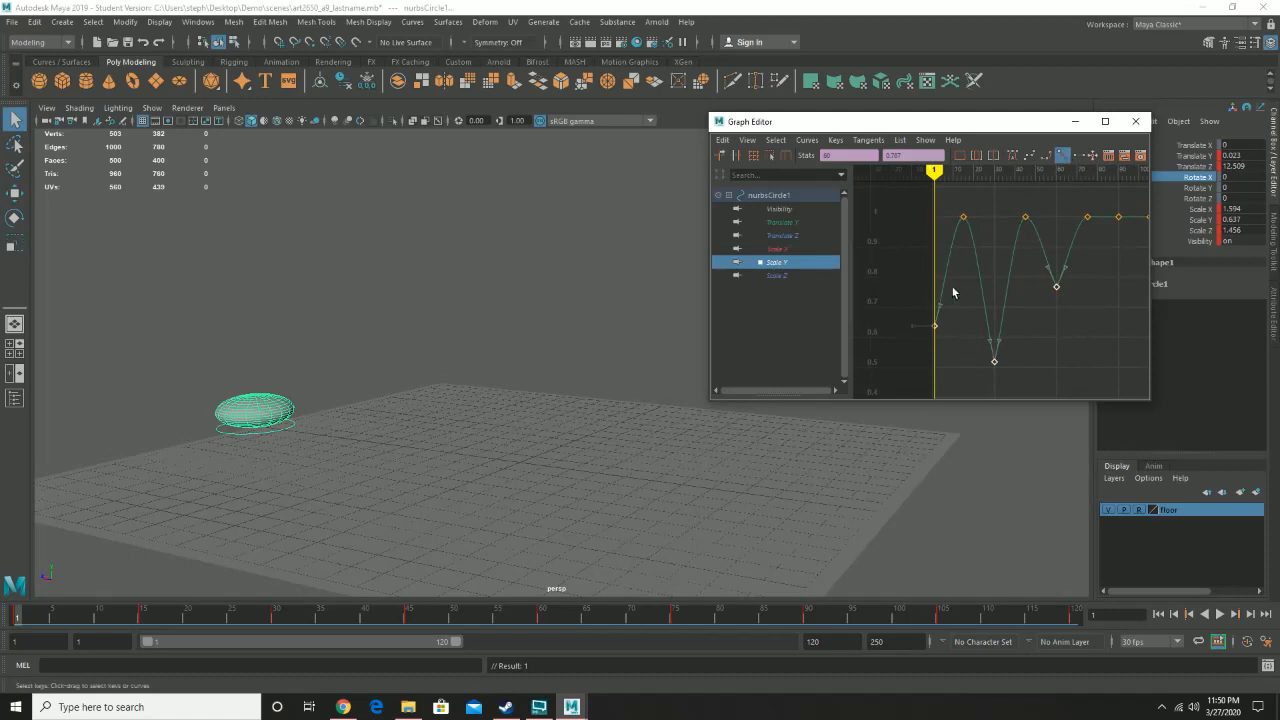
# - Select the Scale Z curve's contact keys and set their tangents to linear
pyautogui.click(778, 276)
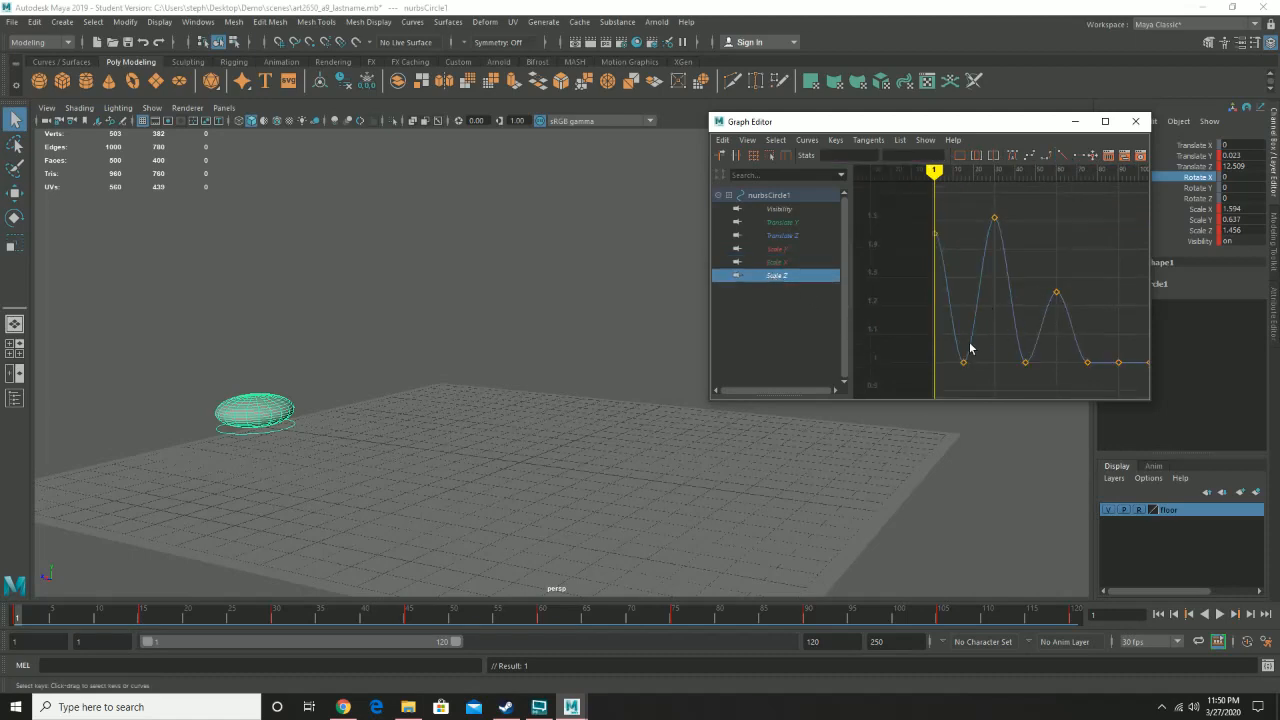
pyautogui.moveTo(1140, 380); pyautogui.dragTo(1142, 381)
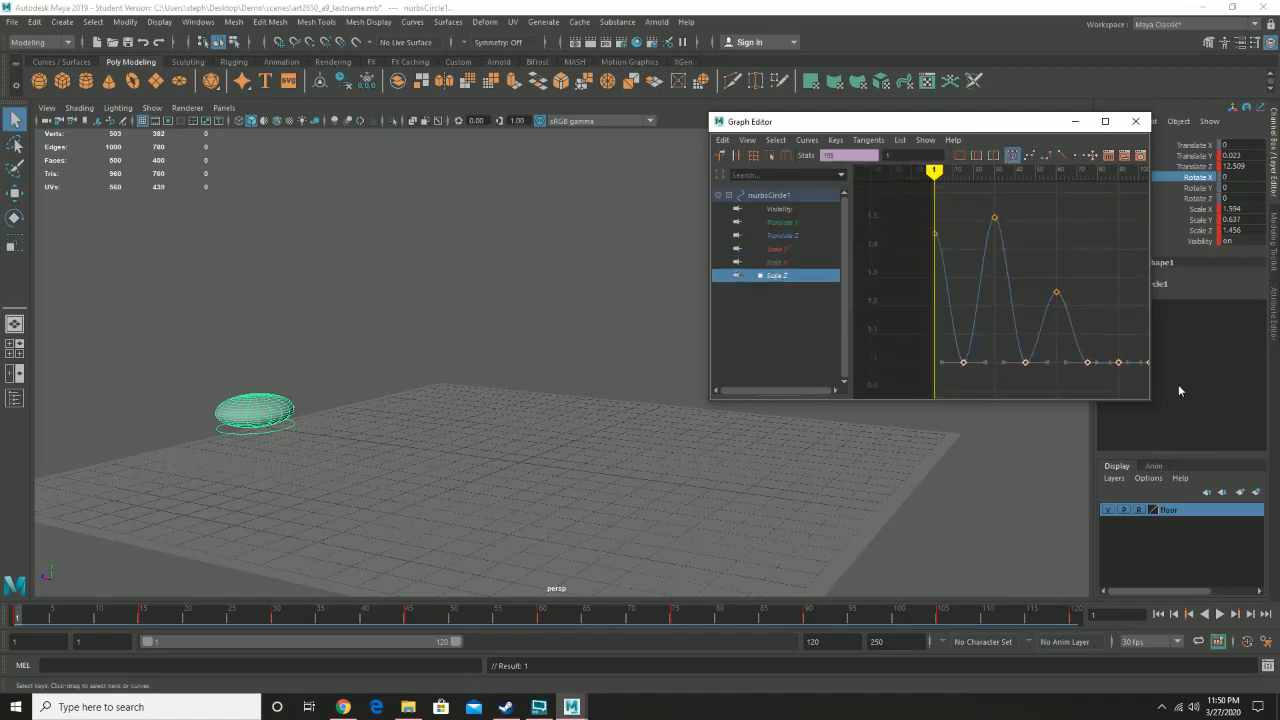
pyautogui.click(1062, 157)
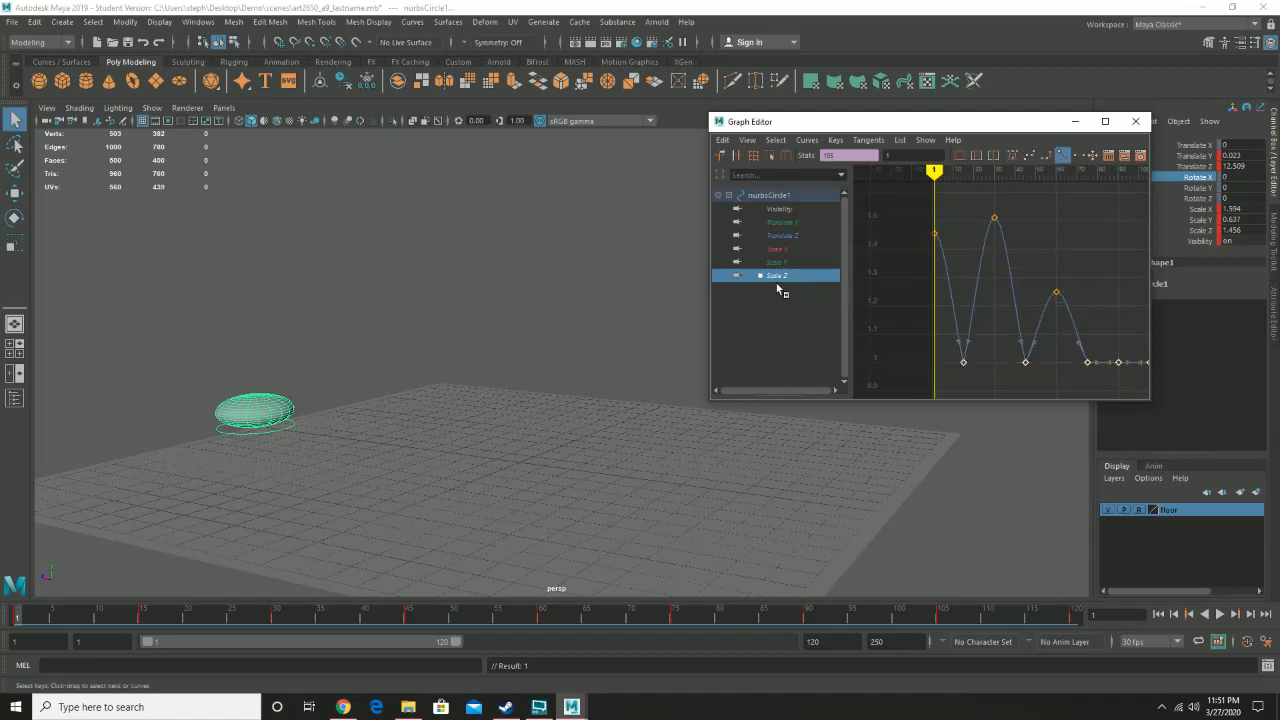
# - Select the Translate Y curve's floor-contact keys and set their tangents to linear
pyautogui.click(783, 222)
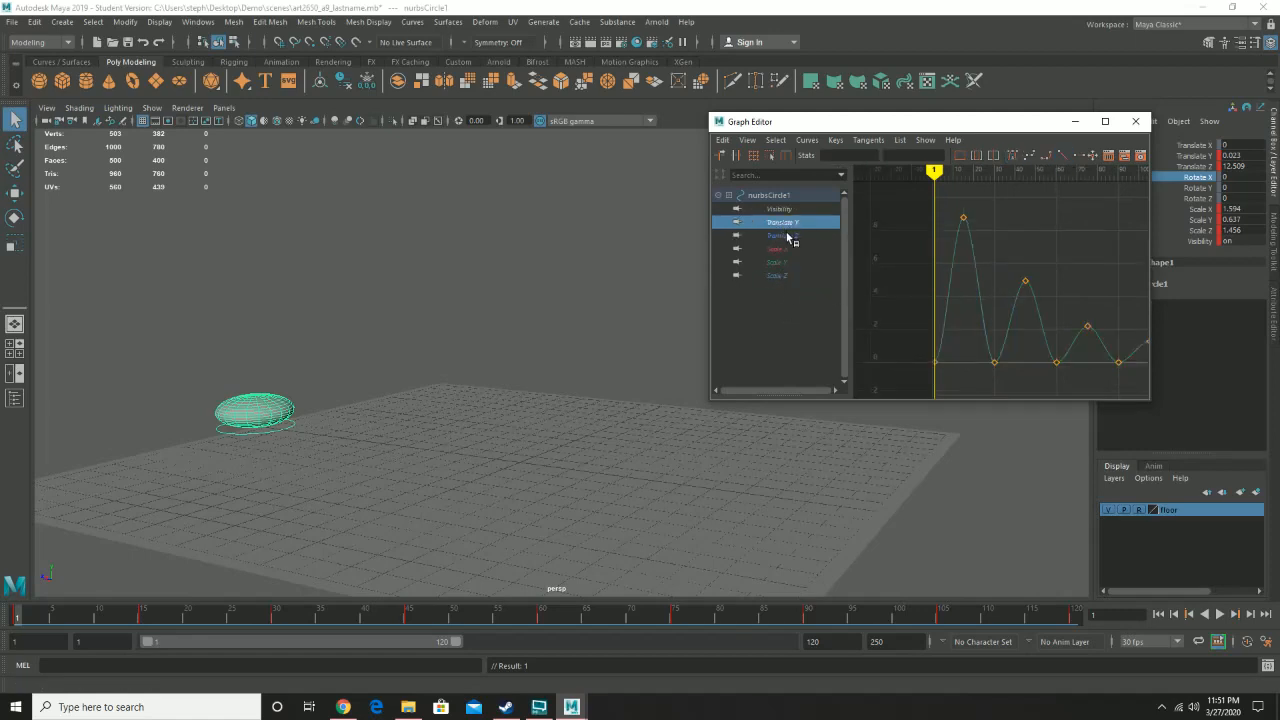
pyautogui.click(786, 234)
pyautogui.click(786, 225)
pyautogui.moveTo(1120, 397); pyautogui.dragTo(1150, 396)
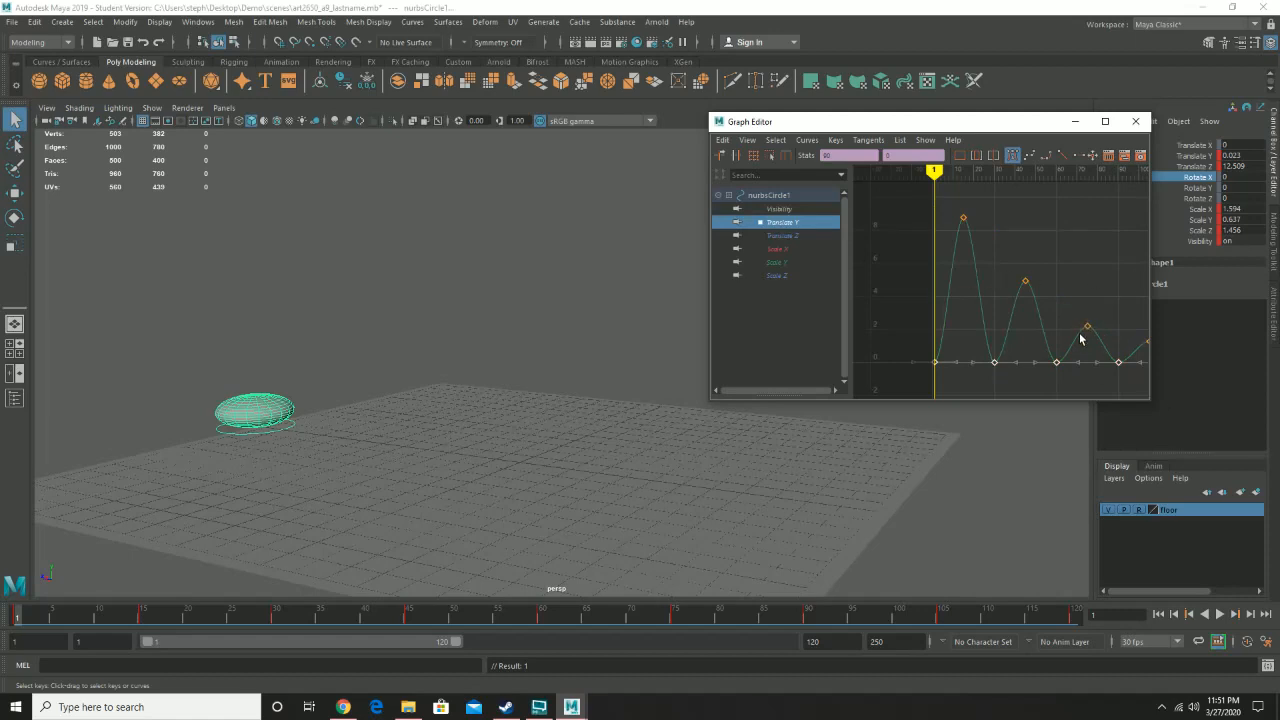
pyautogui.click(1062, 157)
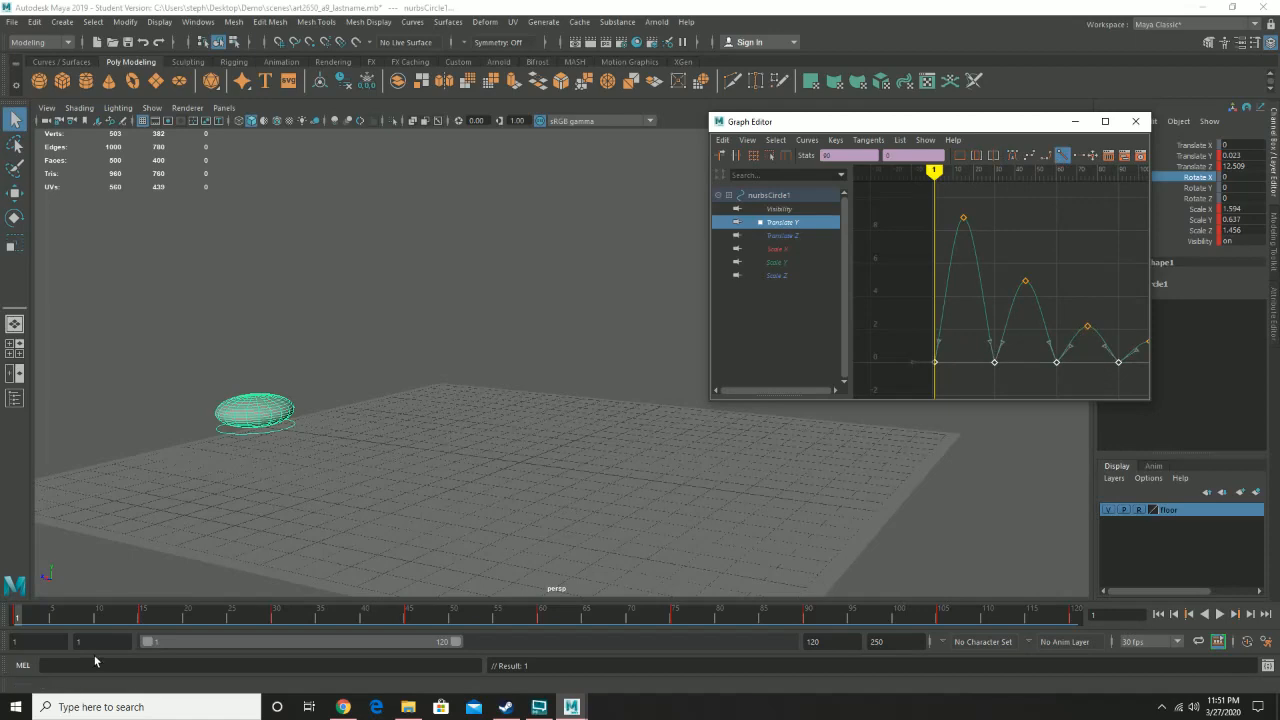
# - Play the animation from frame 1 to review the bounce
pyautogui.click(12, 621)
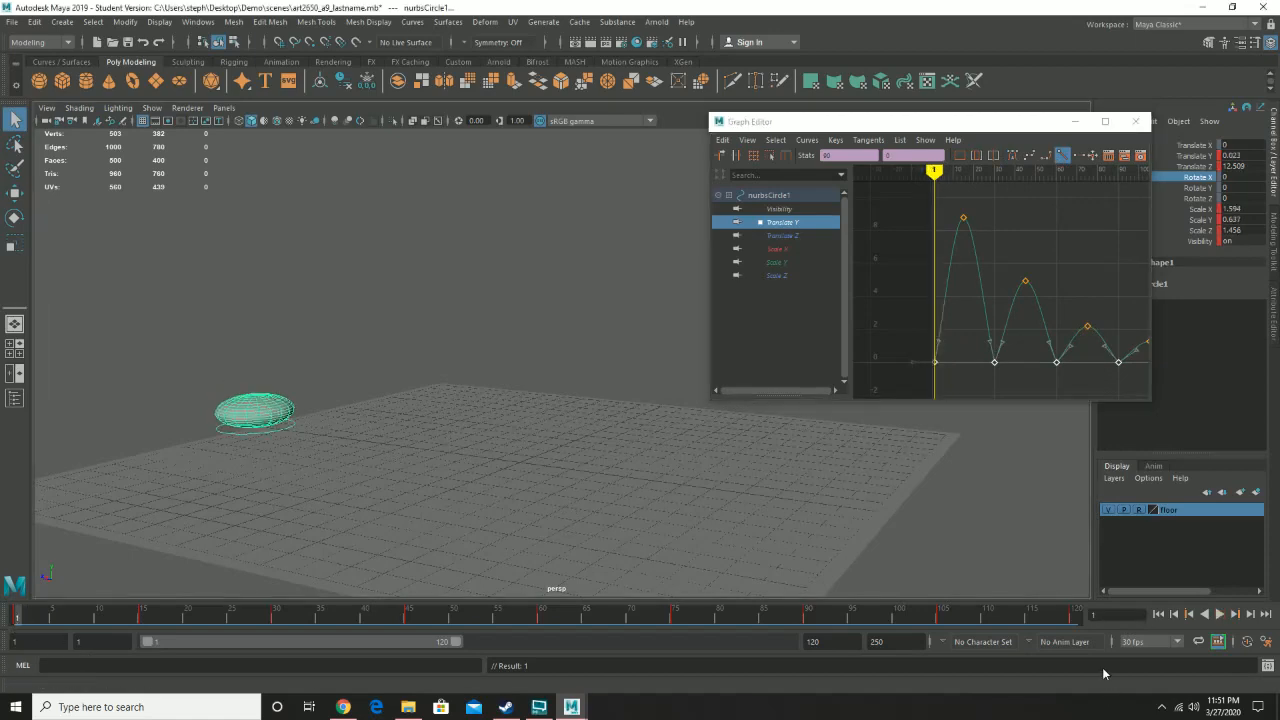
pyautogui.click(1221, 615)
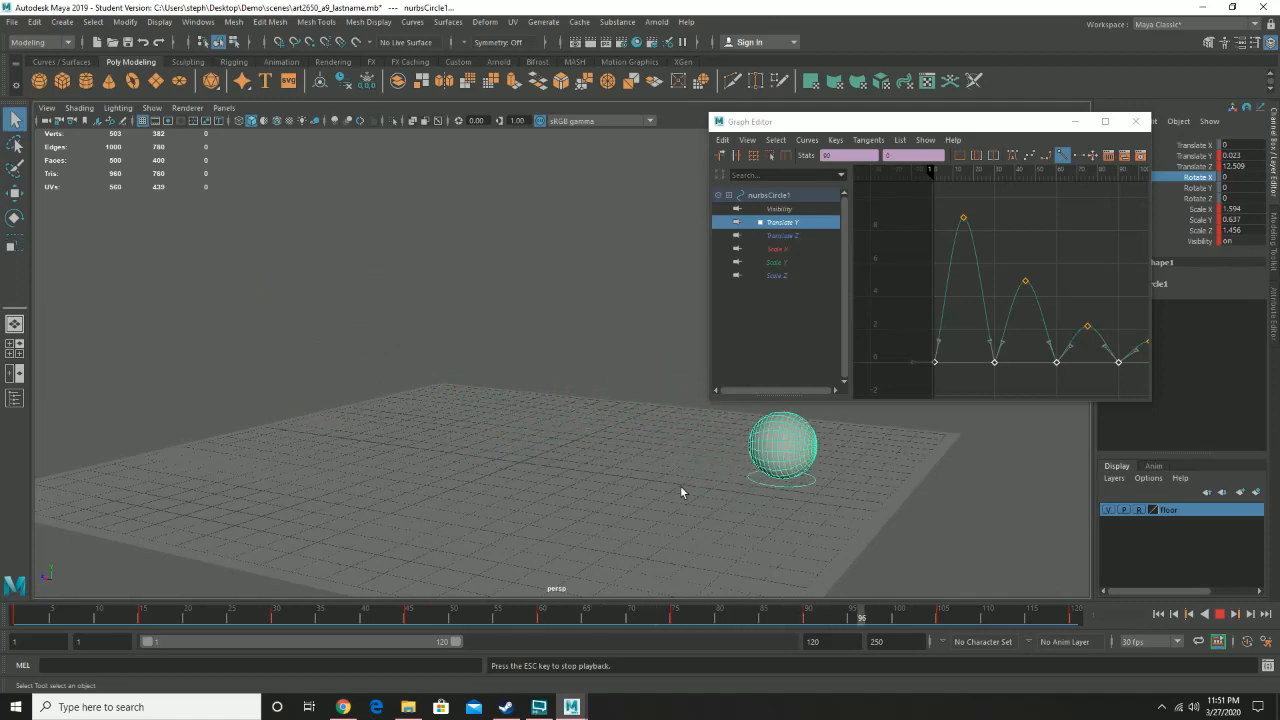
pyautogui.click(1220, 614)
# - Delete the intermediate Translate Z keys, keeping only the first and last, and set both to linear tangents
pyautogui.click(781, 236)
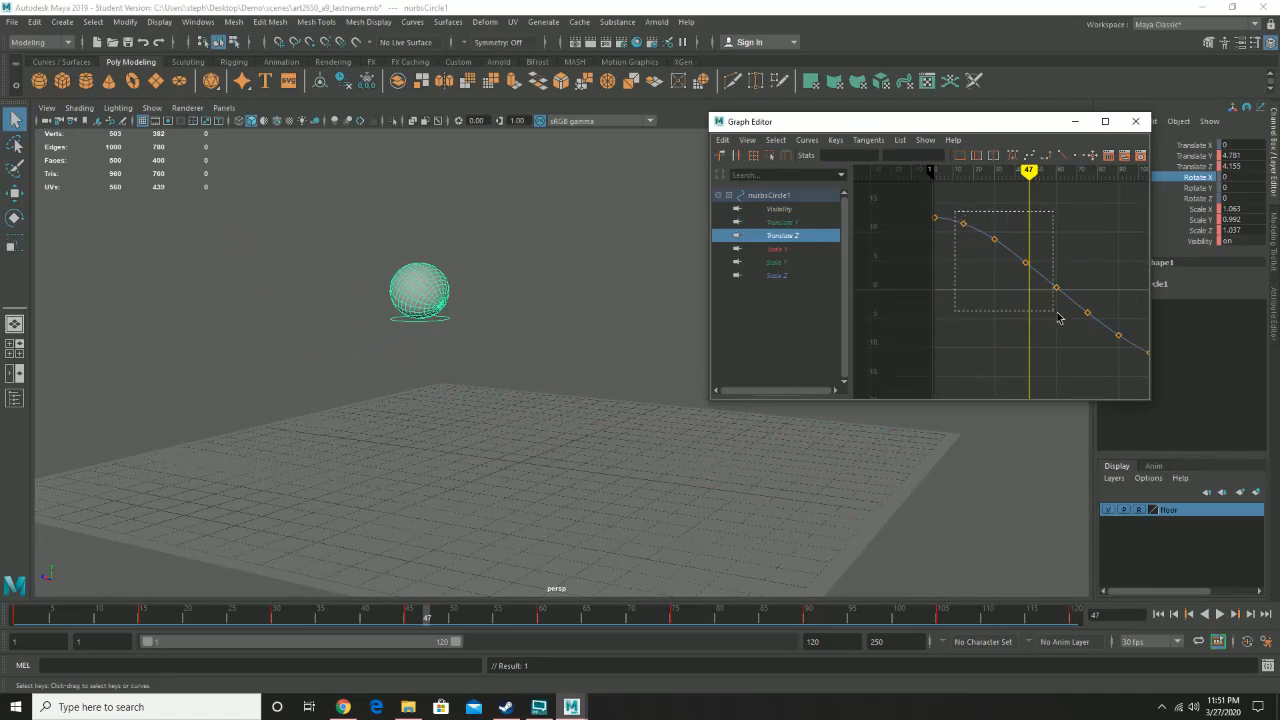
pyautogui.moveTo(1059, 317); pyautogui.dragTo(1124, 361)
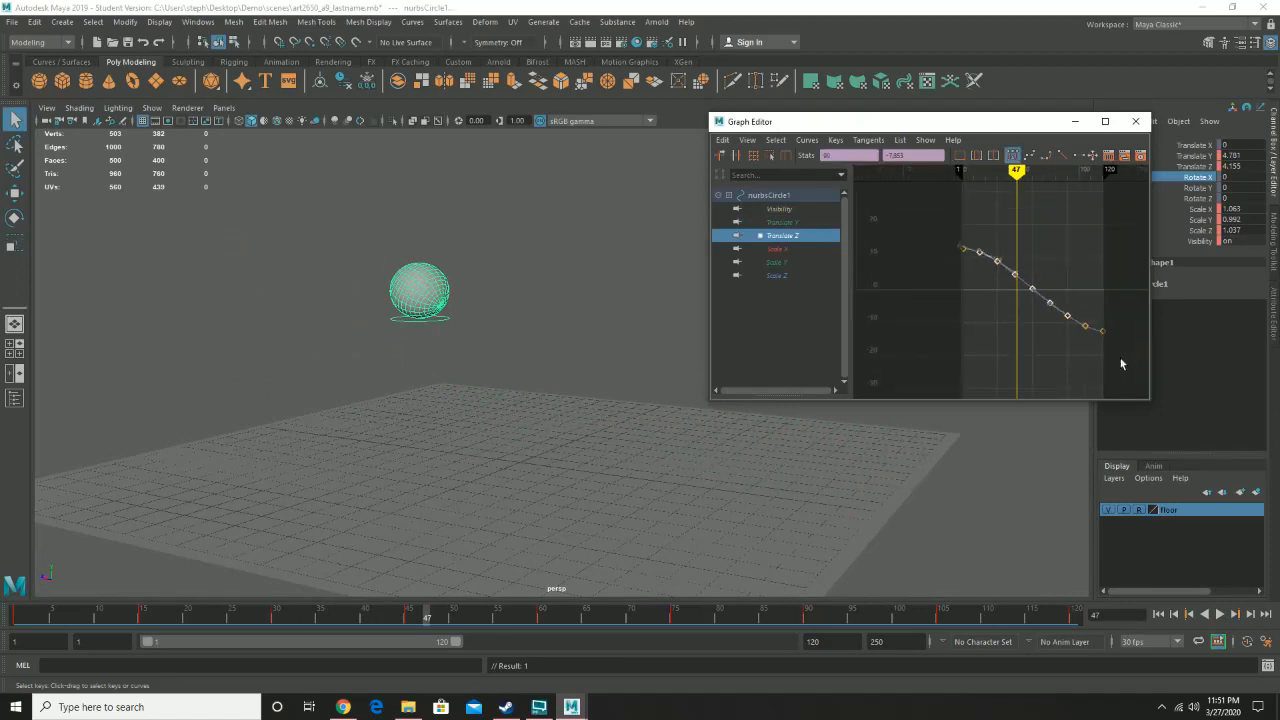
pyautogui.press('f')
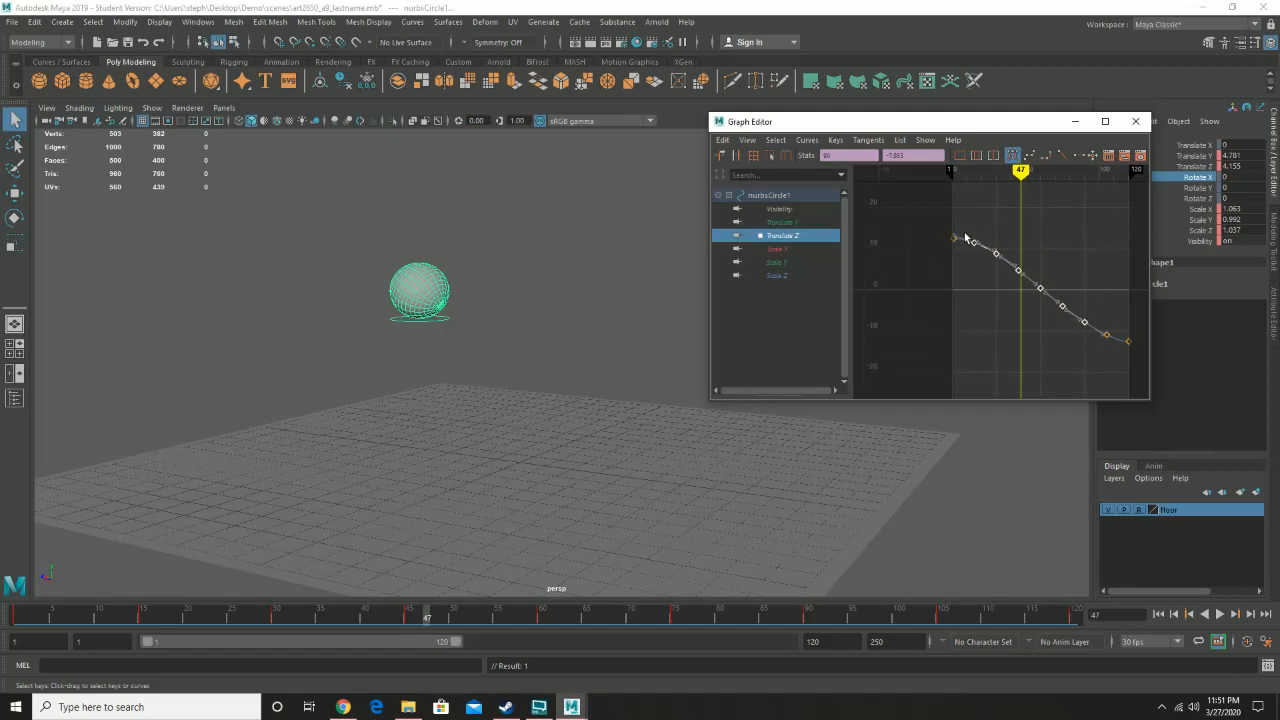
pyautogui.moveTo(1071, 337); pyautogui.dragTo(1116, 371)
pyautogui.click(969, 228)
pyautogui.moveTo(1032, 306); pyautogui.dragTo(1114, 368)
pyautogui.press('Delete')
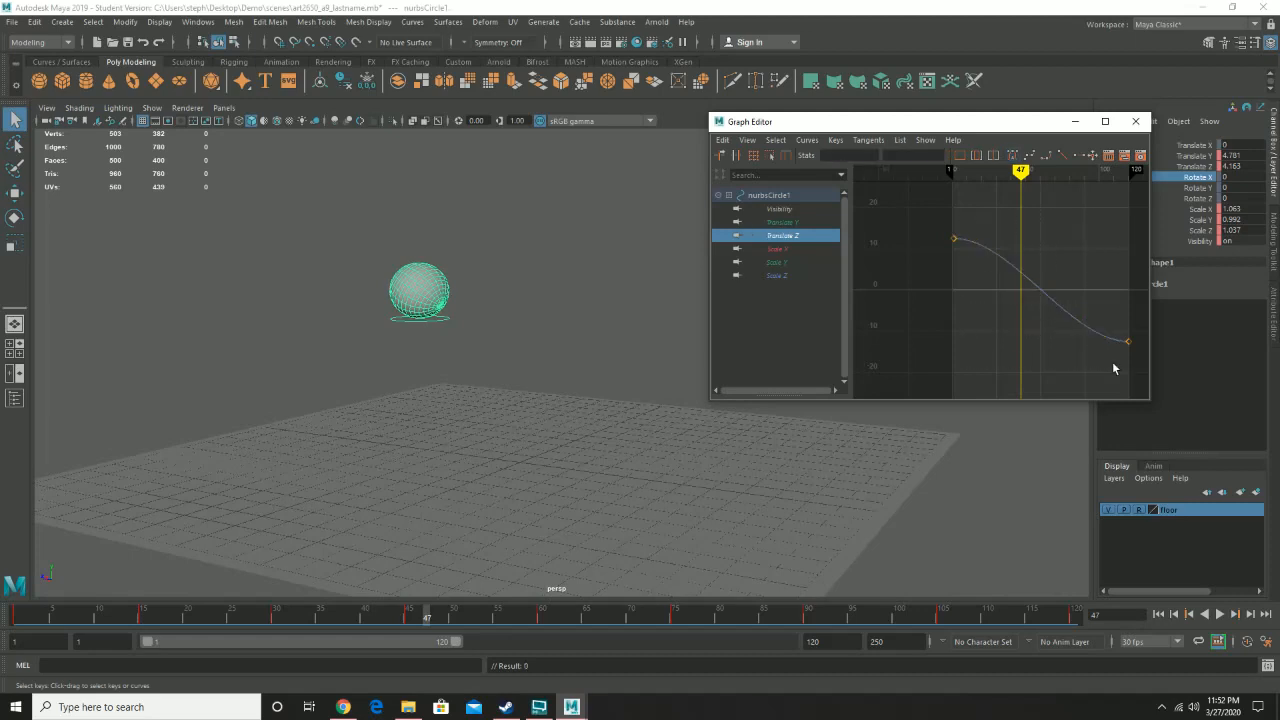
pyautogui.moveTo(941, 234); pyautogui.dragTo(1146, 387)
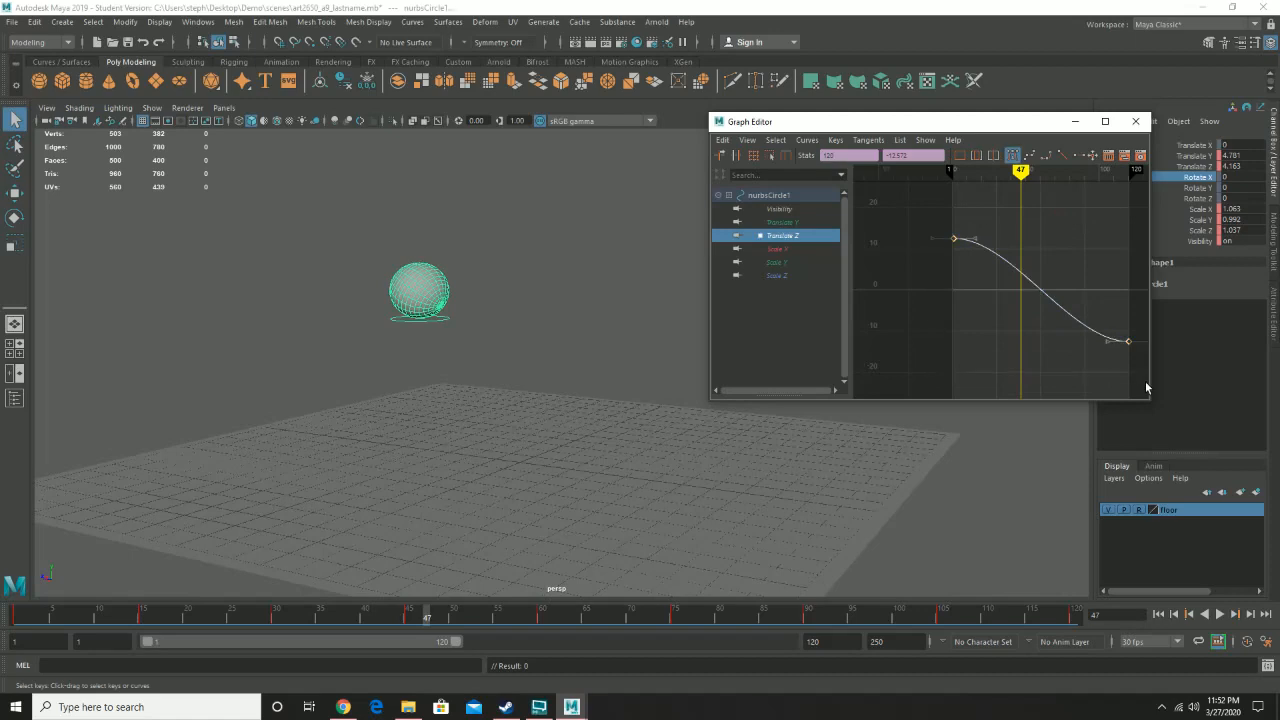
pyautogui.click(1065, 156)
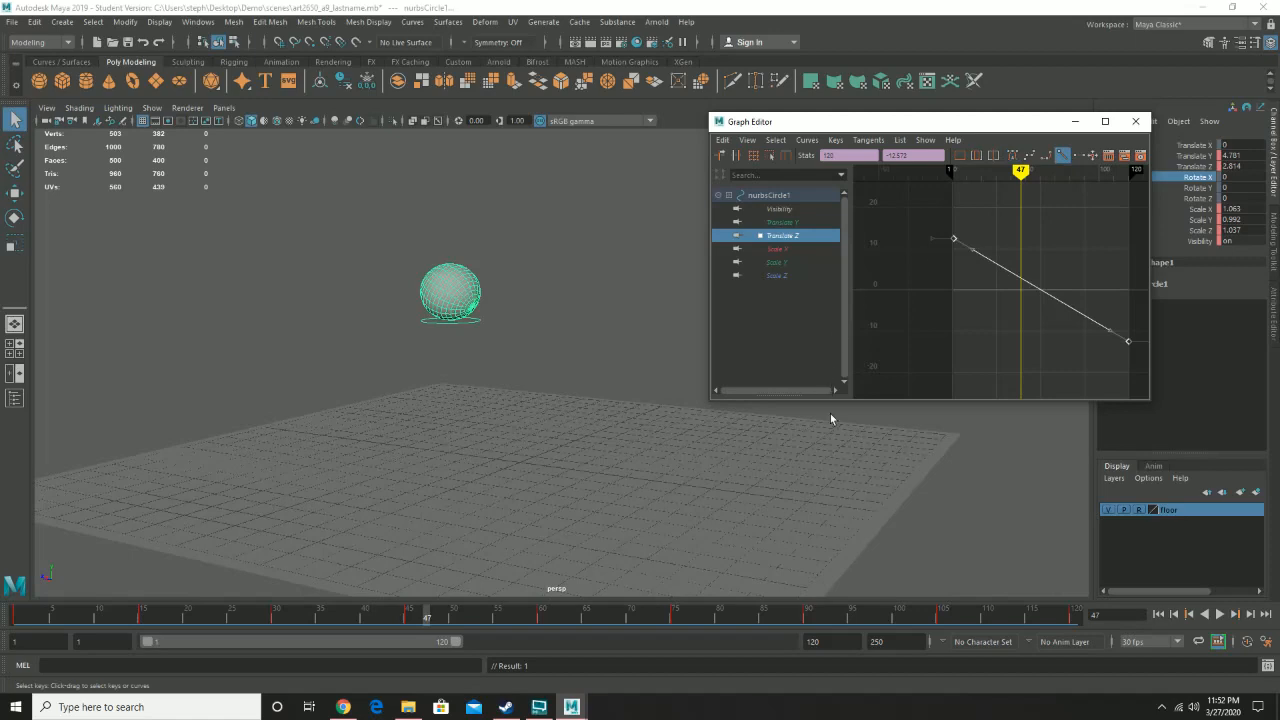
# - Play the animation from frame 1 to review the forward motion
pyautogui.moveTo(128, 624); pyautogui.dragTo(14, 618)
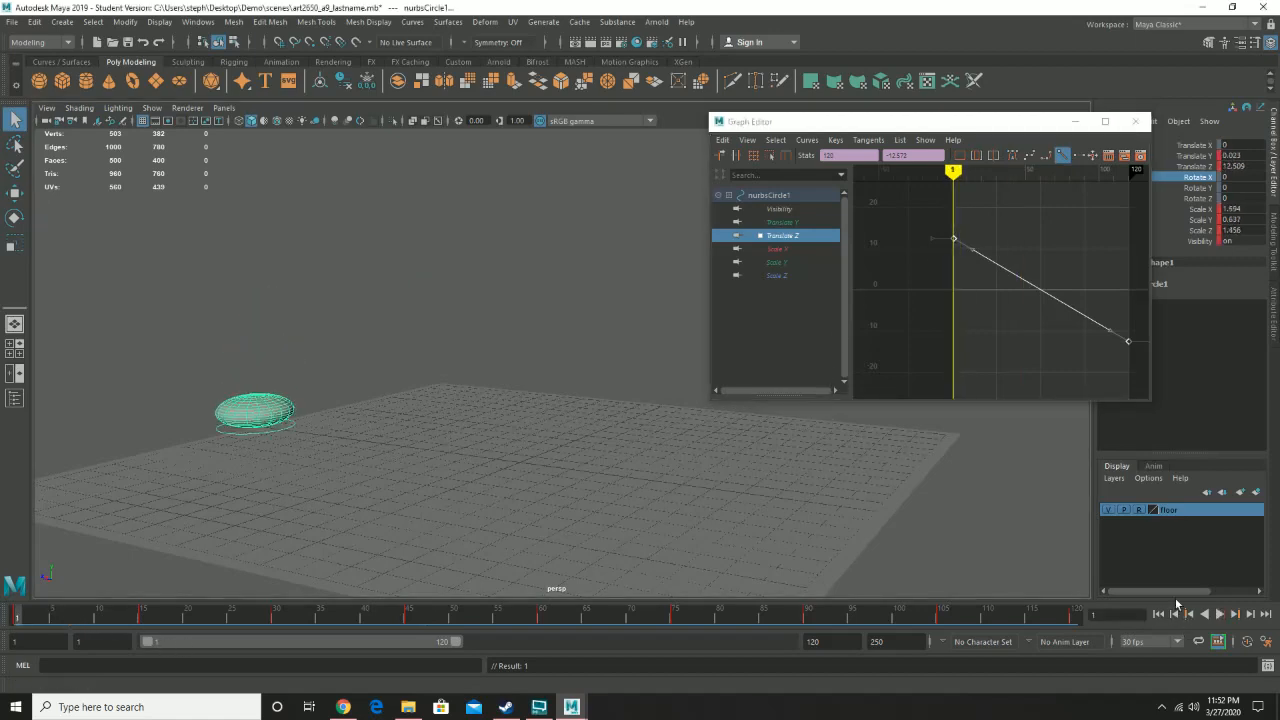
pyautogui.click(1217, 617)
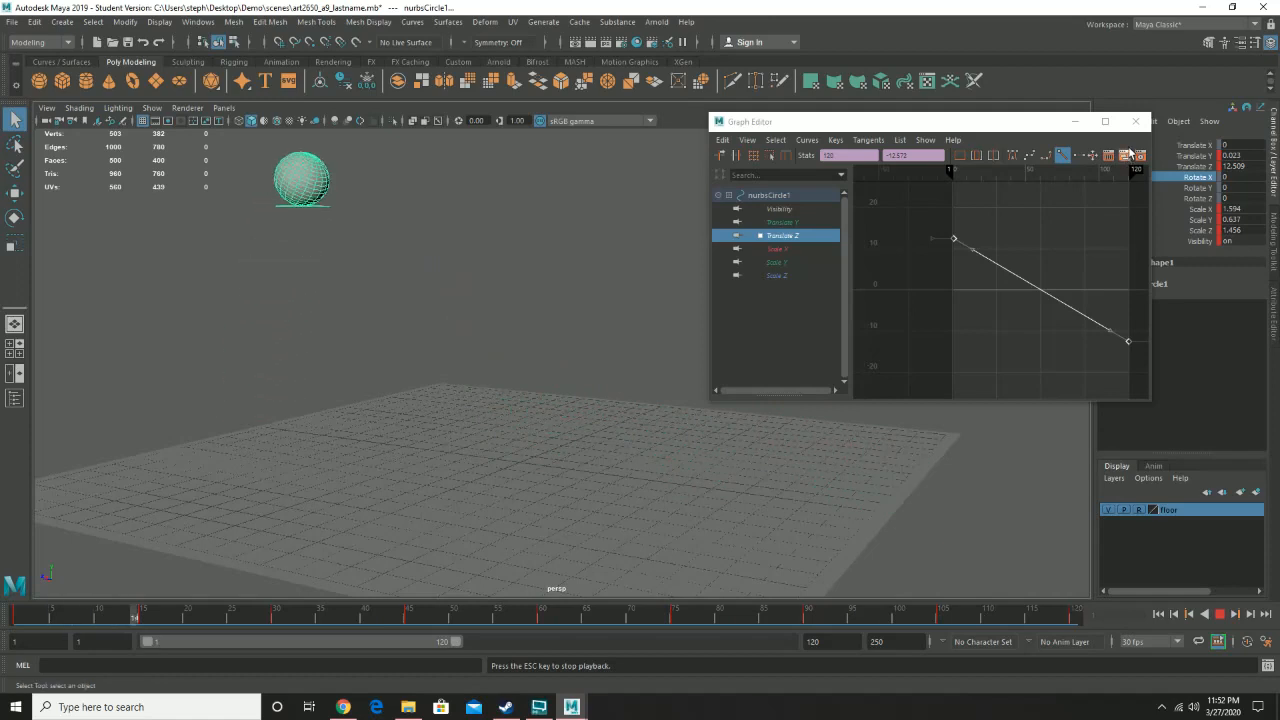
pyautogui.click(1219, 615)
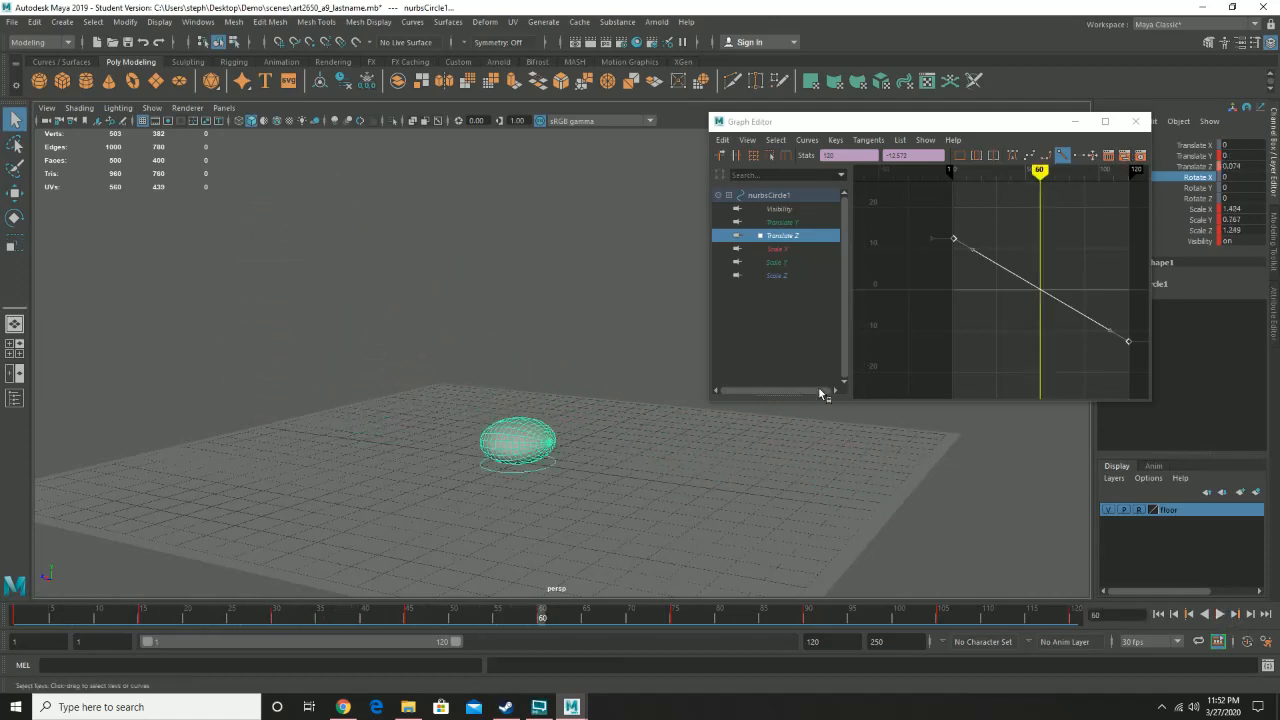
# - Select the sphere's Rotate X keys and set their tangents to linear
pyautogui.click(536, 440)
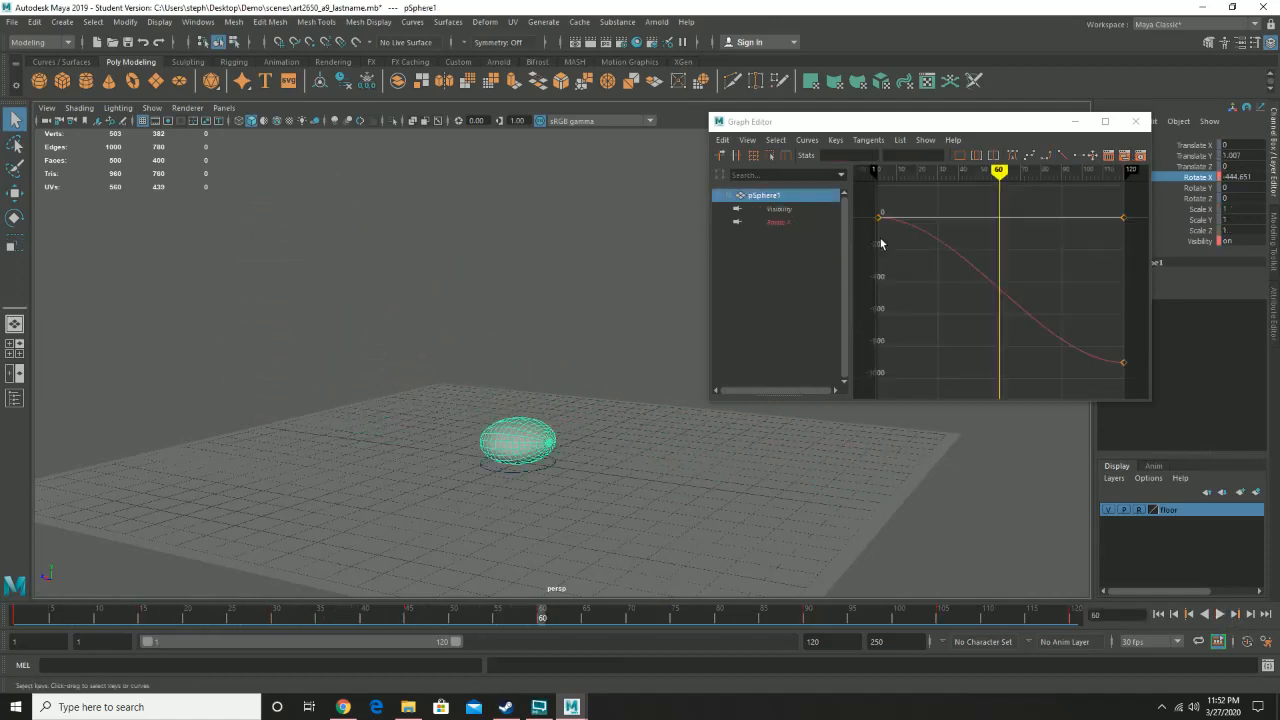
pyautogui.moveTo(865, 197); pyautogui.dragTo(1143, 400)
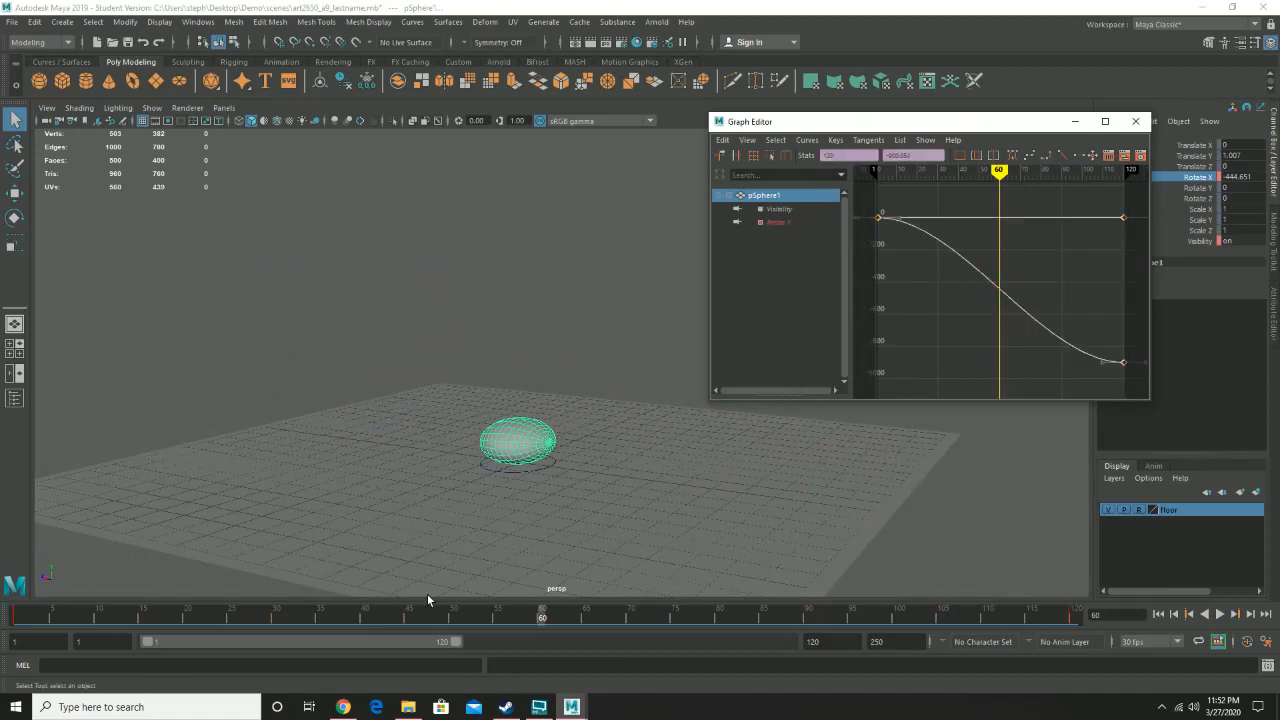
pyautogui.moveTo(22, 620); pyautogui.dragTo(14, 618)
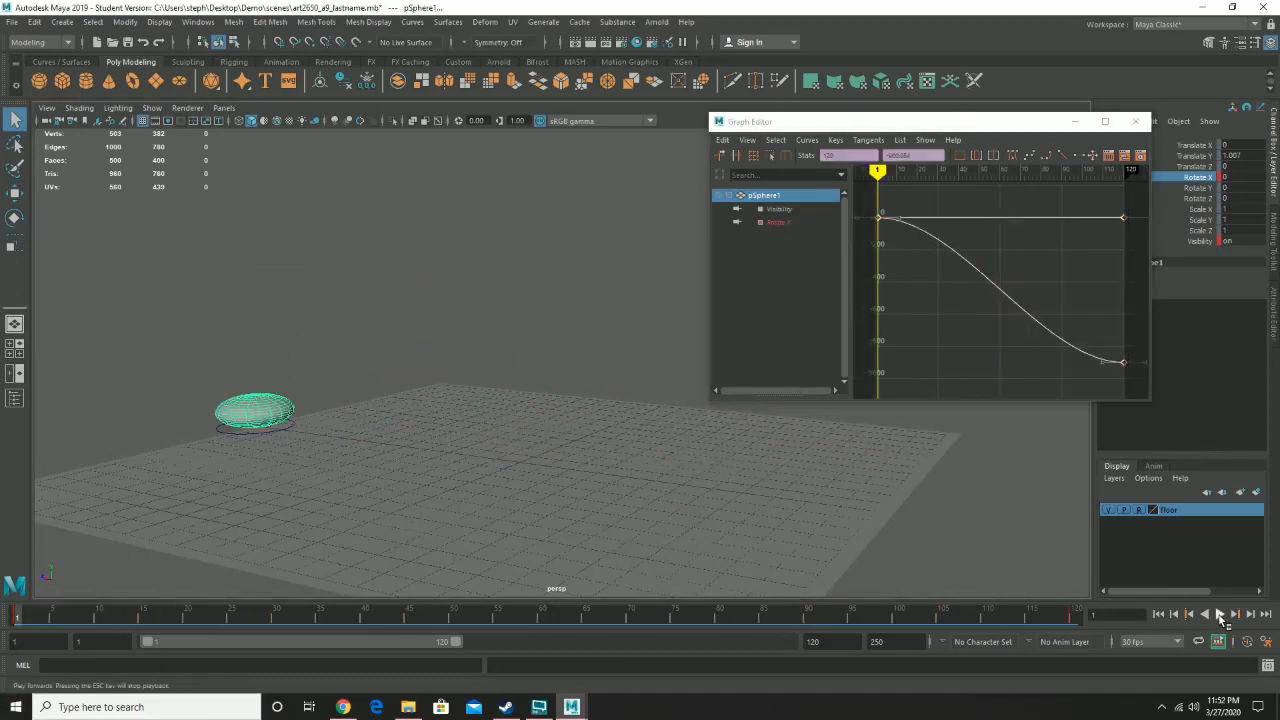
pyautogui.click(1219, 615)
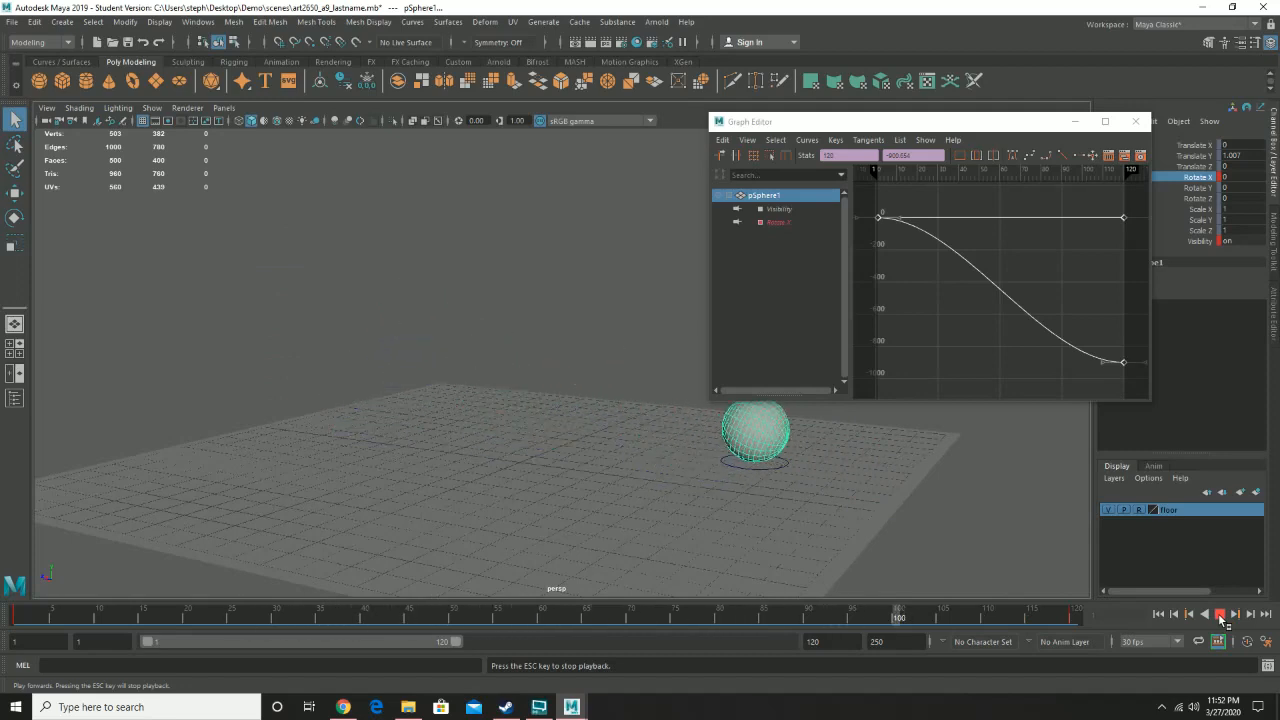
pyautogui.click(1219, 614)
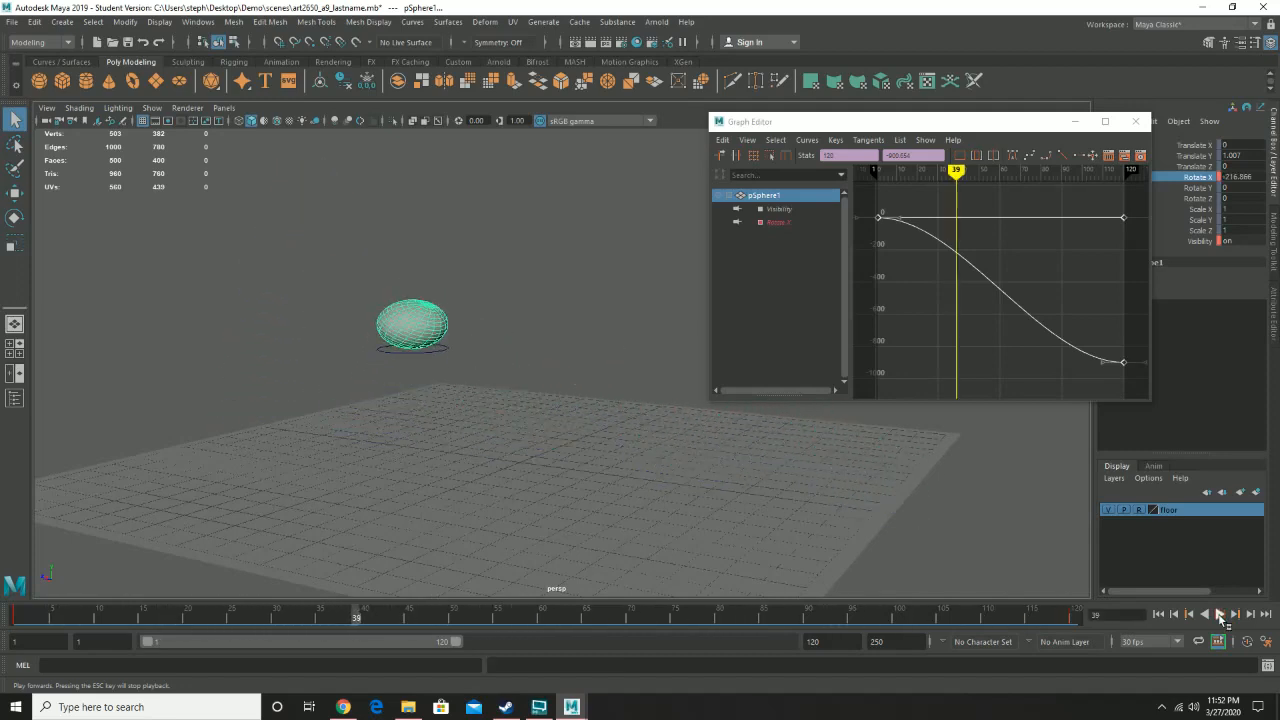
pyautogui.click(1063, 154)
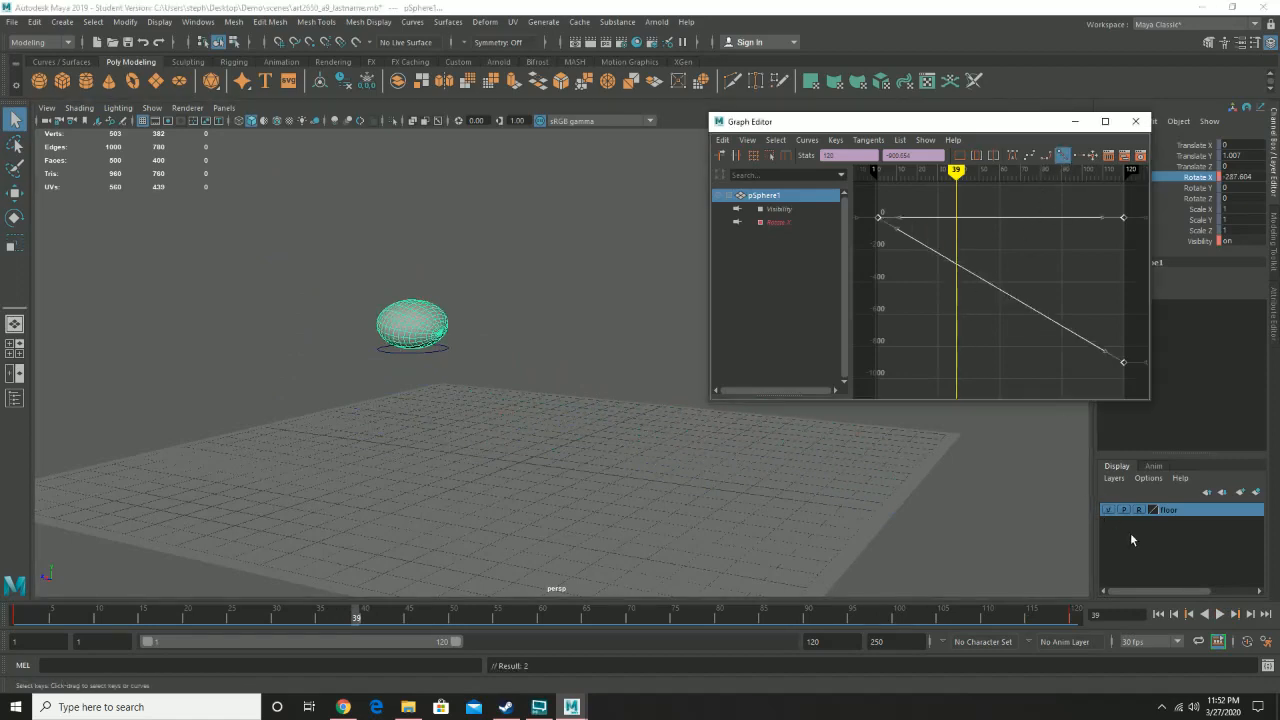
# - Play the animation back and close the Graph Editor
pyautogui.click(1221, 615)
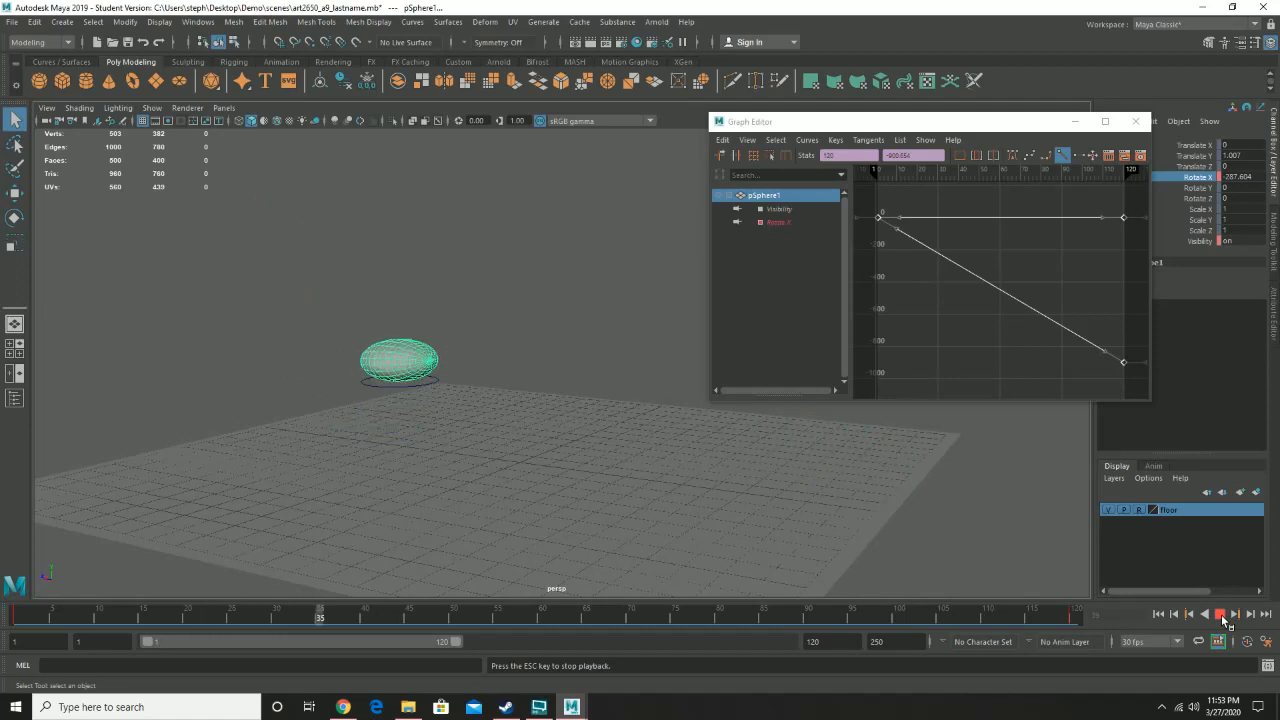
pyautogui.click(1220, 614)
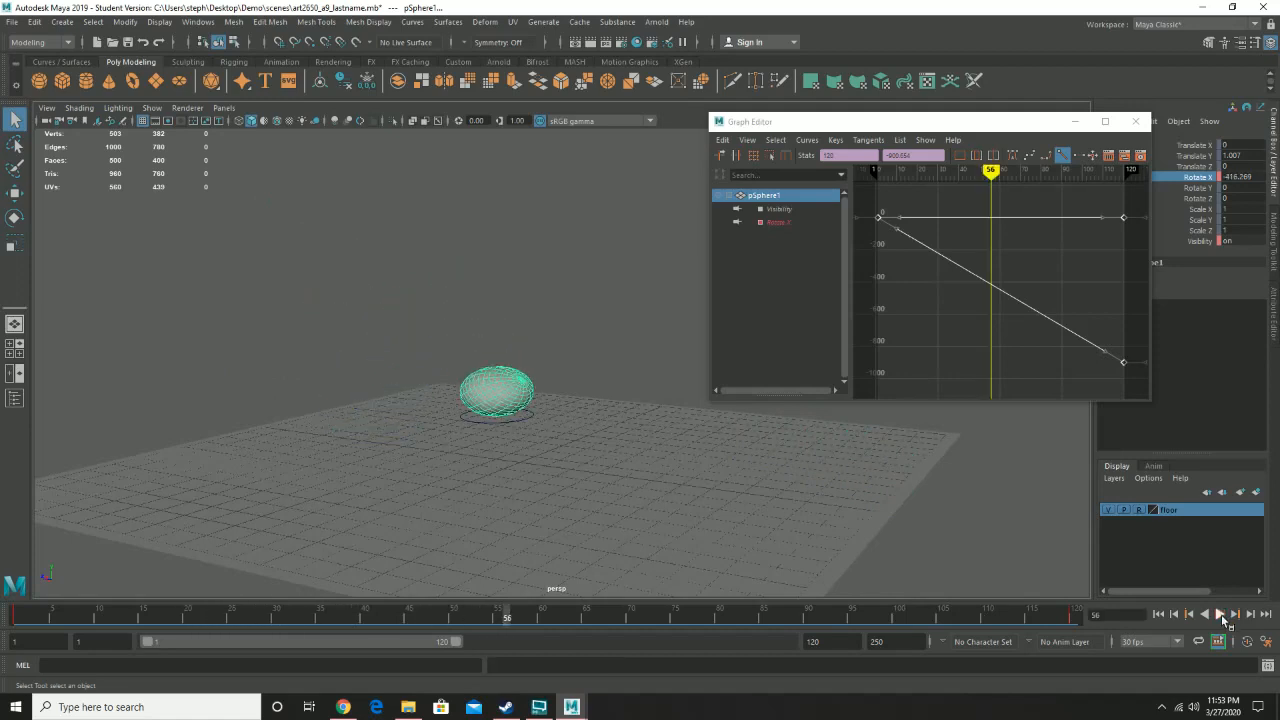
pyautogui.click(1137, 122)
pyautogui.keyDown('alt'); pyautogui.moveTo(618, 422); pyautogui.dragTo(673, 419); pyautogui.keyUp('alt')
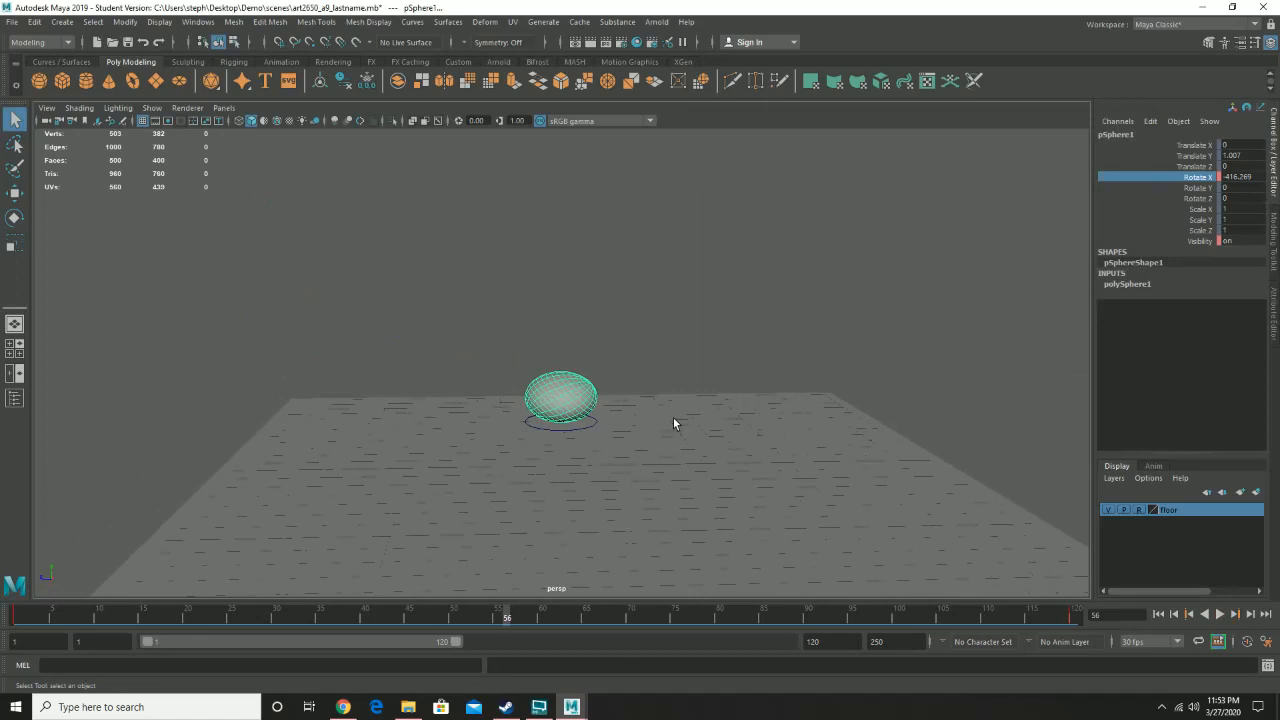
# - Switch to Chrome and open youtube.com in a new tab
pyautogui.click(344, 706)
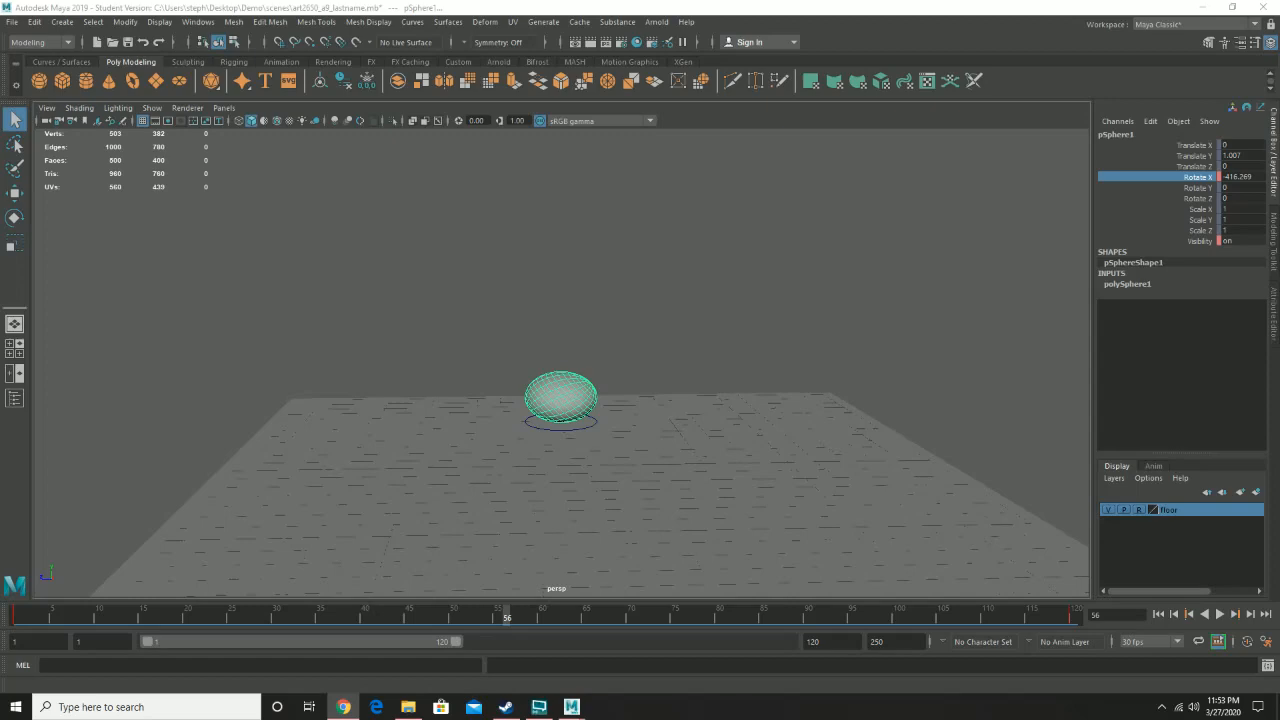
pyautogui.moveTo(1279, 75); pyautogui.dragTo(700, 1)
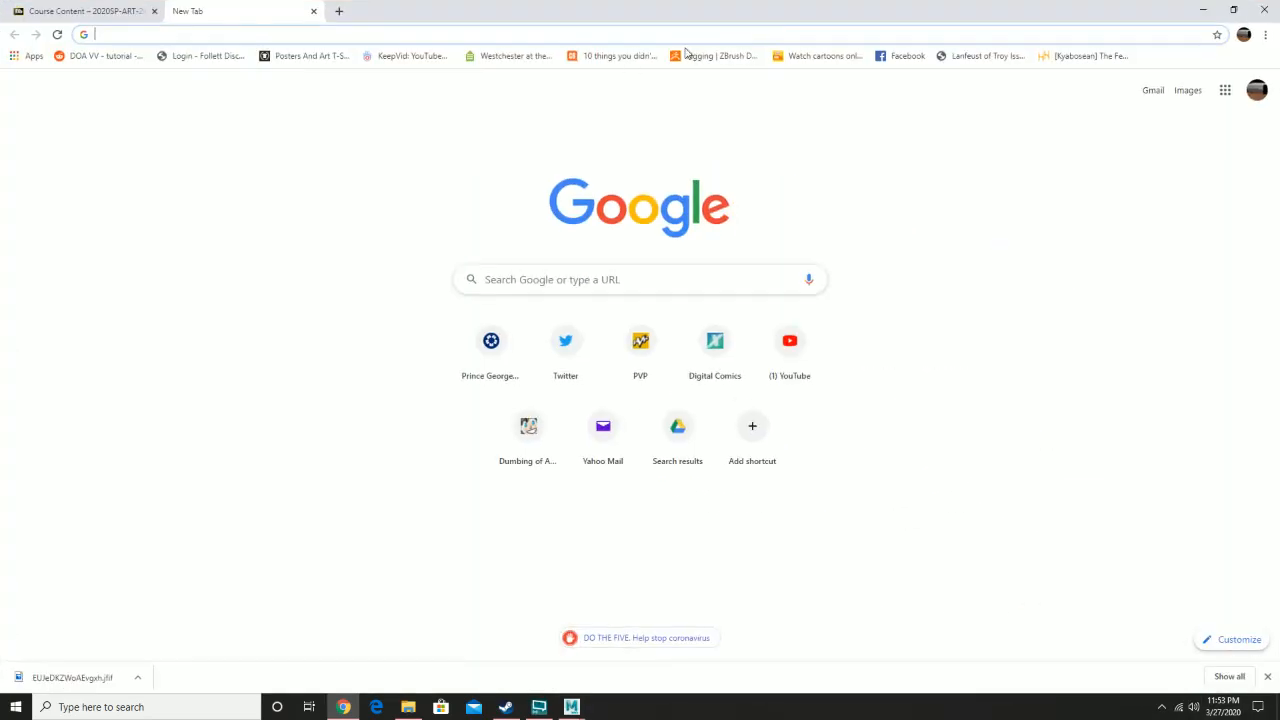
pyautogui.click(389, 34)
pyautogui.write('you')
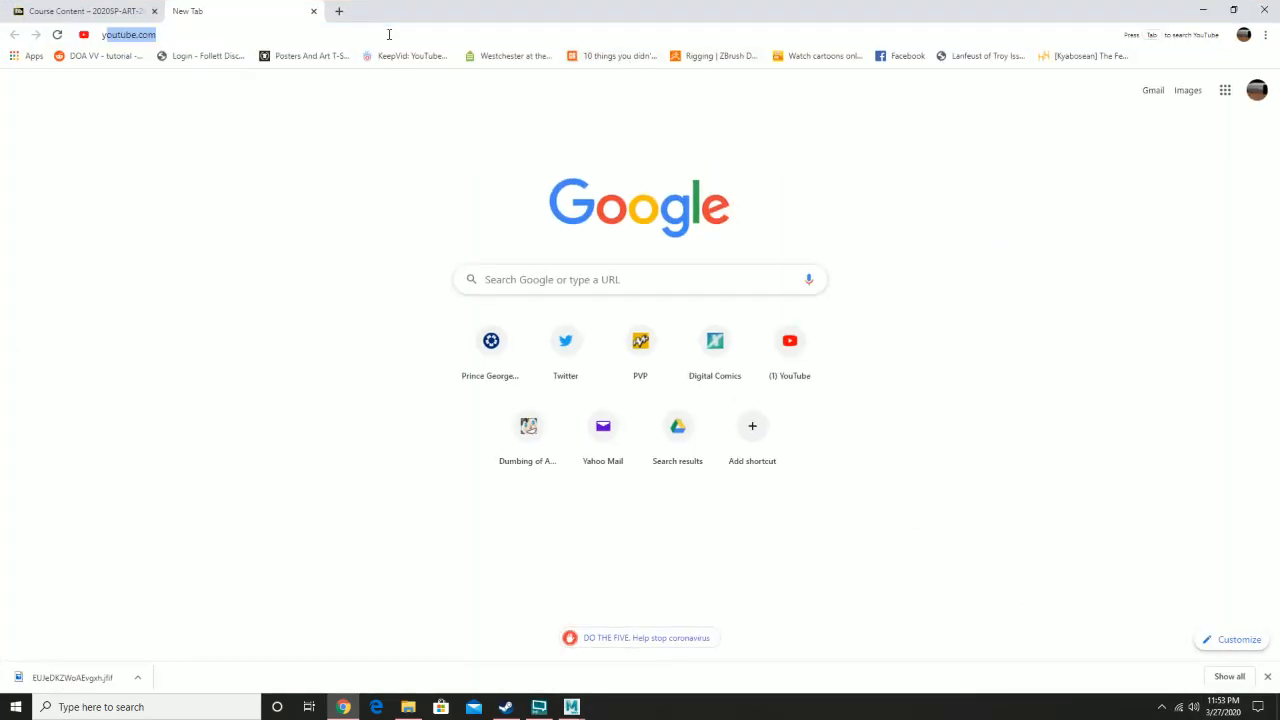
pyautogui.write('tube')
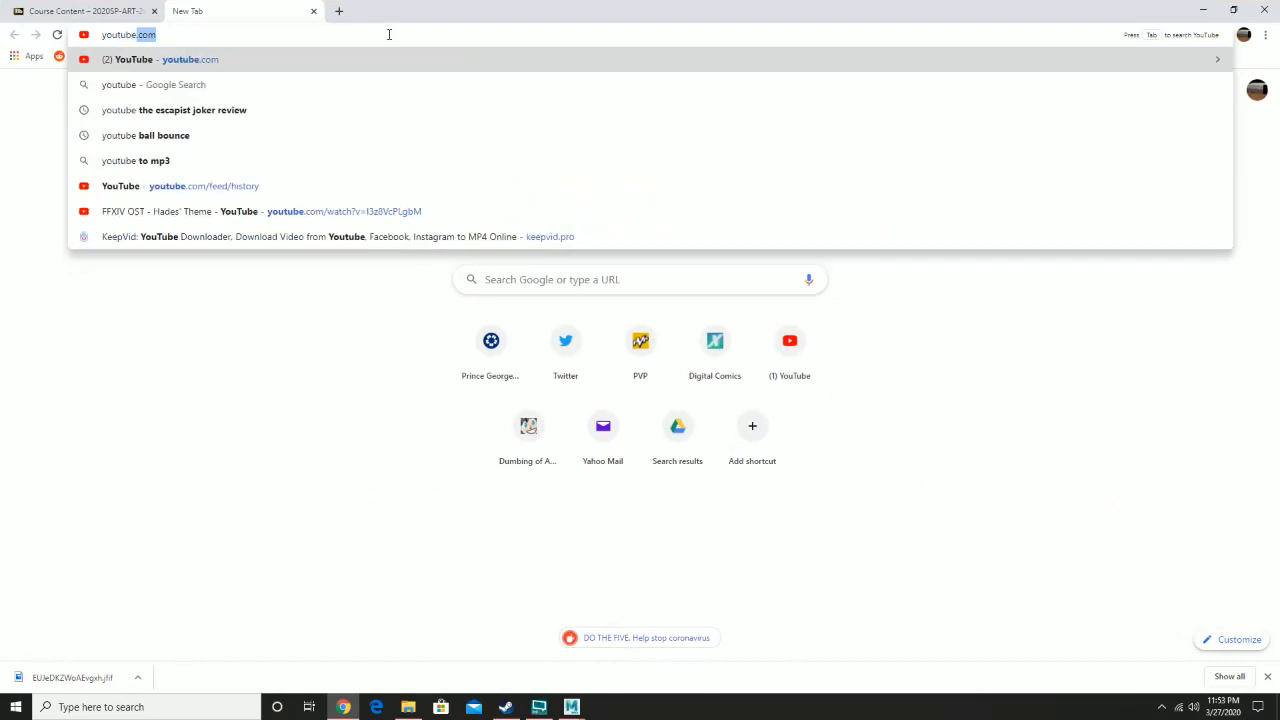
pyautogui.write('.com')
pyautogui.press('Return')
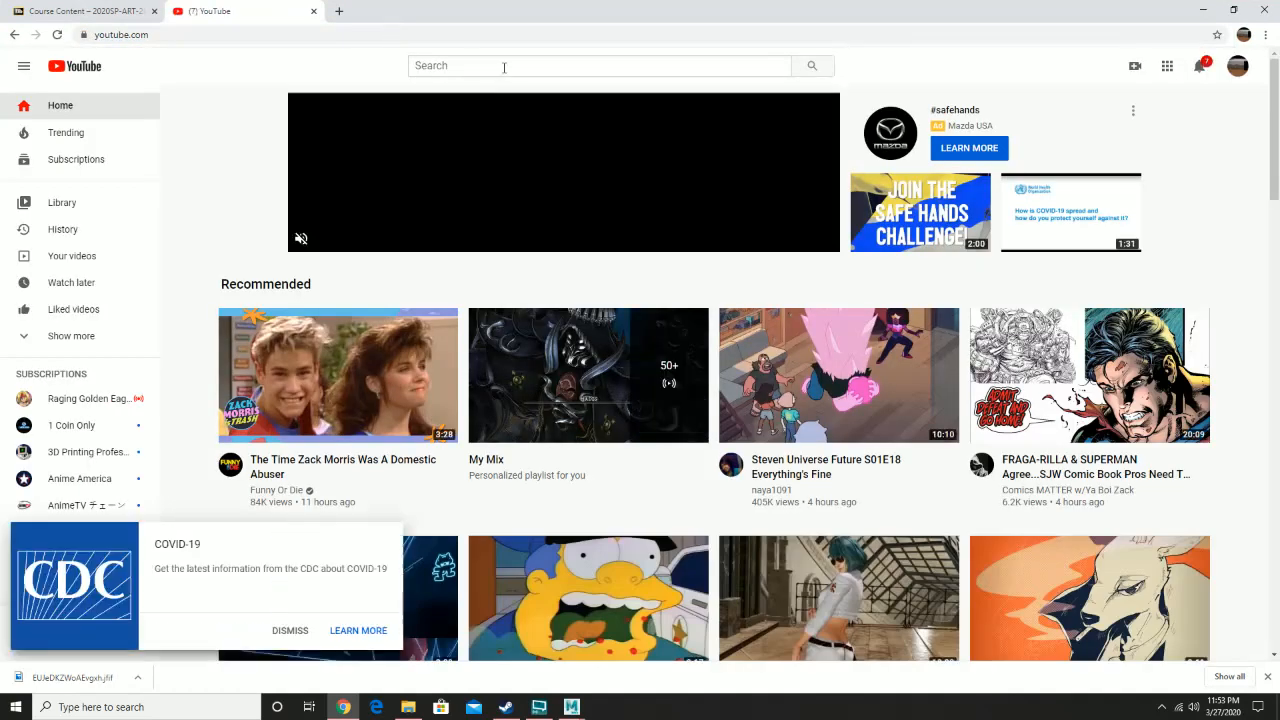
# - Search YouTube for examples for ball bounce
pyautogui.click(504, 67)
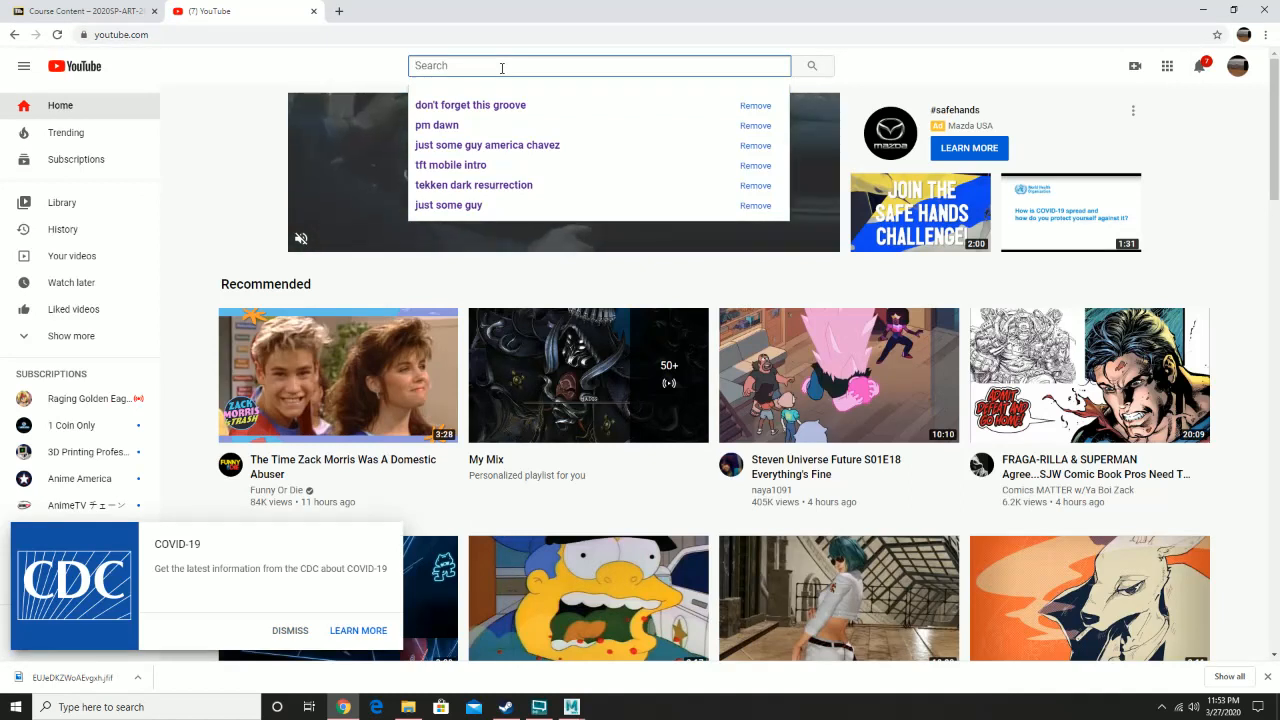
pyautogui.write('d')
pyautogui.press('BackSpace')
pyautogui.press('BackSpace')
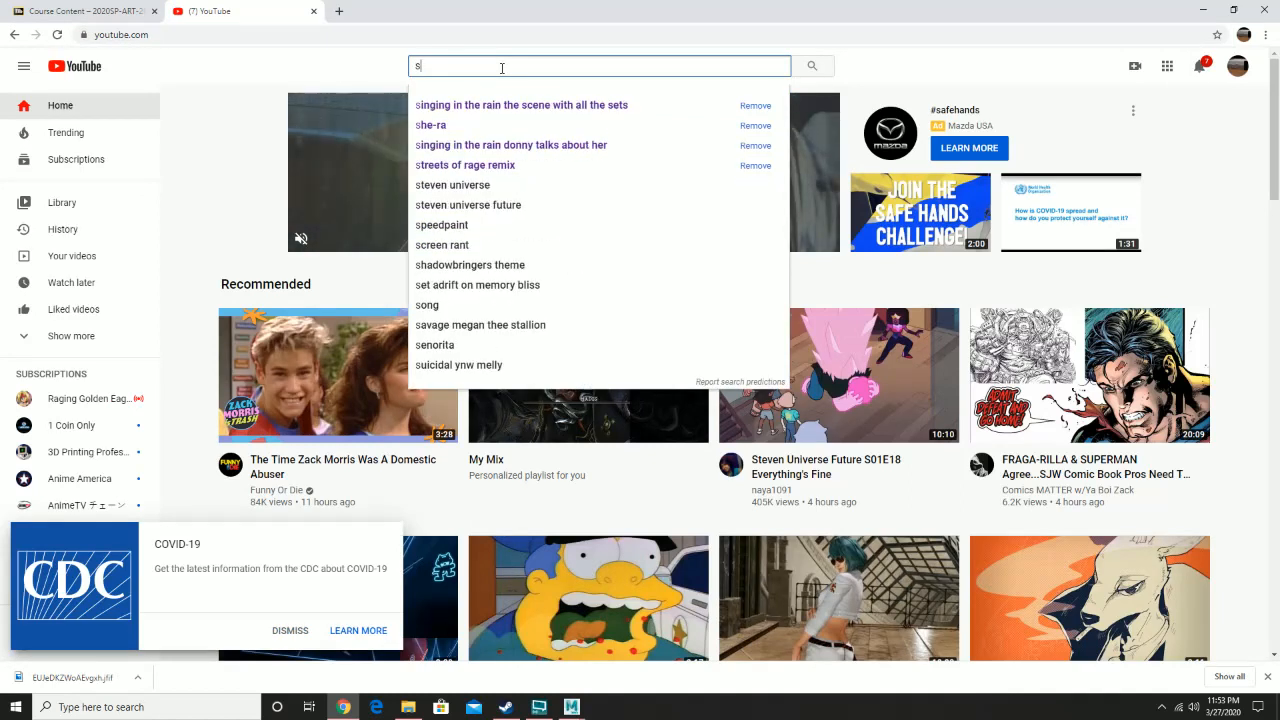
pyautogui.write('exampl')
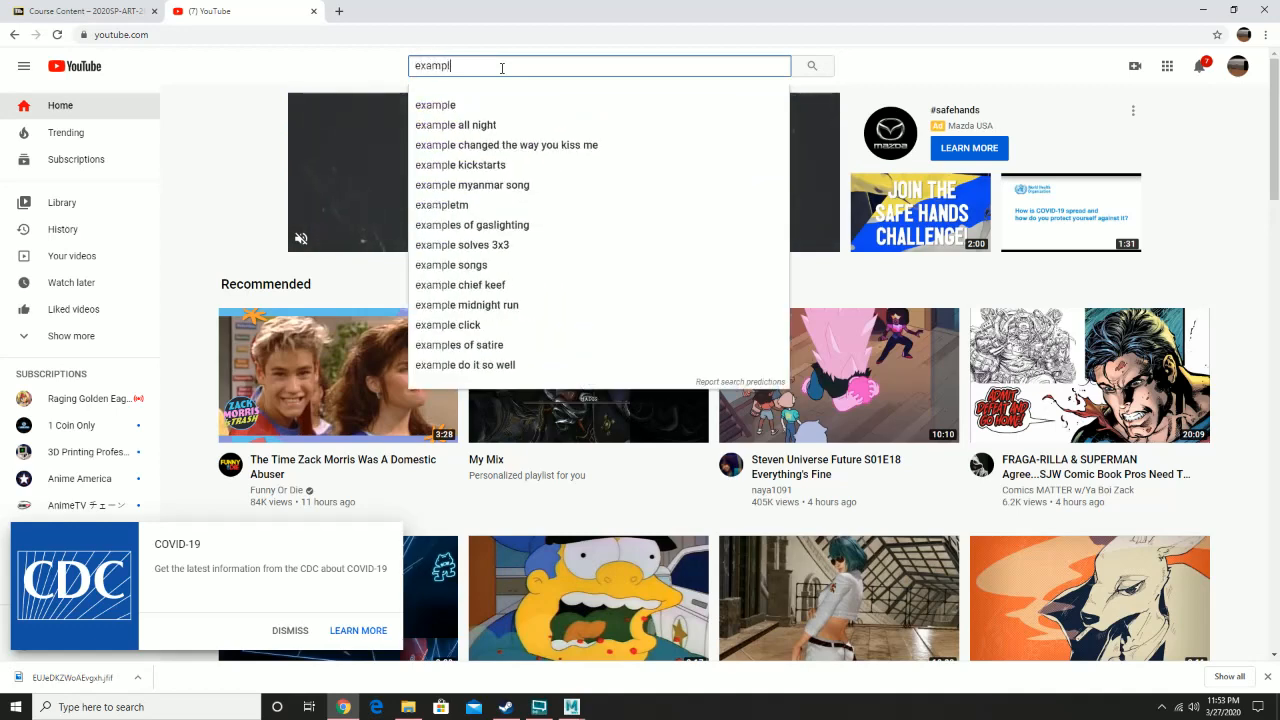
pyautogui.write('es for ball bounce')
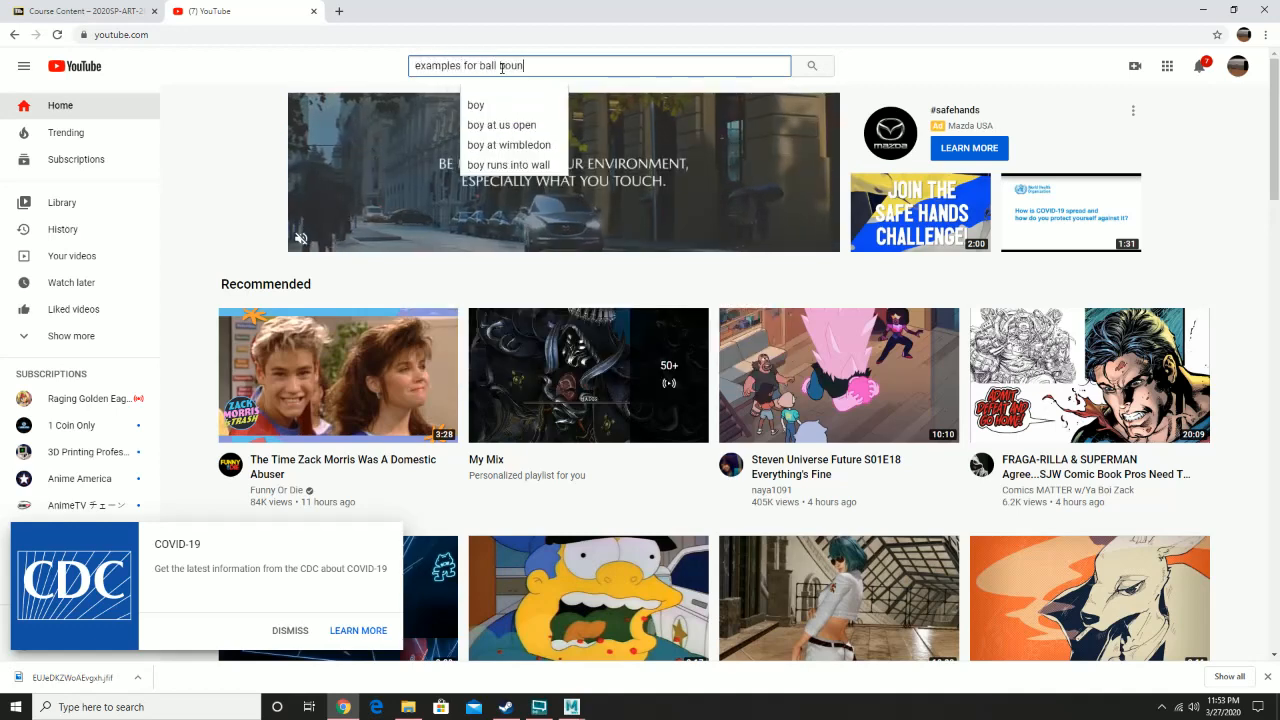
pyautogui.press('Return')
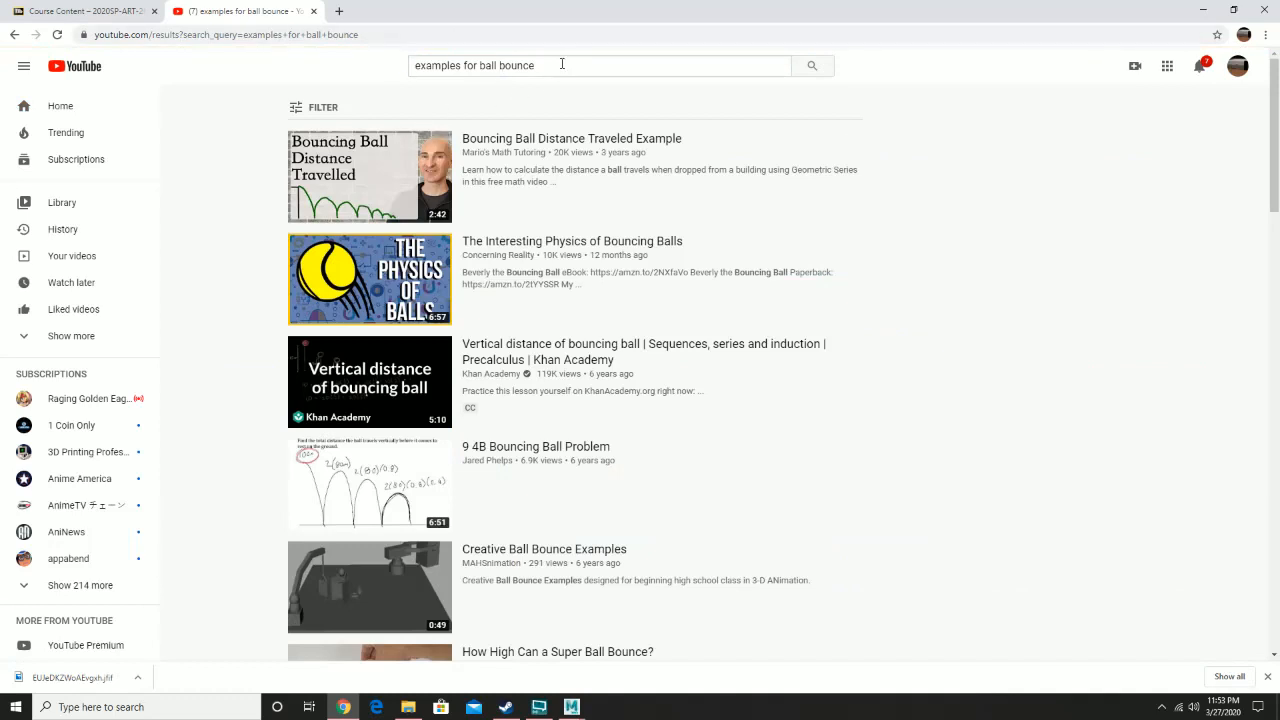
# - Search YouTube for ball bounce reference
pyautogui.moveTo(562, 64); pyautogui.dragTo(416, 62)
pyautogui.press('BackSpace')
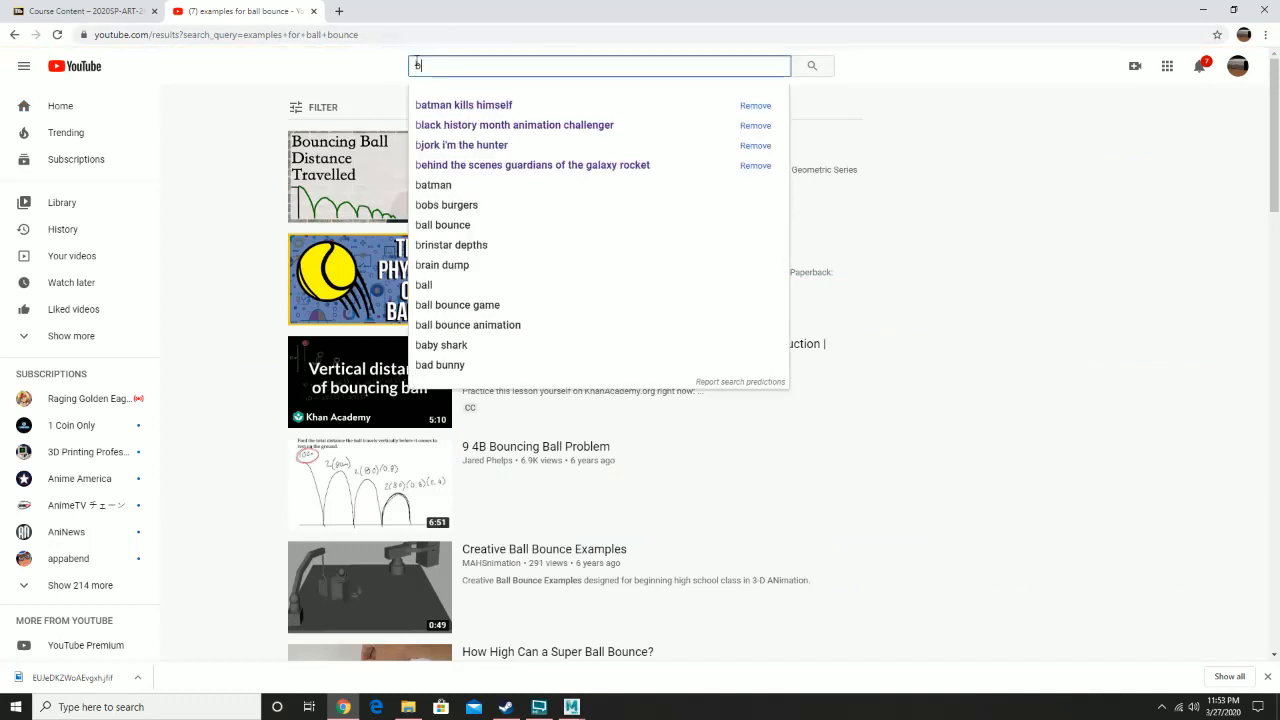
pyautogui.write('ball bounce reference')
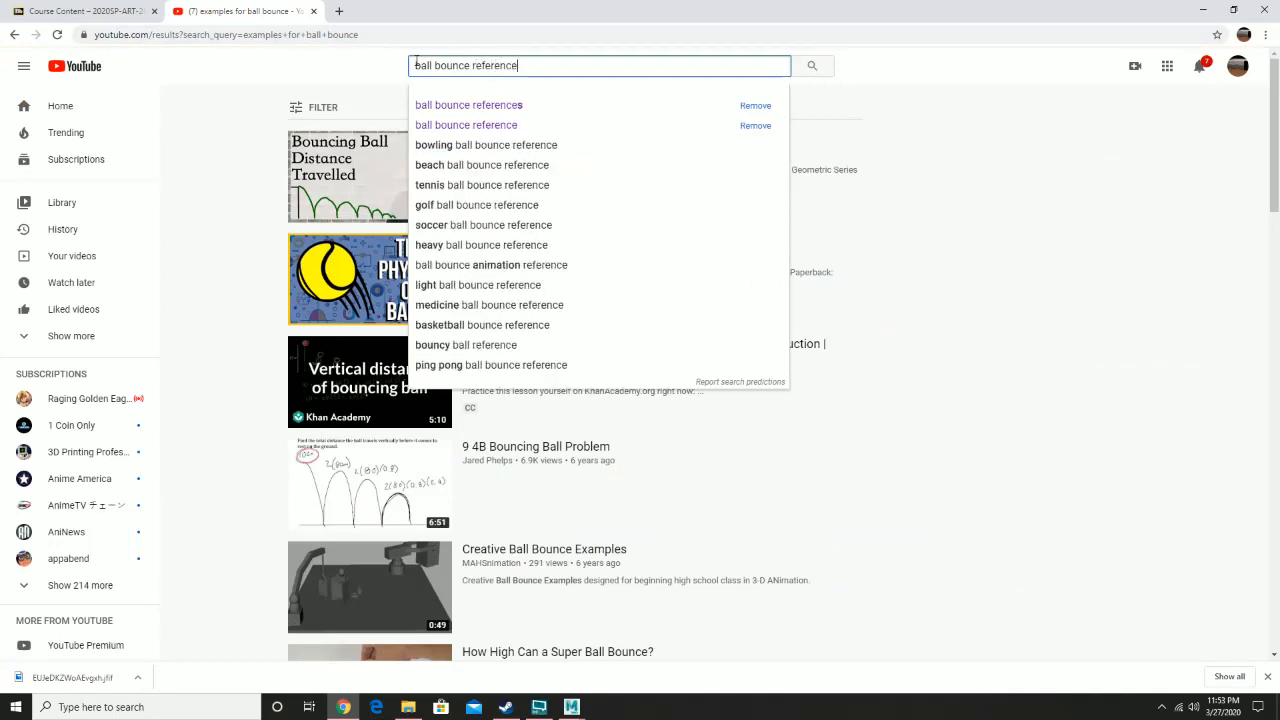
pyautogui.press('Return')
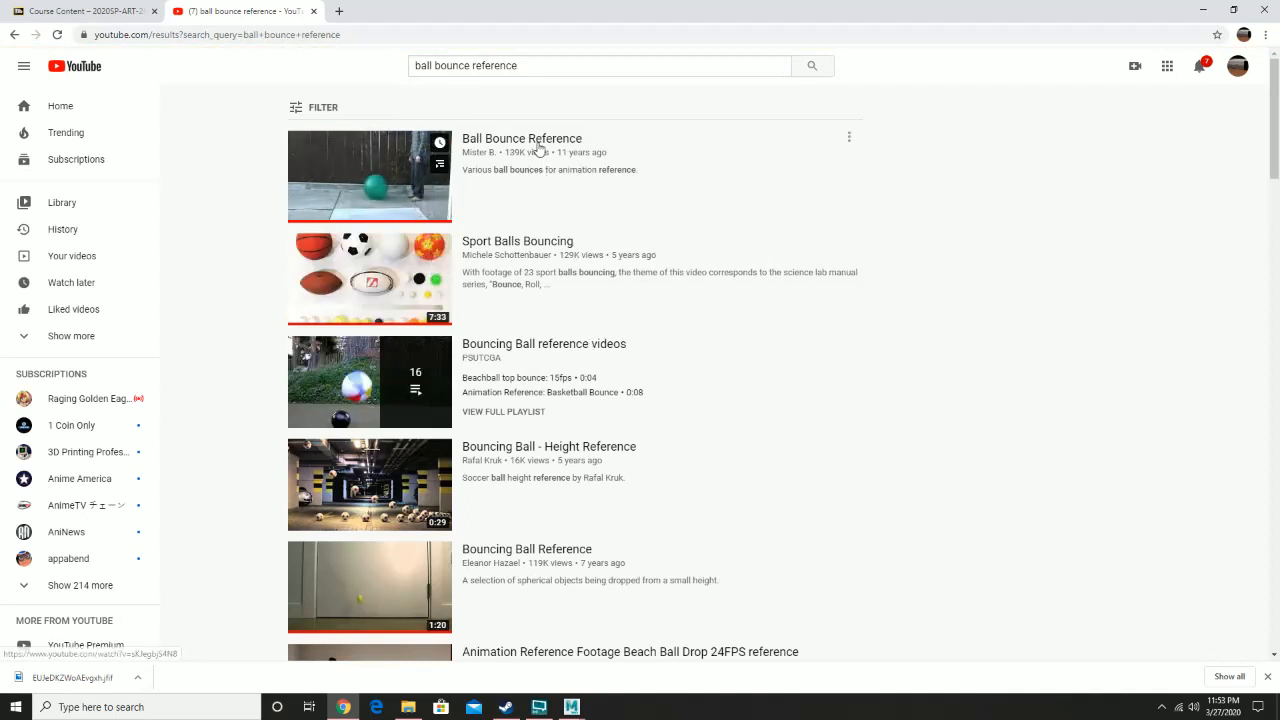
# - Browse the search results and open the 'Bouncing ball reference' video
pyautogui.scroll(-3, 603, 366)
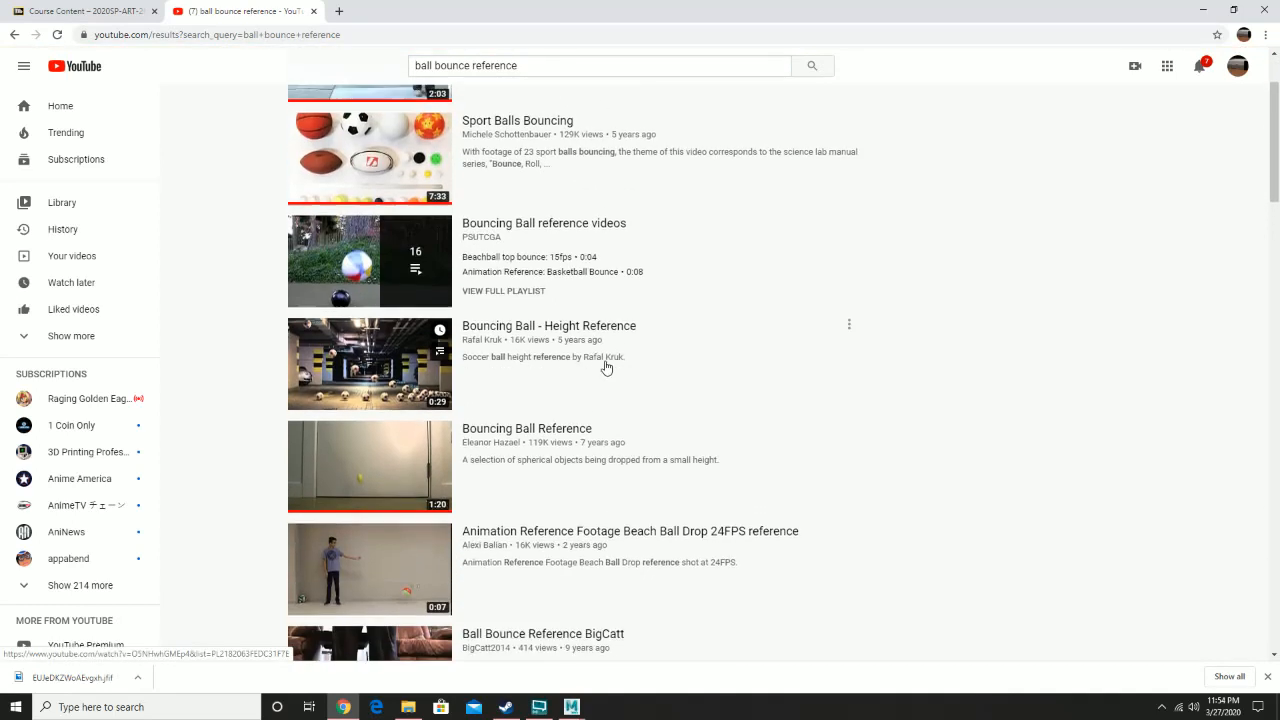
pyautogui.scroll(-4, 633, 375)
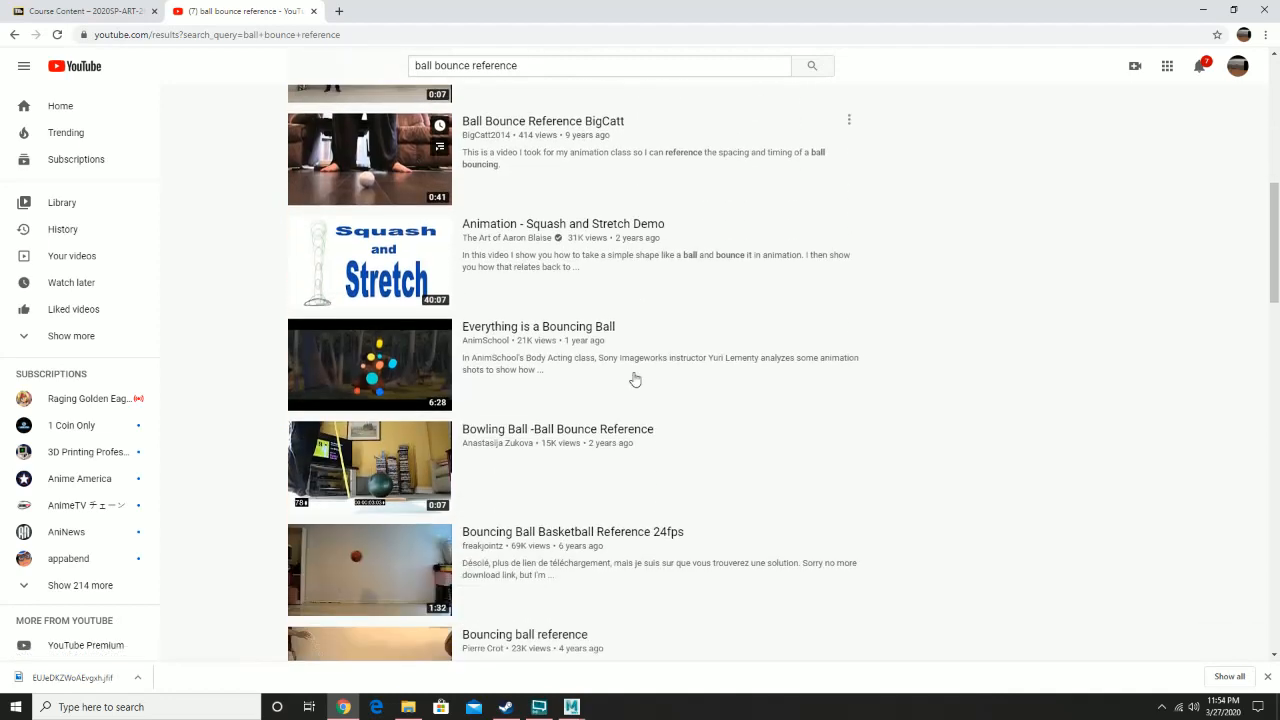
pyautogui.scroll(-2, 640, 391)
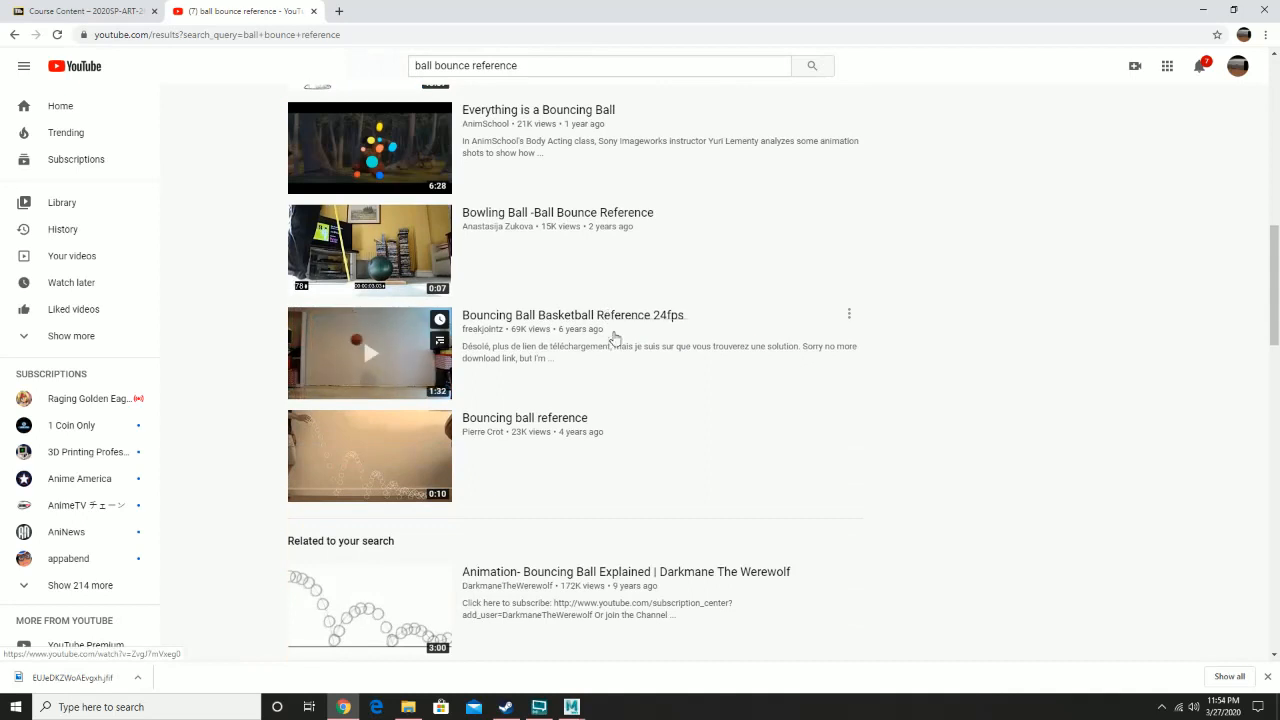
pyautogui.scroll(-1, 590, 370)
pyautogui.click(571, 409)
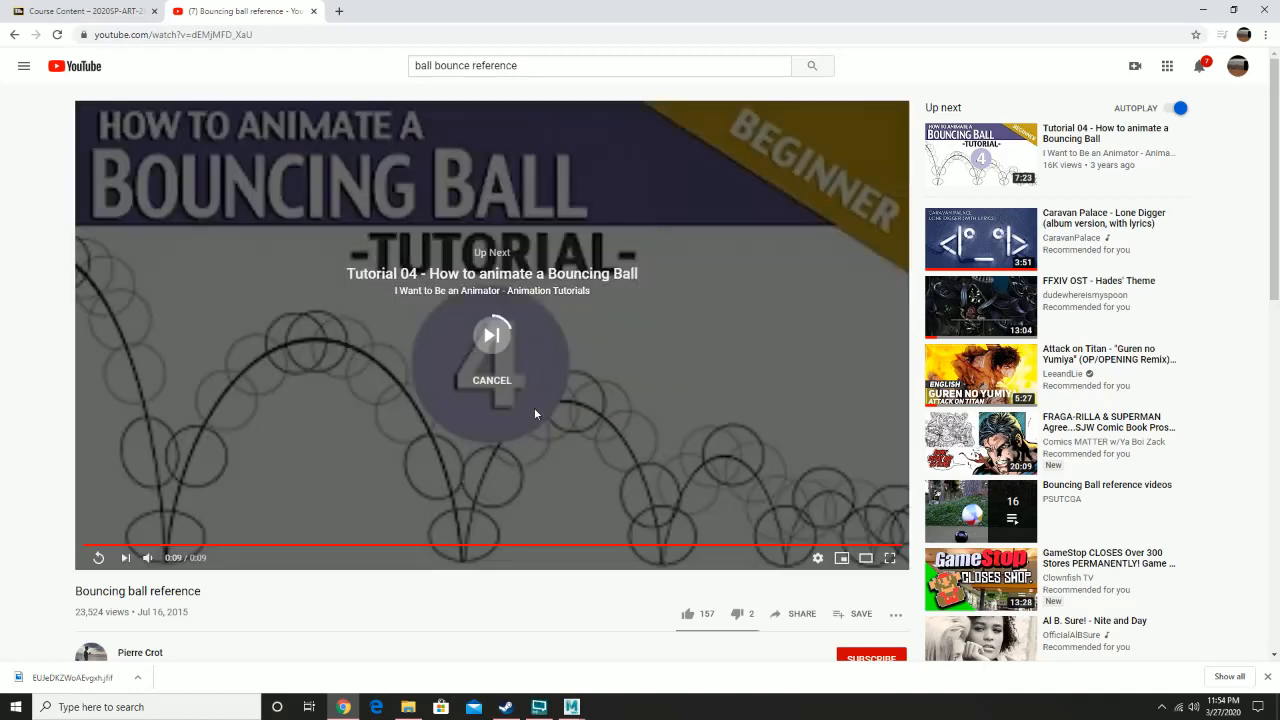
# - Cancel the autoplay of the next video and replay the reference clip from the start to study the bounce
pyautogui.click(501, 385)
pyautogui.click(98, 557)
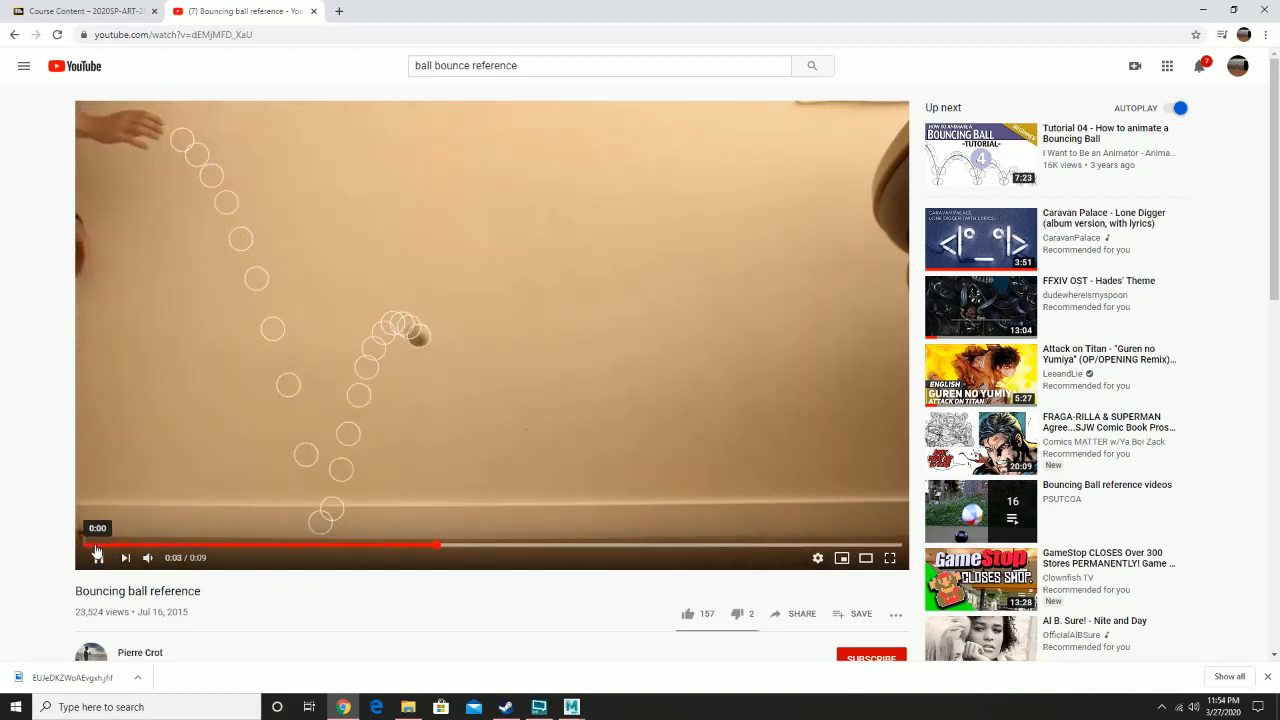
pyautogui.click(95, 548)
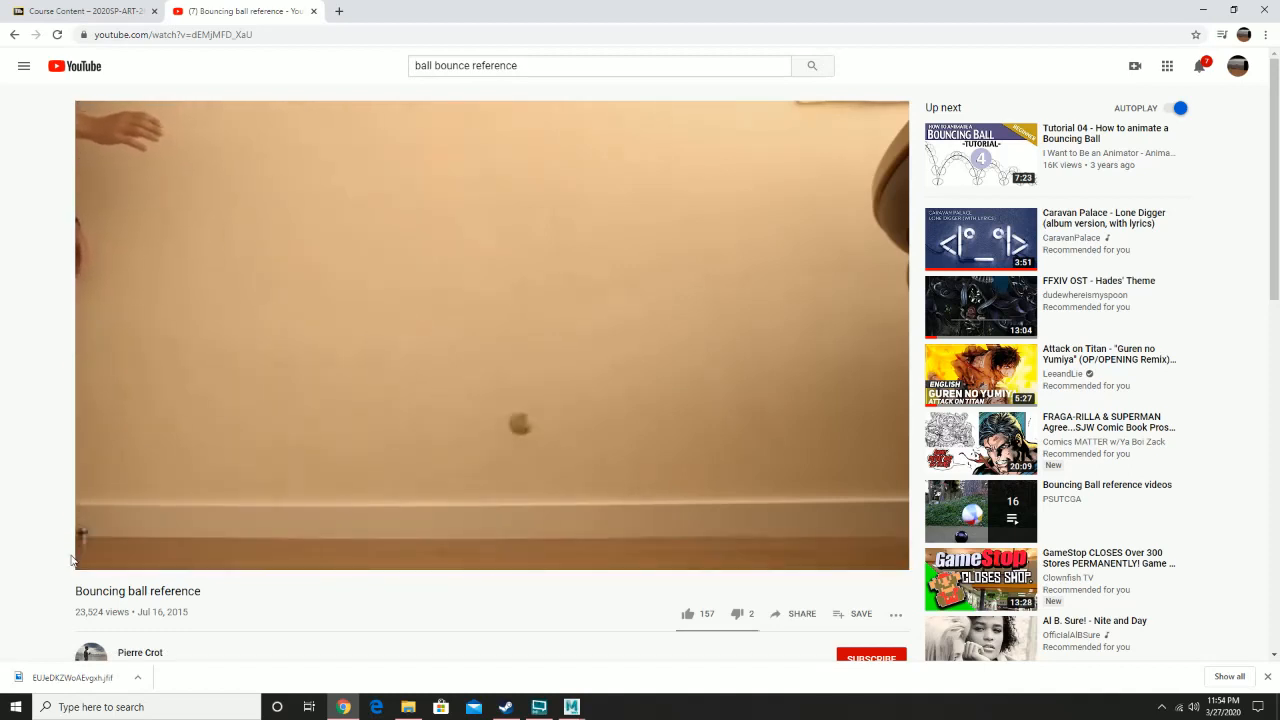
pyautogui.click(96, 558)
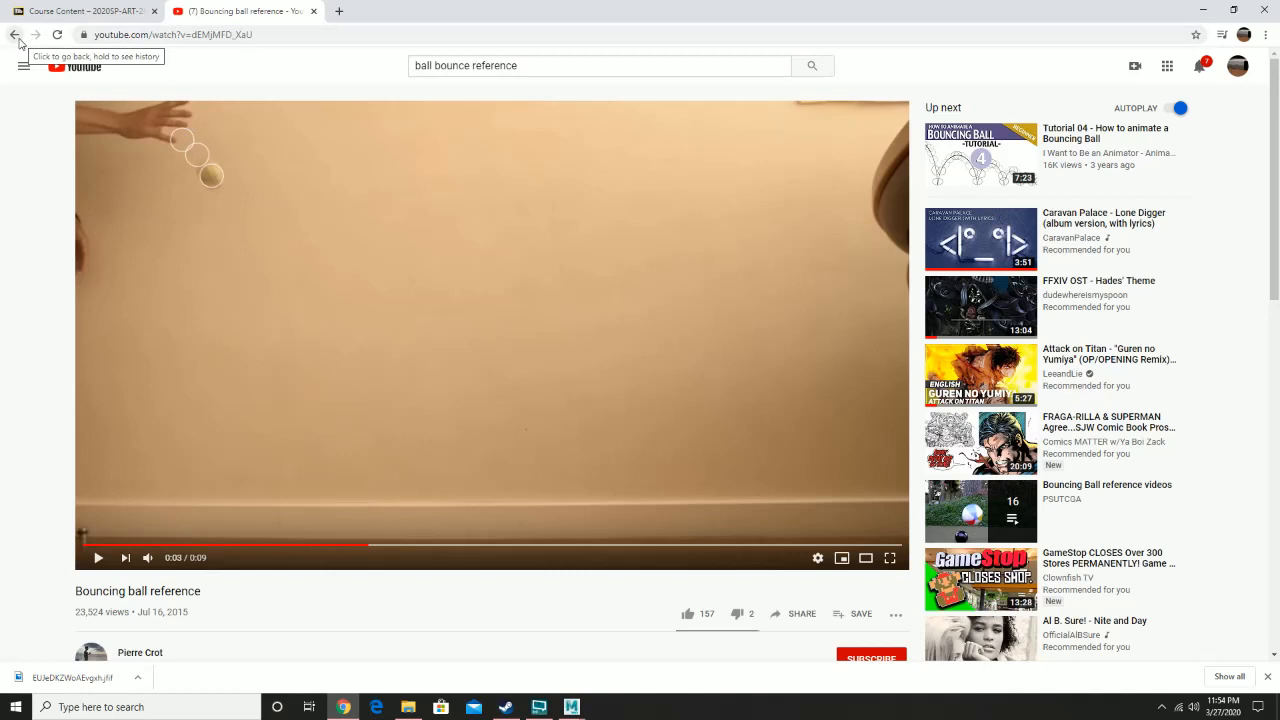
# - Close the YouTube tab, deselect the course page text, and minimize the browser to return to Maya
pyautogui.click(314, 12)
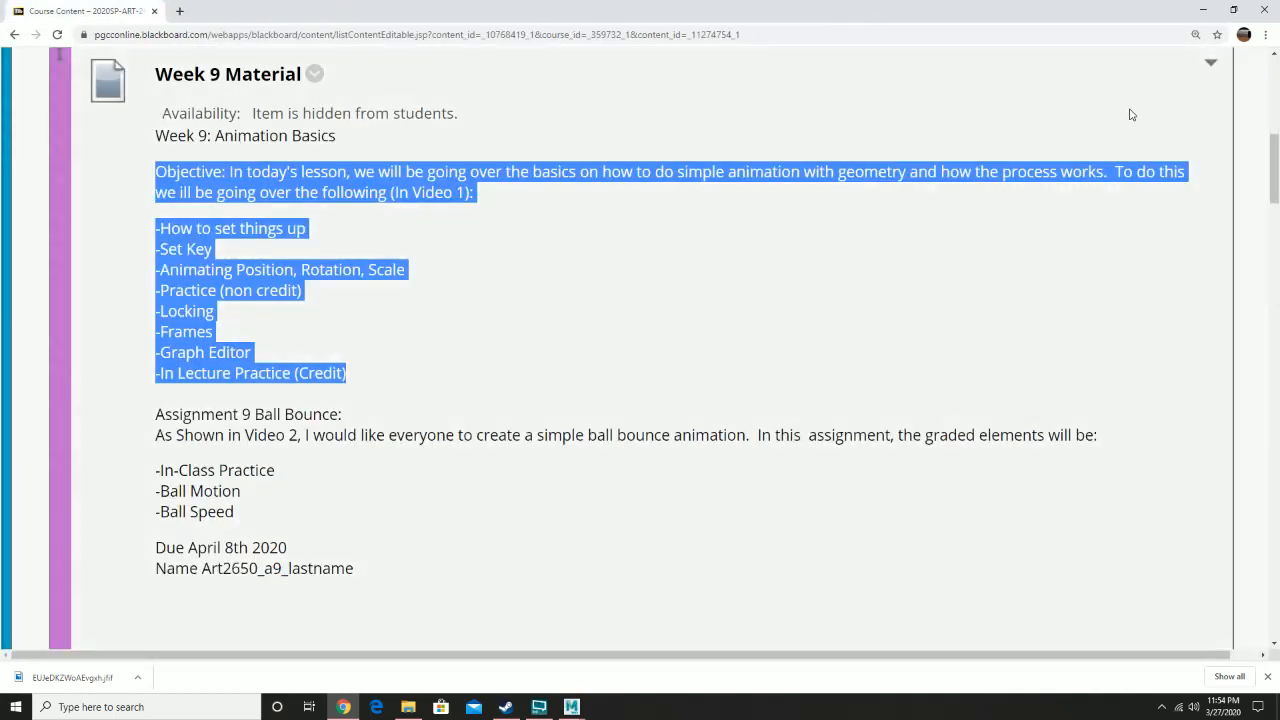
pyautogui.click(1120, 115)
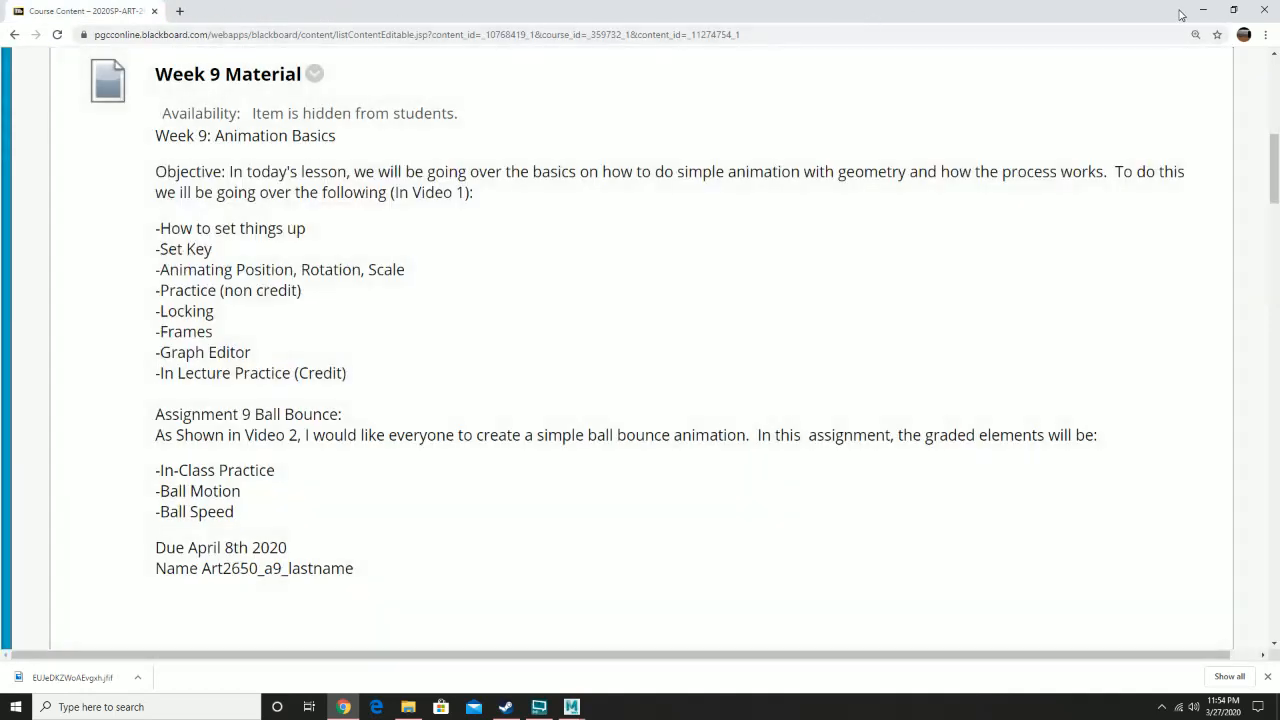
pyautogui.click(1201, 12)
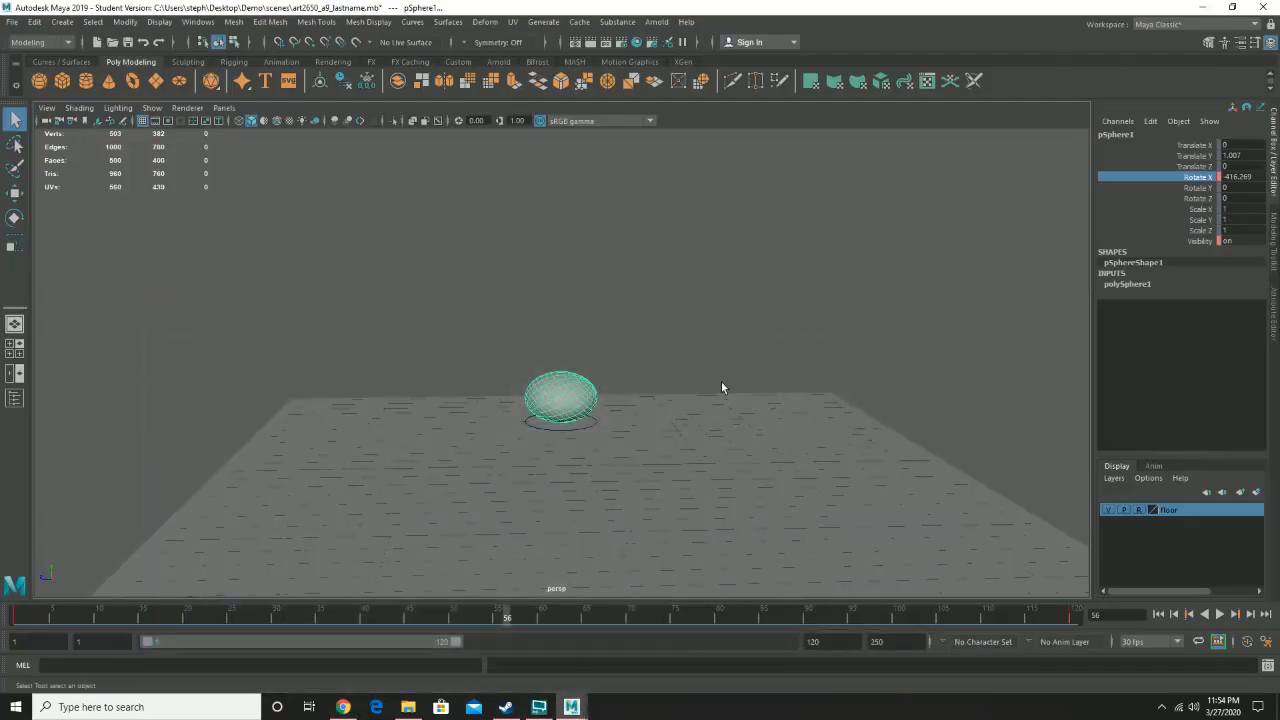
# - Rewind to the first frame and play the ball animation back
pyautogui.click(6, 620)
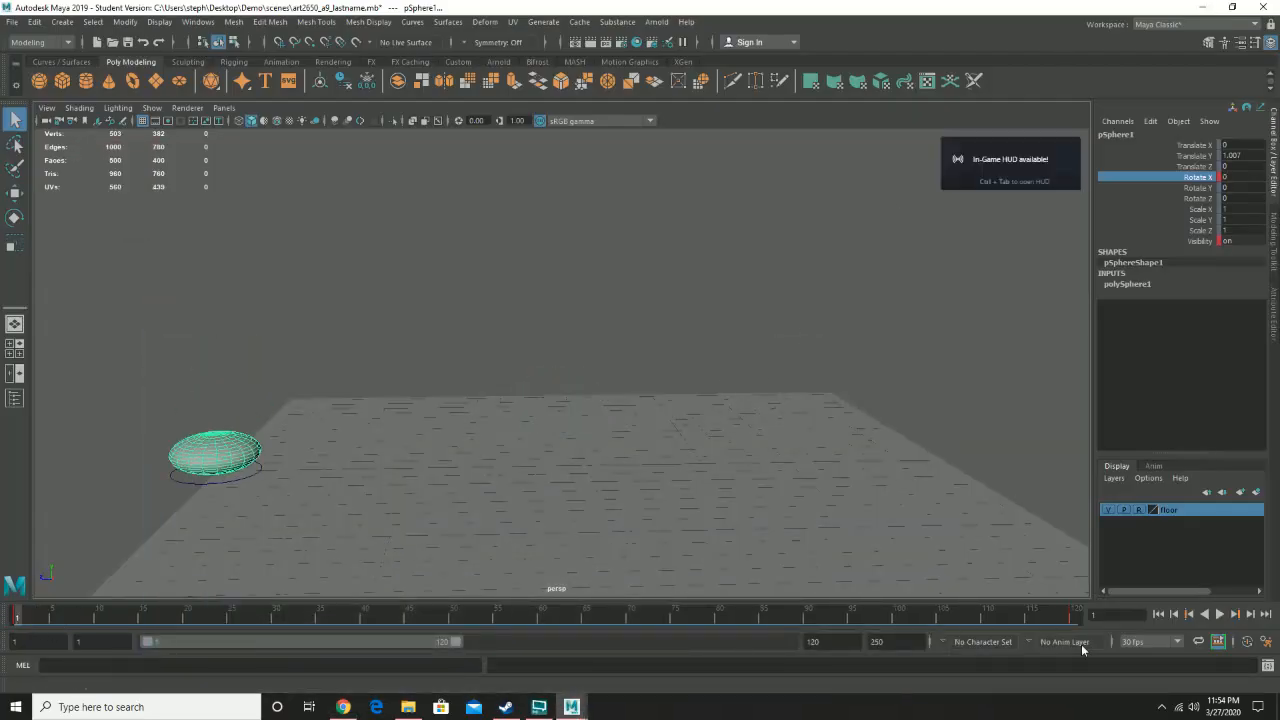
pyautogui.click(1219, 614)
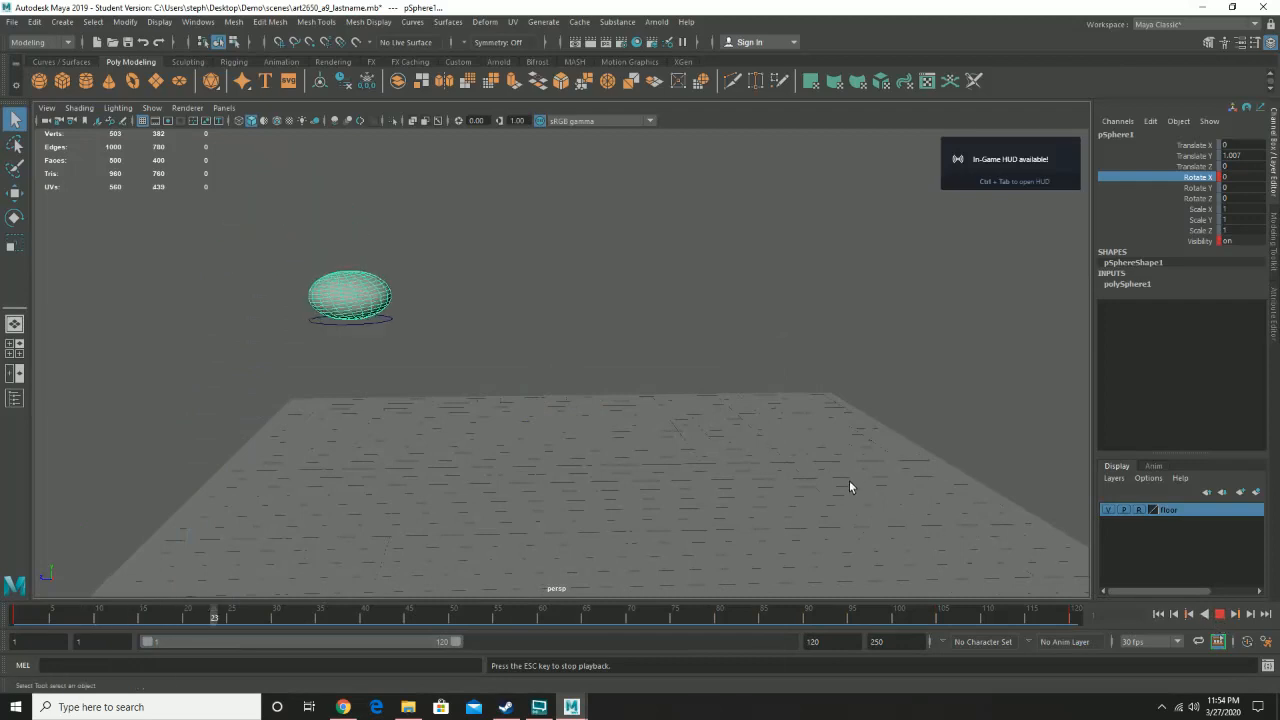